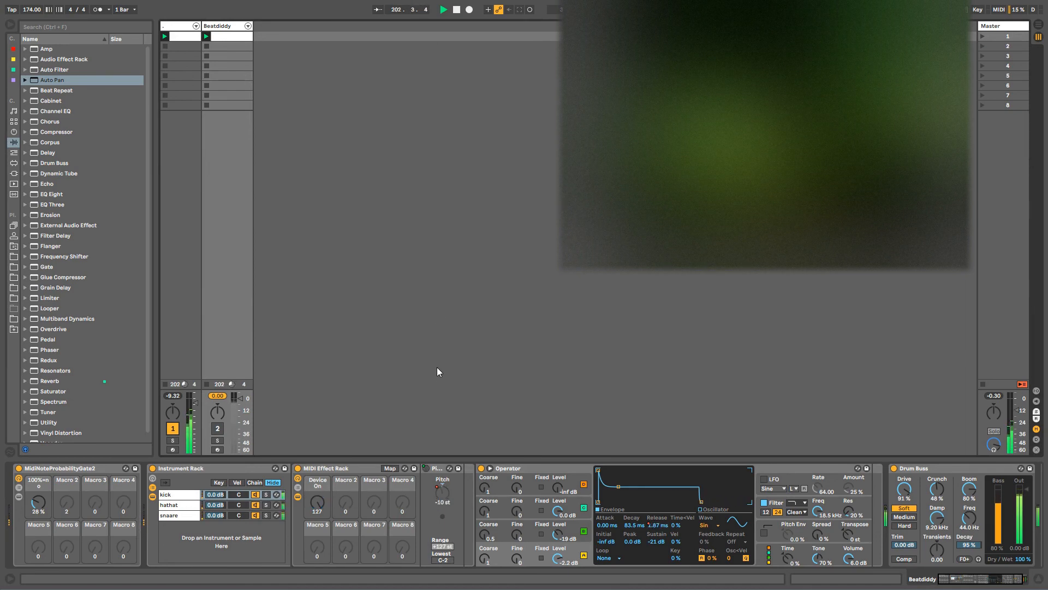
click(441, 470)
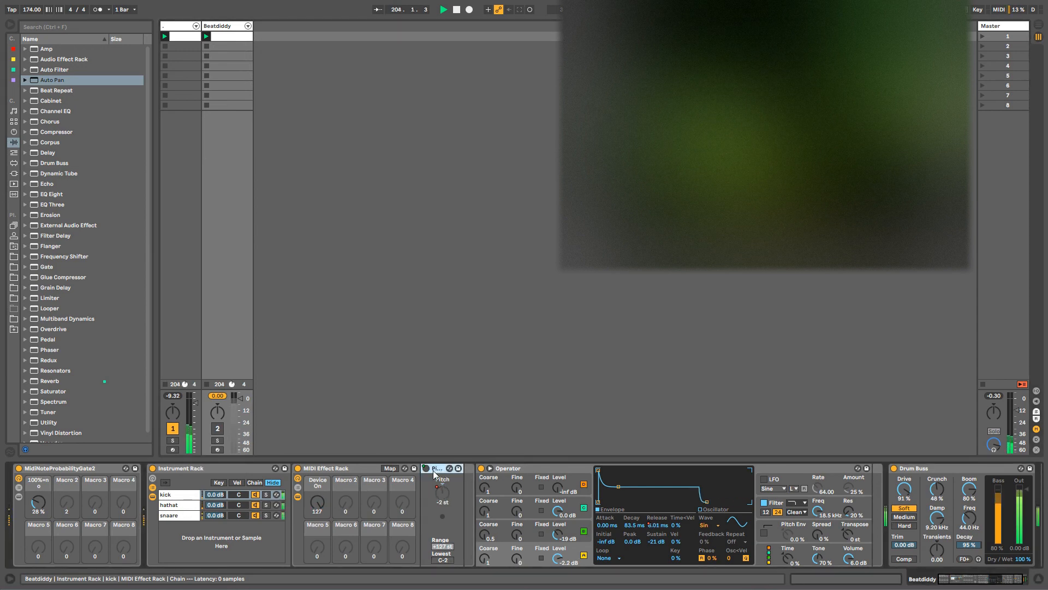
click(336, 471)
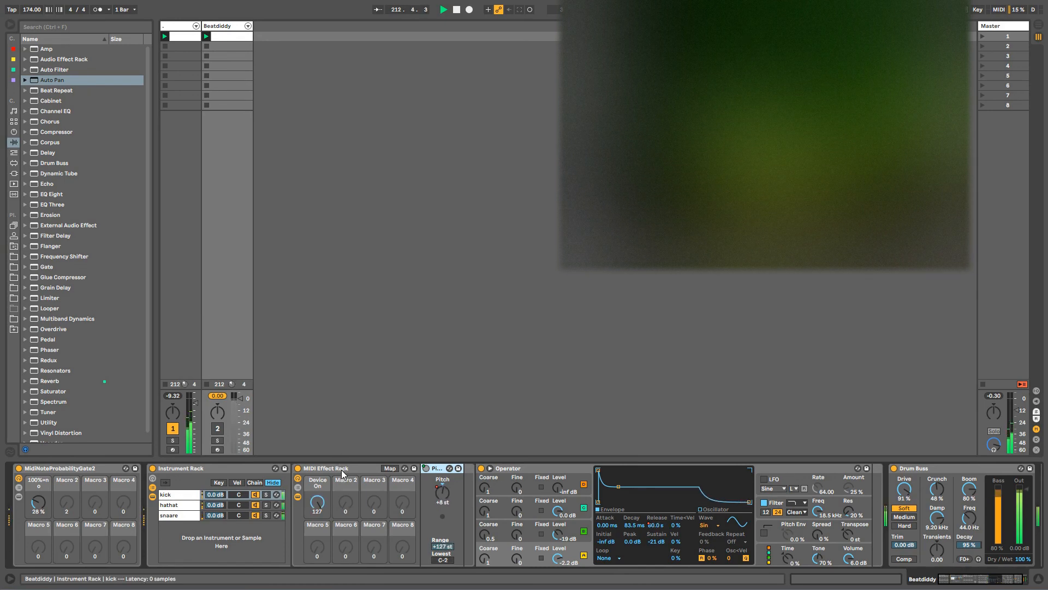
click(434, 470)
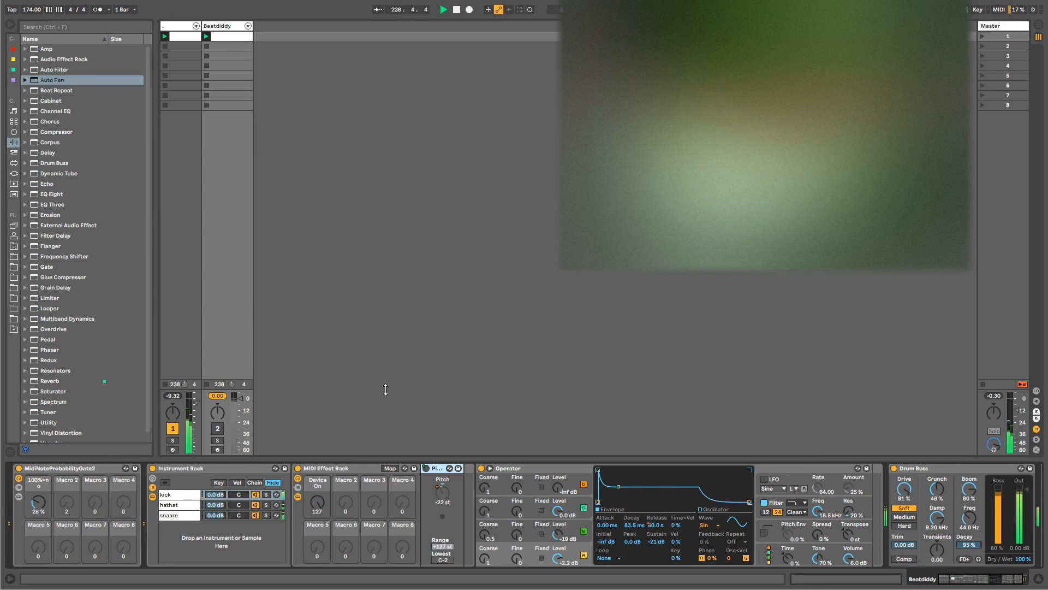
Step: Activate the muted Beatdiddy track and insert an enabled Grain Delay directly before its Drum Buss
click(218, 430)
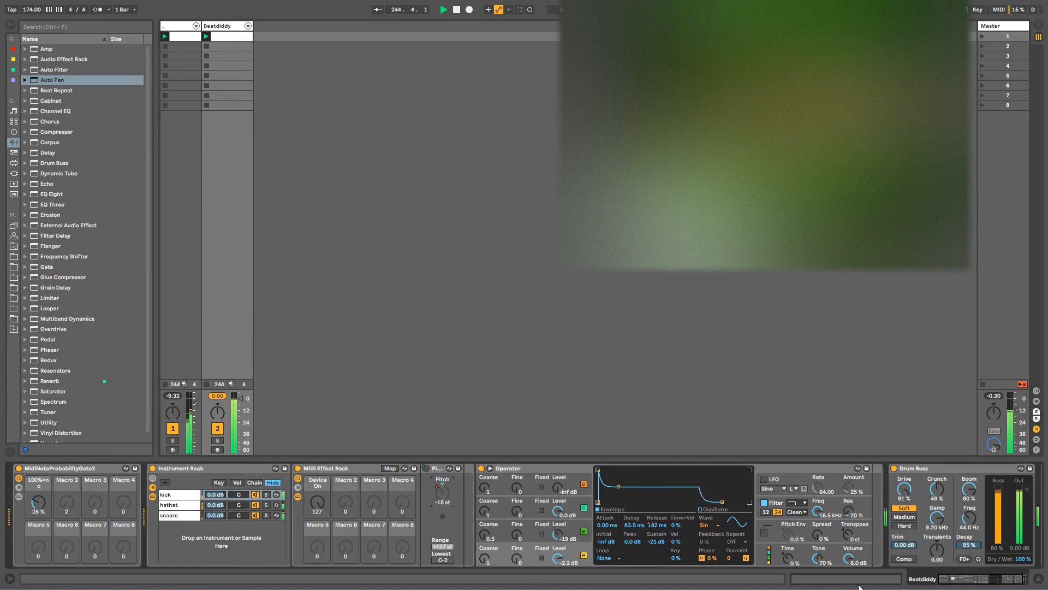
click(971, 583)
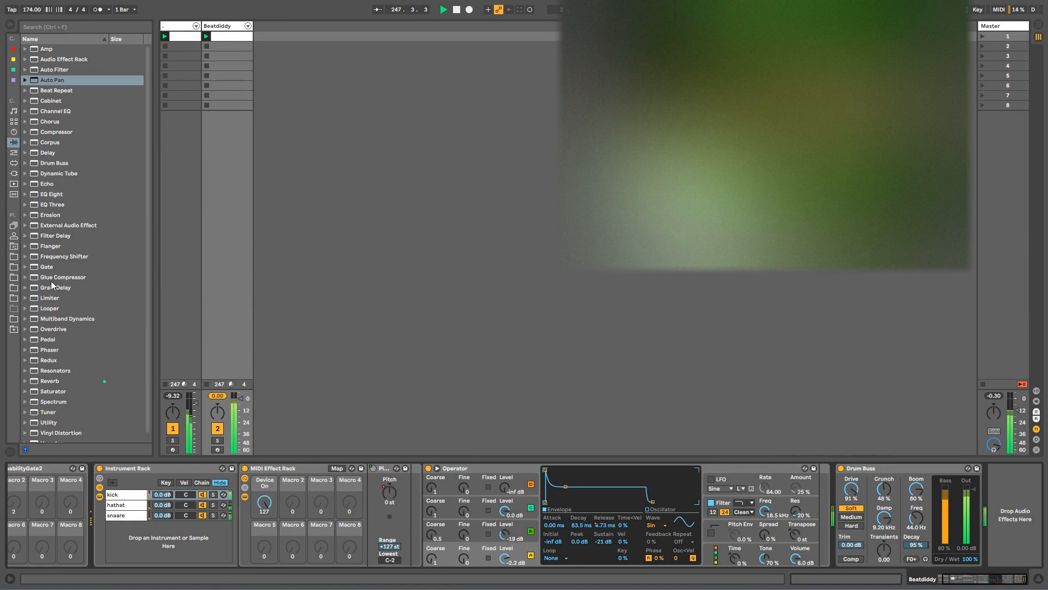
drag(52, 286, 835, 520)
drag(943, 577, 968, 577)
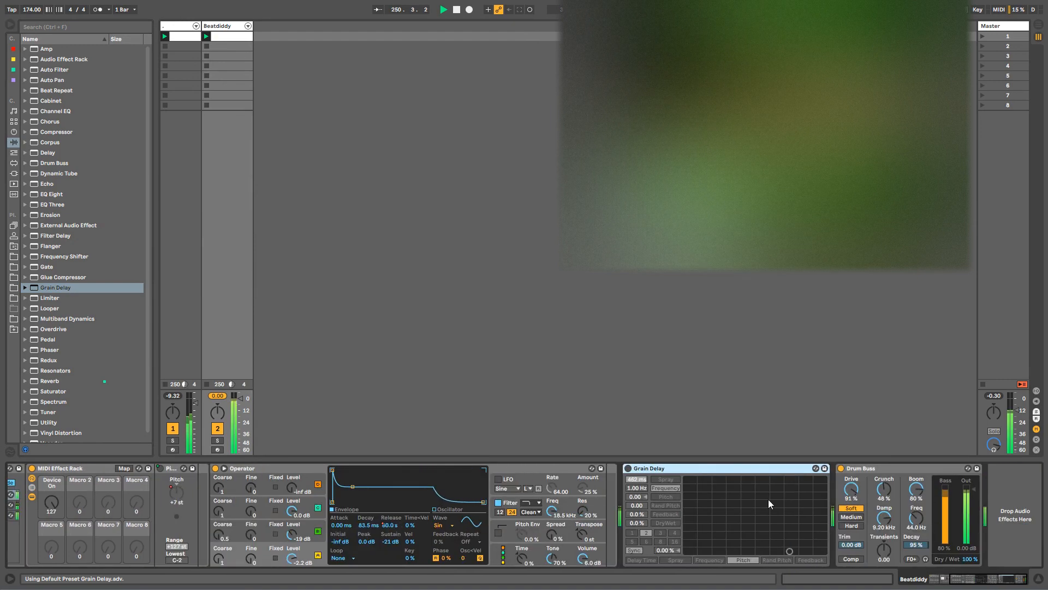
click(628, 468)
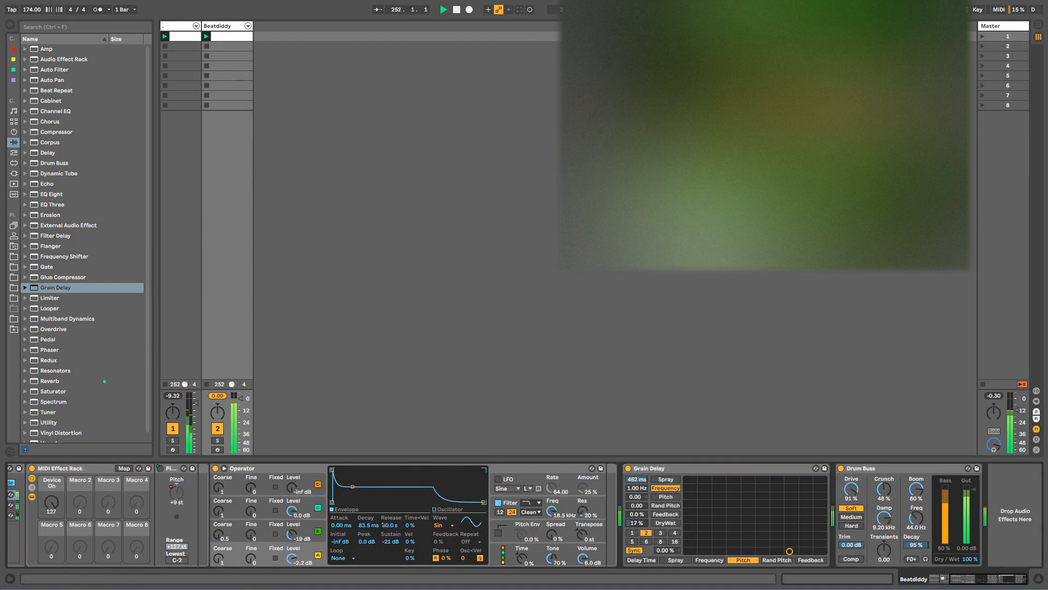
Step: Set the Grain Delay's pitch to -12.0 and its dry/wet to 28 %
drag(637, 522, 637, 569)
drag(638, 498, 637, 517)
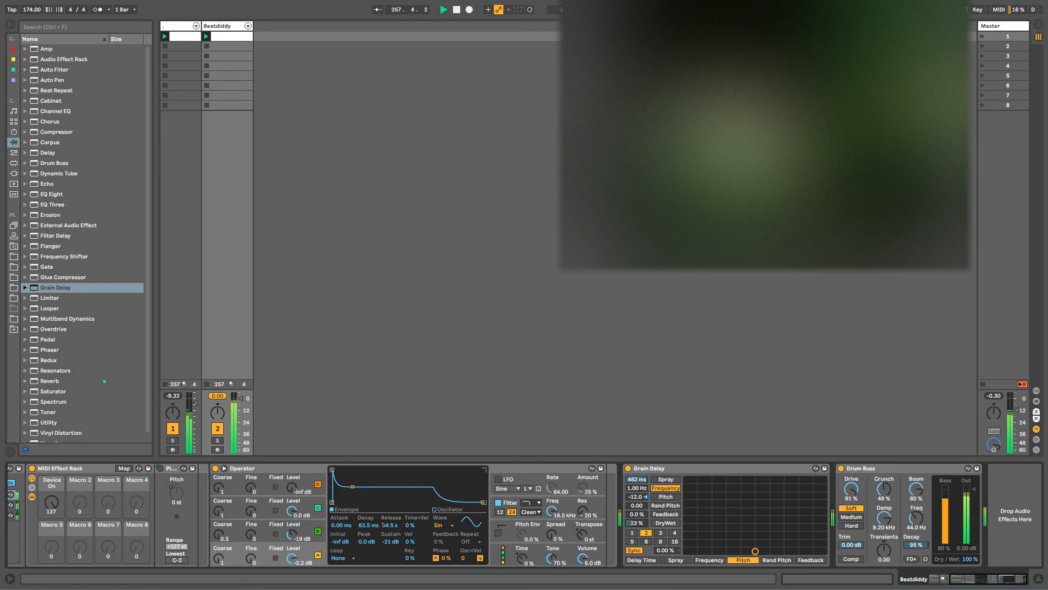
drag(637, 522, 637, 515)
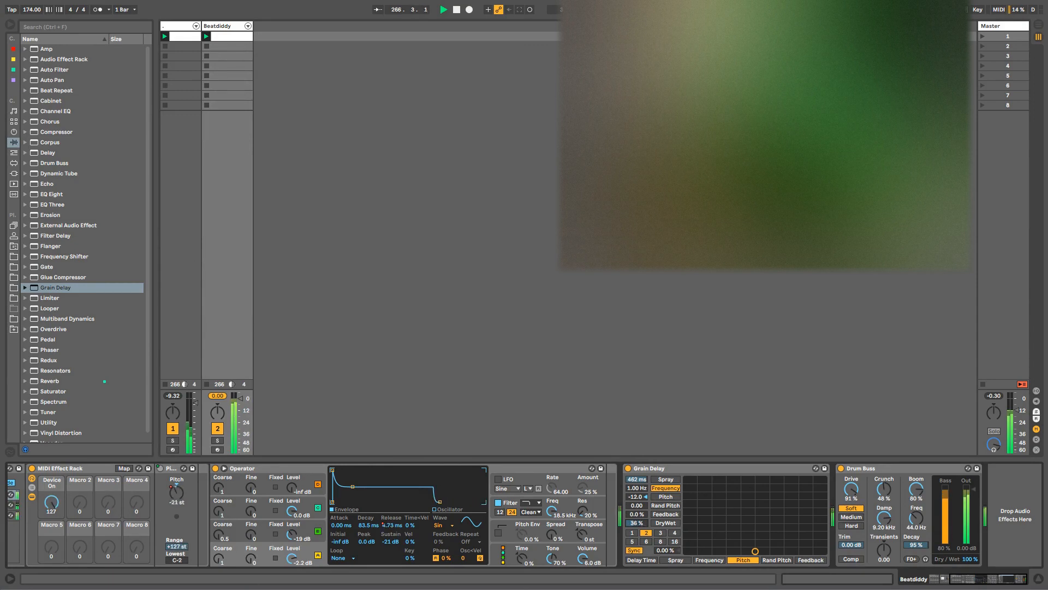
mouse_move(637, 522)
mouse_down()
mouse_move(637, 538)
mouse_move(637, 522)
mouse_up()
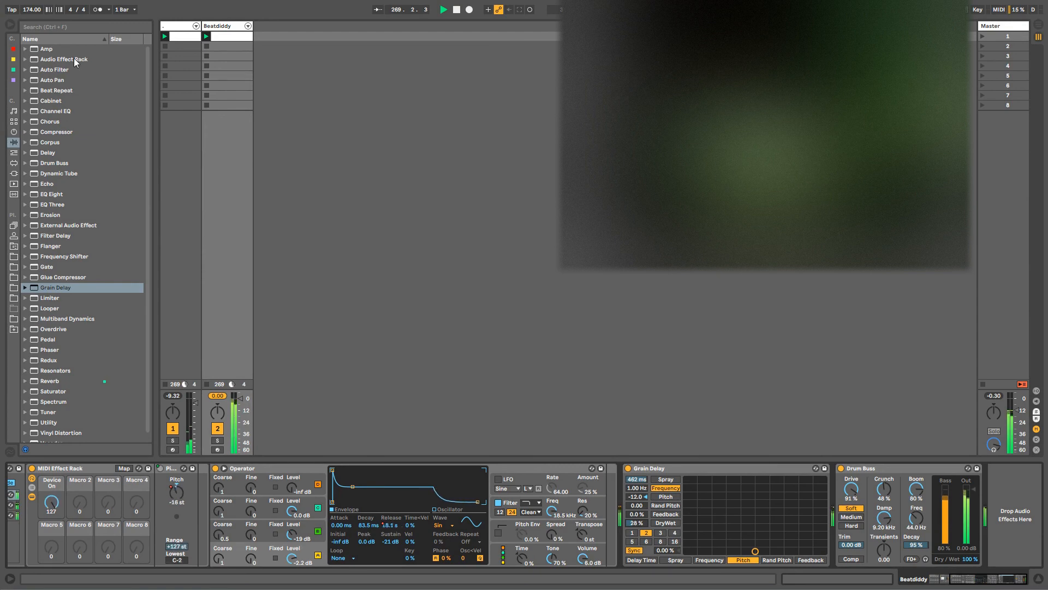
Step: Insert an Audio Effect Rack before the Grain Delay and move the Grain Delay into the rack's W chain
drag(74, 58, 636, 501)
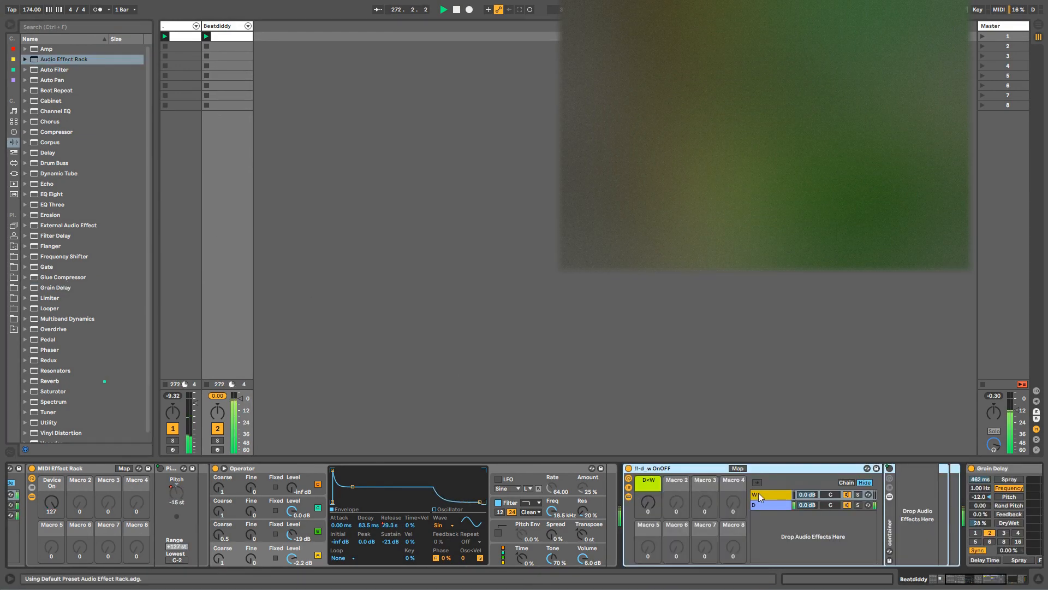
drag(956, 576, 966, 577)
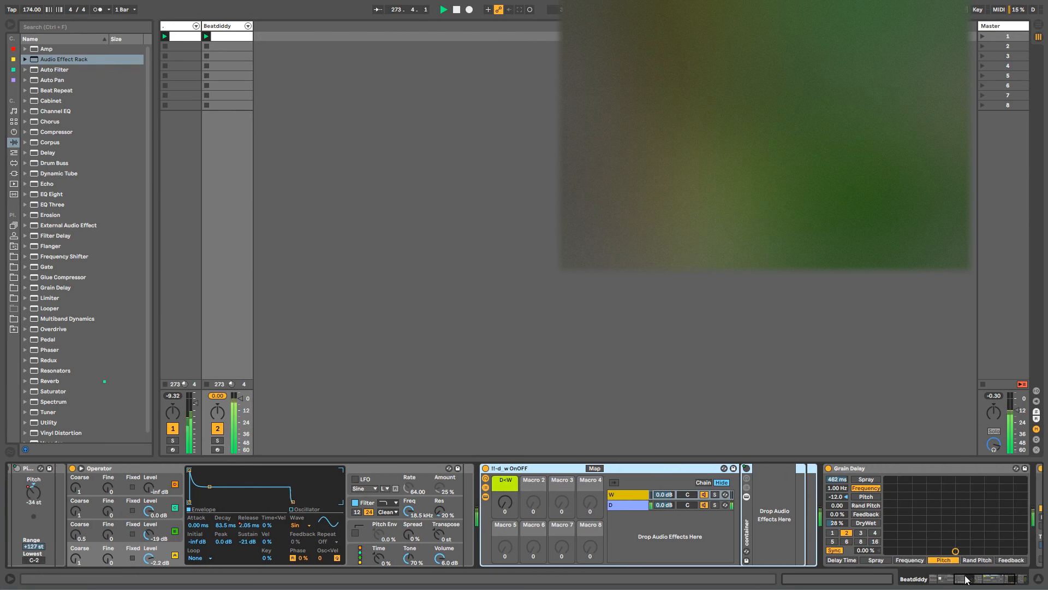
drag(851, 468, 768, 508)
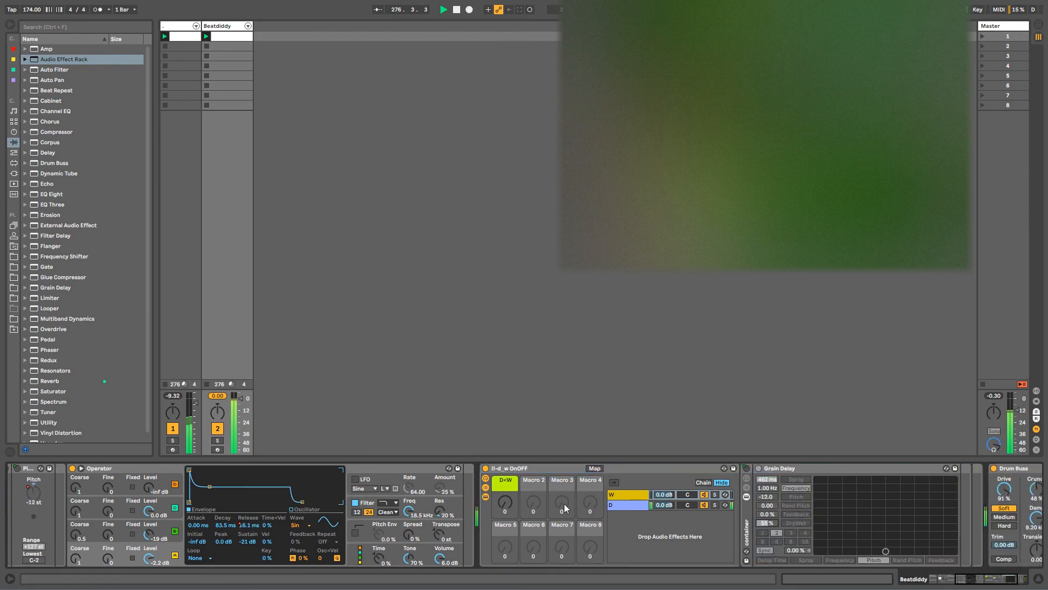
Step: Sweep the rack's D<W macro up and back to 0, and raise the Grain Delay's dry/wet to 100 %
click(513, 505)
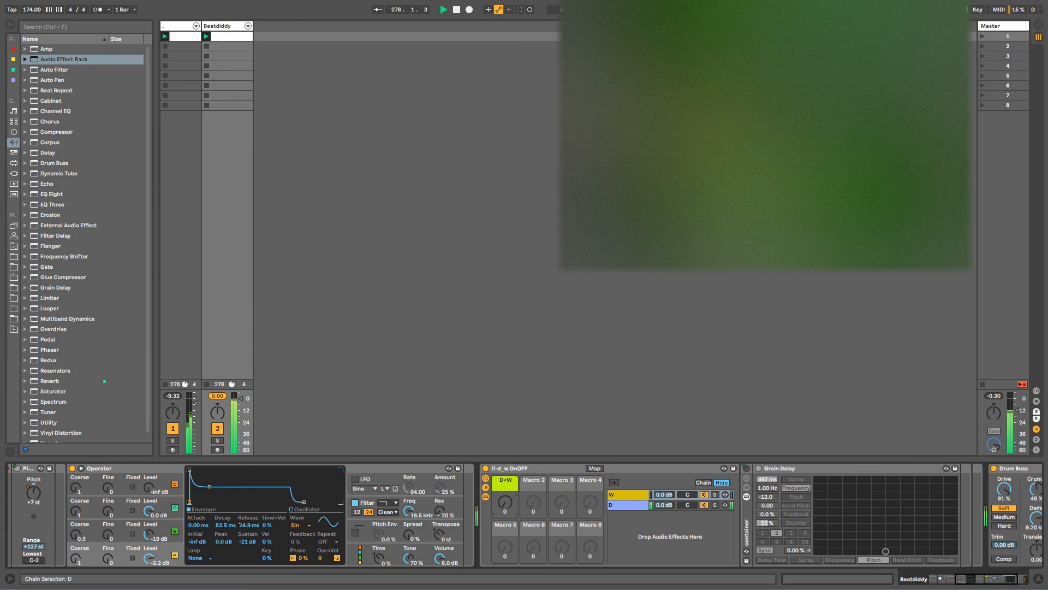
drag(507, 503, 508, 473)
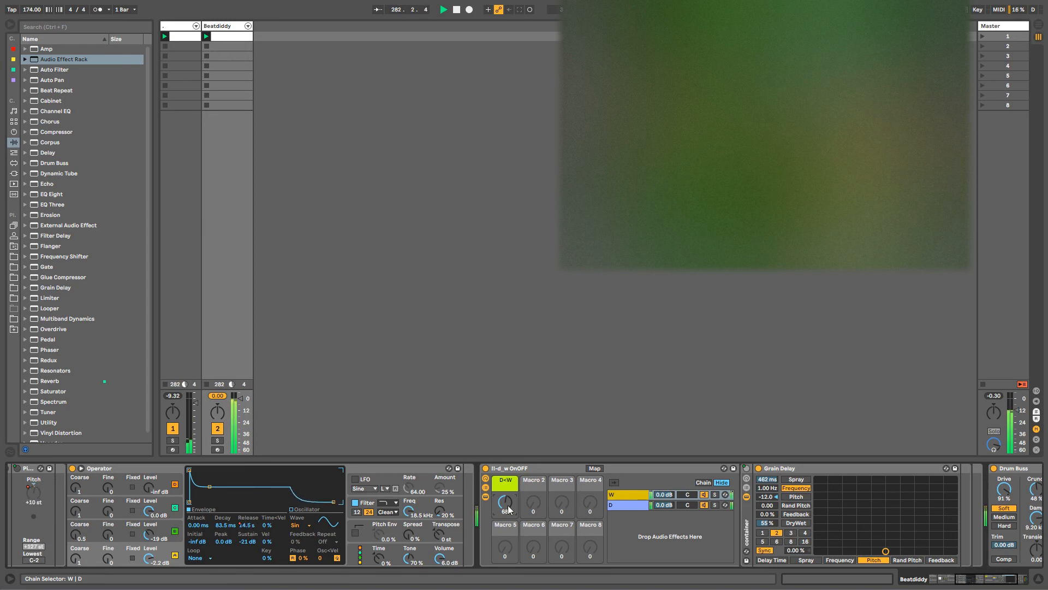
drag(508, 506, 518, 509)
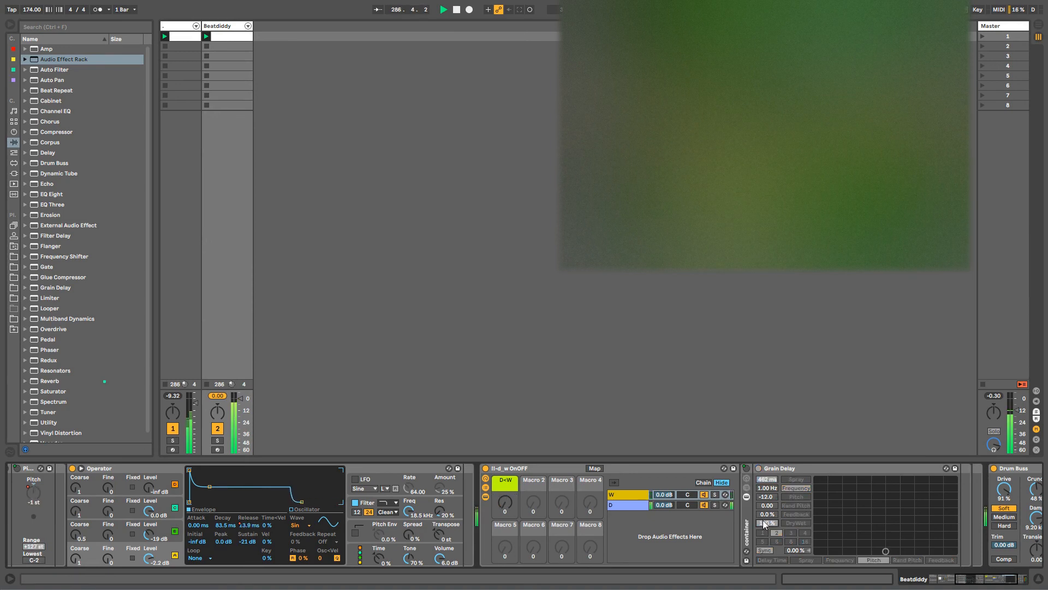
Step: Turn the D<W macro up and down repeatedly to audition different dry/wet blends of the Grain Delay on the beat
drag(505, 503, 505, 481)
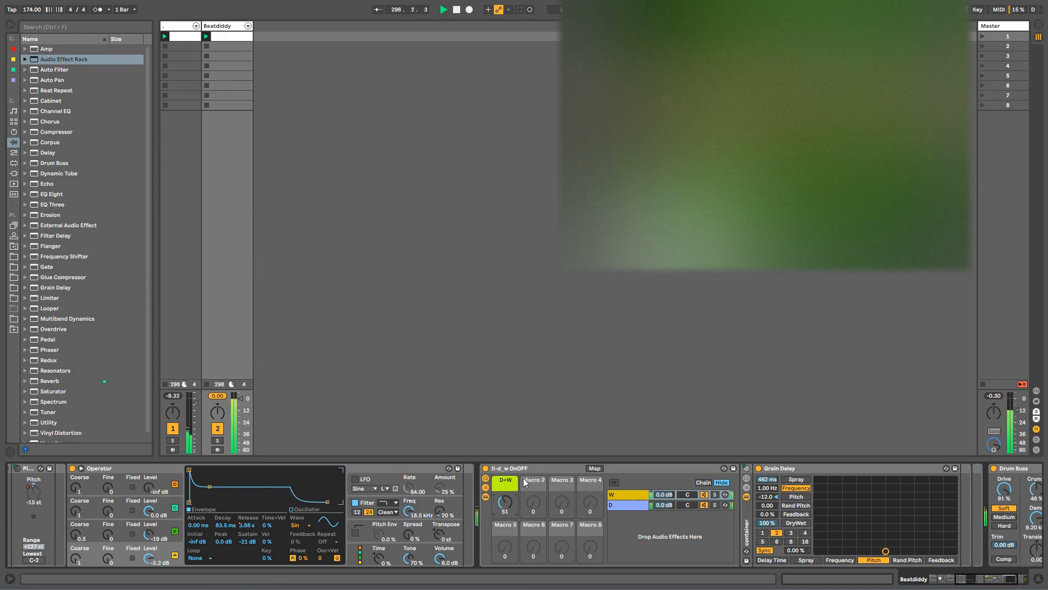
drag(505, 503, 506, 481)
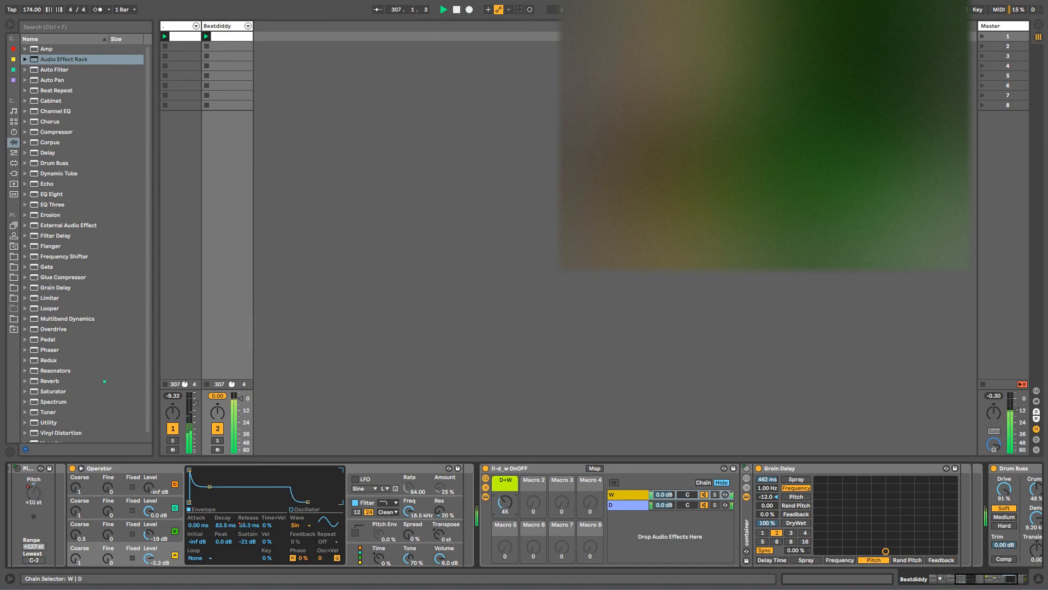
drag(505, 483, 506, 505)
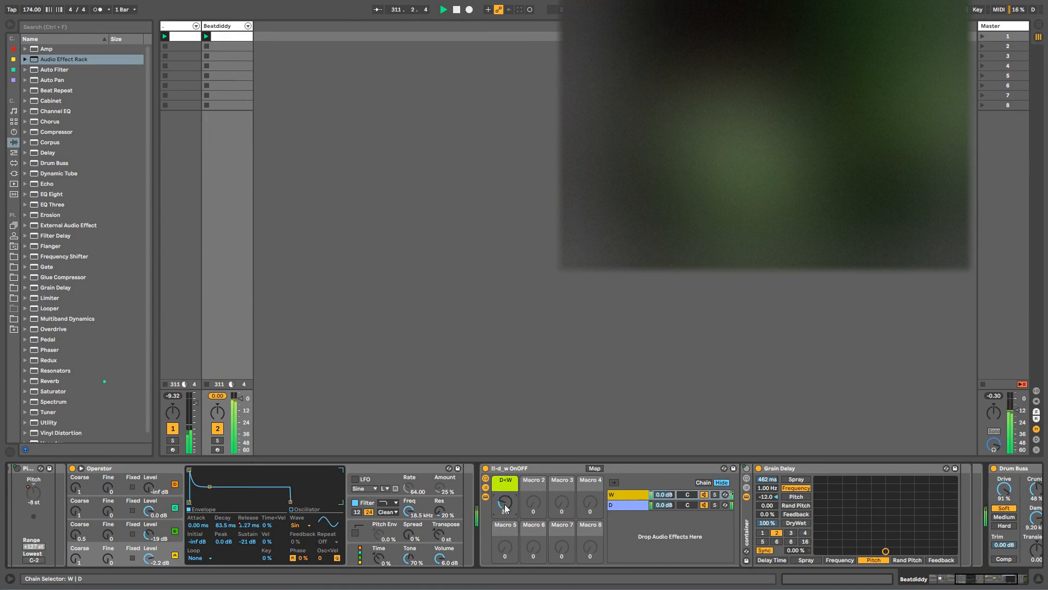
drag(505, 503, 505, 464)
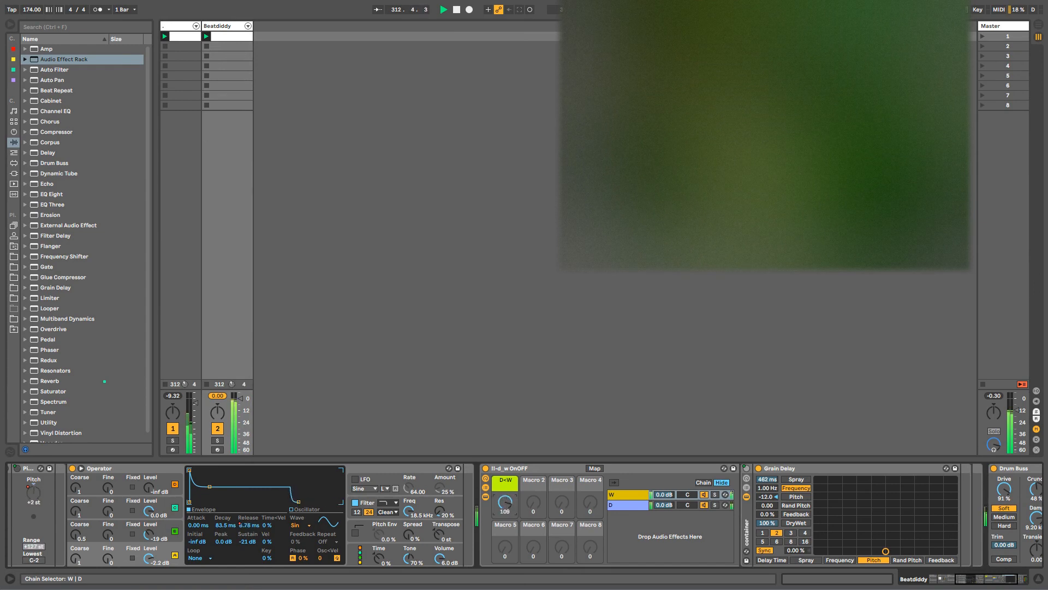
drag(505, 502, 504, 498)
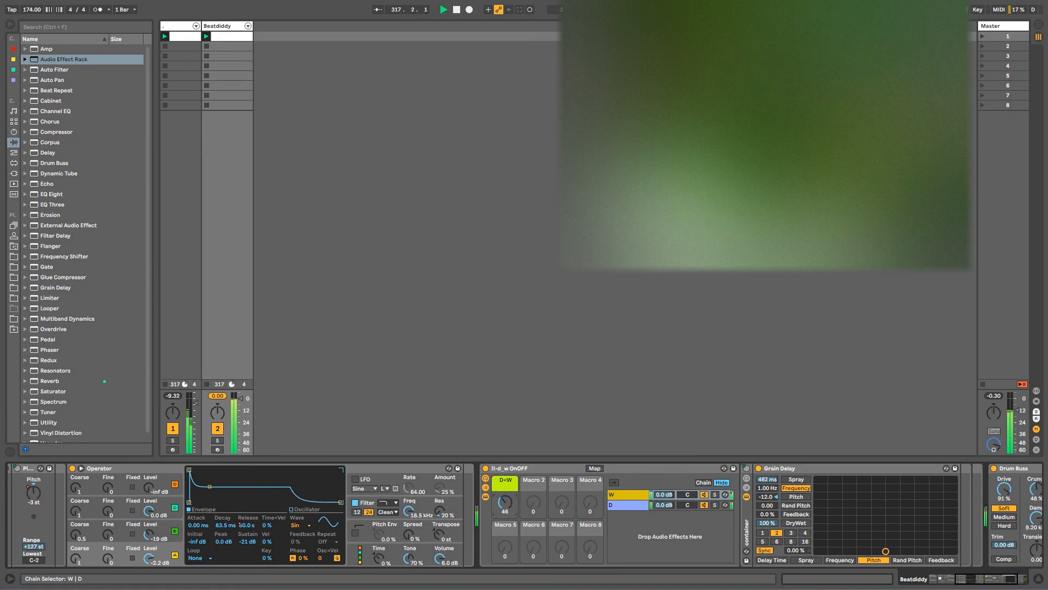
drag(505, 502, 505, 553)
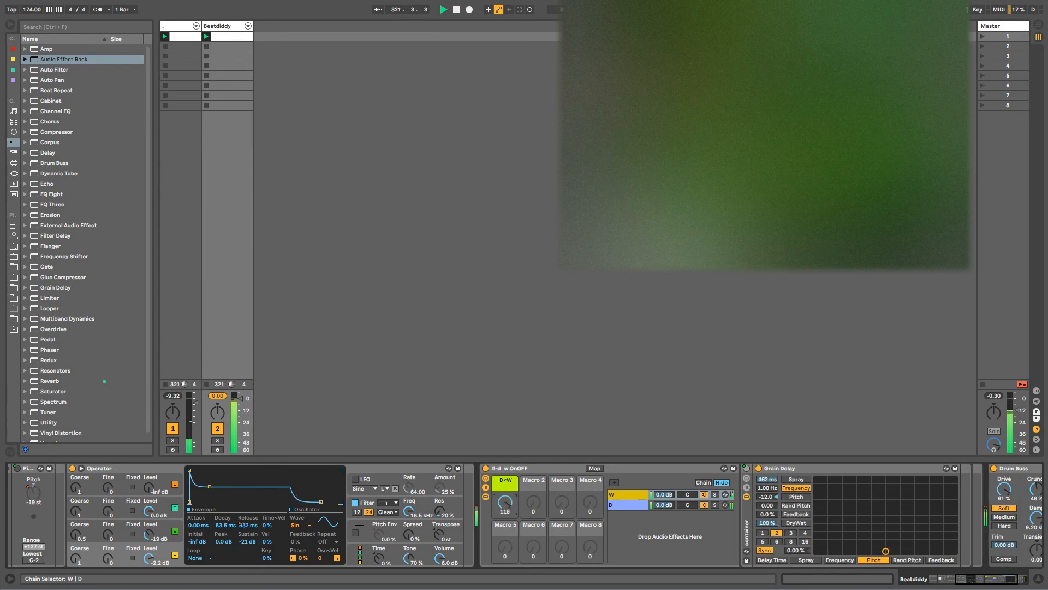
mouse_move(505, 502)
mouse_down()
mouse_move(505, 554)
mouse_move(505, 501)
mouse_up()
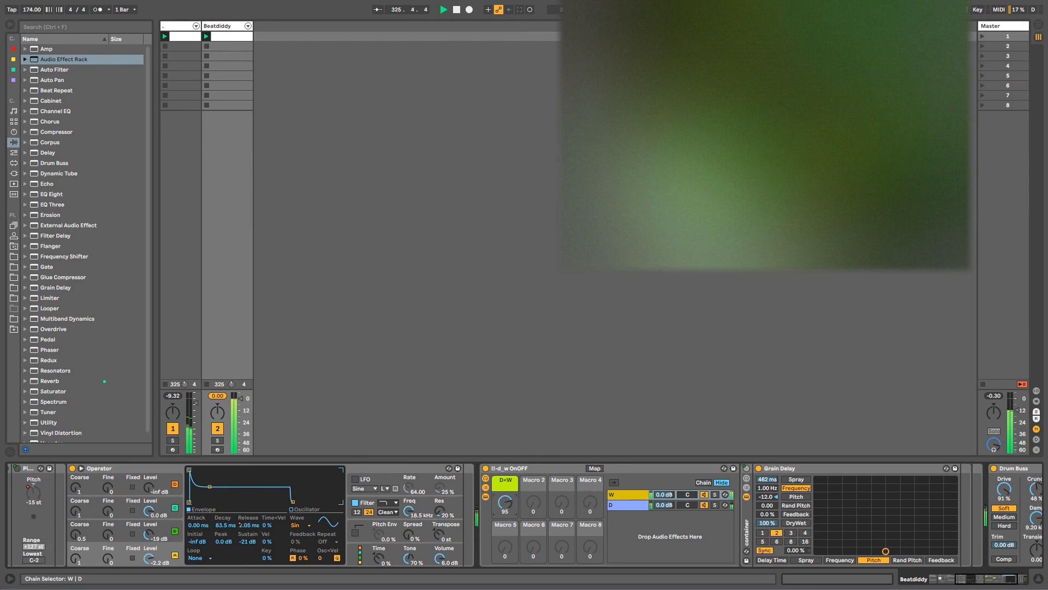
Step: Show the D<W macro's automation envelope in the Beatdiddy clip, unlink it, and set its loop length to 10 2 3
right_click(505, 503)
click(521, 510)
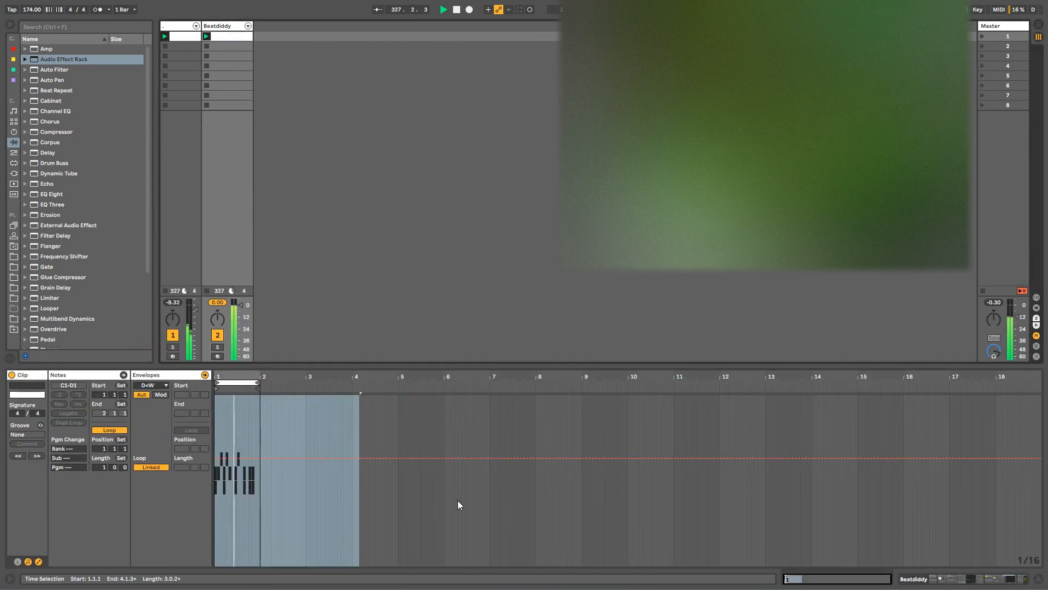
click(150, 467)
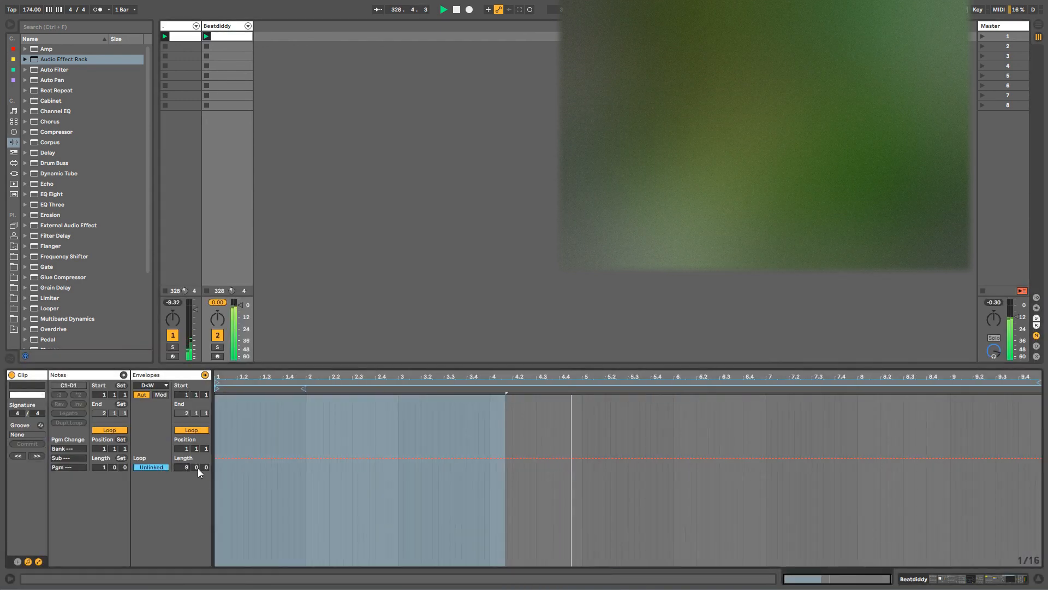
drag(198, 468, 198, 445)
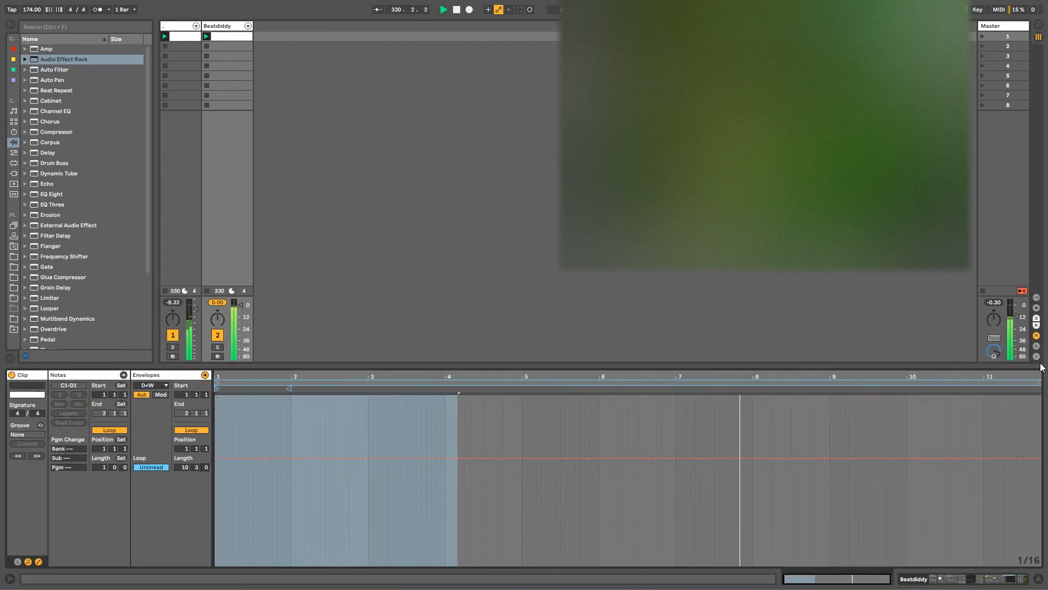
drag(1040, 383, 1037, 382)
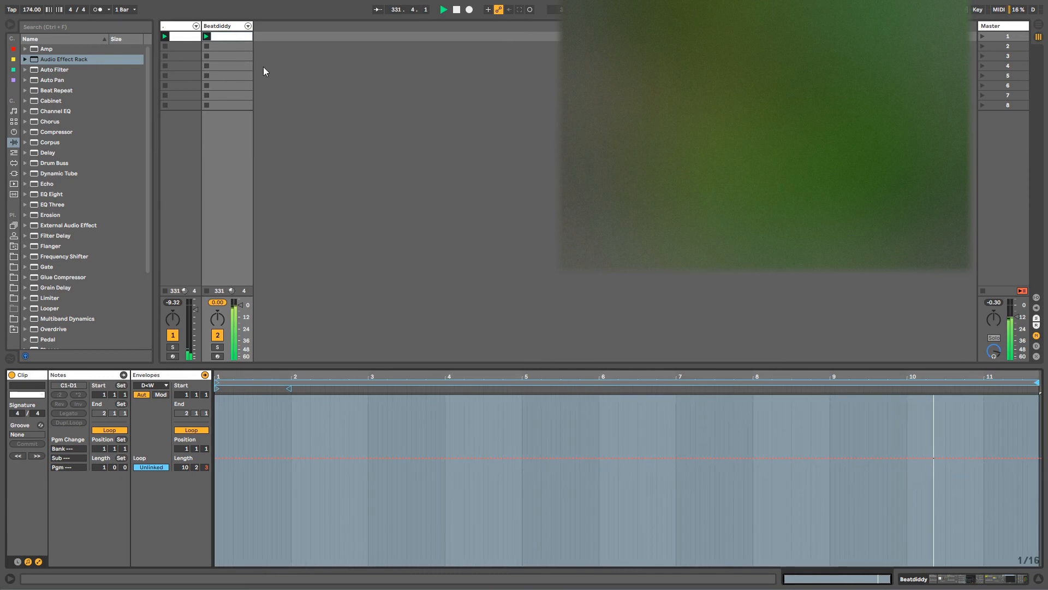
Step: Record D<W macro movements as automation into the Beatdiddy clip, and hide the rack's chain list and devices
key(shift+Tab)
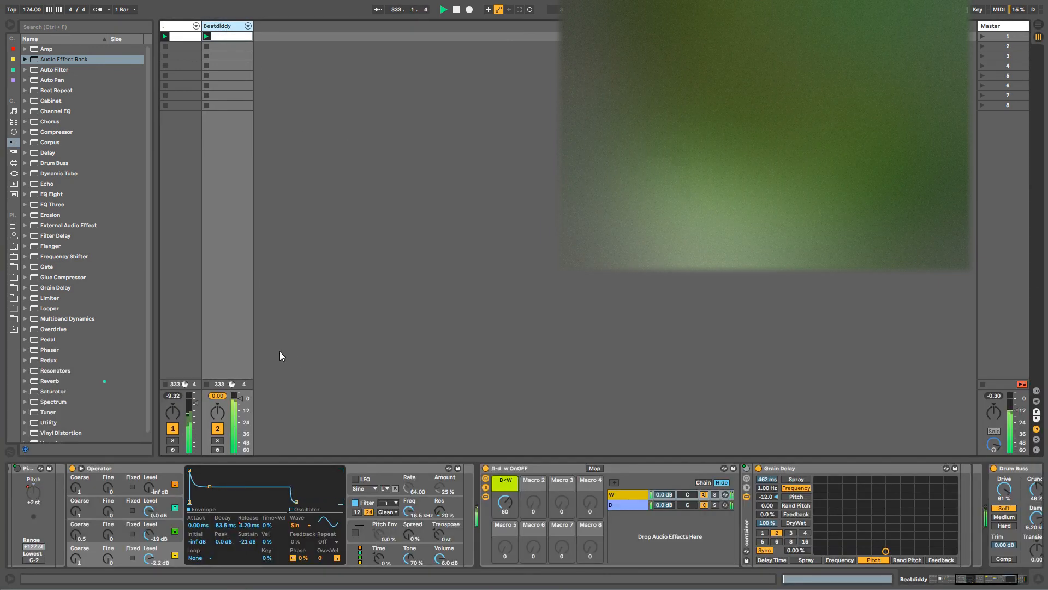
key(ctrl+shift+F9)
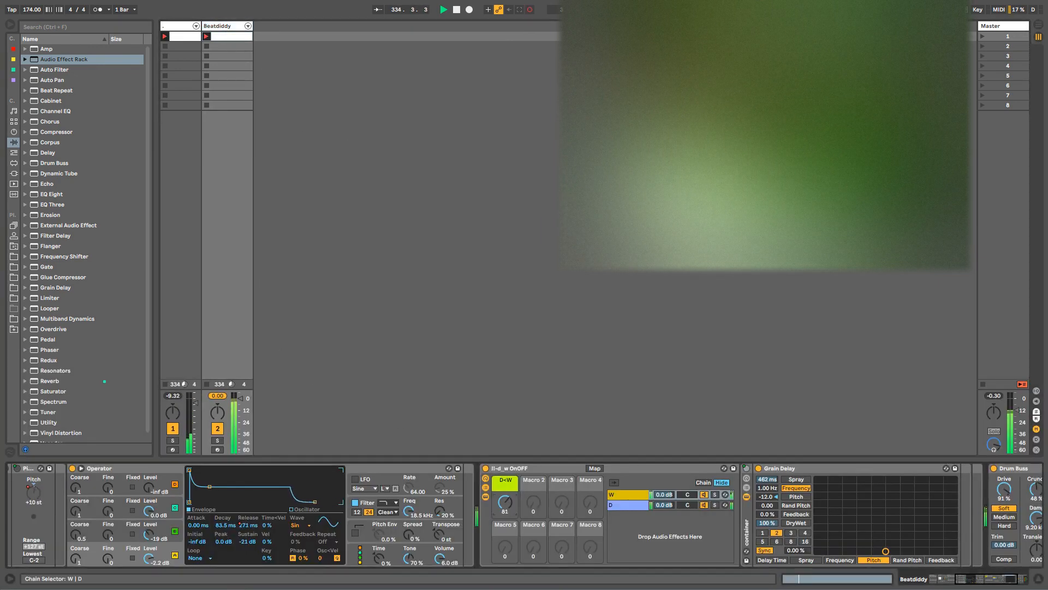
mouse_move(502, 507)
mouse_down()
mouse_move(503, 488)
mouse_move(505, 515)
mouse_up()
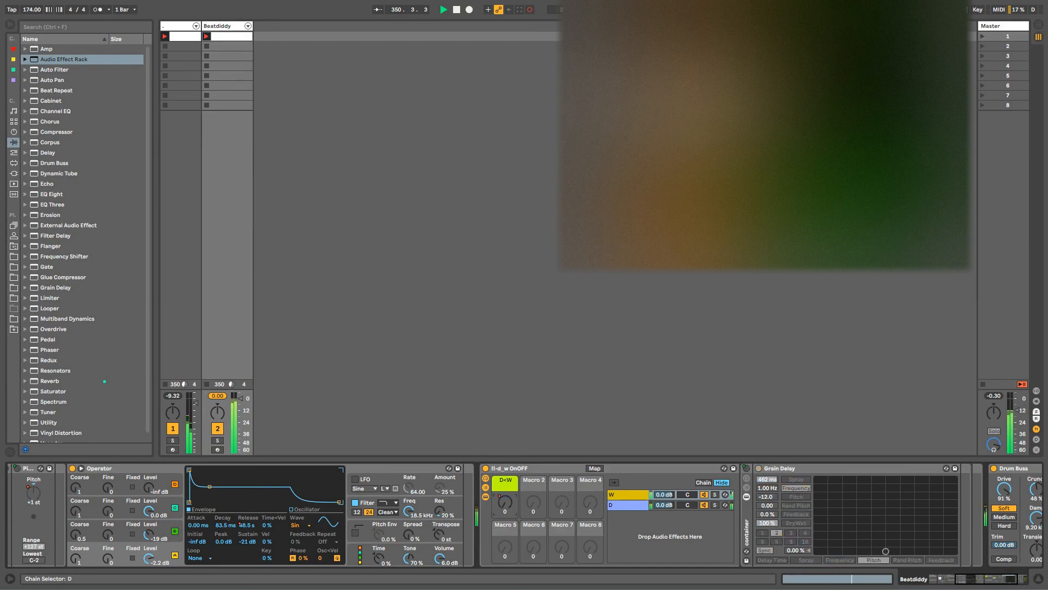
drag(505, 502, 507, 486)
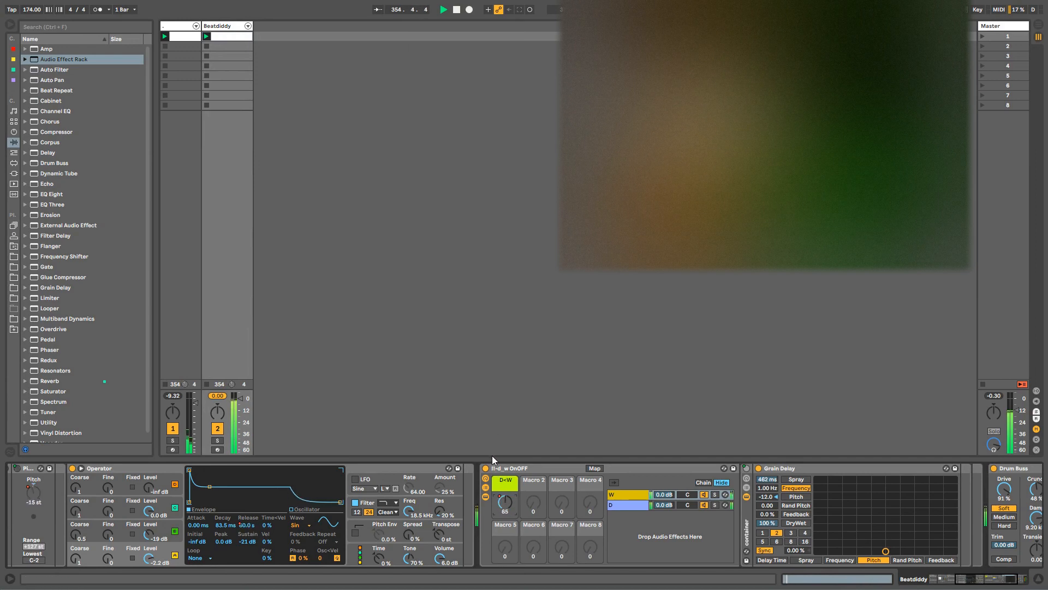
click(485, 487)
click(485, 496)
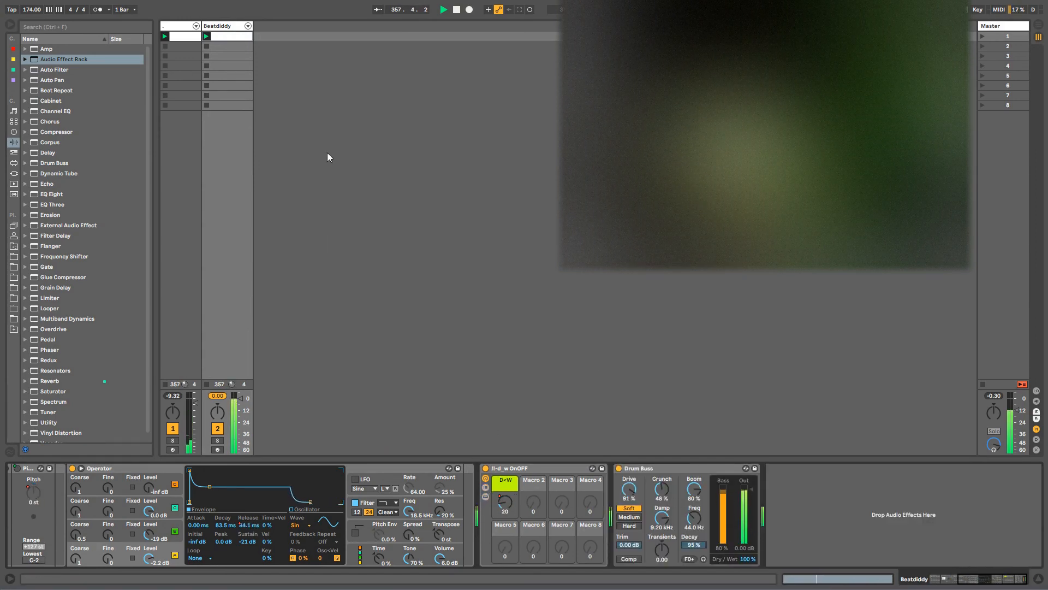
Step: Rename the first track as texture and duplicate it
click(180, 27)
text(texture)
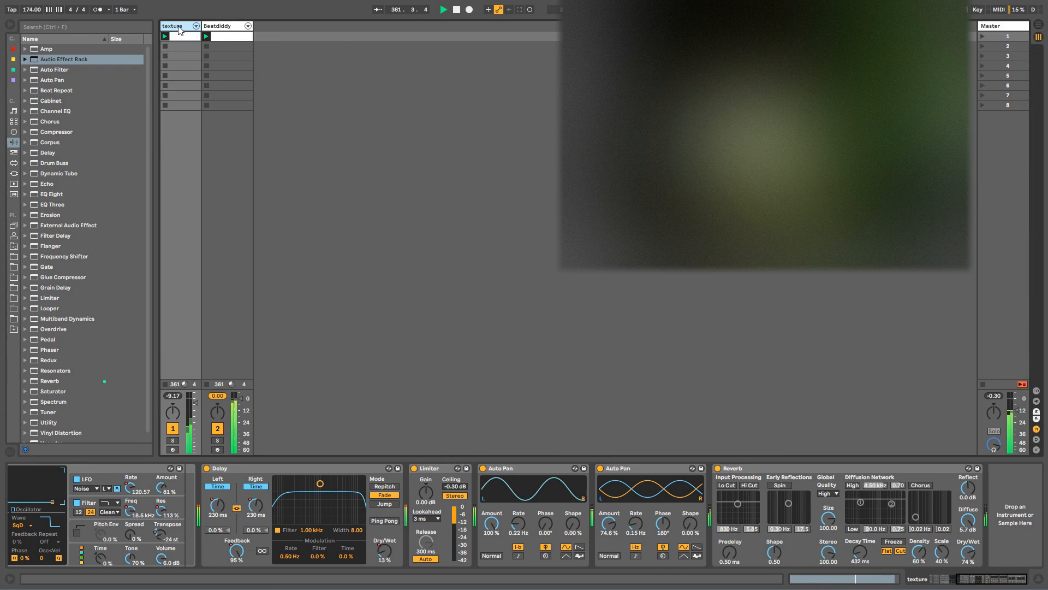
key(ctrl+d)
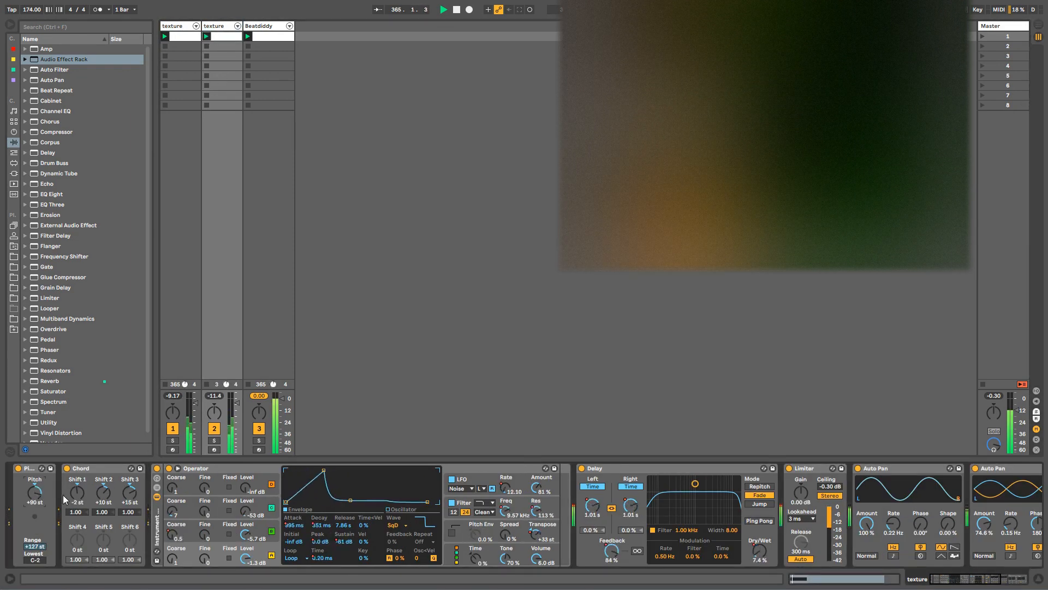
Step: Collapse the Delay on the second texture track and set its first Auto Pan's rate to 0.26 Hz
double_click(599, 468)
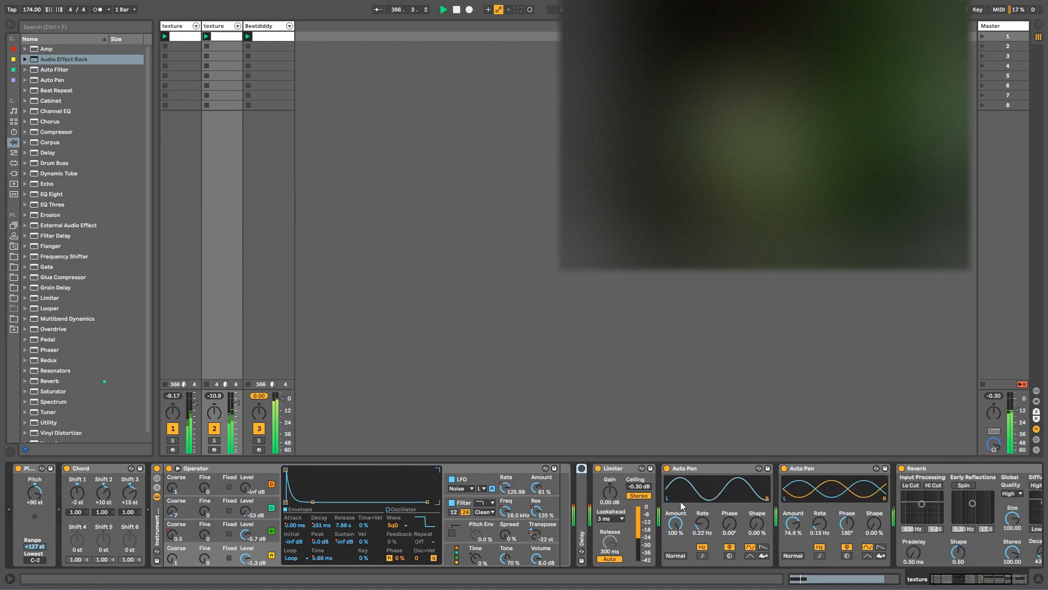
mouse_move(702, 523)
mouse_down()
mouse_move(703, 483)
mouse_move(703, 523)
mouse_up()
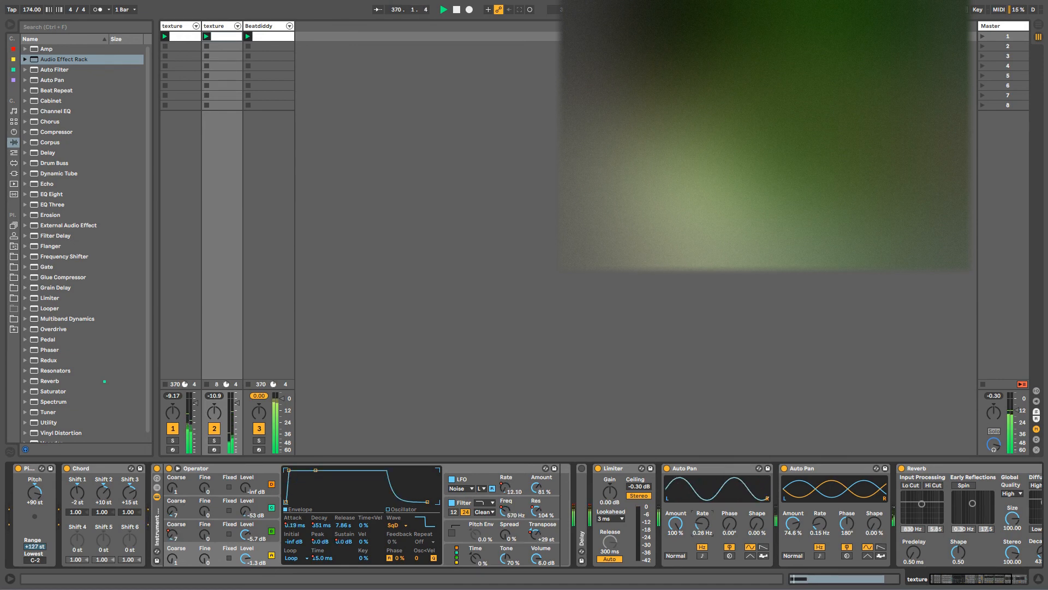
click(248, 82)
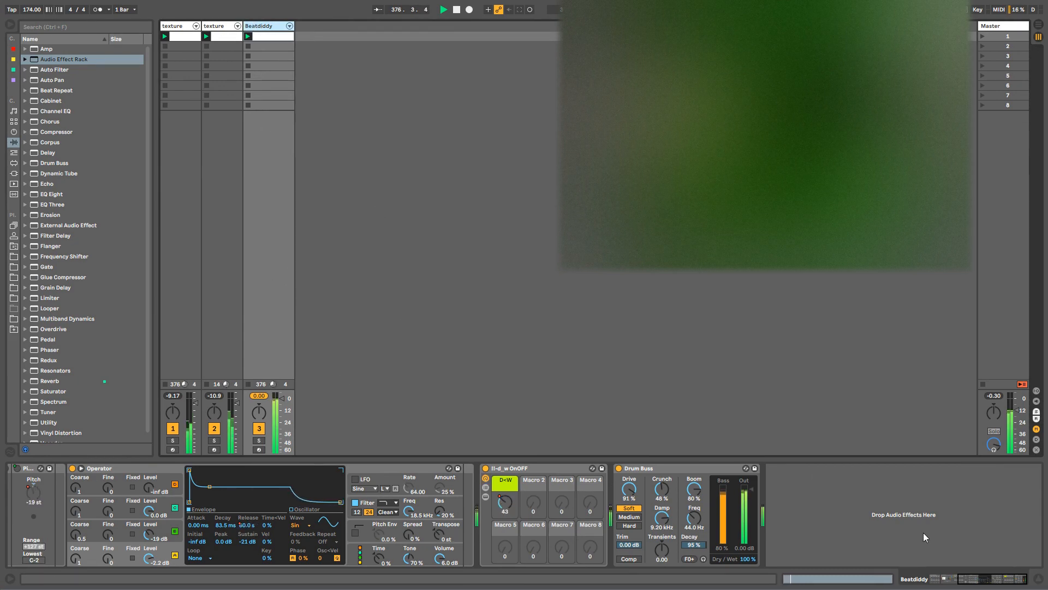
drag(975, 580, 940, 579)
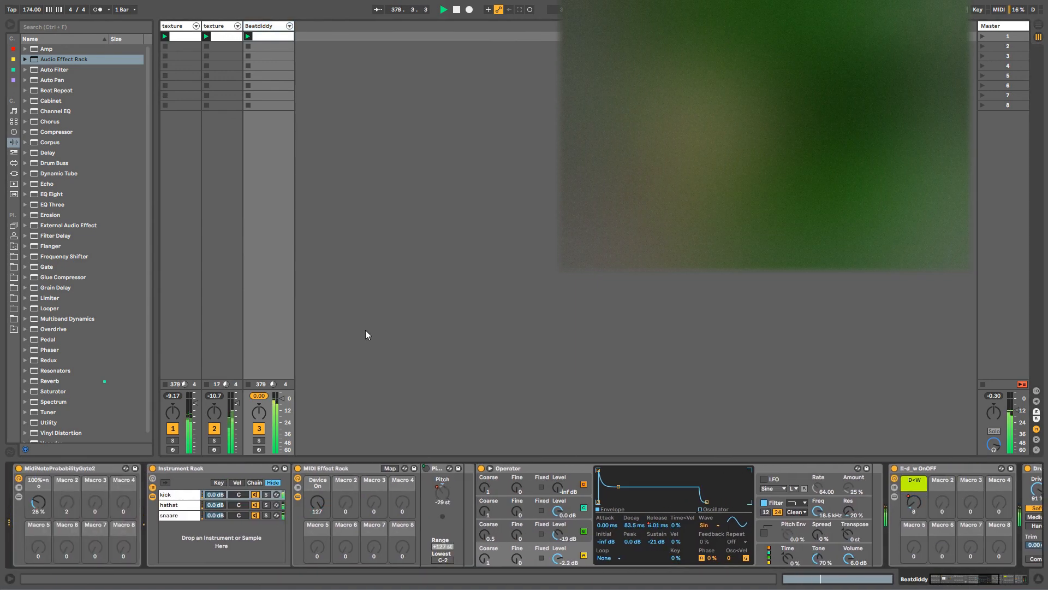
Step: Pan the two texture tracks apart, and set the second one's Reverb to 1.28 s decay time and 60% dry/wet
click(236, 33)
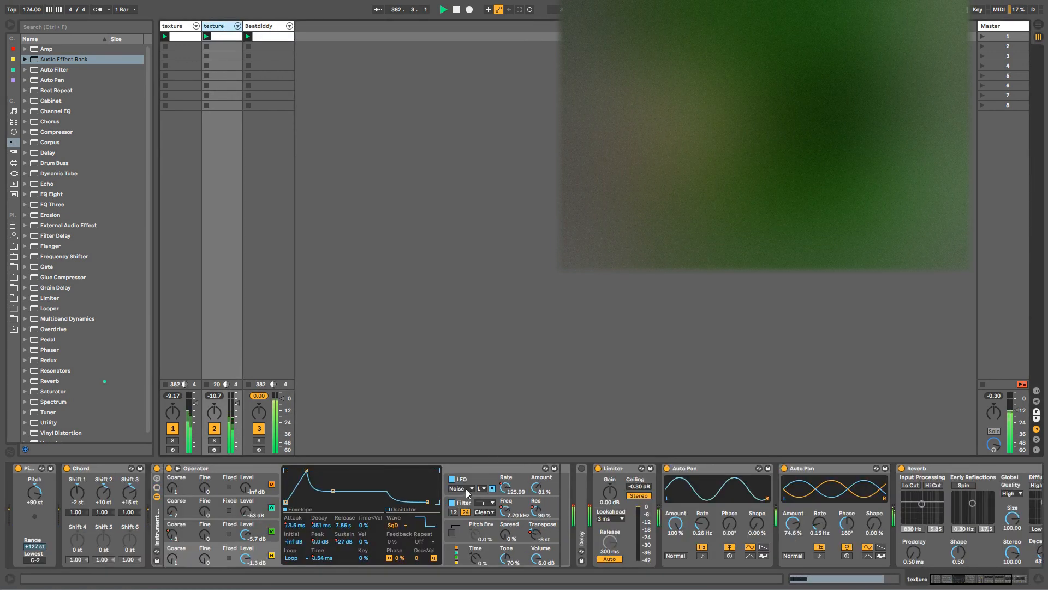
drag(214, 414, 177, 432)
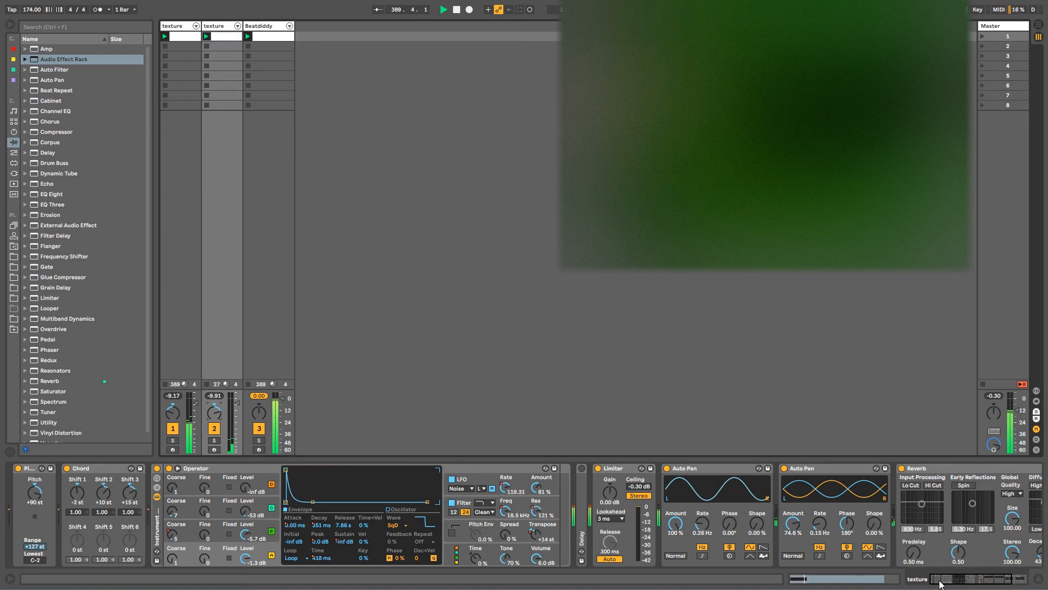
drag(942, 581, 966, 565)
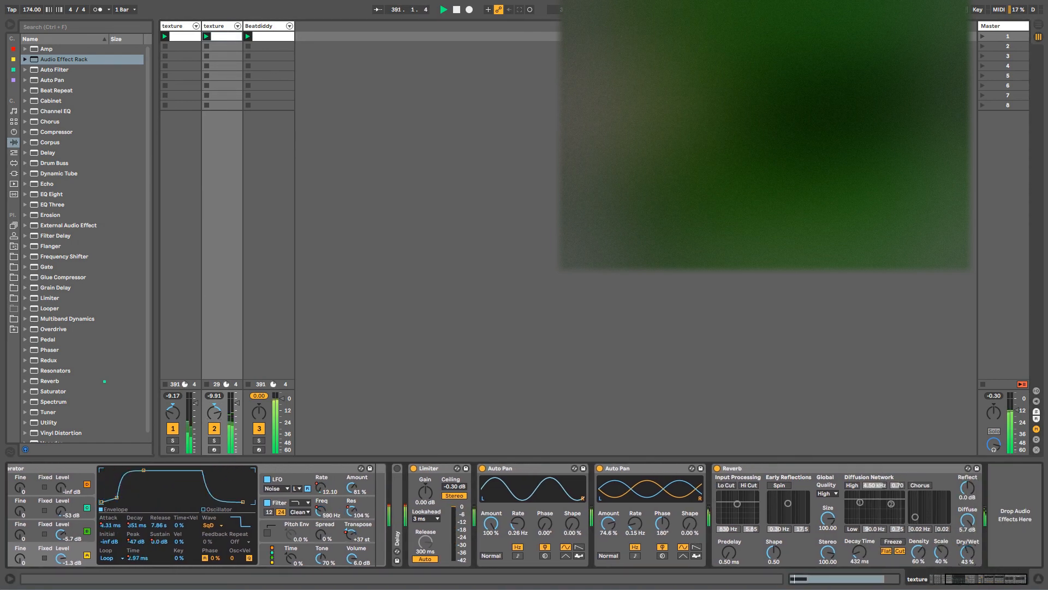
drag(857, 552, 858, 578)
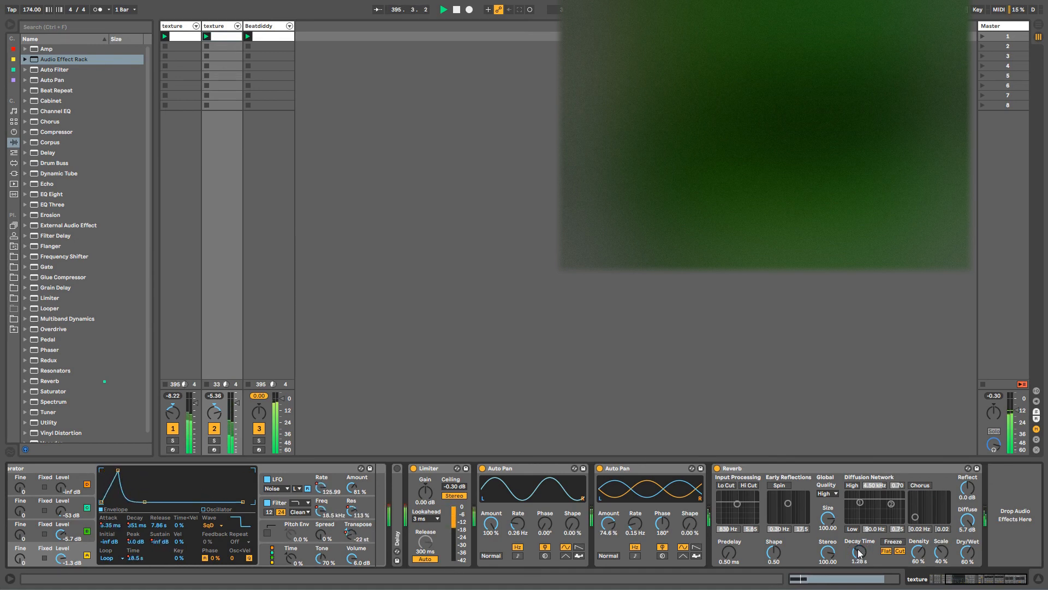
Step: Show the Reverb decay time's automation envelope in the second texture clip, unlink it, and set its loop length to 16 1 2
right_click(849, 551)
click(878, 555)
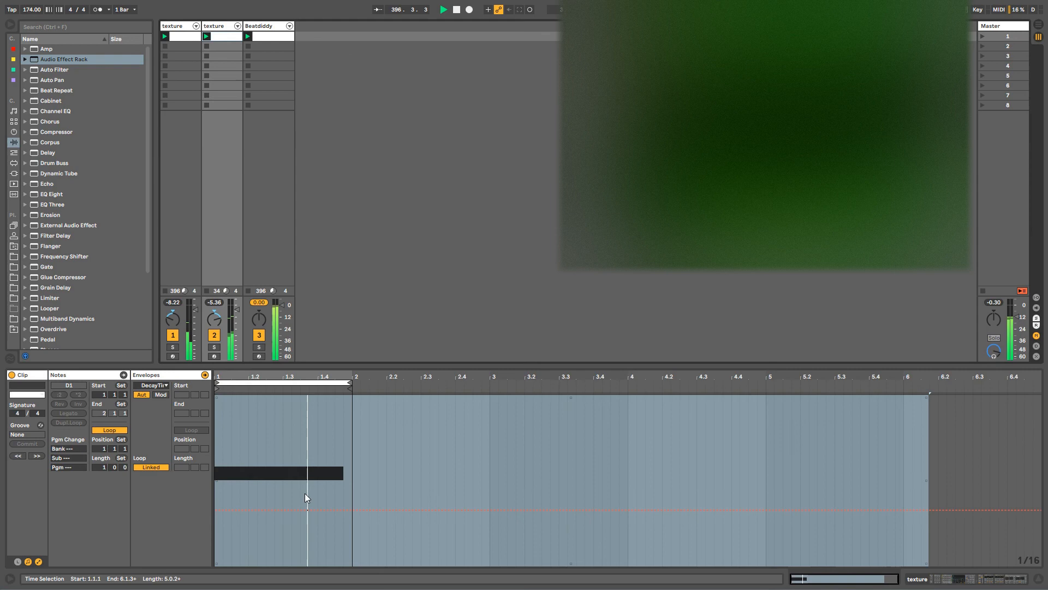
click(151, 467)
drag(183, 468, 183, 431)
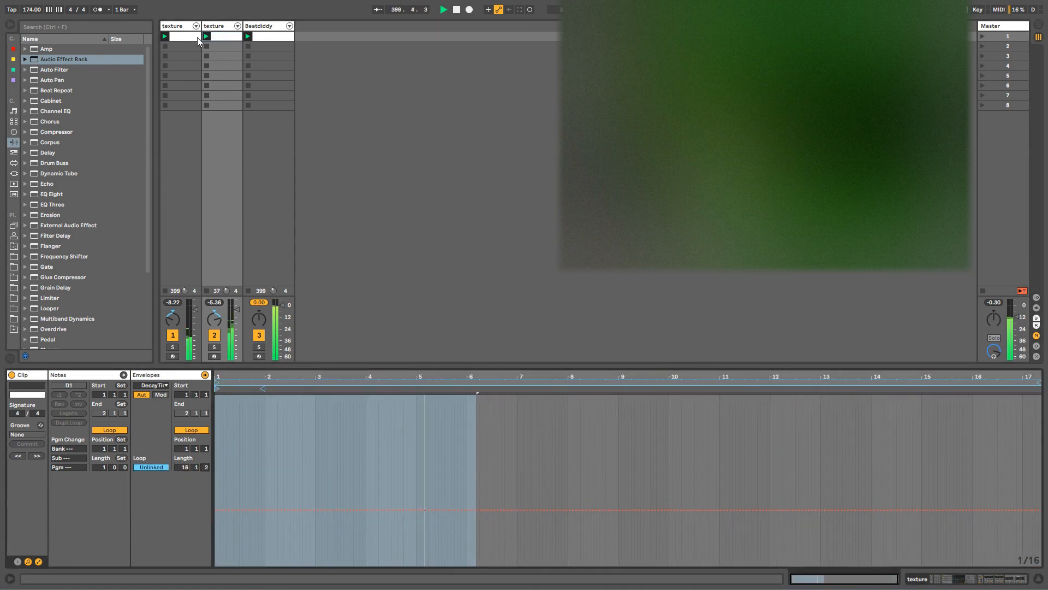
Step: Record Reverb decay time movements as automation into the second texture clip
click(220, 27)
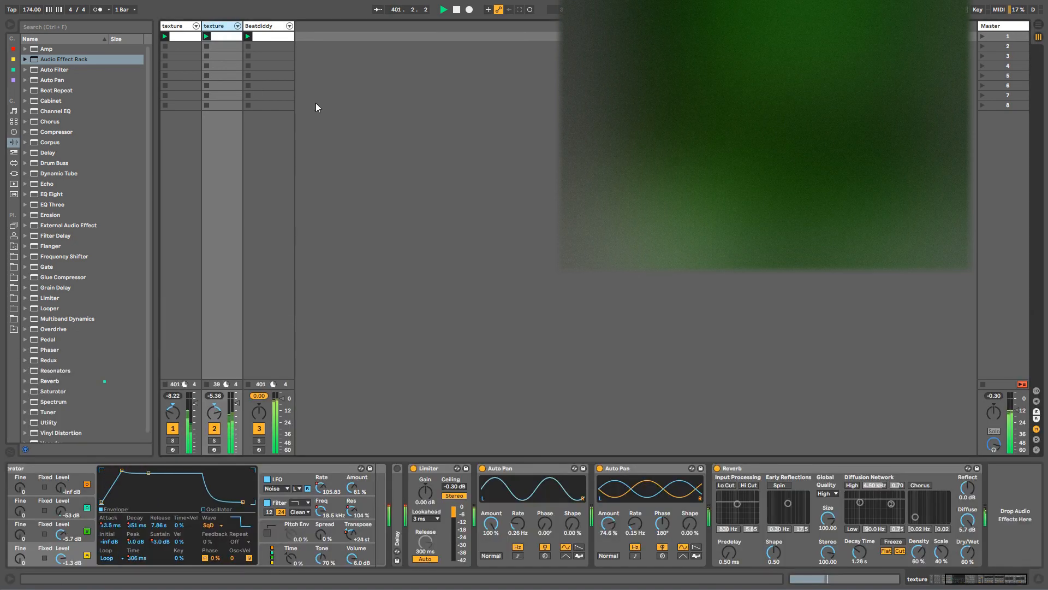
key(ctrl+shift+F9)
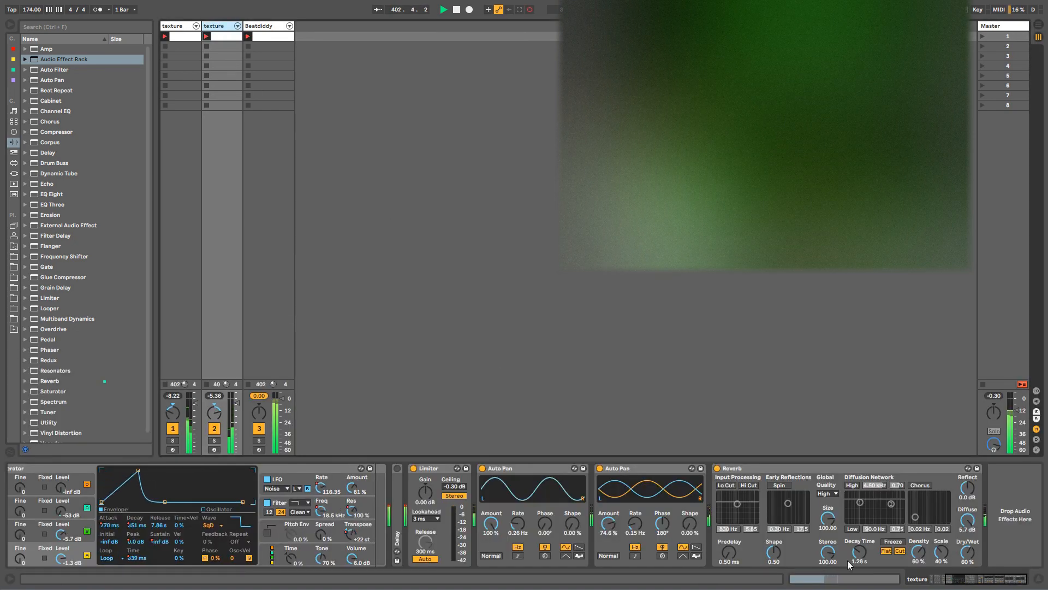
drag(847, 560, 847, 555)
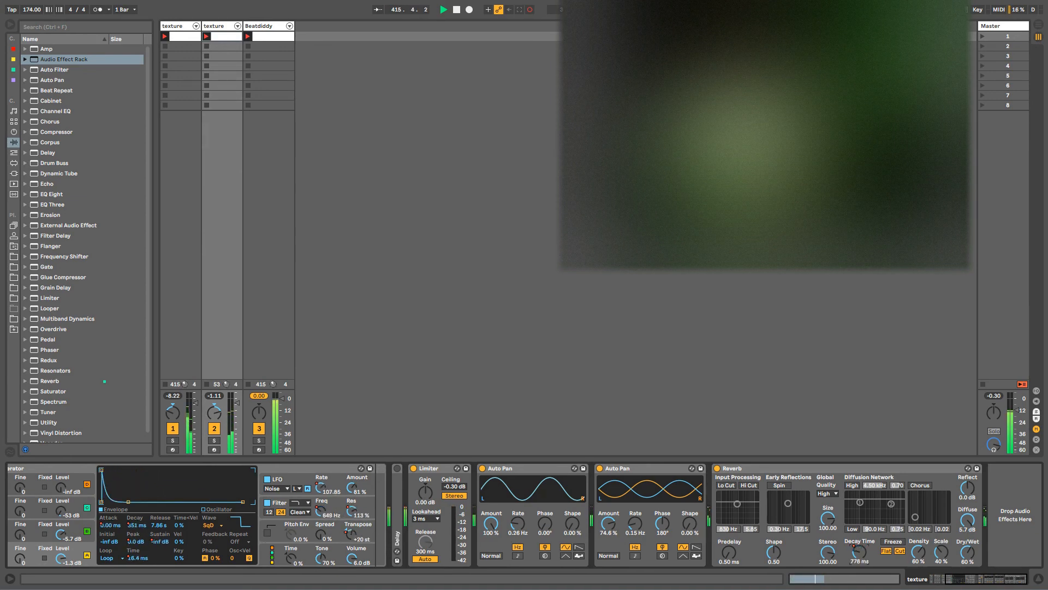
Step: Show the recorded decay time envelope and draw a smoother curve over it from about bar 14 to bar 15
right_click(860, 554)
click(882, 562)
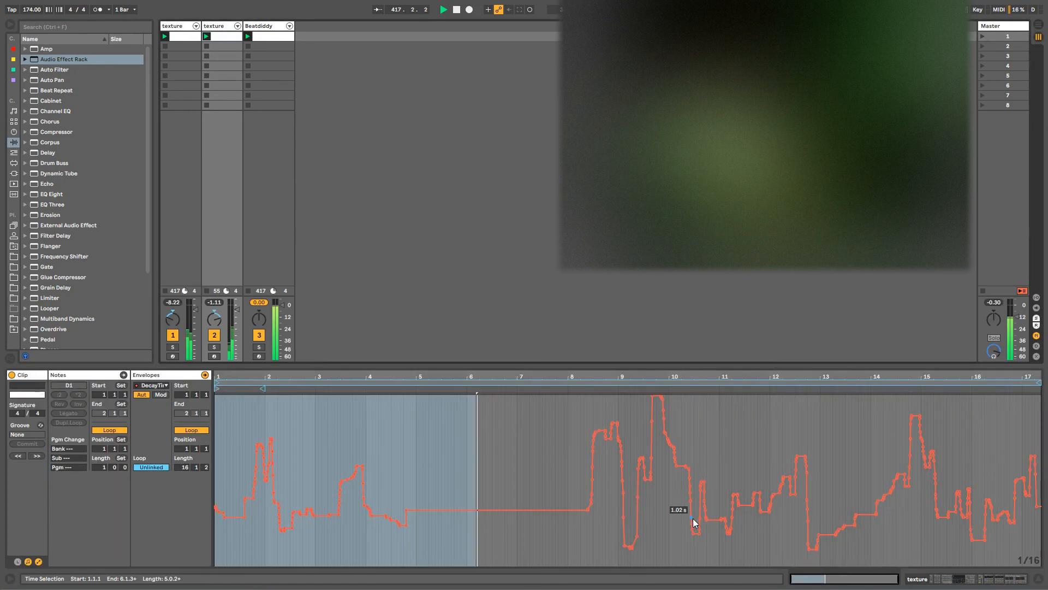
key(b)
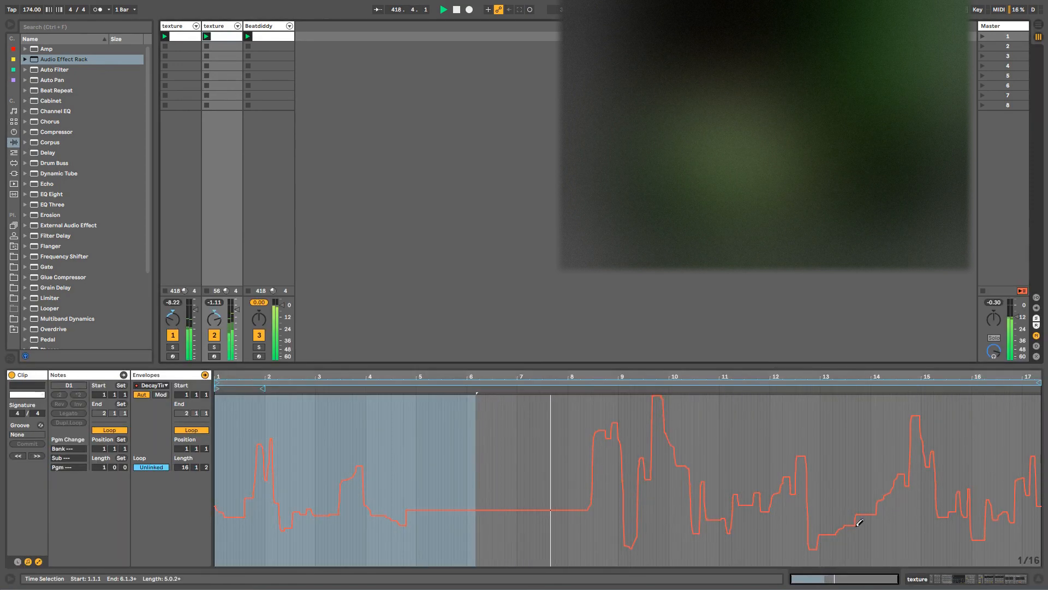
drag(860, 523, 947, 518)
key(b)
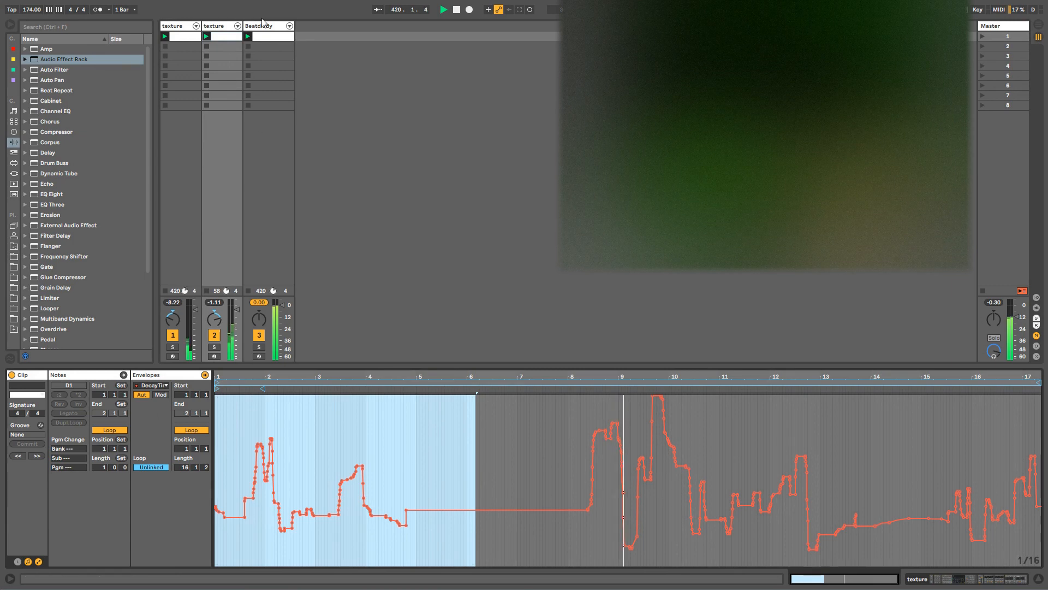
Step: Pan the second texture track to 26R, show its panning envelope in the clip, and unlink it with its own loop length
double_click(215, 27)
click(173, 26)
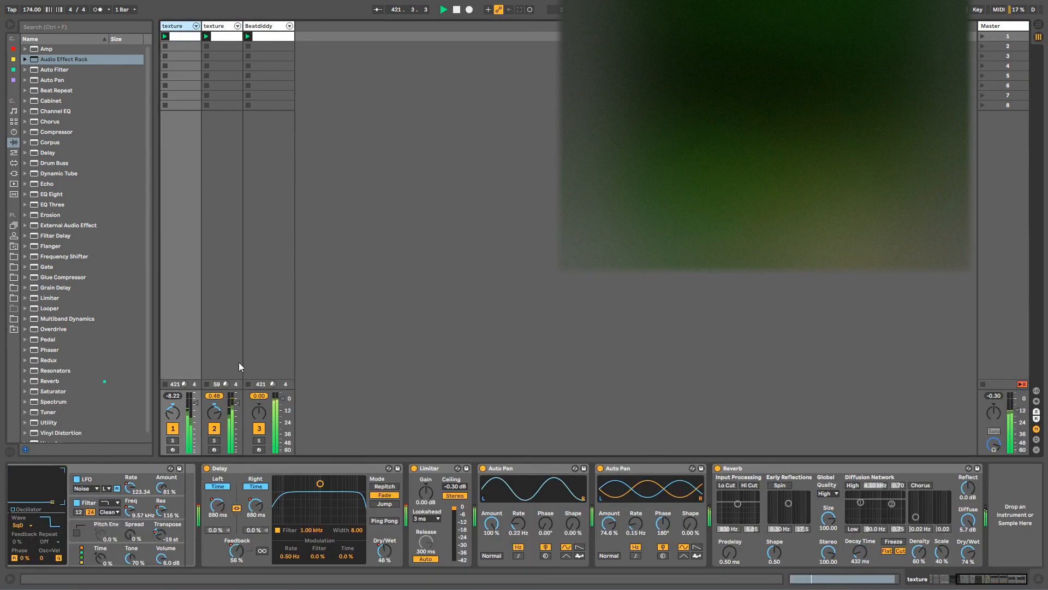
drag(214, 413, 215, 436)
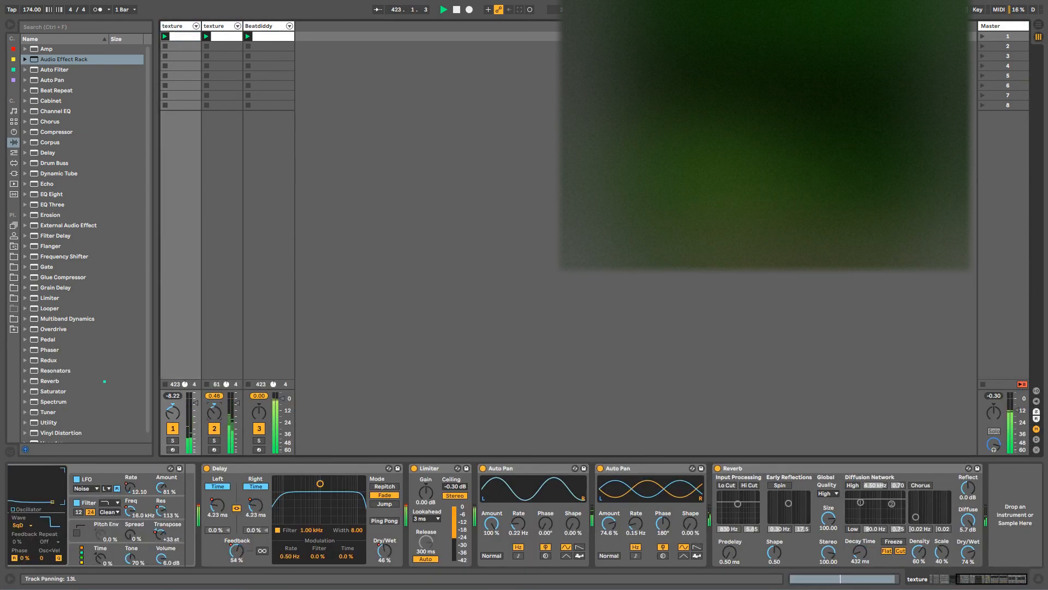
right_click(214, 414)
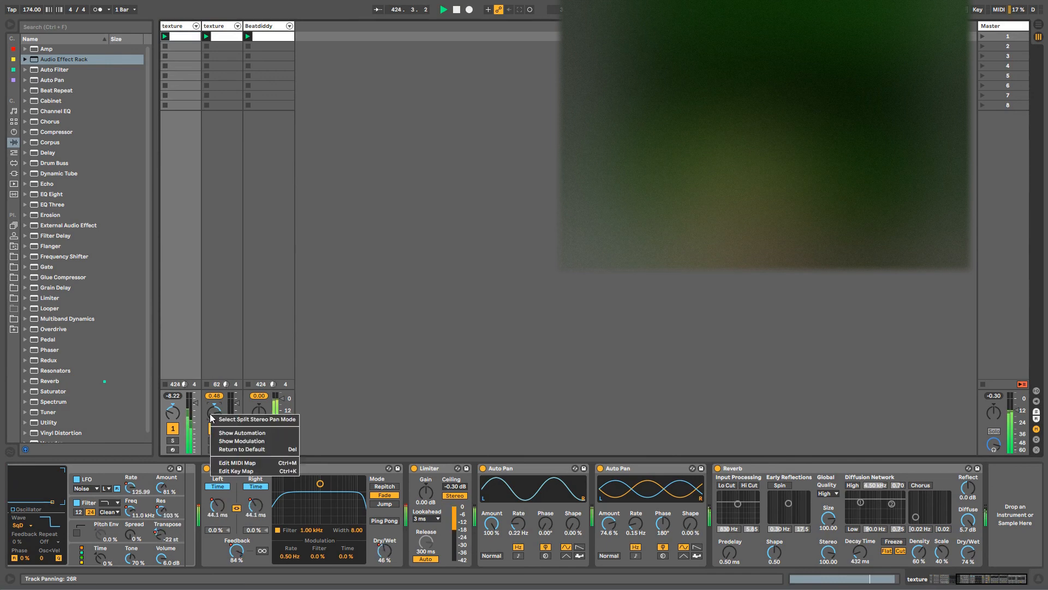
click(229, 432)
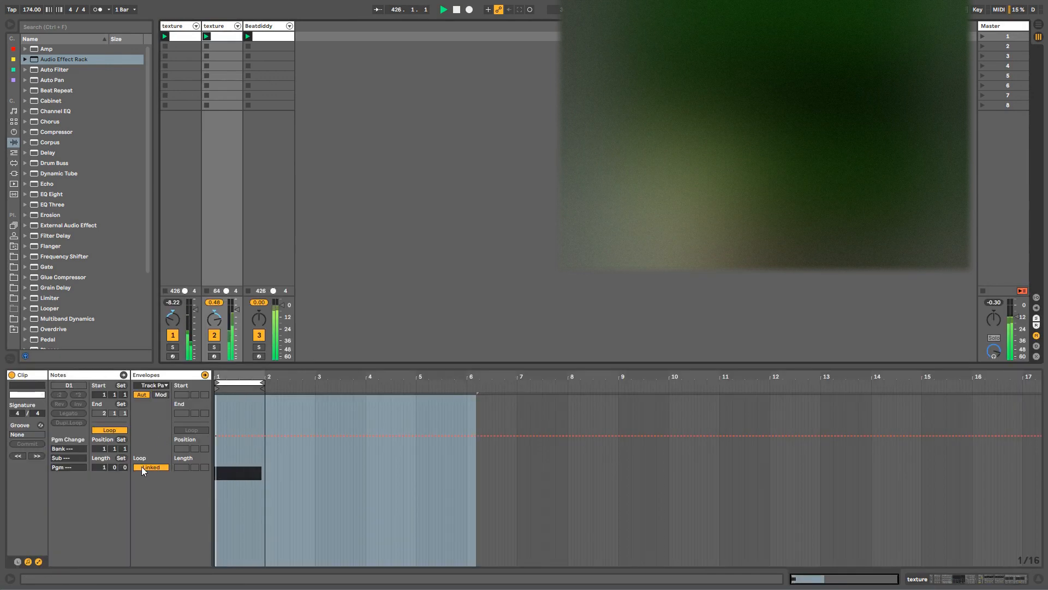
drag(184, 468, 211, 147)
Step: Record left and right panning movements of the second texture track as automation into its clip
click(222, 26)
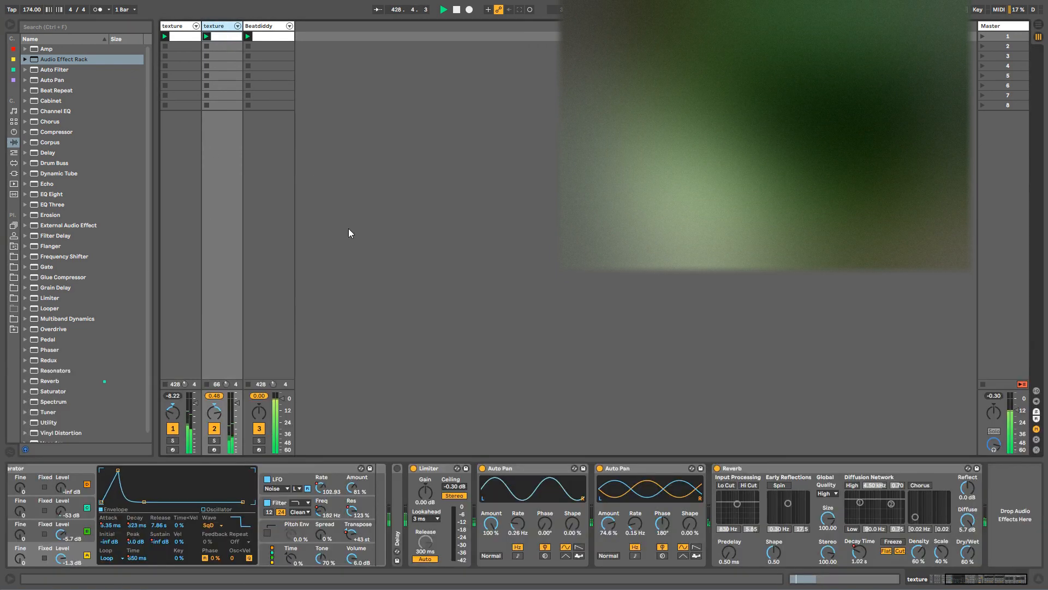
key(ctrl+shift+F9)
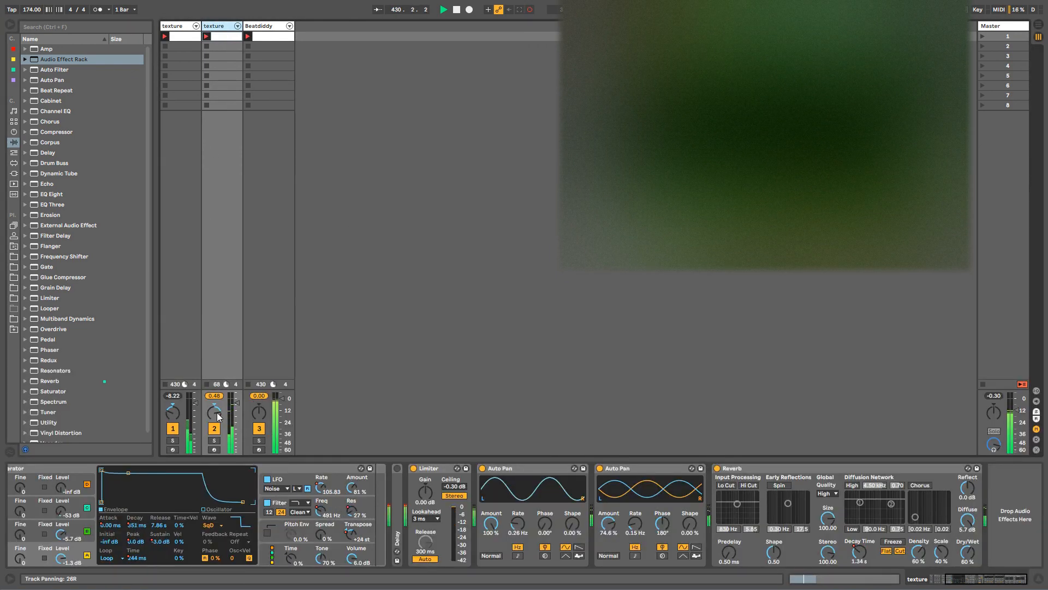
drag(217, 412, 217, 411)
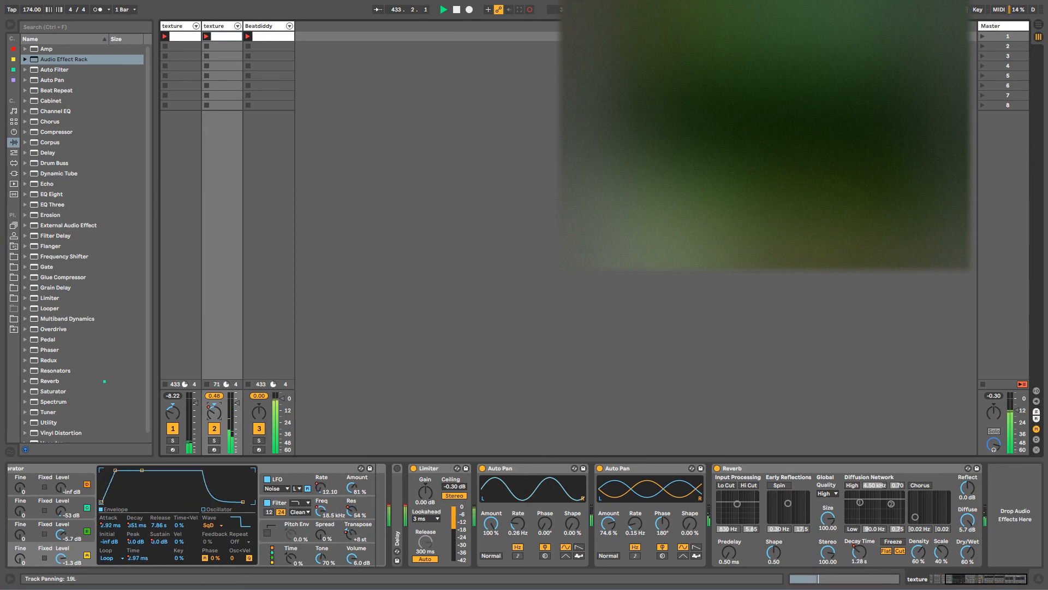
mouse_move(217, 412)
mouse_down()
mouse_move(217, 394)
mouse_move(217, 403)
mouse_up()
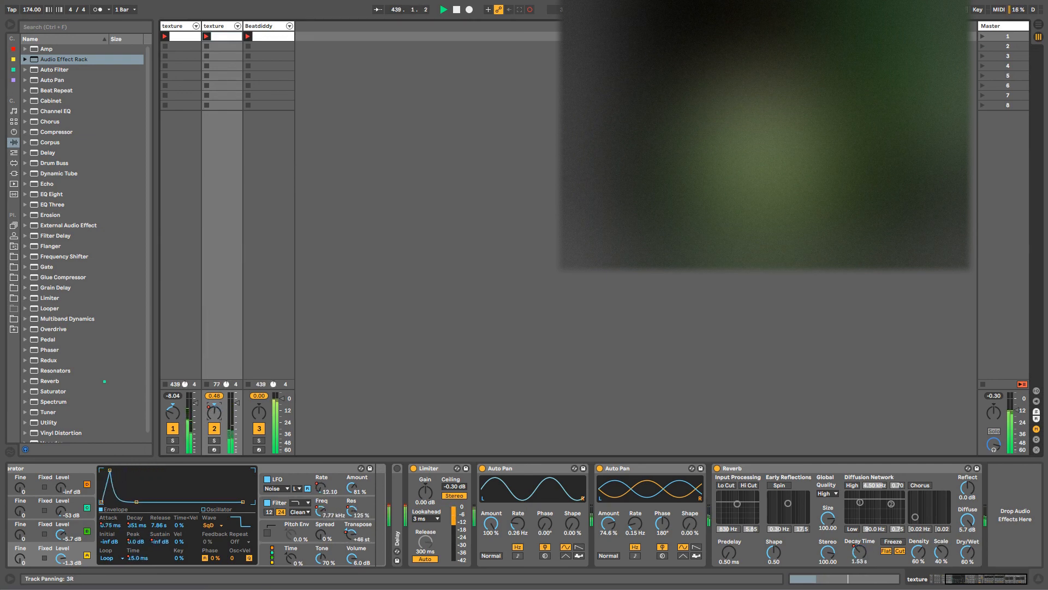
drag(218, 403, 218, 407)
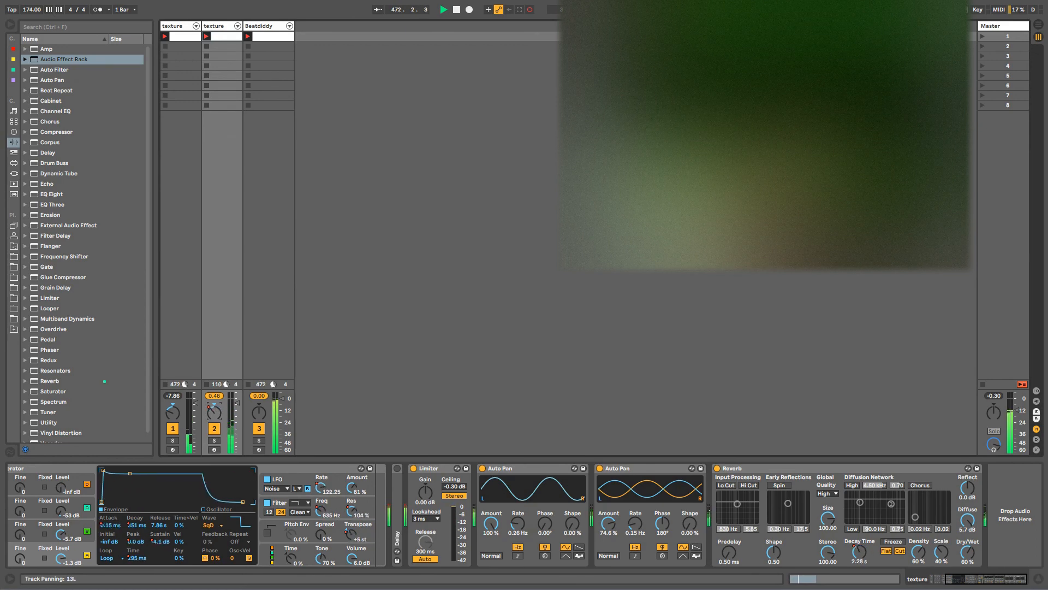
Step: Show the first texture track's panning envelope in its clip, unlink it, and adjust its loop length
right_click(175, 414)
click(189, 432)
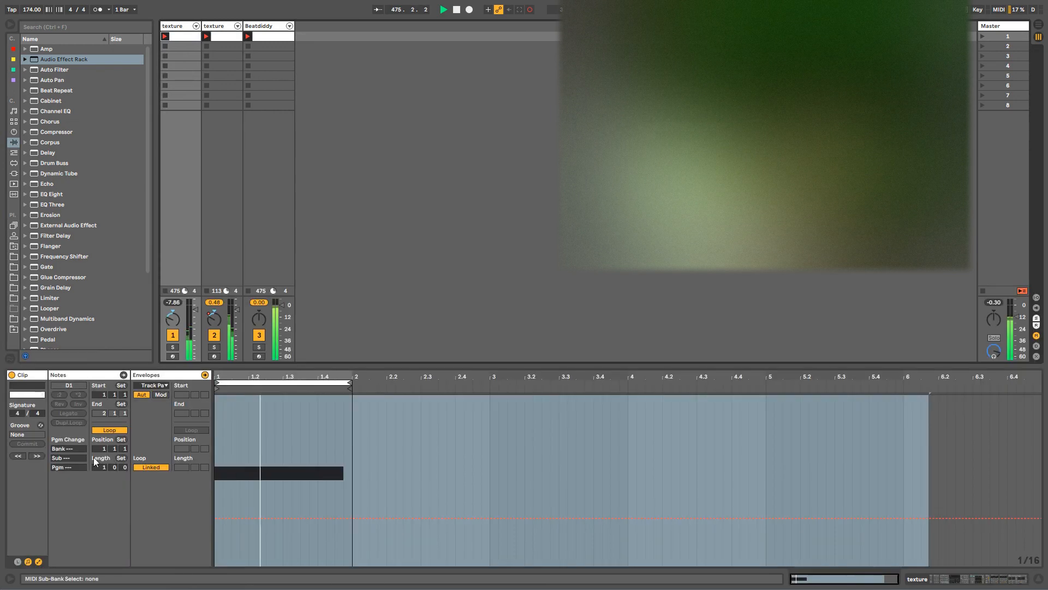
click(146, 467)
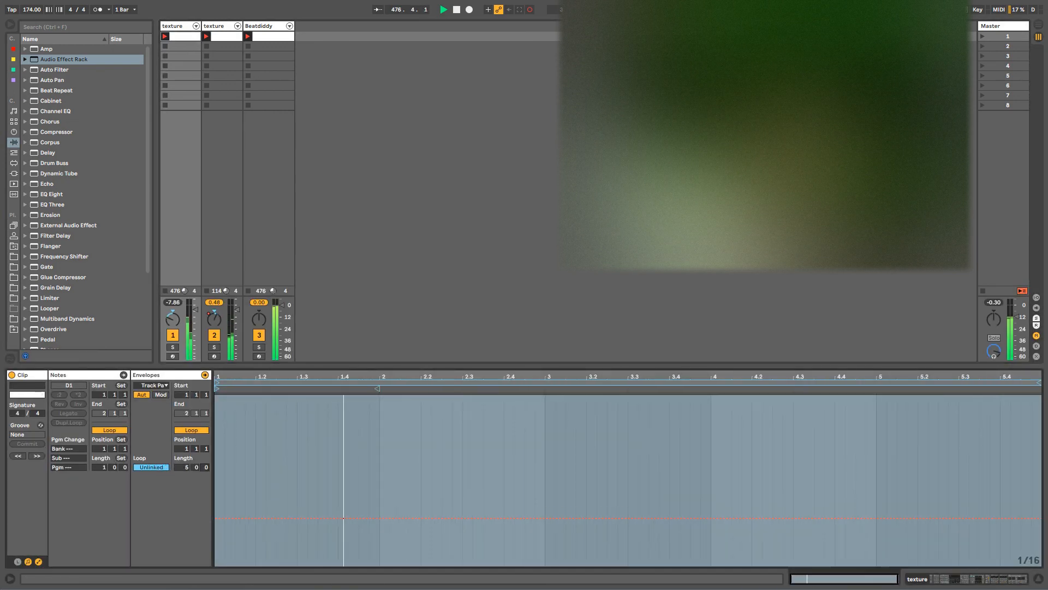
drag(206, 467, 206, 461)
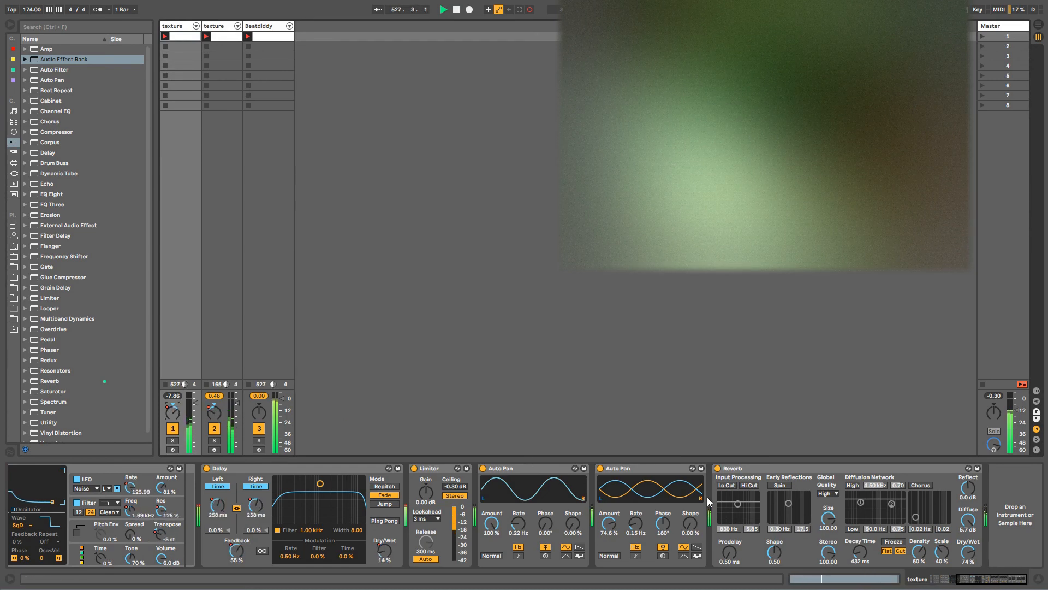
Step: Record a rate change on the first texture track's first Auto Pan, unlink its envelope, and set the loop length to 7 1 2
drag(518, 523, 519, 522)
right_click(519, 522)
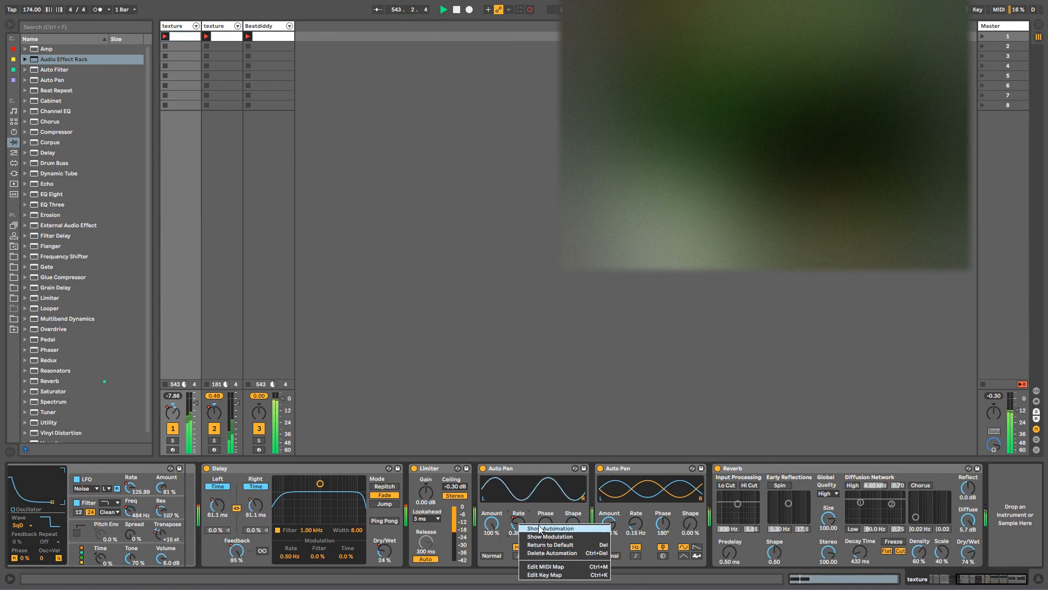
click(538, 527)
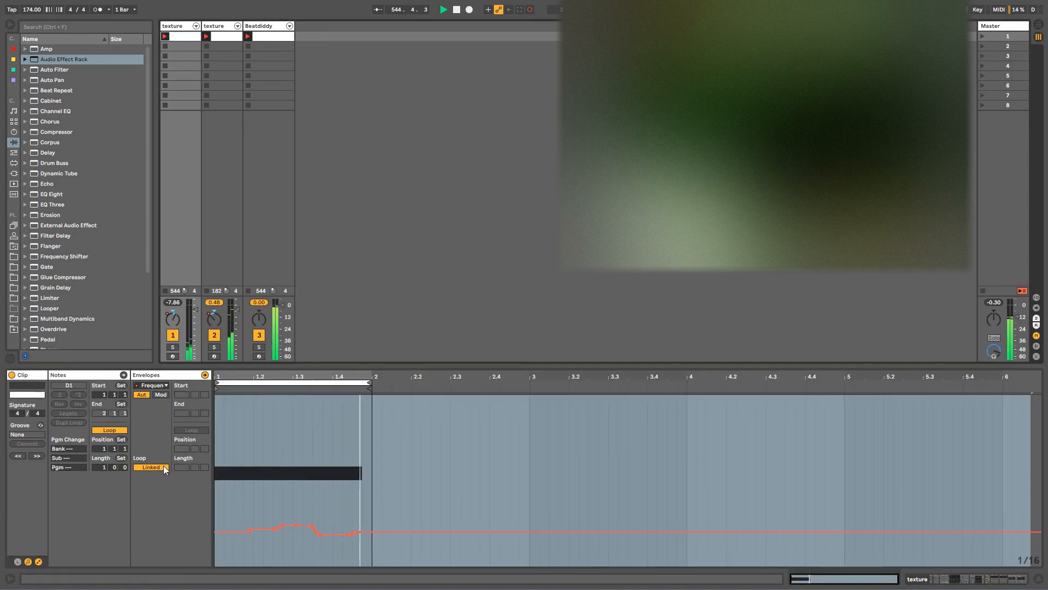
drag(204, 468, 205, 438)
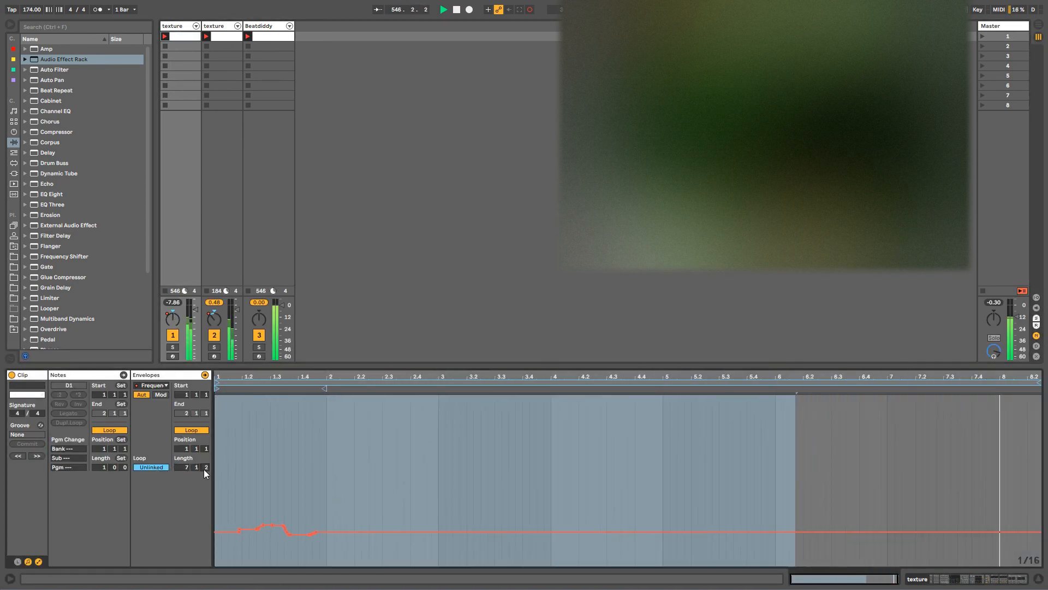
drag(1039, 382, 1033, 383)
click(183, 28)
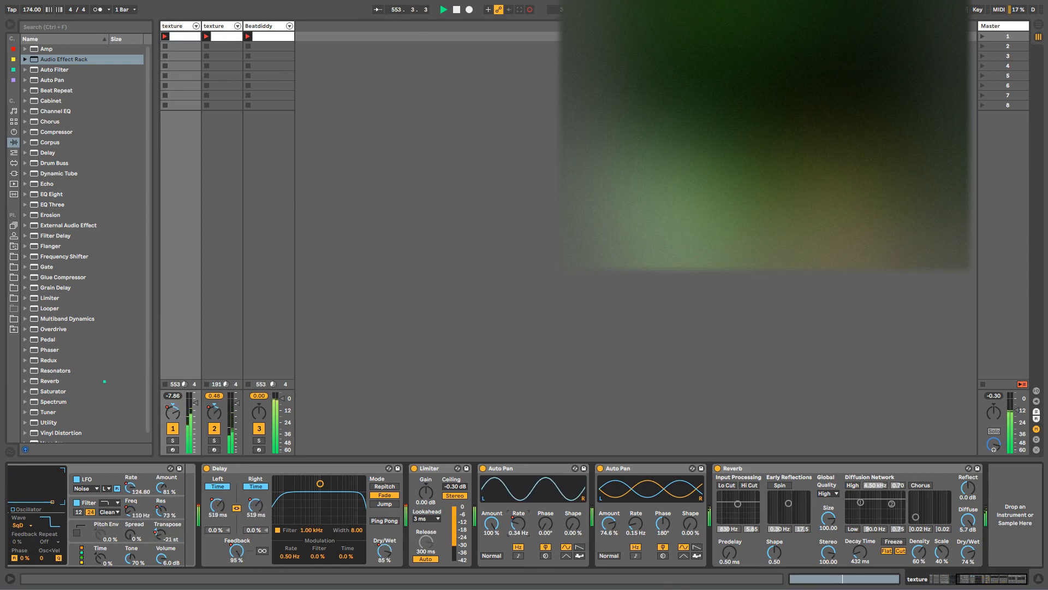
Step: Add a Delay between the D+W macro rack and the Drum Buss on the Beatdiddy track
click(264, 27)
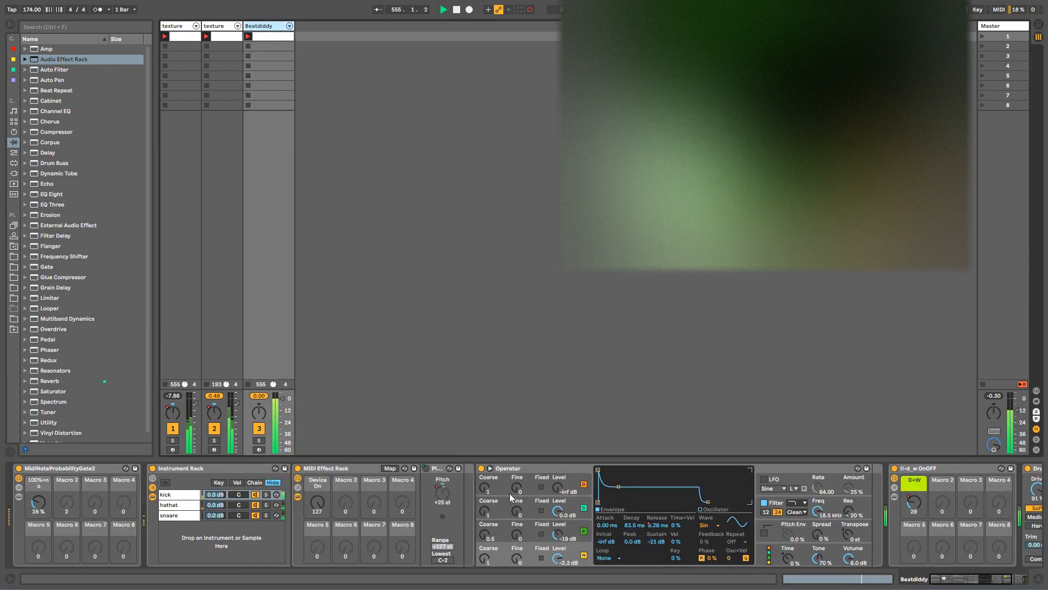
scroll(909, 556, right, 5)
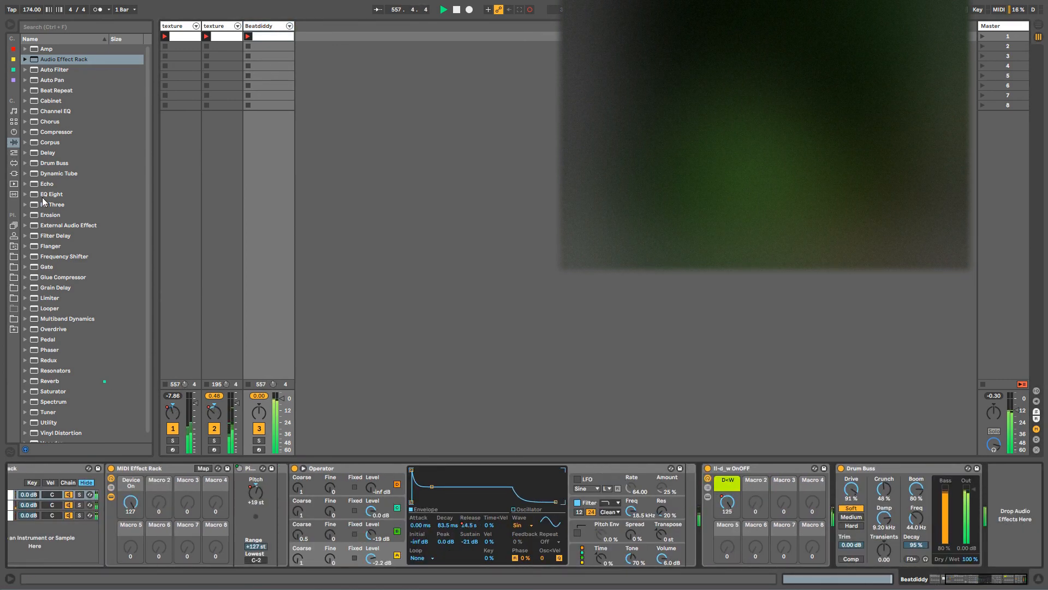
drag(50, 187, 129, 238)
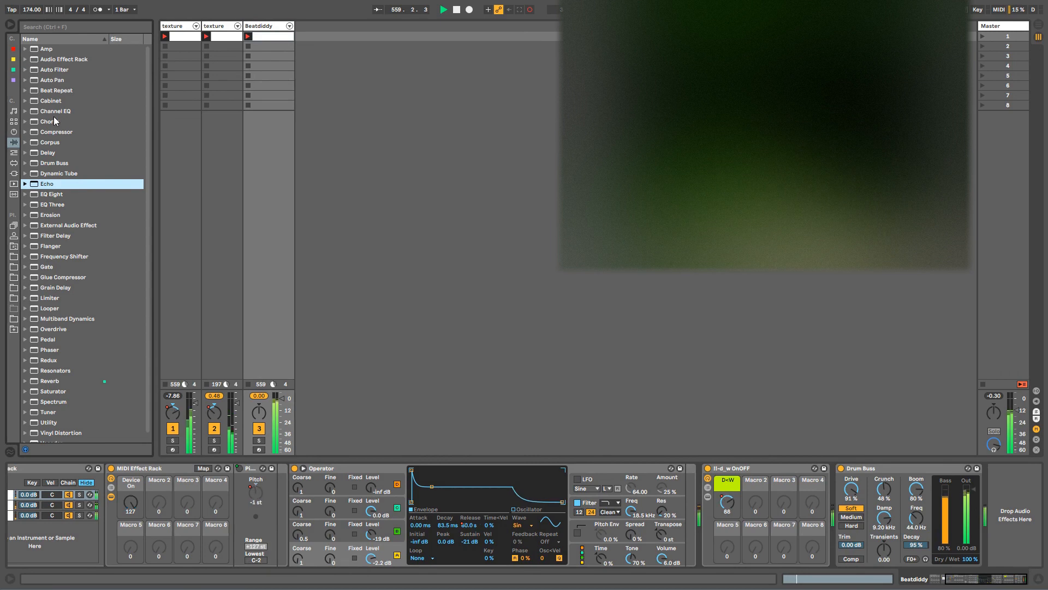
drag(48, 152, 151, 200)
drag(574, 493, 804, 525)
Step: Rename the D+W macro rack in front of the Delay as graindelay
click(728, 468)
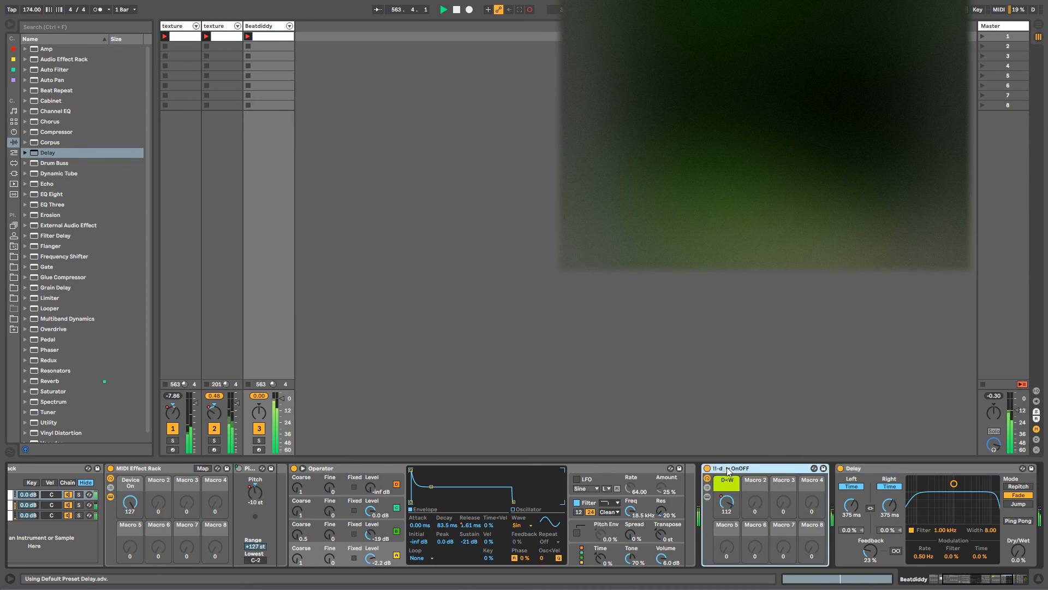
key(ctrl+r)
text(grain delay)
key(Return)
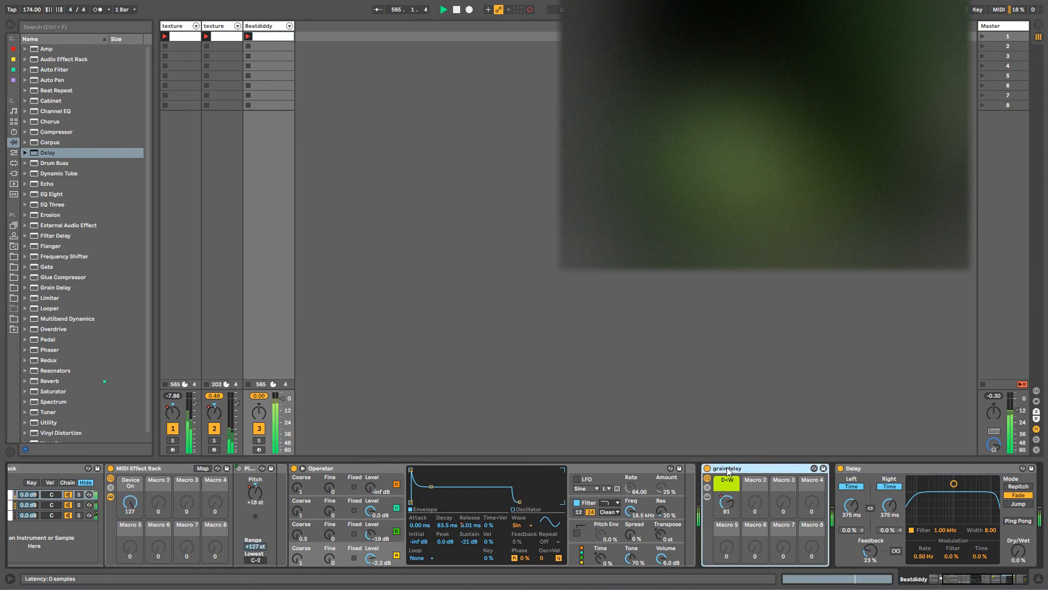
Step: Record changes of the Delay's left delay time as automation into the Beatdiddy clip
click(963, 583)
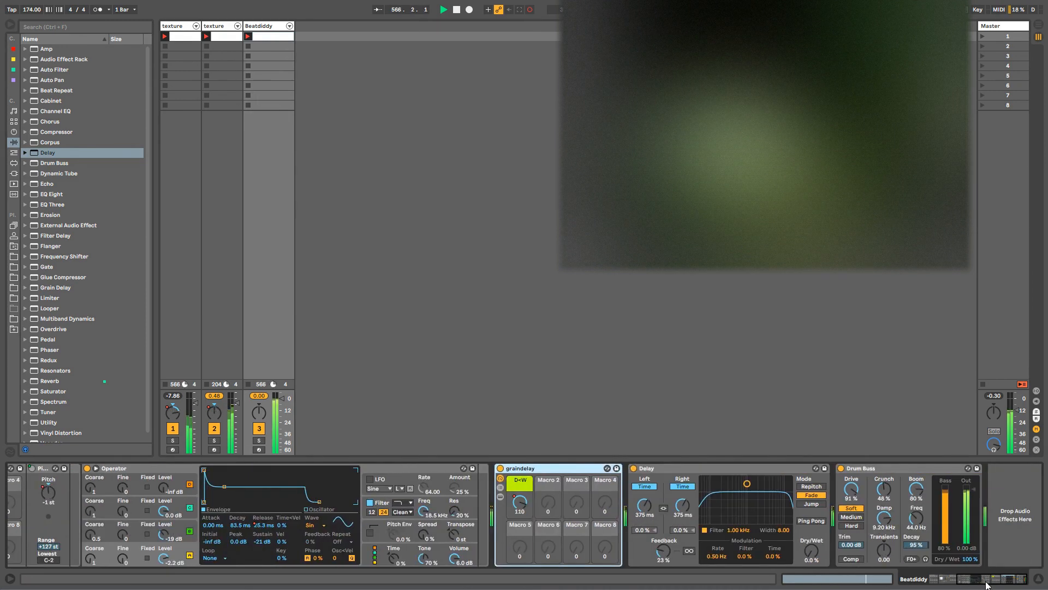
click(677, 465)
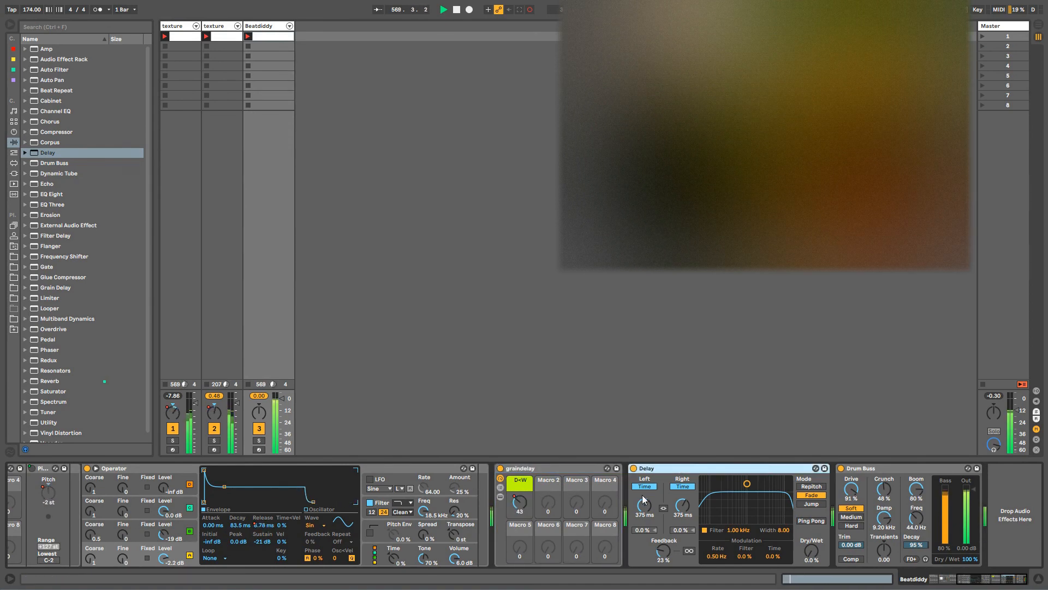
mouse_move(645, 506)
mouse_down()
mouse_move(645, 516)
mouse_move(645, 492)
mouse_up()
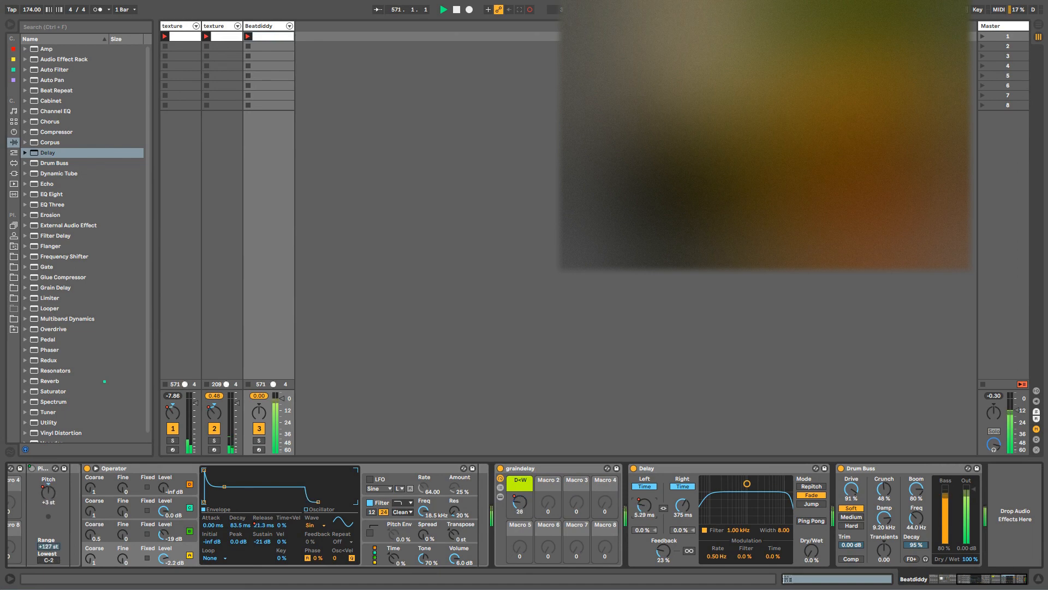
Step: Show the Delay's left time envelope in the clip, unlink it, and set its loop length to 9 1 0
right_click(646, 506)
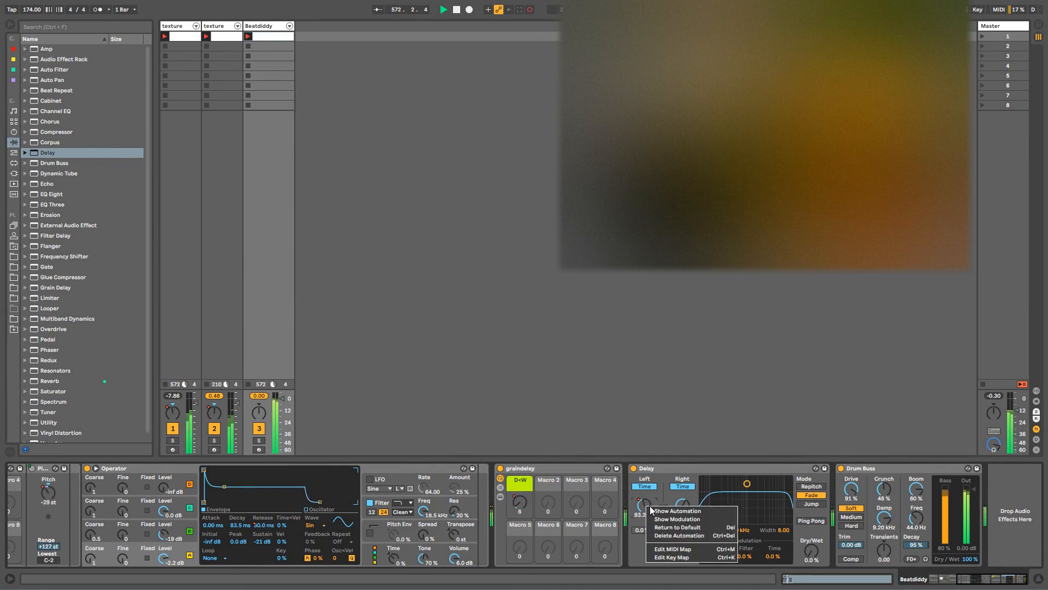
click(650, 506)
click(156, 467)
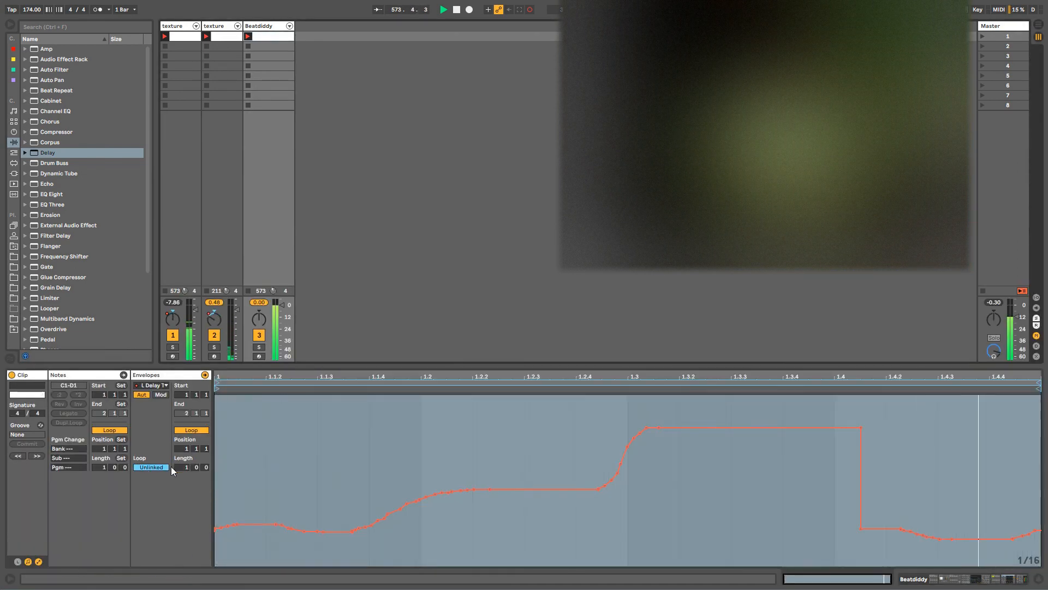
drag(184, 467, 205, 460)
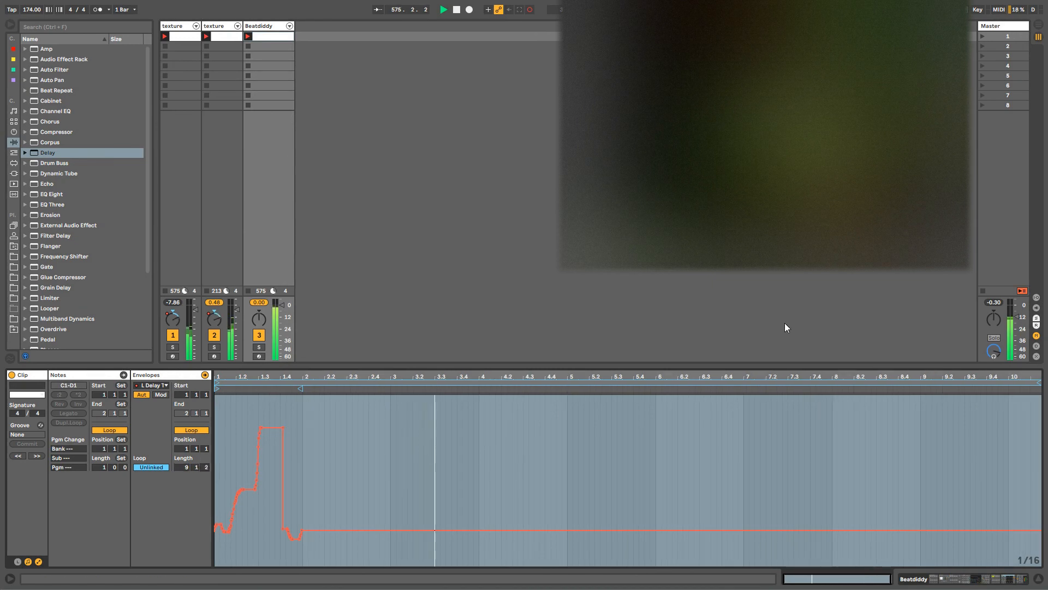
drag(1036, 383, 1031, 382)
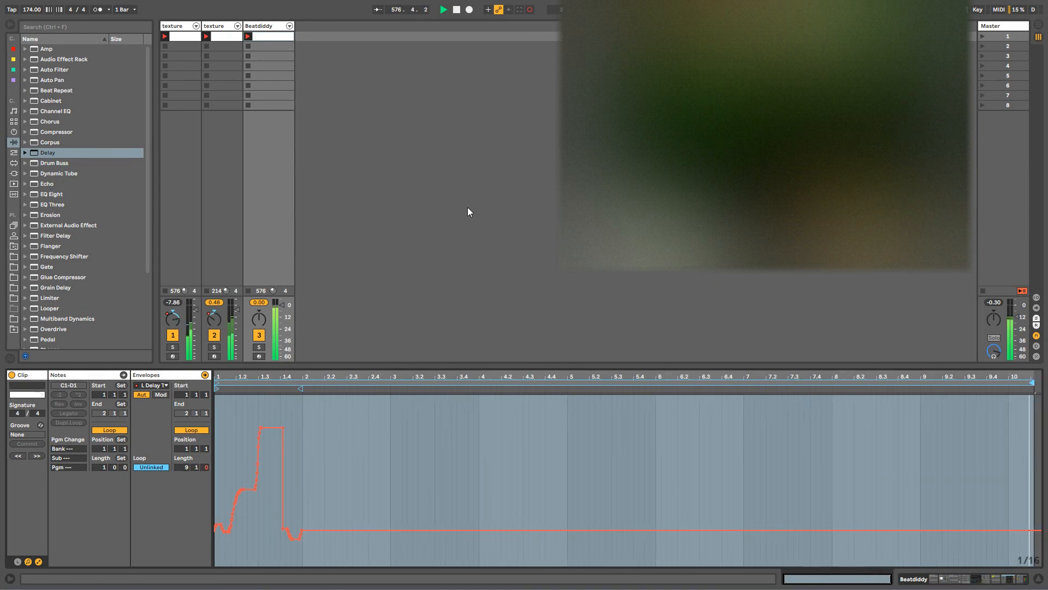
Step: Link the Delay's left and right times, view the link switch's envelope in the clip, and delete that automation
click(274, 31)
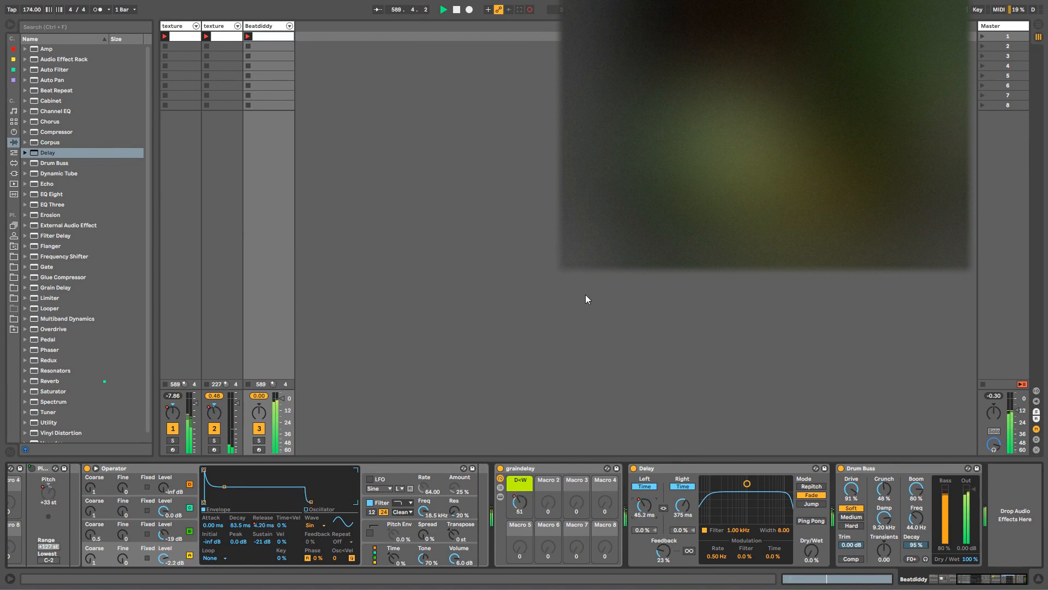
click(663, 508)
click(663, 508)
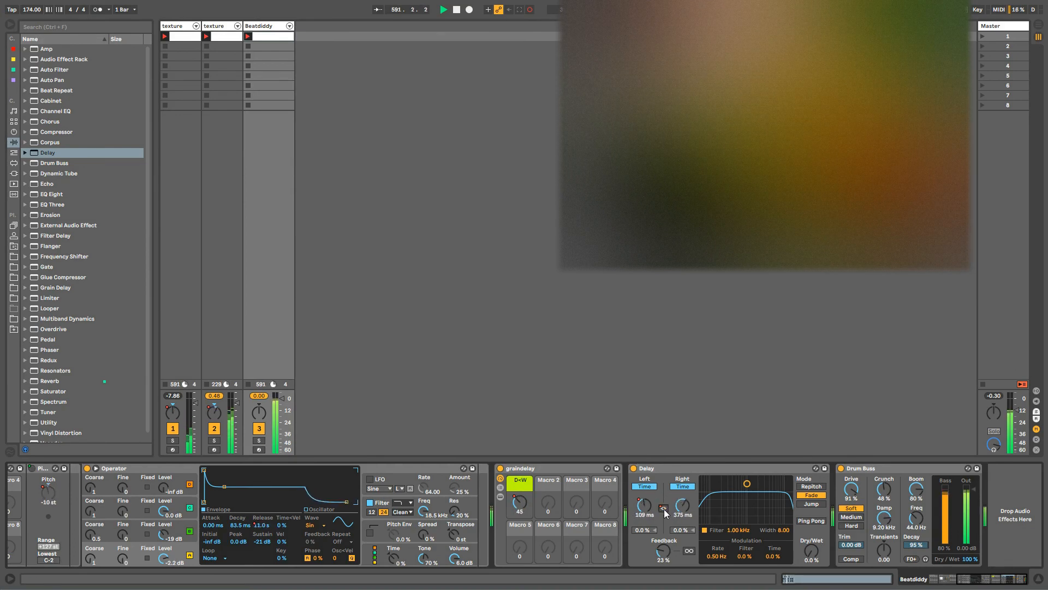
right_click(664, 510)
click(670, 515)
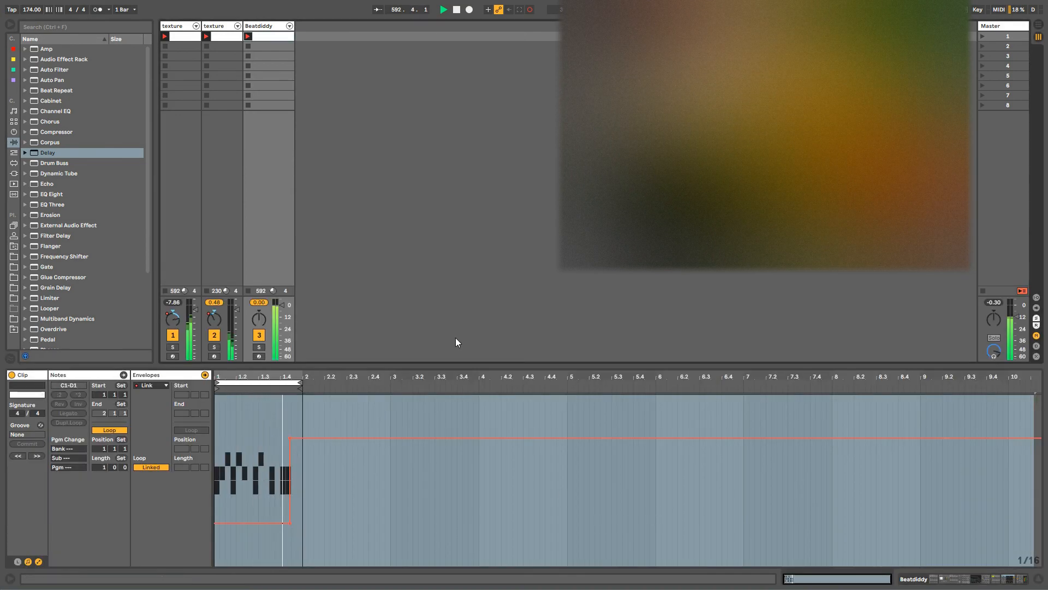
click(262, 27)
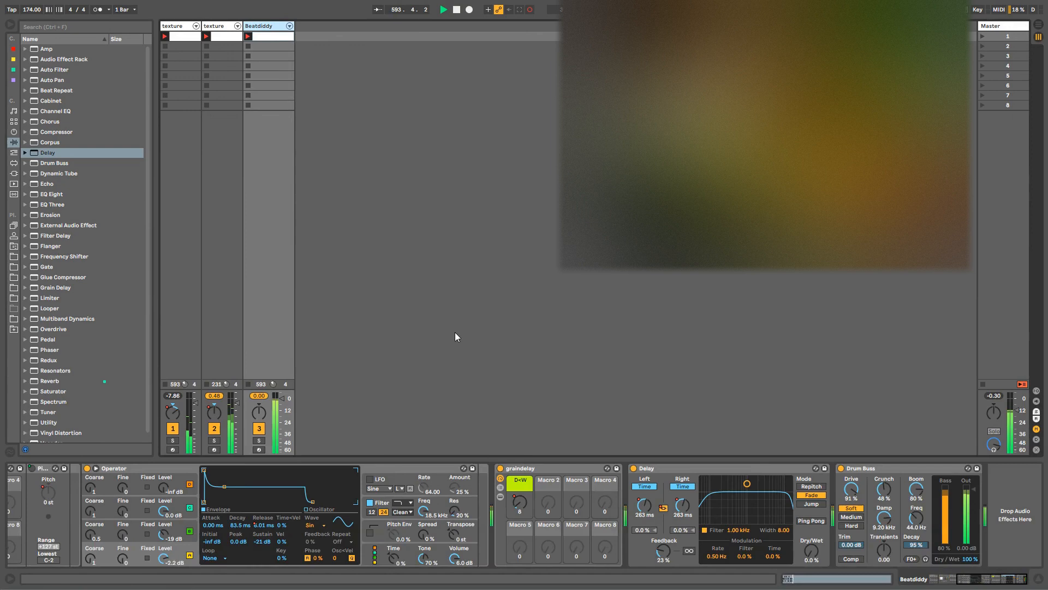
right_click(664, 510)
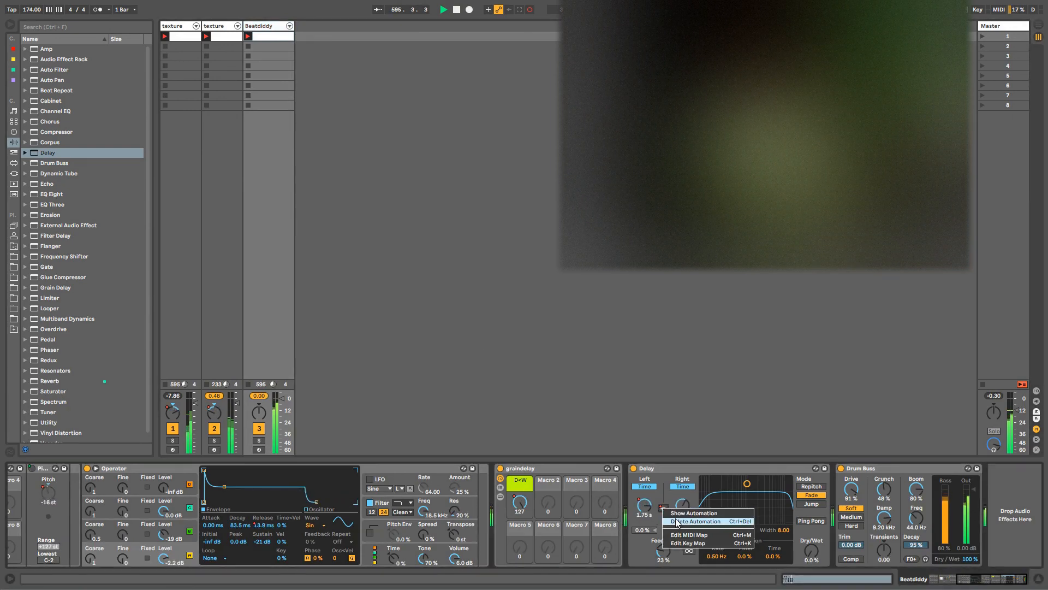
click(675, 521)
Step: Record feedback and dry/wet changes of the Delay into the clip, and unlink the dry/wet envelope with its own loop length
drag(658, 548, 657, 513)
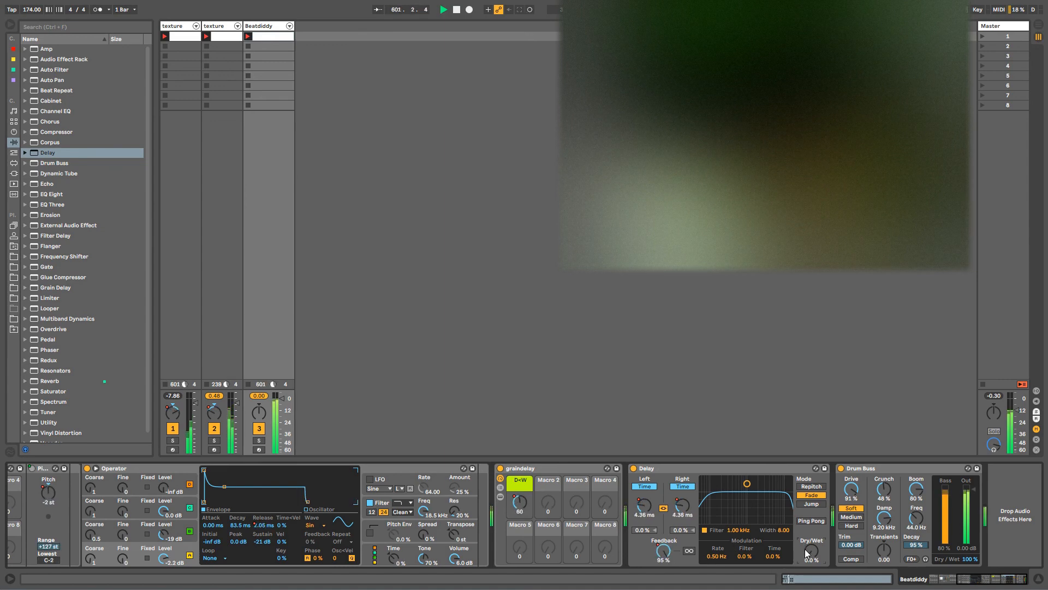
drag(805, 549, 805, 548)
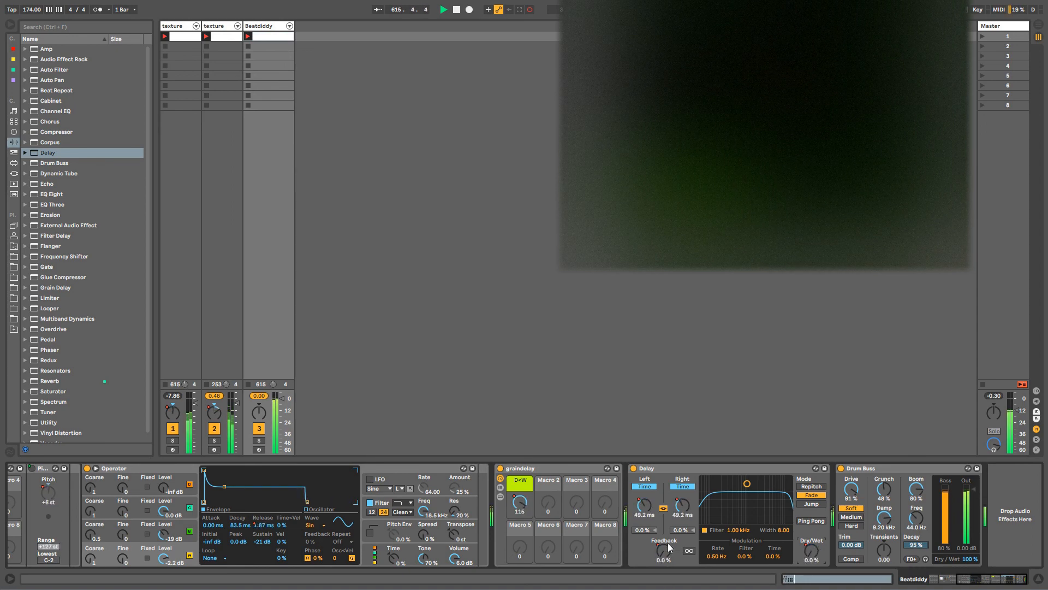
right_click(810, 552)
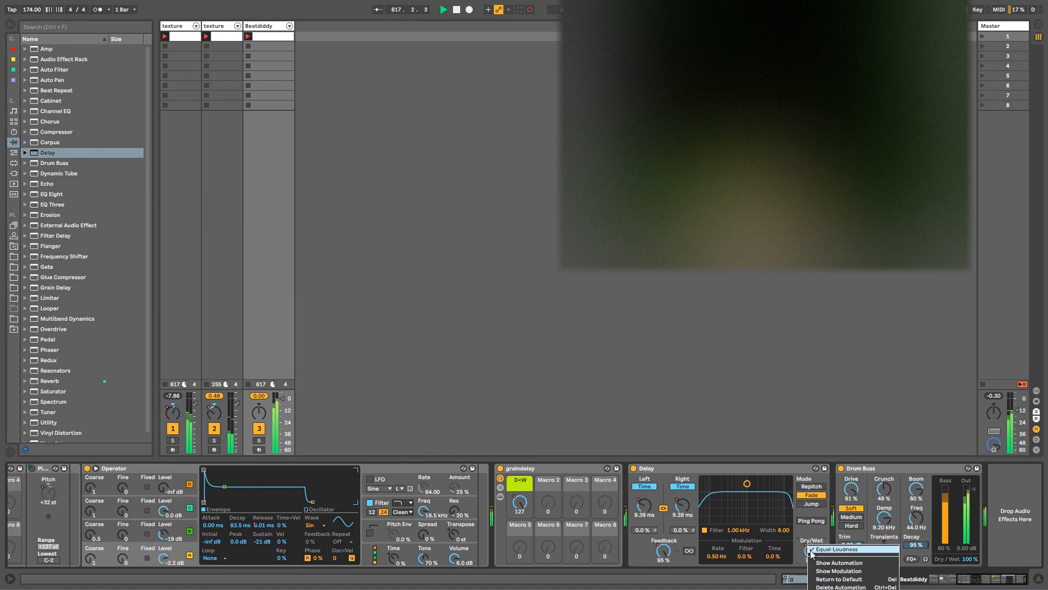
click(839, 563)
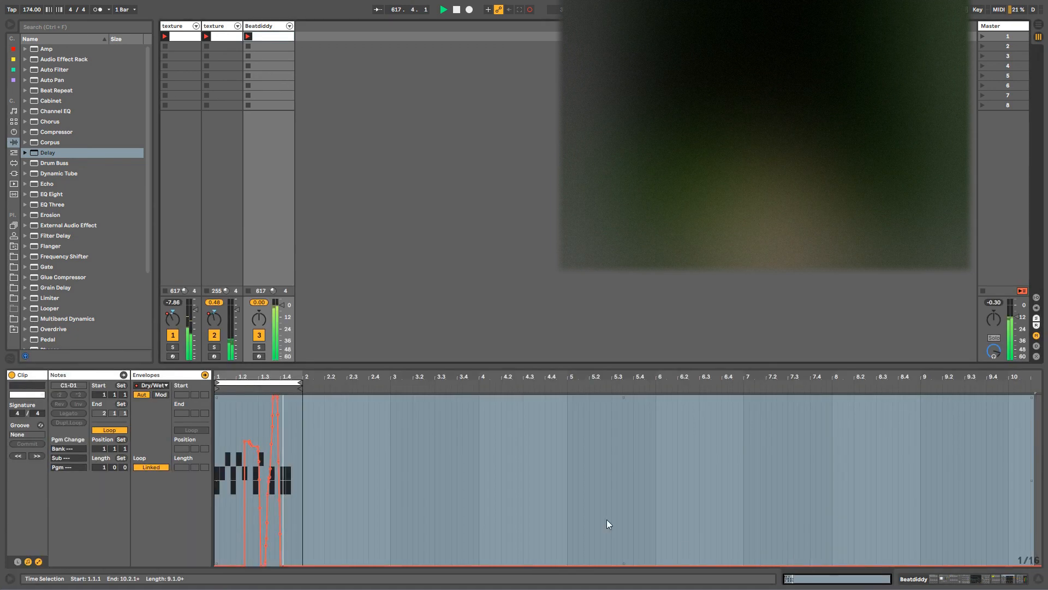
click(160, 467)
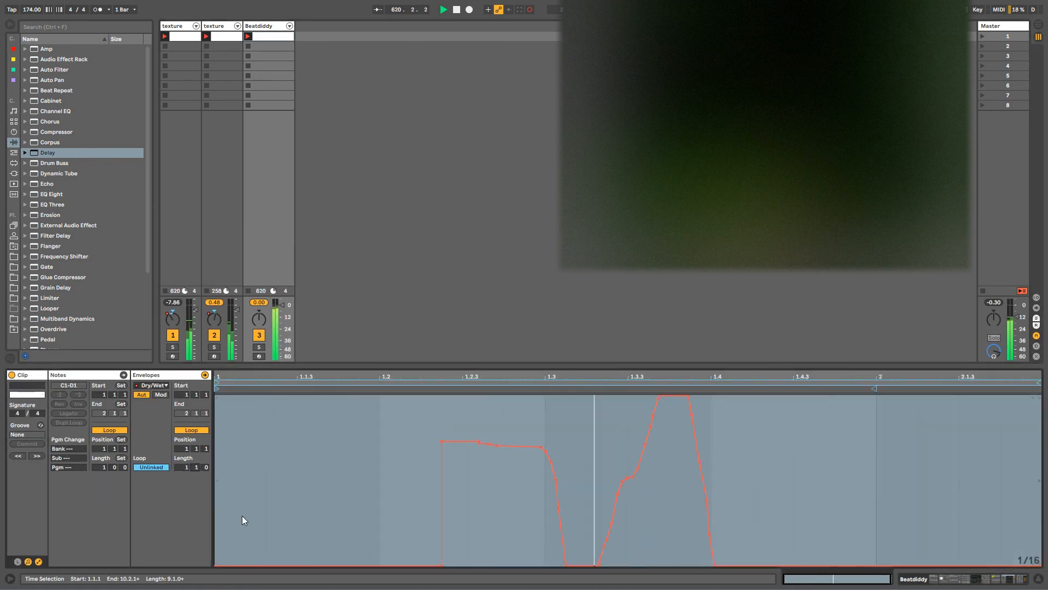
key(Up)
Step: Record movements of the Delay's filter frequency and width, and give the frequency envelope its own unlinked loop length
click(264, 27)
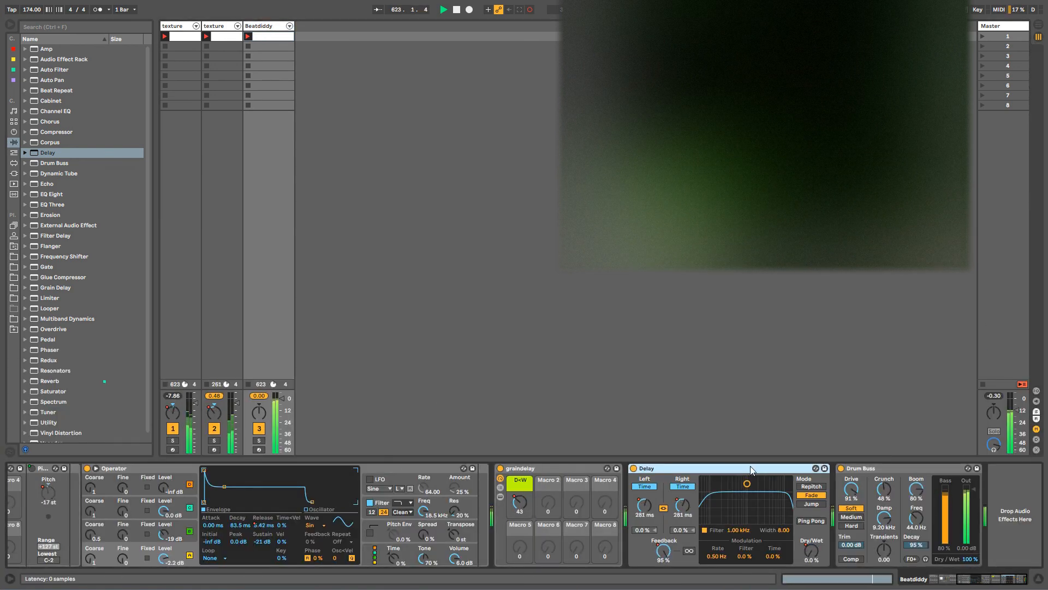
drag(747, 483, 780, 520)
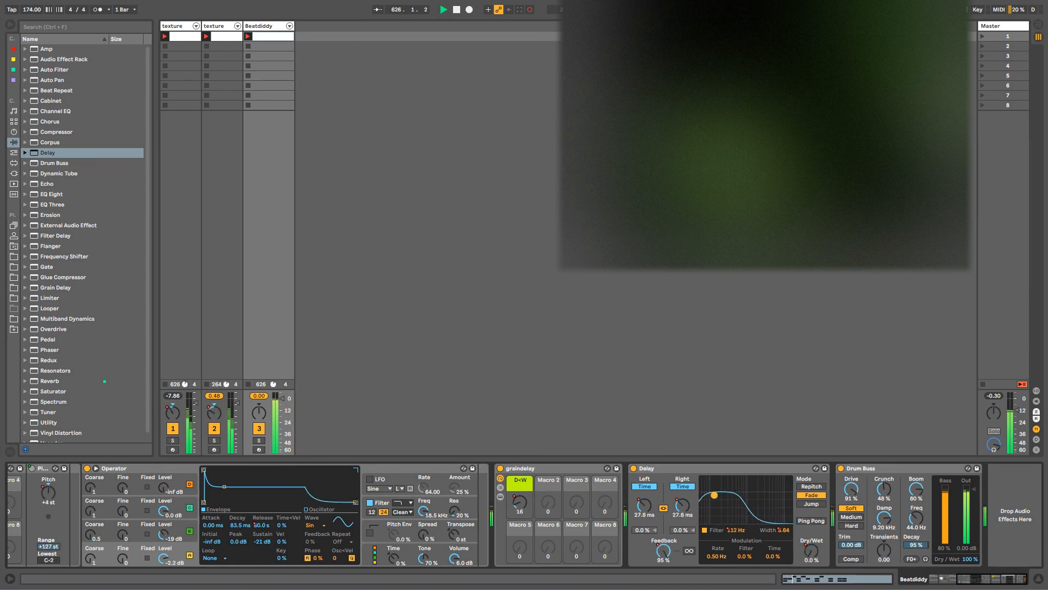
right_click(738, 532)
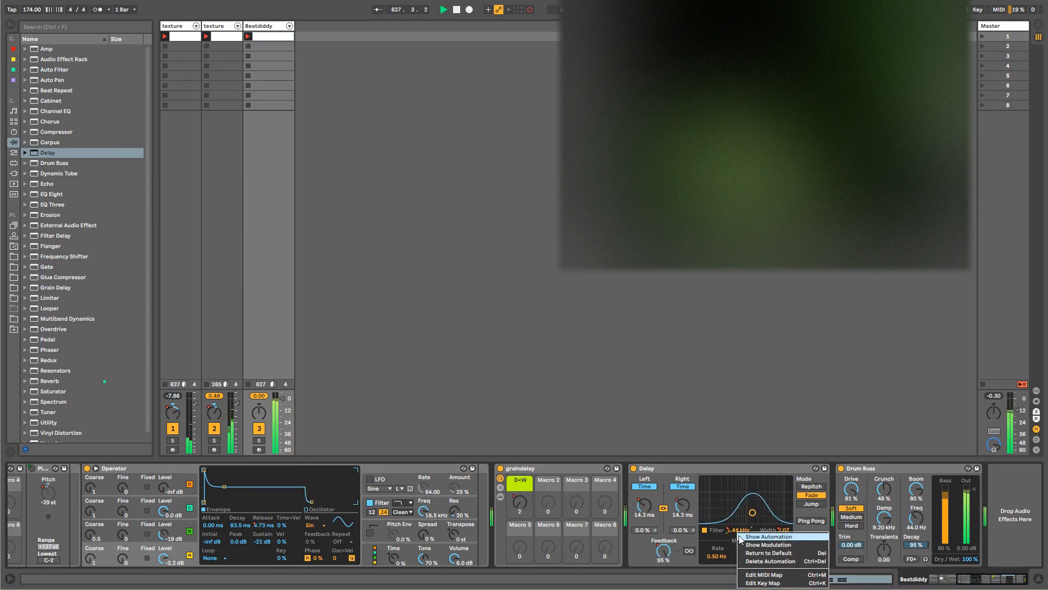
click(767, 536)
drag(185, 468, 205, 460)
Step: Show the Delay's filter width envelope in the clip, unlink it, and set its loop length to 2 2 0
click(270, 30)
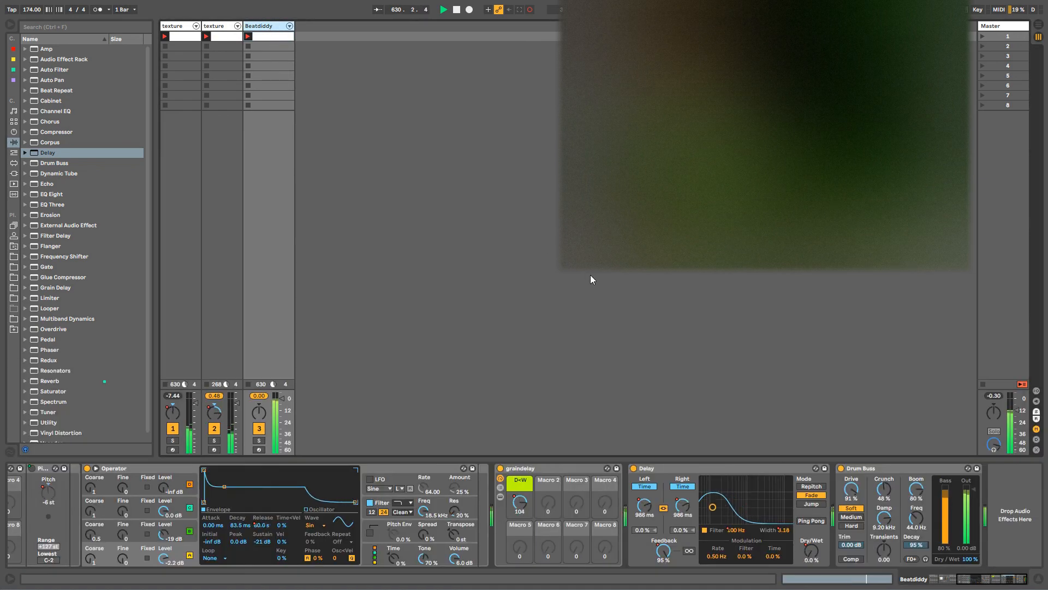
right_click(781, 531)
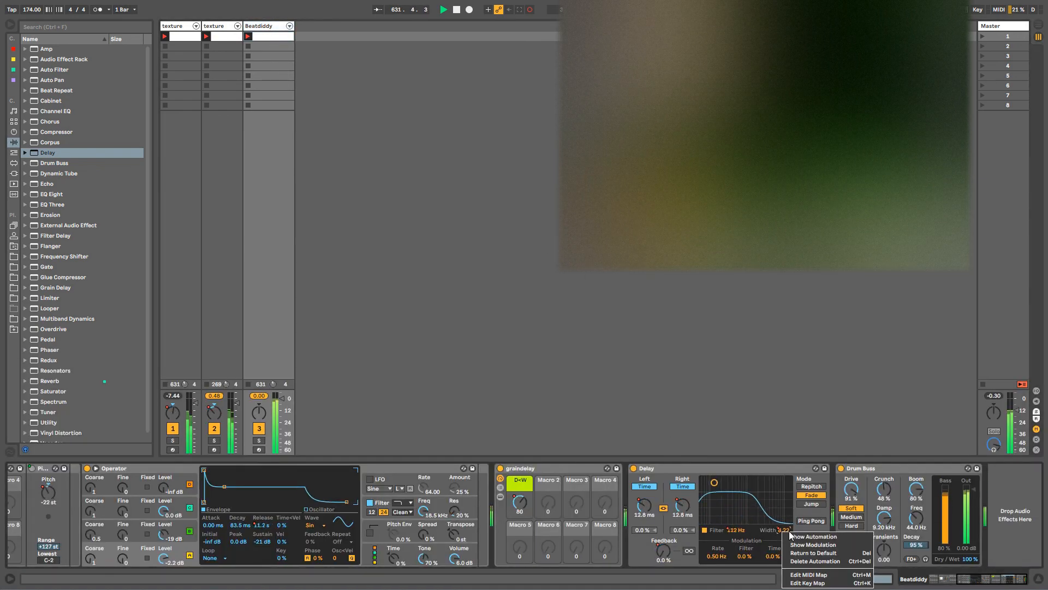
click(805, 536)
click(169, 469)
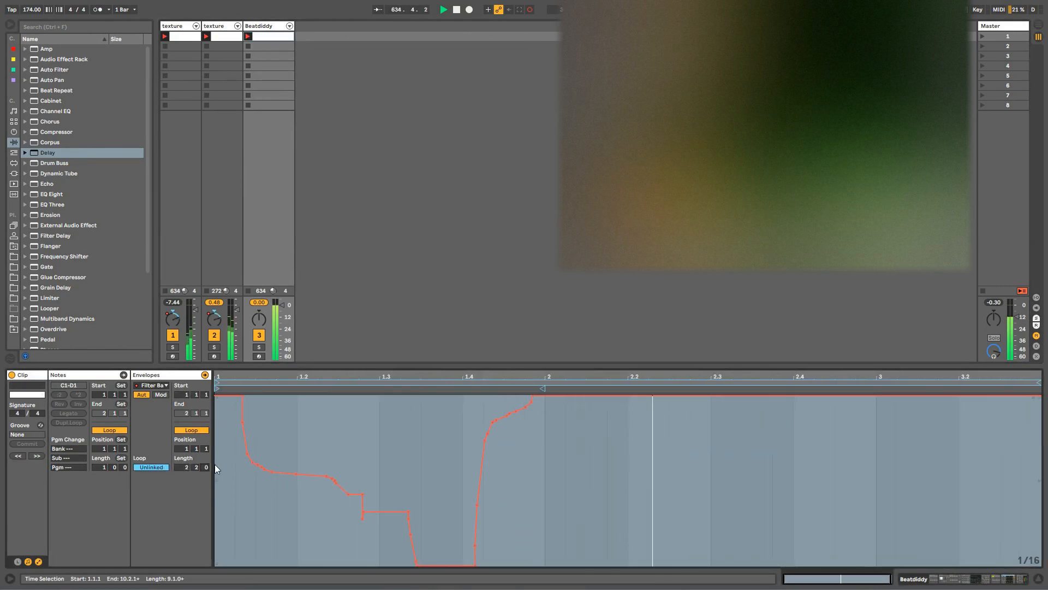
Step: Record resonance and filter frequency movements of the kick chain's Operator as automation into the Beatdiddy clip
click(271, 29)
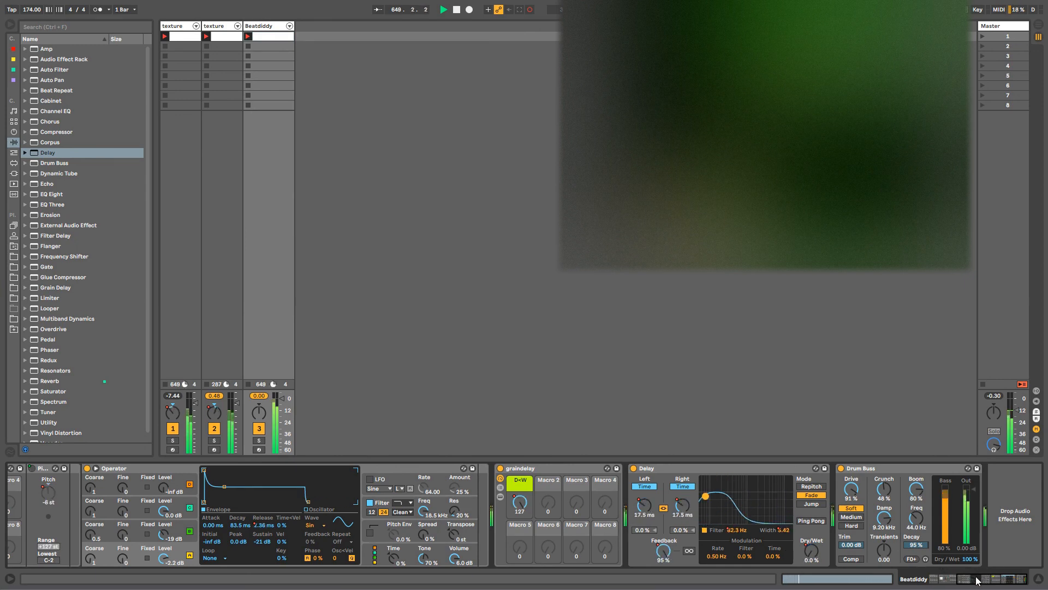
drag(978, 579, 966, 579)
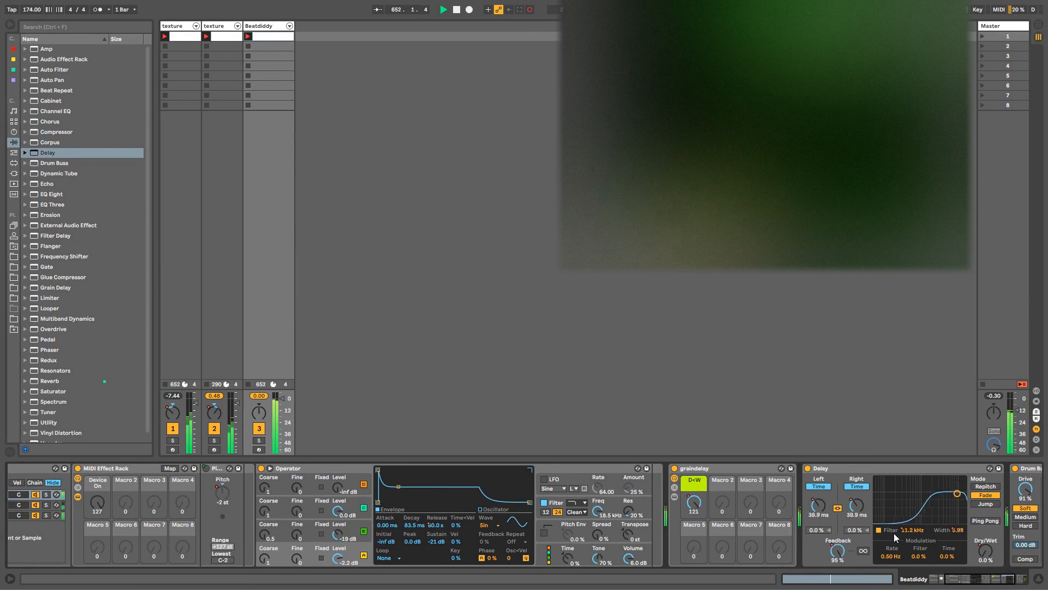
drag(956, 579, 941, 579)
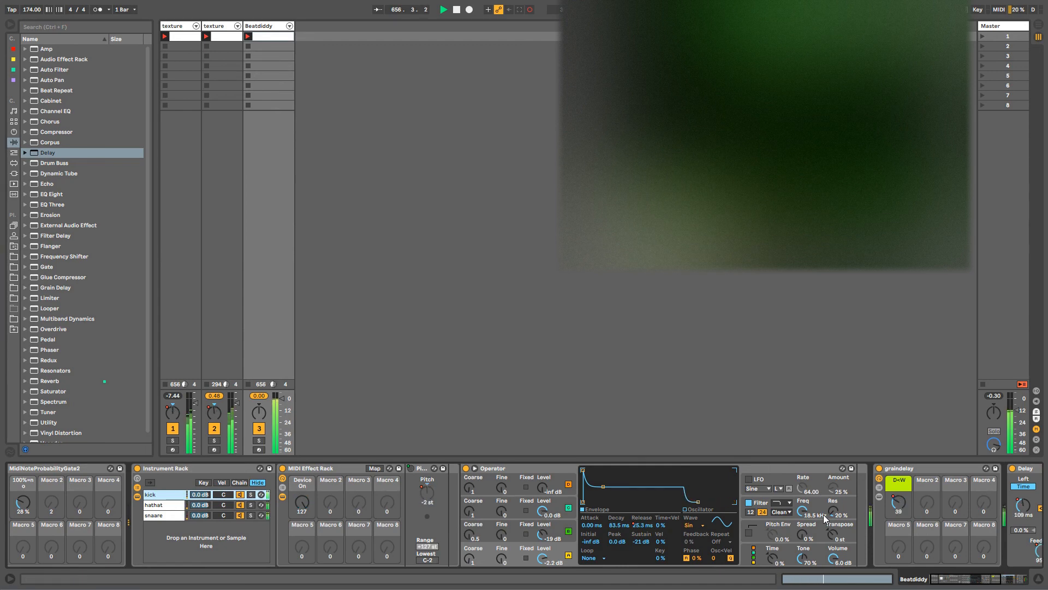
mouse_move(833, 511)
mouse_down()
mouse_move(833, 453)
mouse_move(833, 509)
mouse_up()
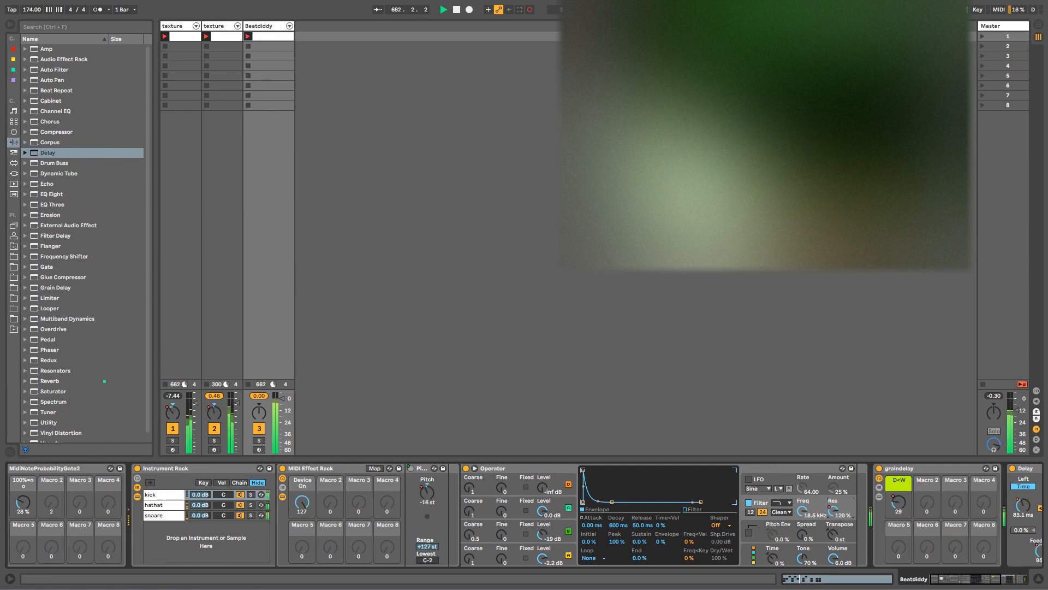
drag(833, 482, 833, 461)
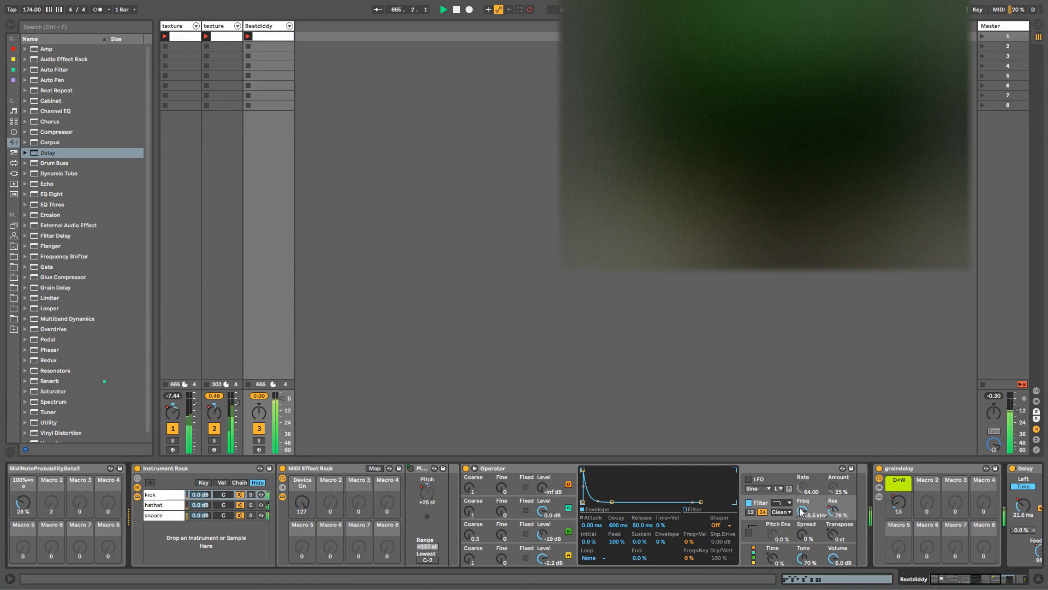
drag(802, 511, 802, 544)
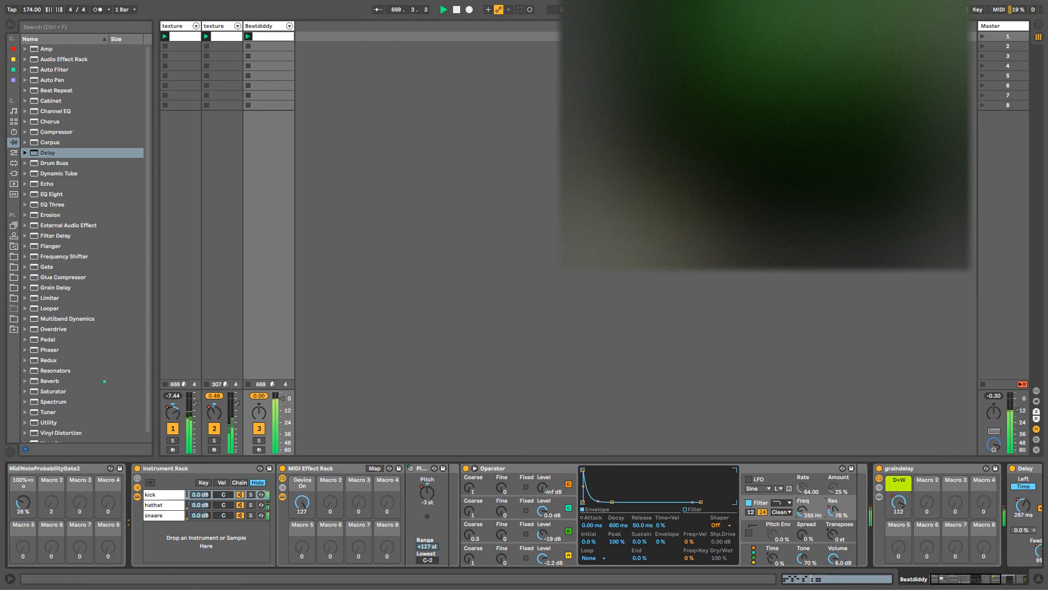
click(530, 9)
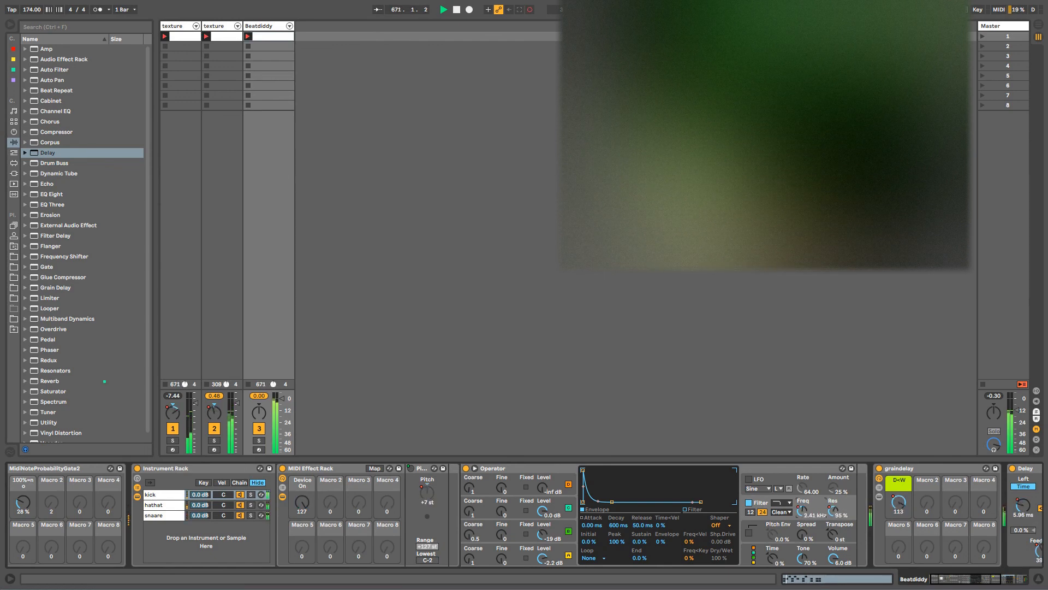
Step: Record the kick Operator's filter frequency movement, then unlink its clip envelope and trim the envelope loop to just over four bars
drag(801, 511, 802, 513)
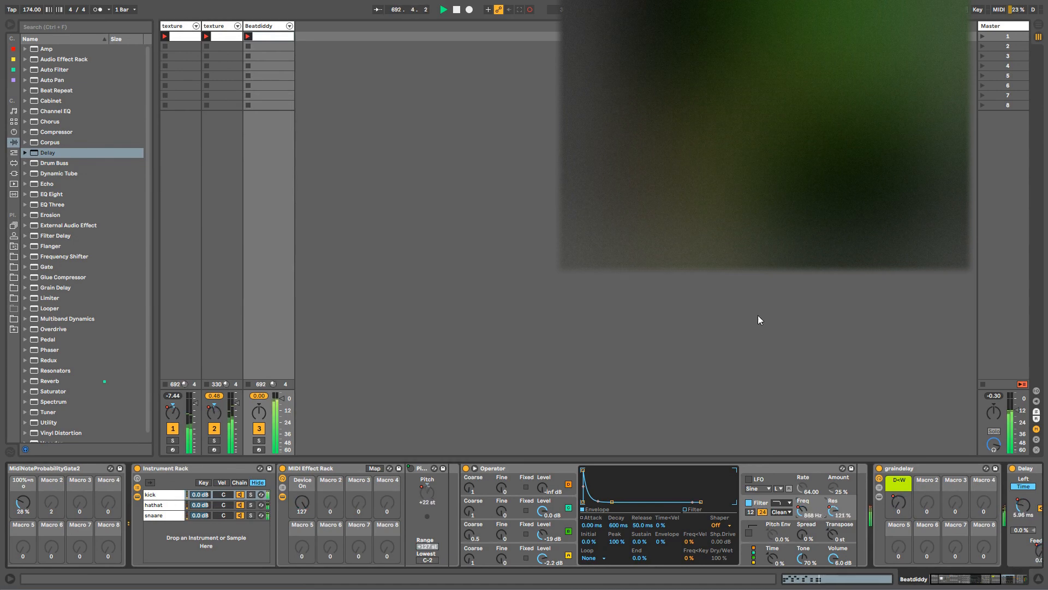
right_click(801, 511)
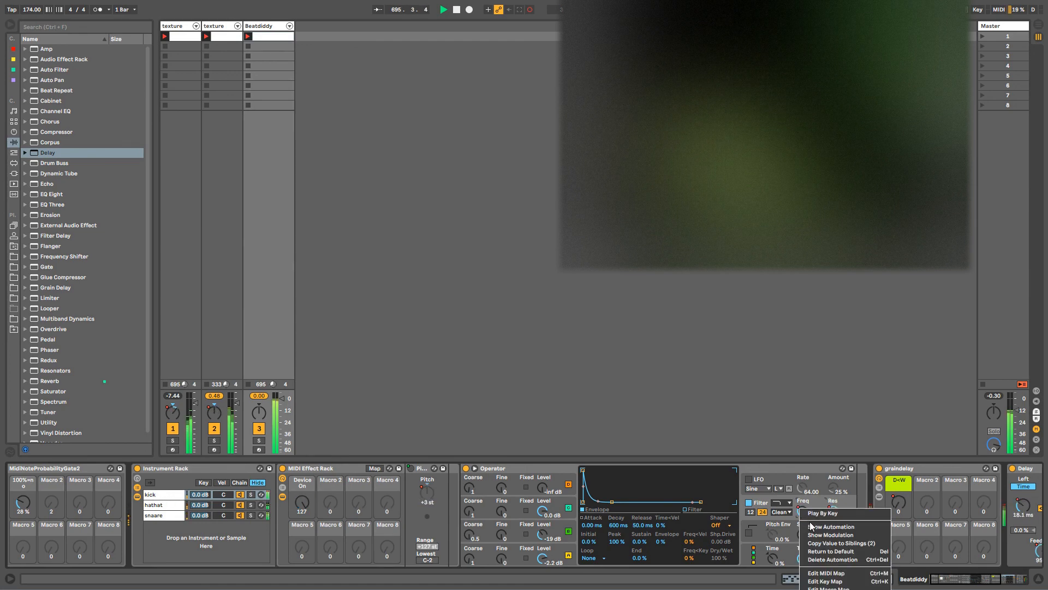
click(817, 515)
click(140, 467)
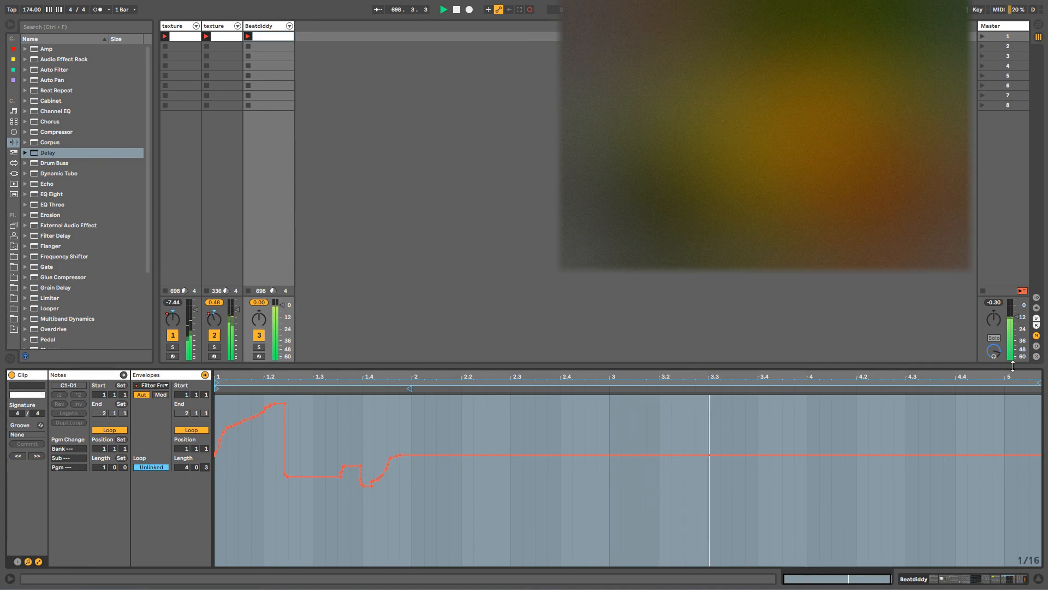
drag(1039, 382, 1032, 383)
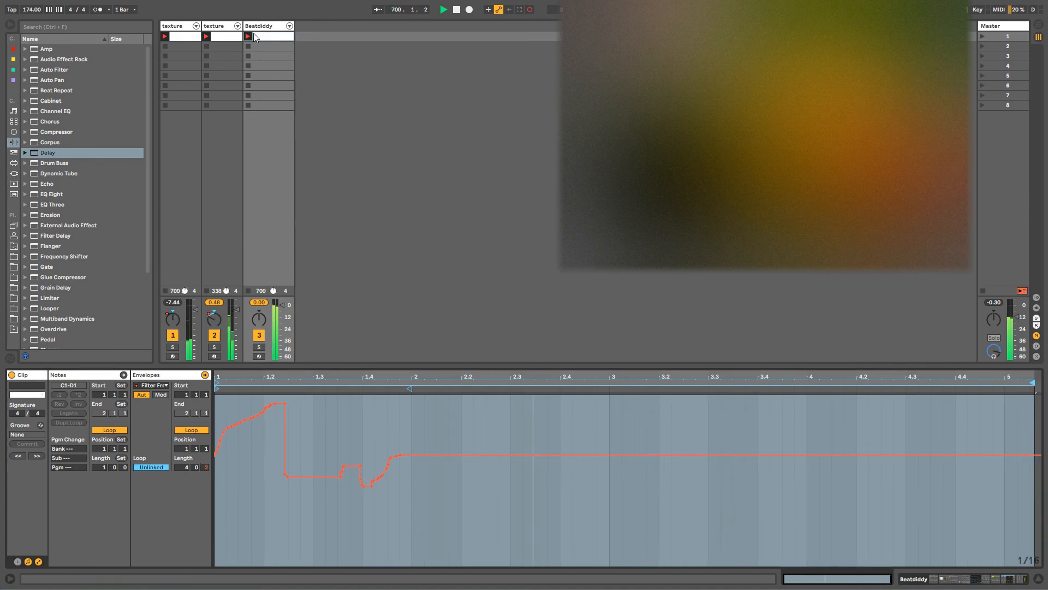
Step: Record attack time movements of oscillator A in the kick chain's Operator as automation into the Beatdiddy clip
key(shift+Tab)
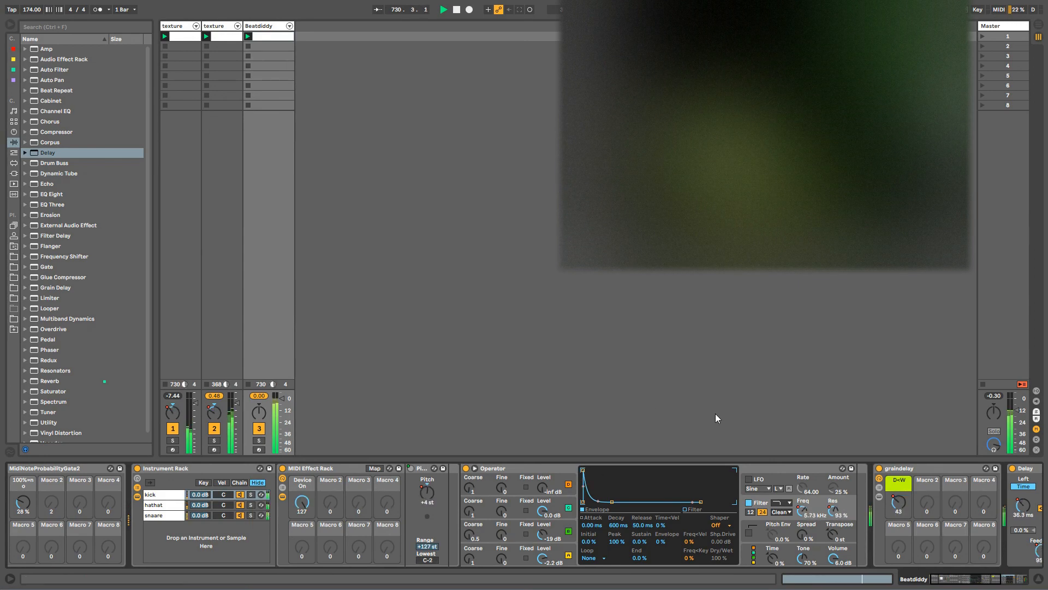
click(537, 468)
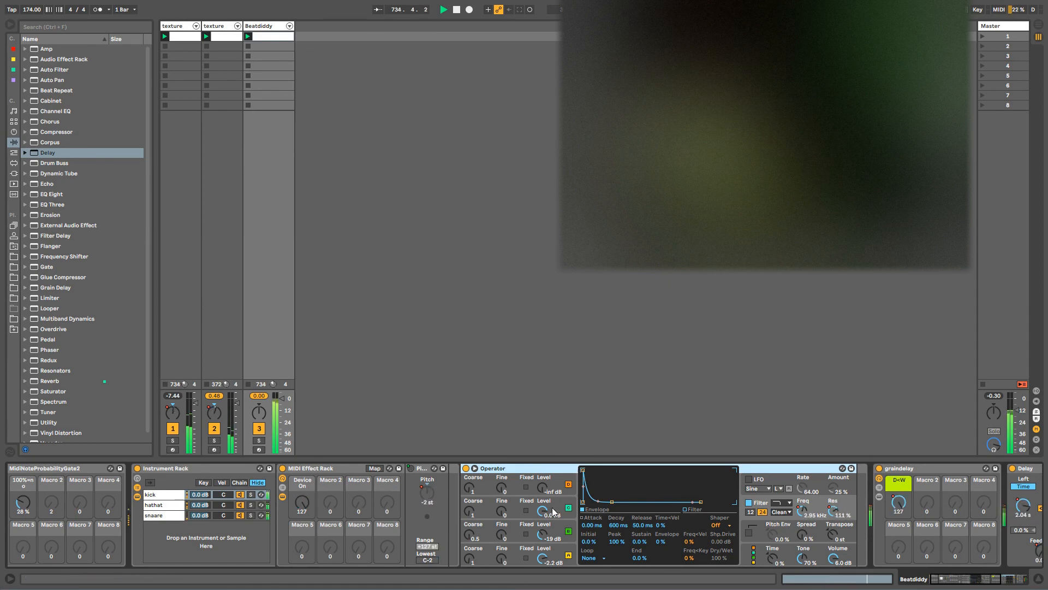
click(558, 548)
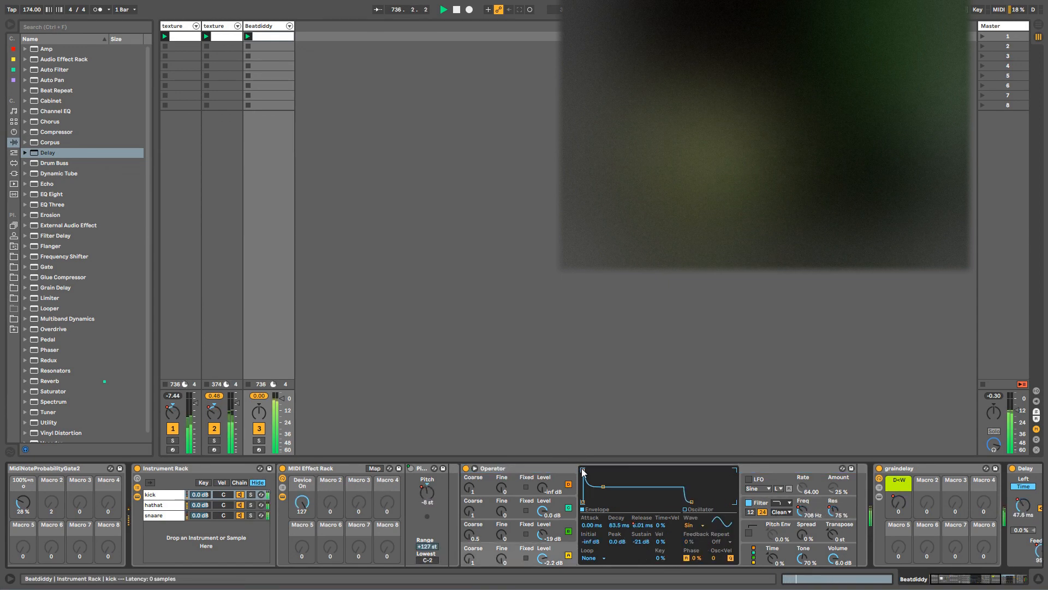
mouse_move(583, 471)
mouse_down()
mouse_move(607, 470)
mouse_move(583, 470)
mouse_up()
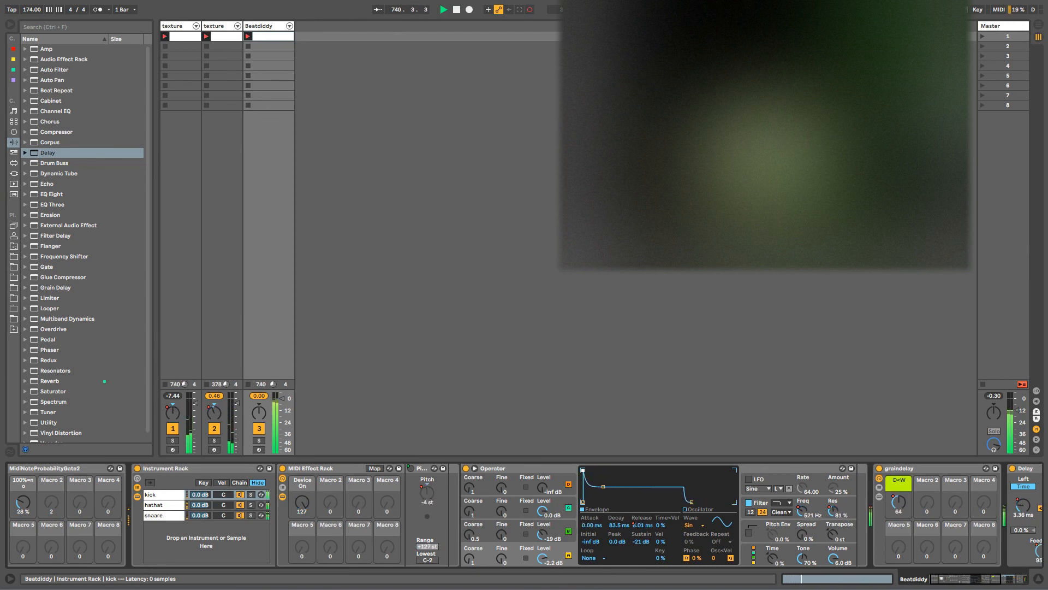
mouse_move(583, 470)
mouse_down()
mouse_move(616, 470)
mouse_move(583, 470)
mouse_up()
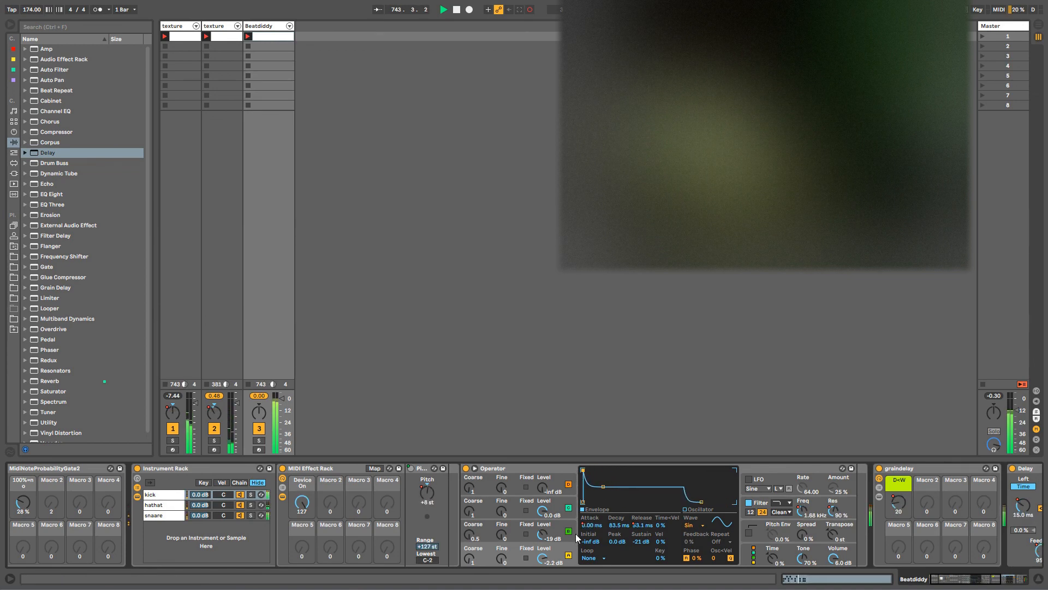
Step: Unlink oscillator A's attack envelope with a loop length of 19 0 0 and shape a V-dipped peak around bar 8
right_click(587, 525)
click(595, 529)
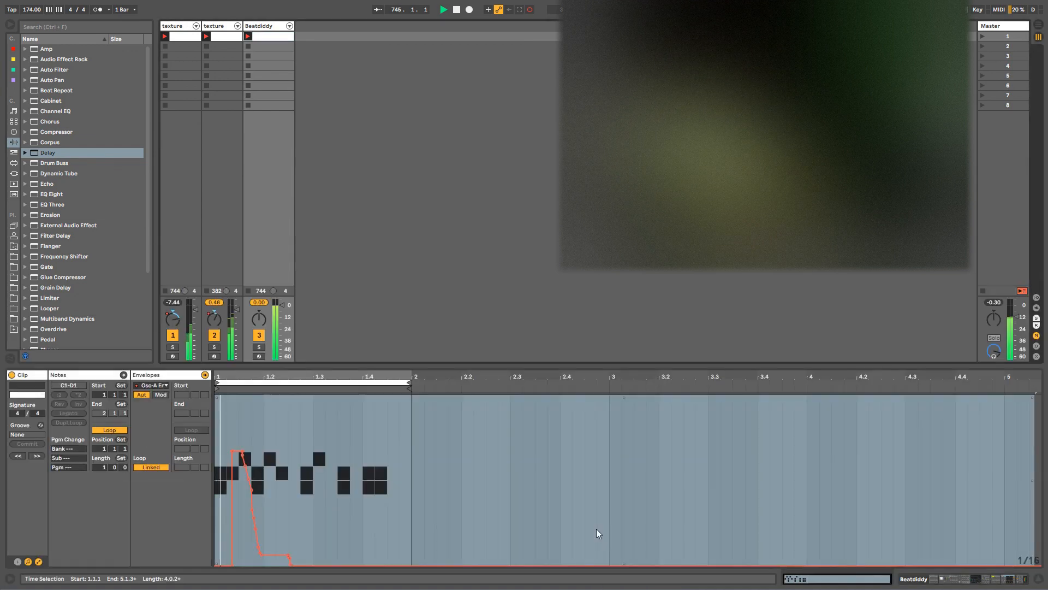
click(153, 468)
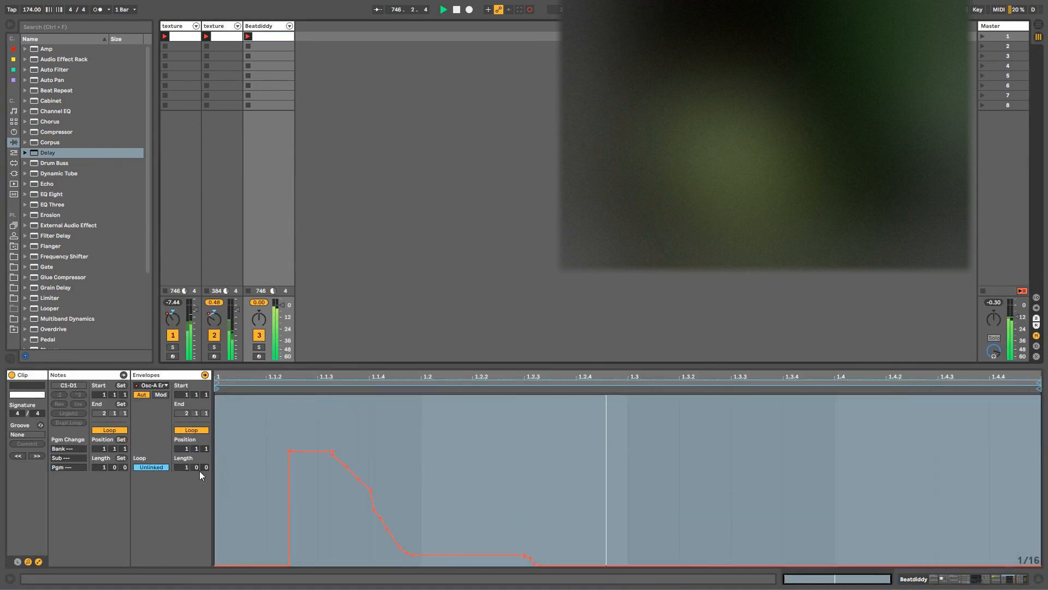
drag(181, 468, 180, 432)
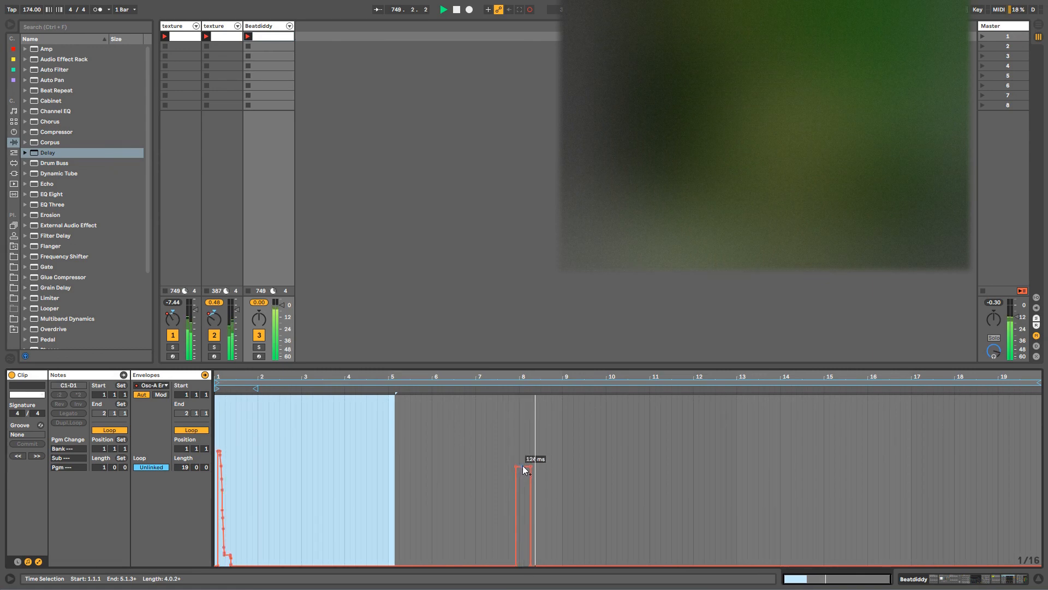
drag(523, 468, 528, 516)
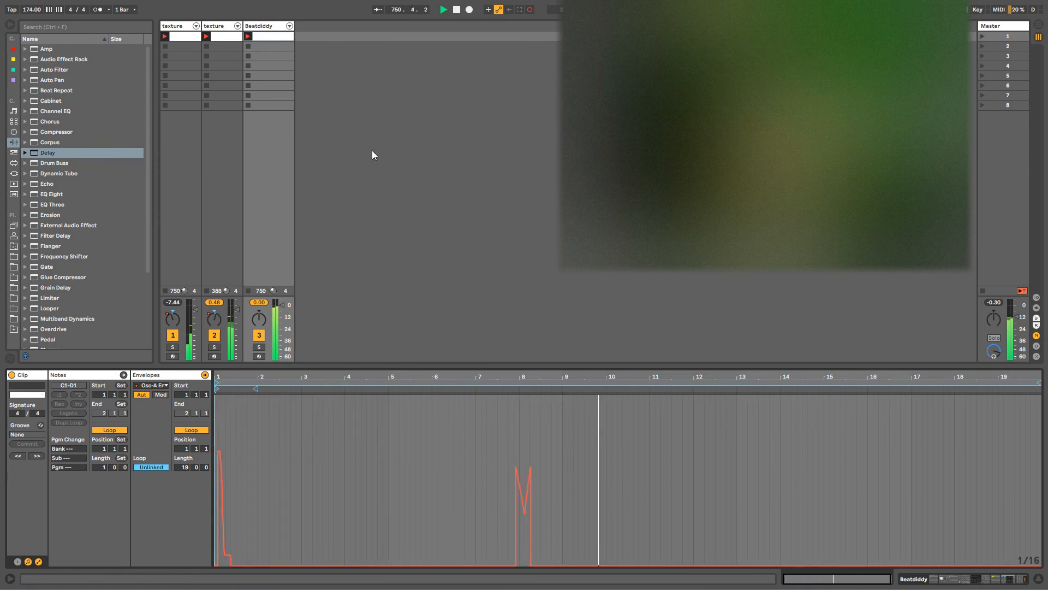
Step: Examine the devices in the kick, snaare and hathat chains of the Beatdiddy track's Instrument Rack
click(267, 26)
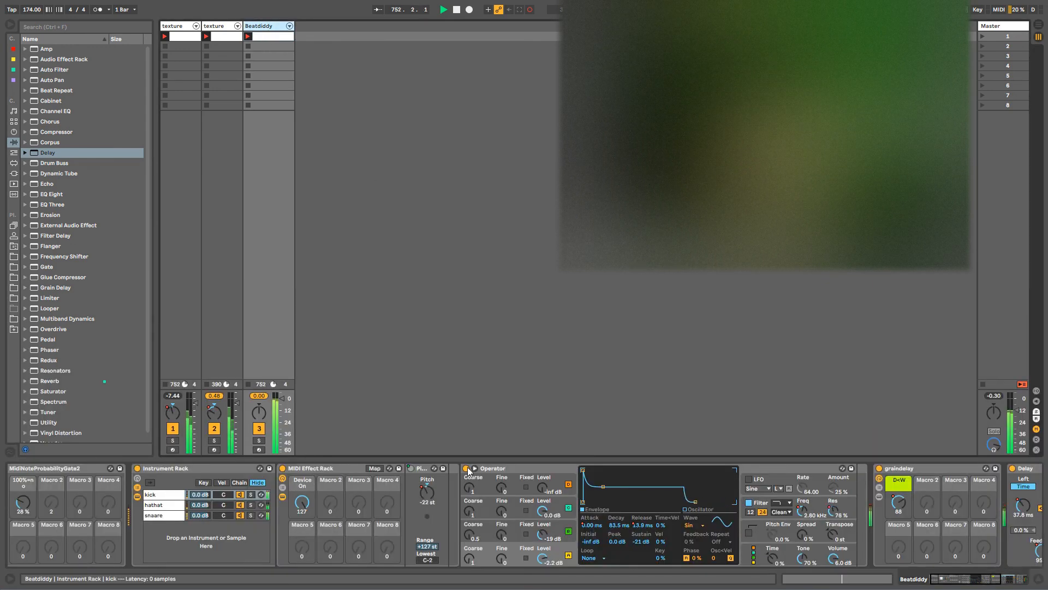
click(485, 468)
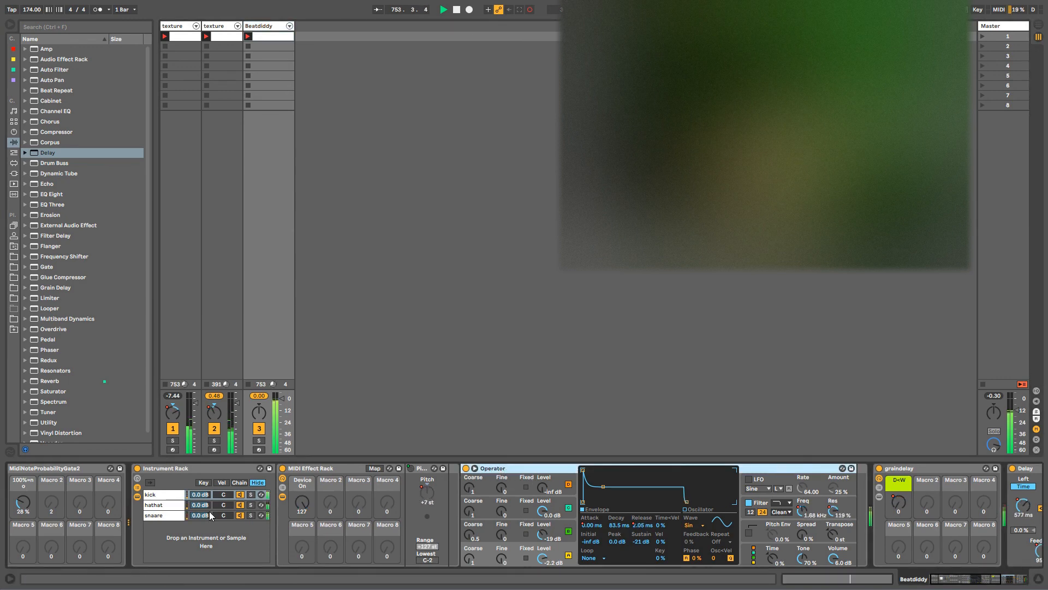
click(182, 508)
click(177, 515)
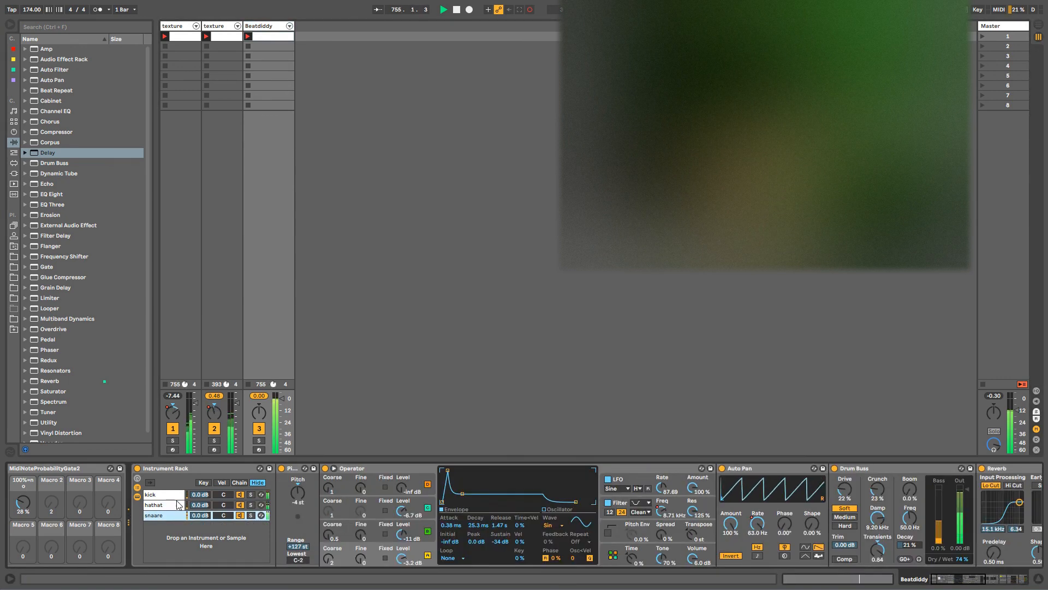
click(177, 499)
click(176, 494)
click(178, 505)
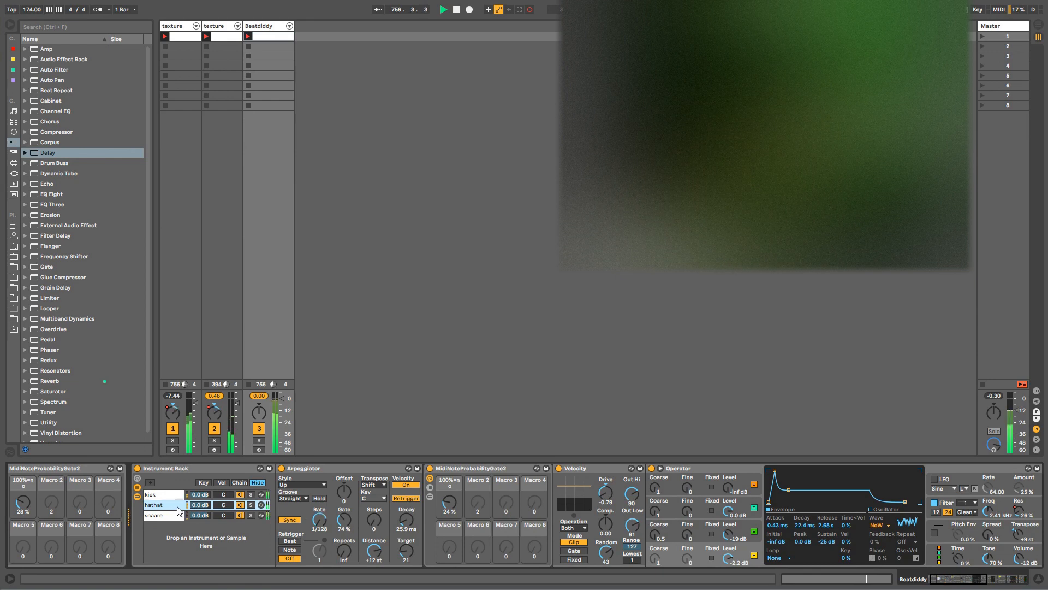
drag(985, 579, 1021, 580)
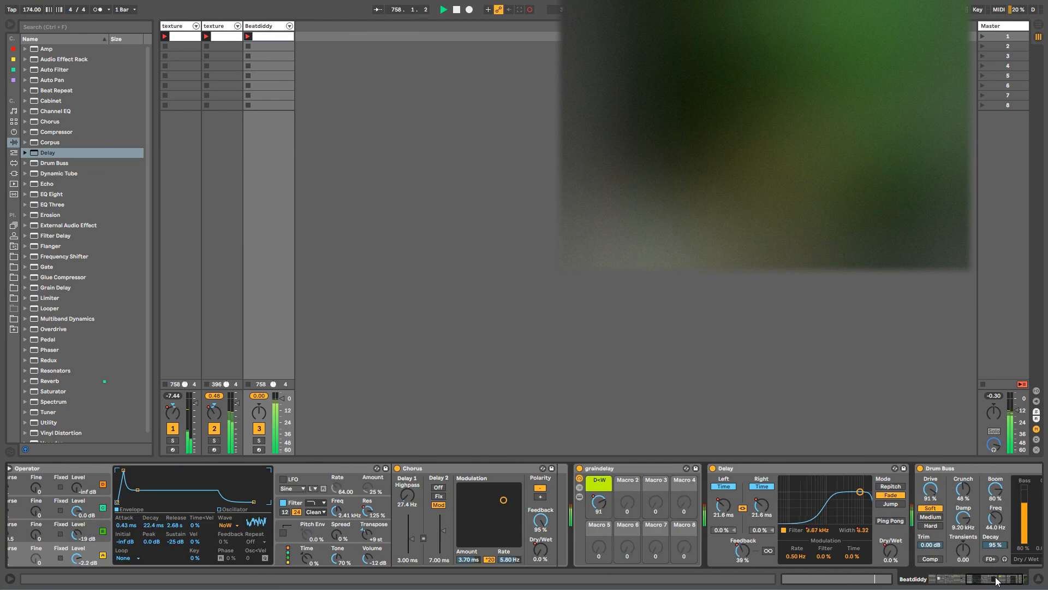
Step: Save the Live Set
key(alt+f)
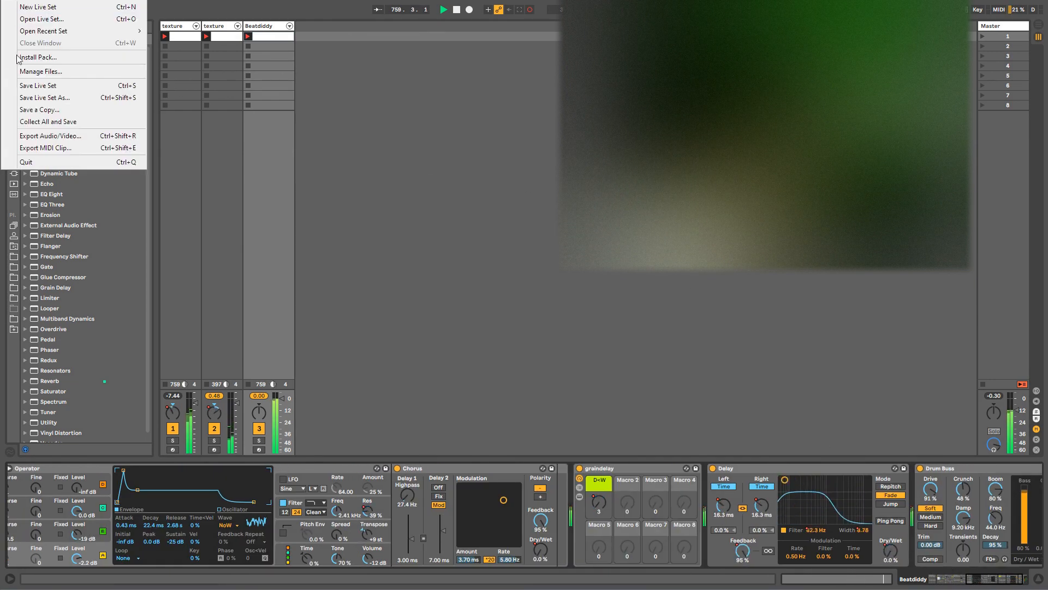
click(117, 89)
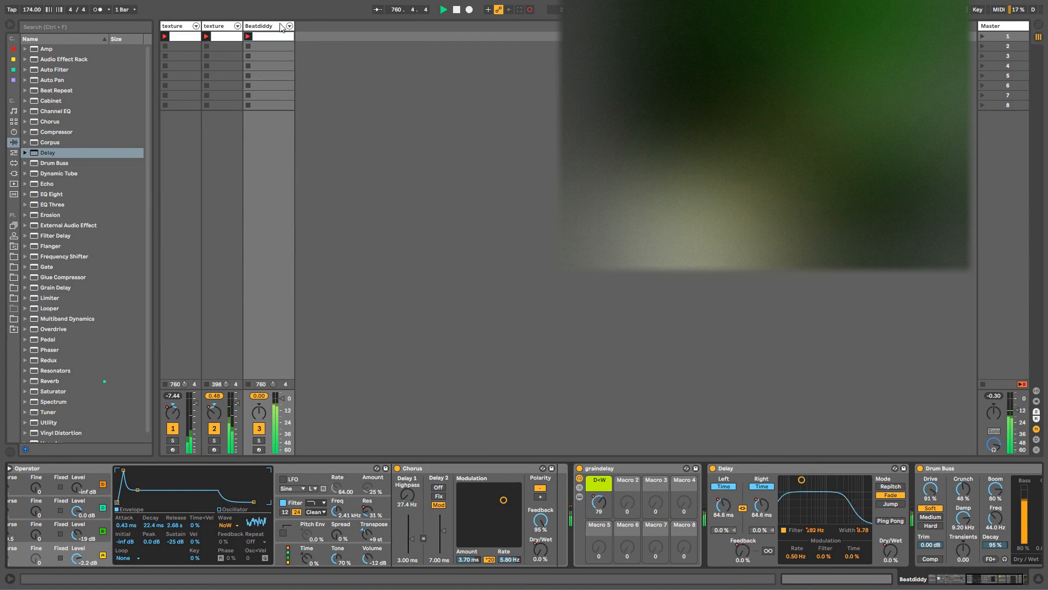
Step: Add a new MIDI track after Beatdiddy and load the Operator instrument onto it
key(ctrl+shift+t)
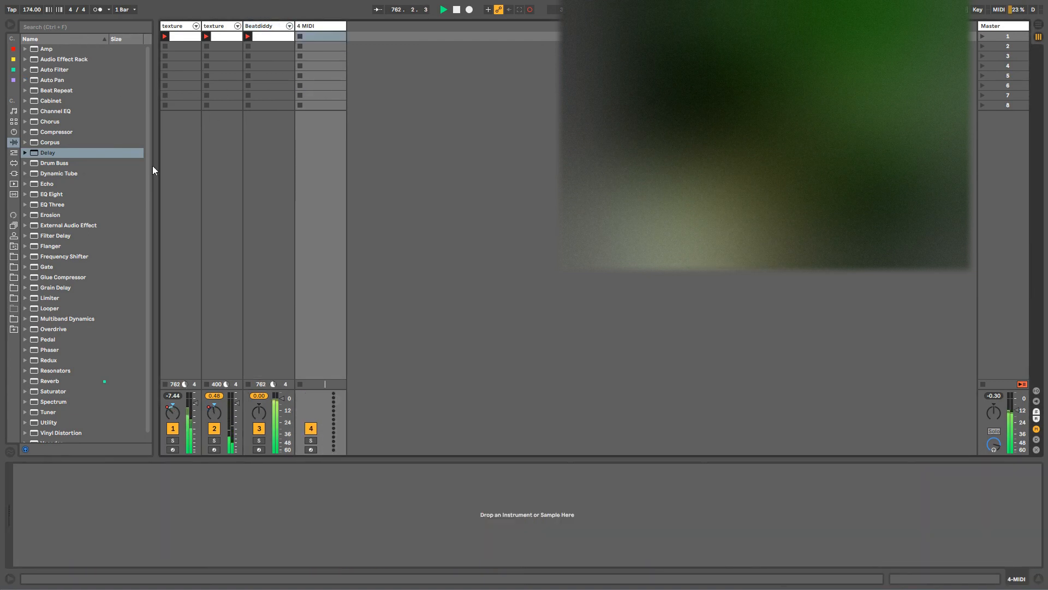
click(14, 132)
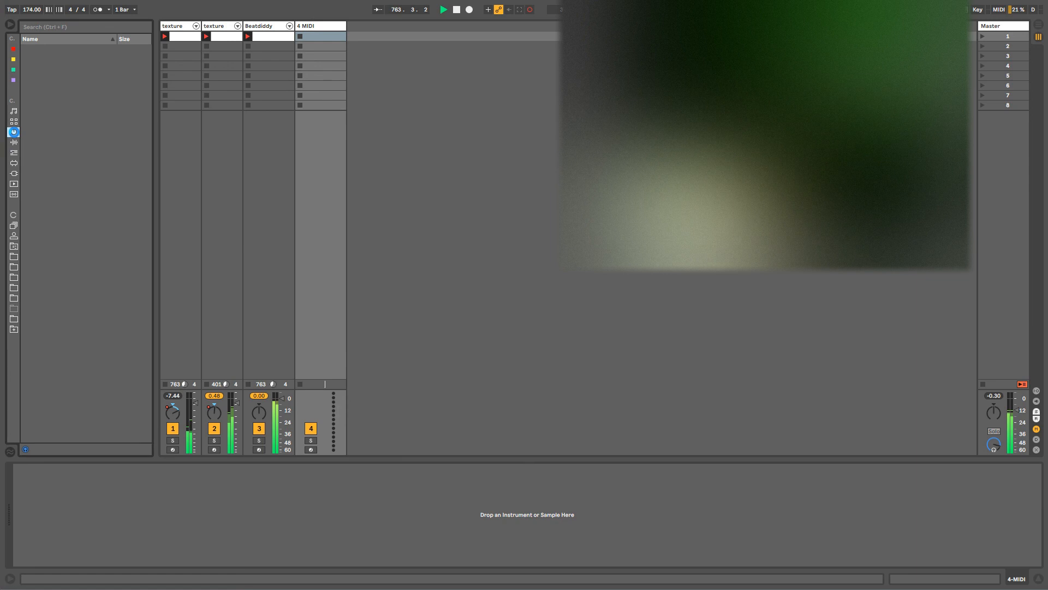
click(14, 141)
click(14, 132)
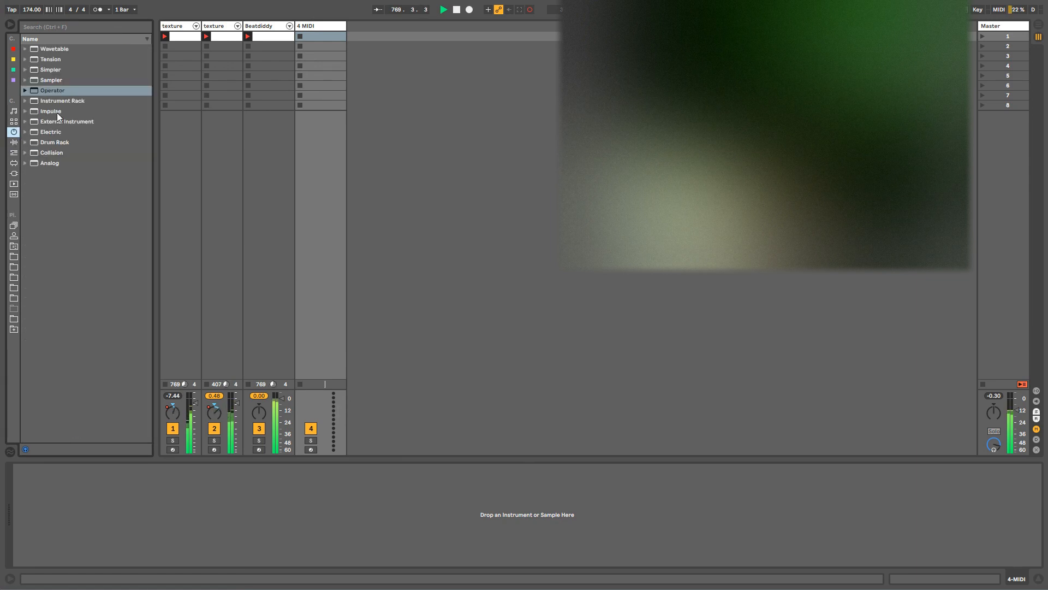
drag(54, 91, 286, 63)
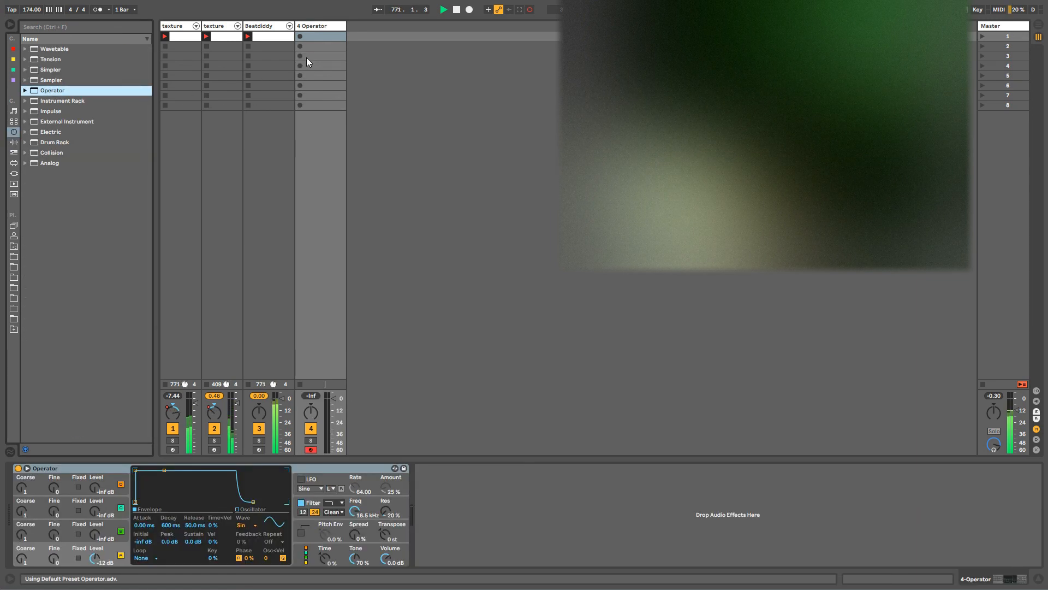
Step: Set the new Operator's attack to 113 ms and release to 11.2 s, and record two sustained notes into the track's first clip slot
click(344, 470)
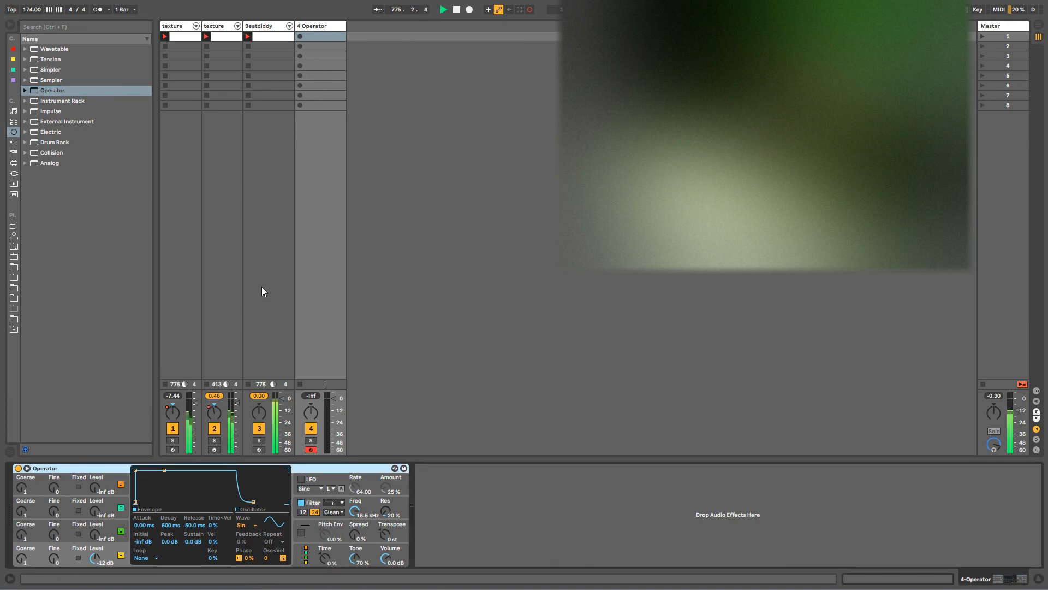
drag(135, 470, 162, 469)
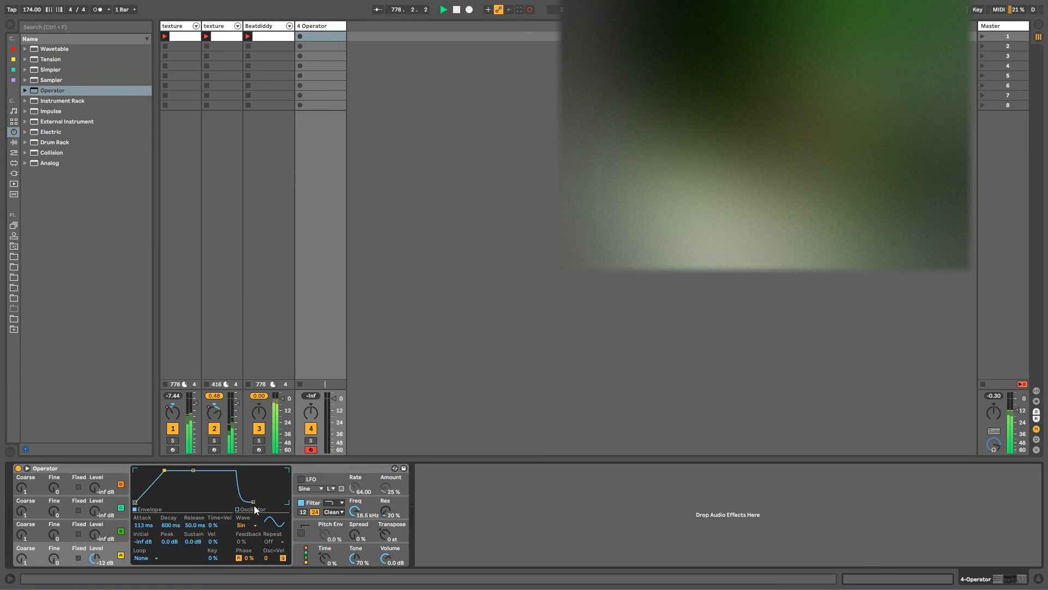
drag(253, 501, 279, 501)
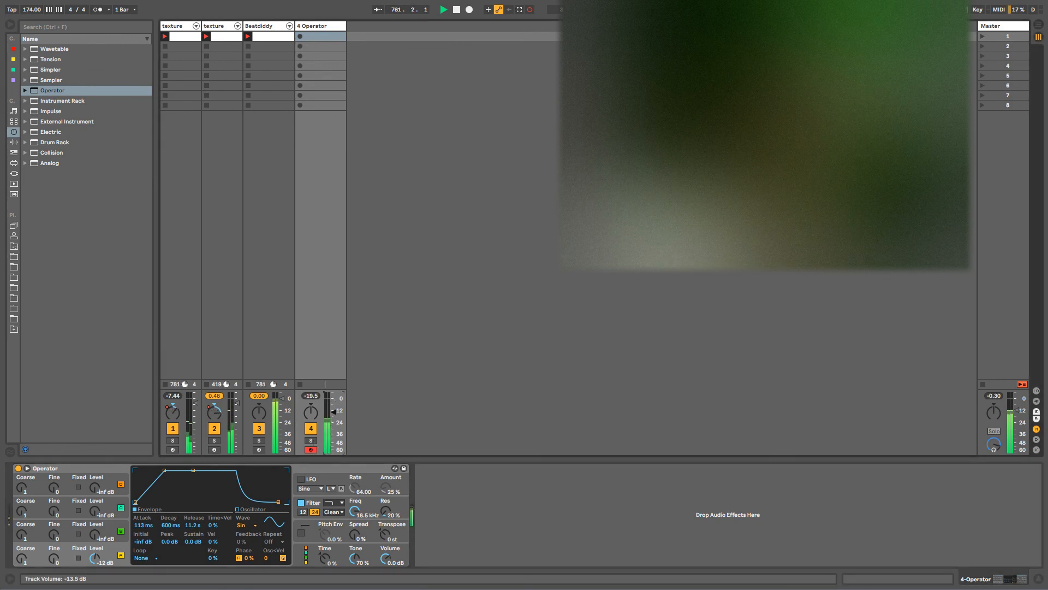
click(300, 38)
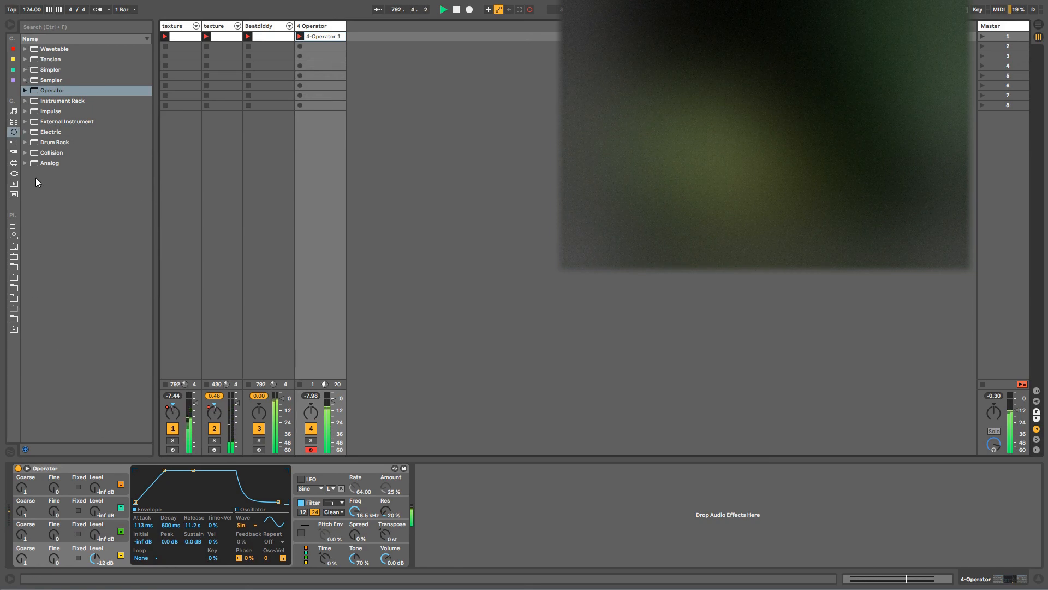
Step: Add Auto Pan after the new Operator and record its Amount rising to 100% and its Rate changing to 0.31 Hz into the clip
click(13, 121)
click(14, 132)
click(13, 142)
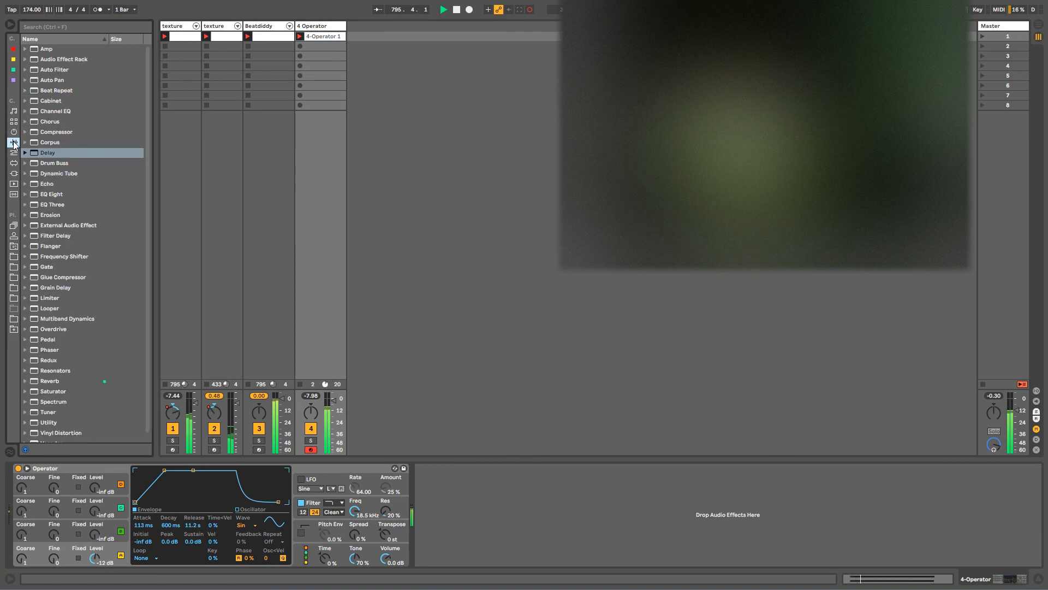
double_click(46, 79)
drag(429, 539, 429, 486)
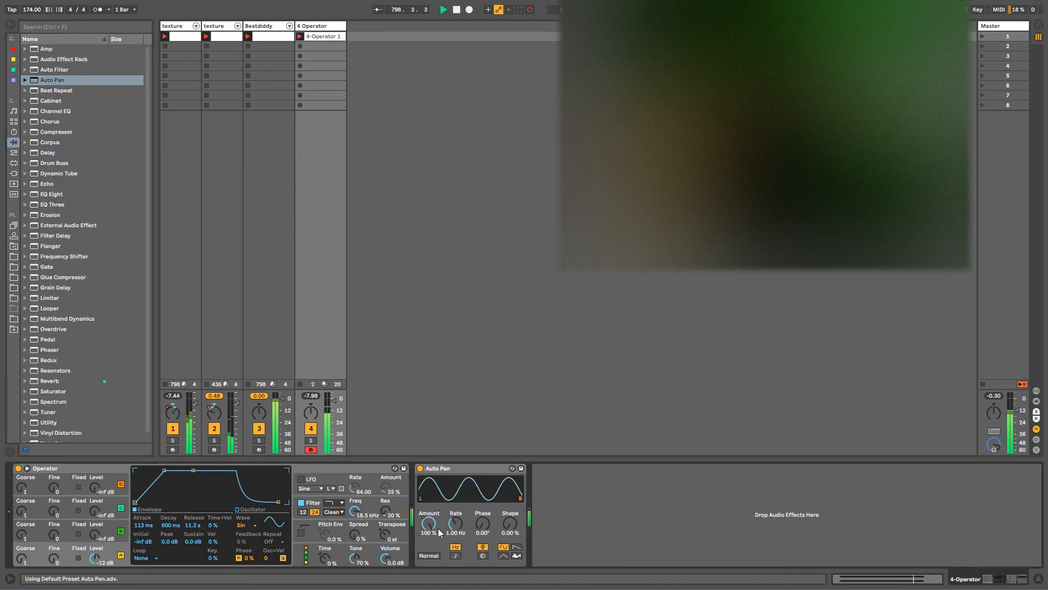
drag(454, 528, 455, 494)
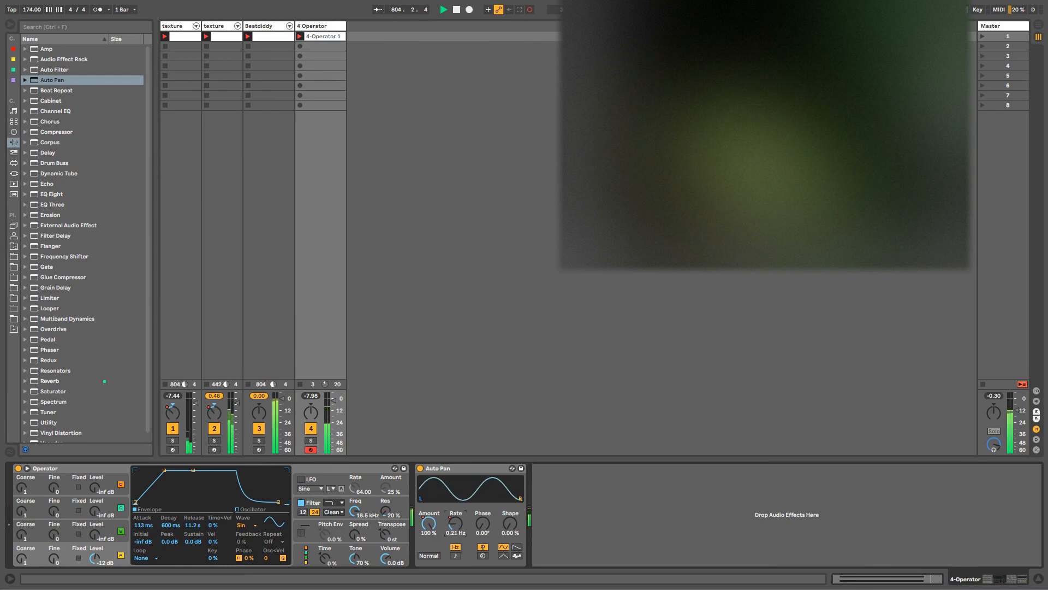
Step: Draw the clip's Auto Pan Amount envelope down to zero from about 4.4 to the end, and unlink it with a loop length of 7 0 0
right_click(429, 526)
click(453, 531)
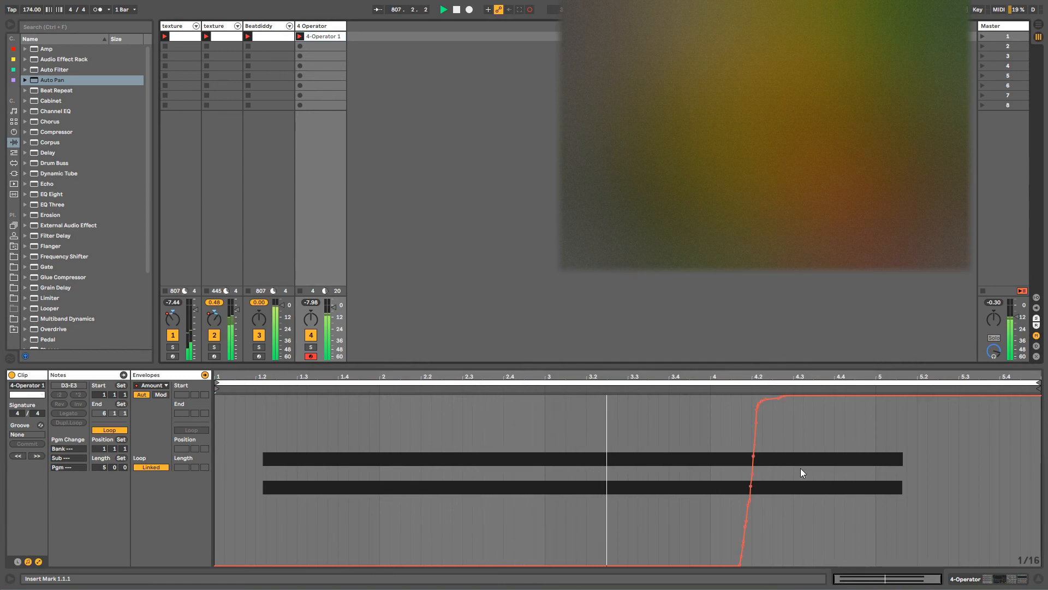
key(b)
drag(840, 562, 1038, 566)
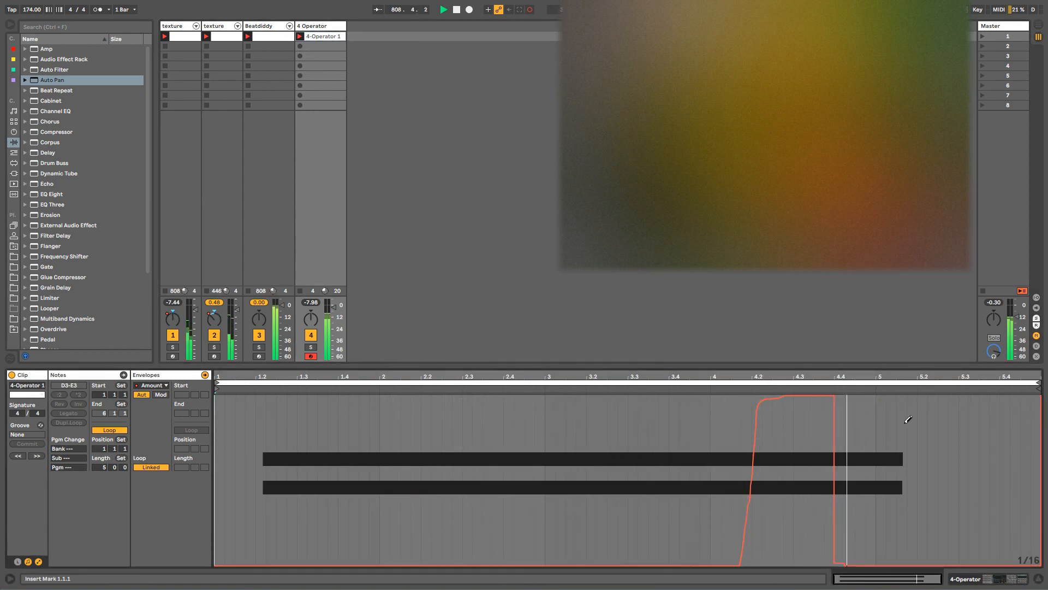
key(b)
drag(921, 411, 946, 406)
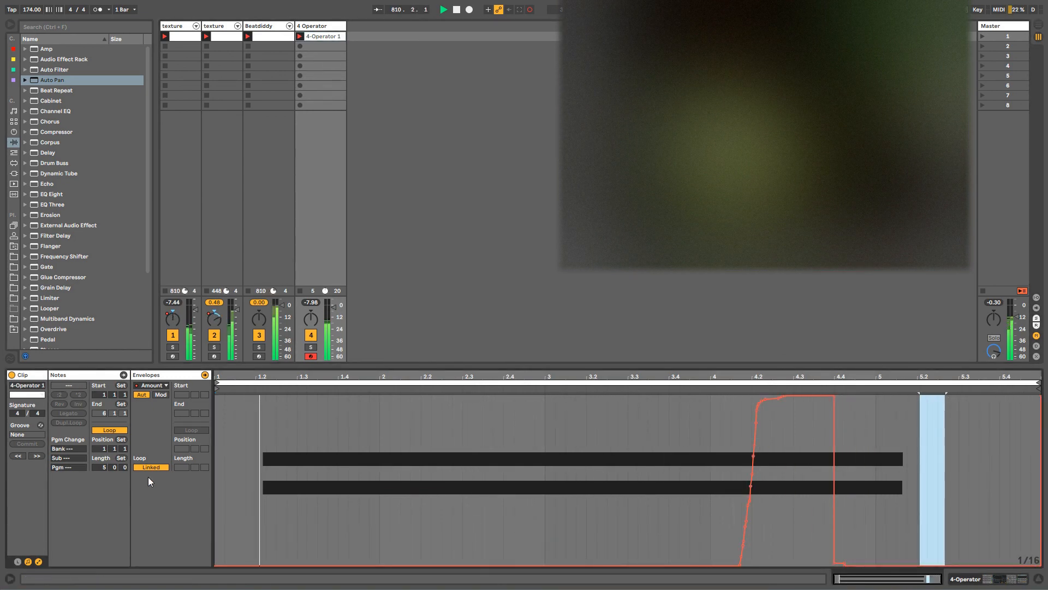
click(148, 466)
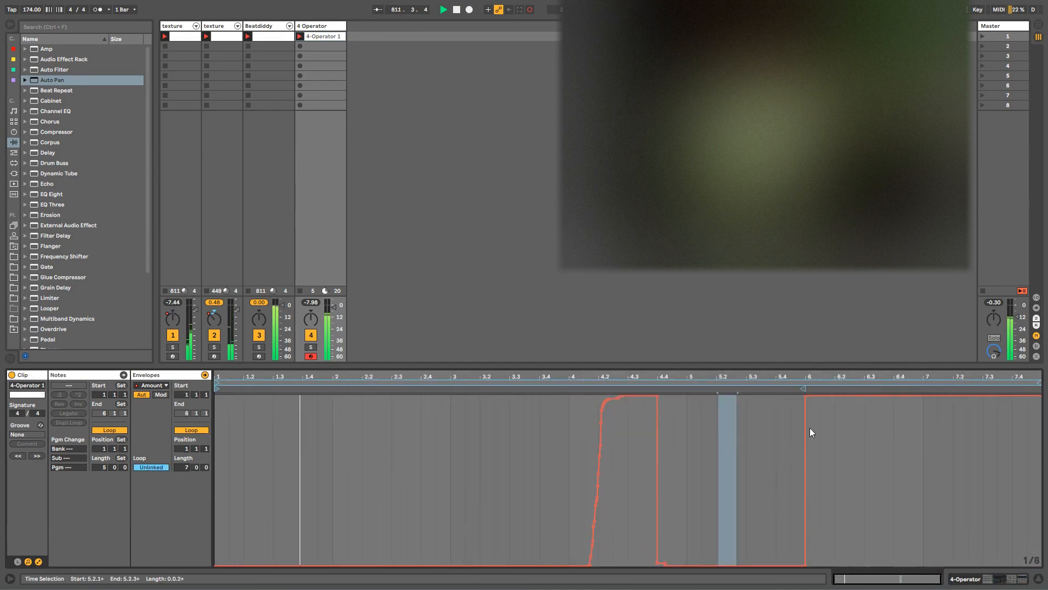
Step: Draw the Auto Pan Amount envelope down to zero from about 6.4 to the end, and slope the drop from just before 6.4
key(b)
mouse_move(901, 561)
mouse_down()
mouse_move(913, 573)
mouse_move(1037, 571)
mouse_up()
key(b)
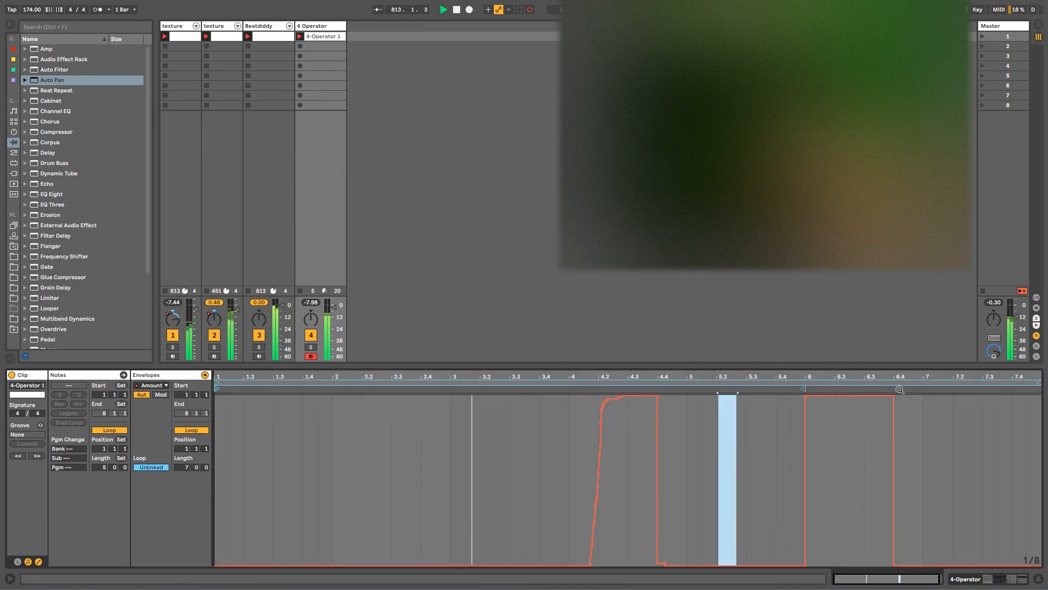
drag(892, 396, 879, 395)
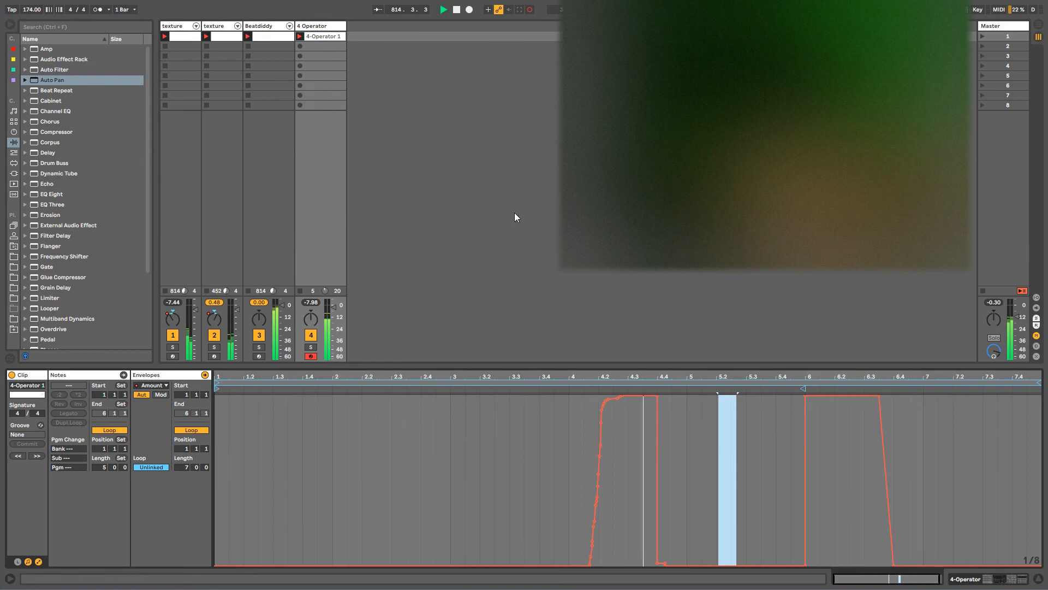
Step: Rename the new Operator track as pad
double_click(321, 26)
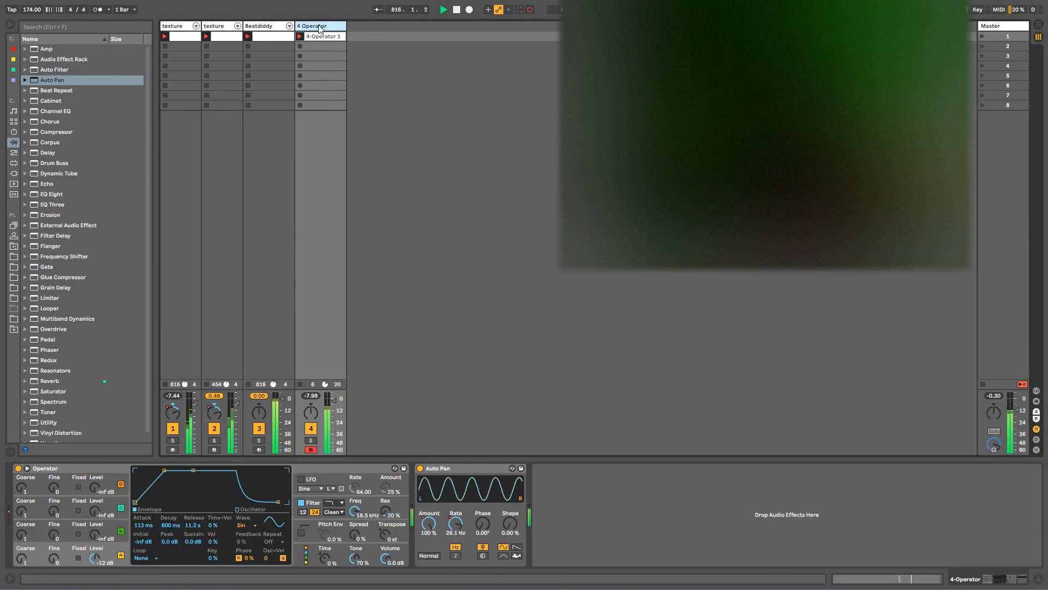
text(pad)
key(Return)
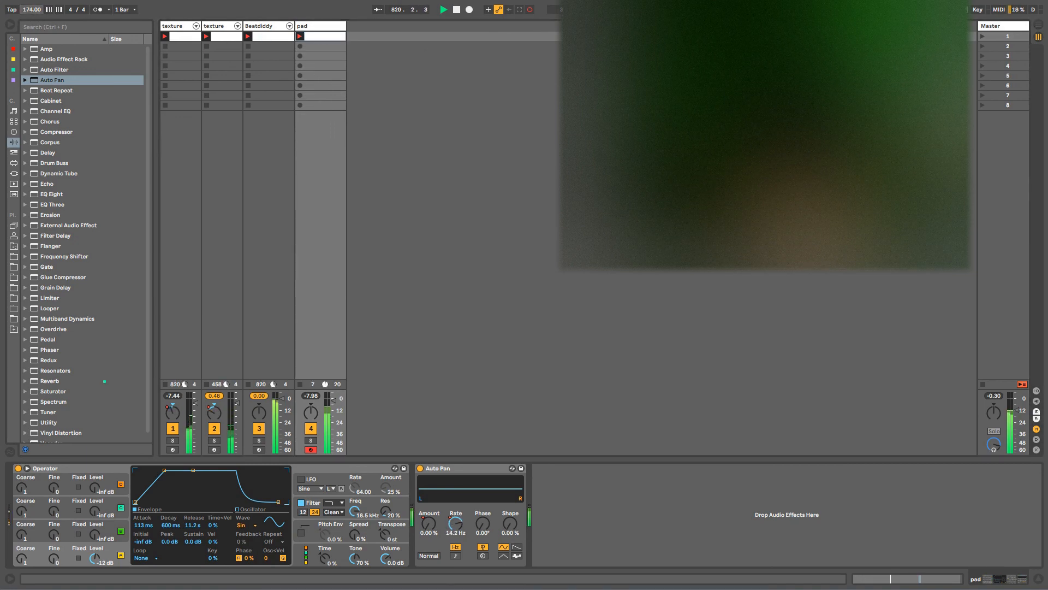
click(314, 29)
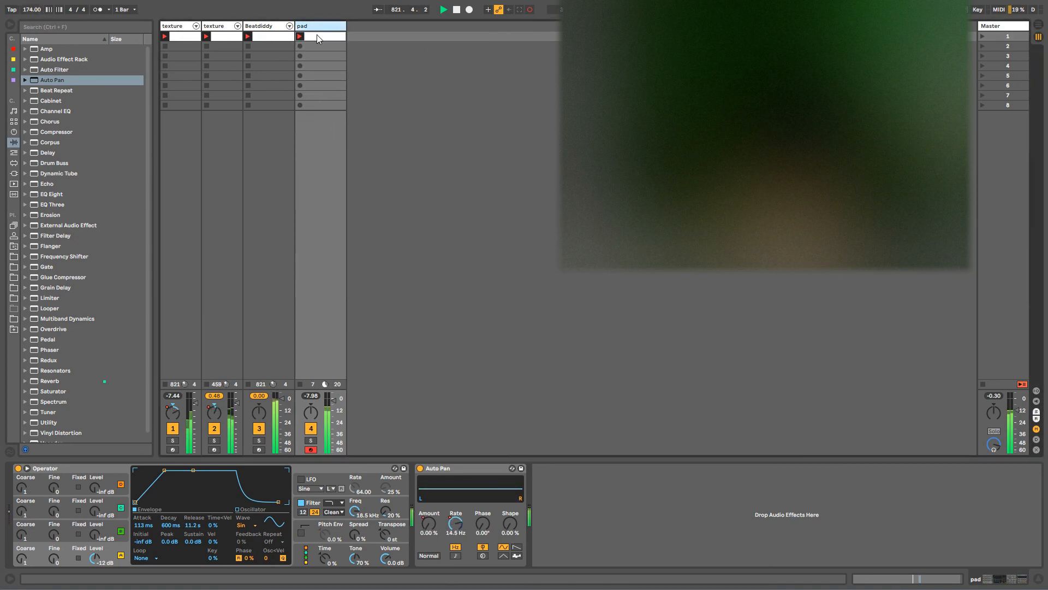
Step: Open the pad clip, keep the Auto Pan Amount envelope chosen, and show the clip's launch settings
click(317, 35)
click(152, 384)
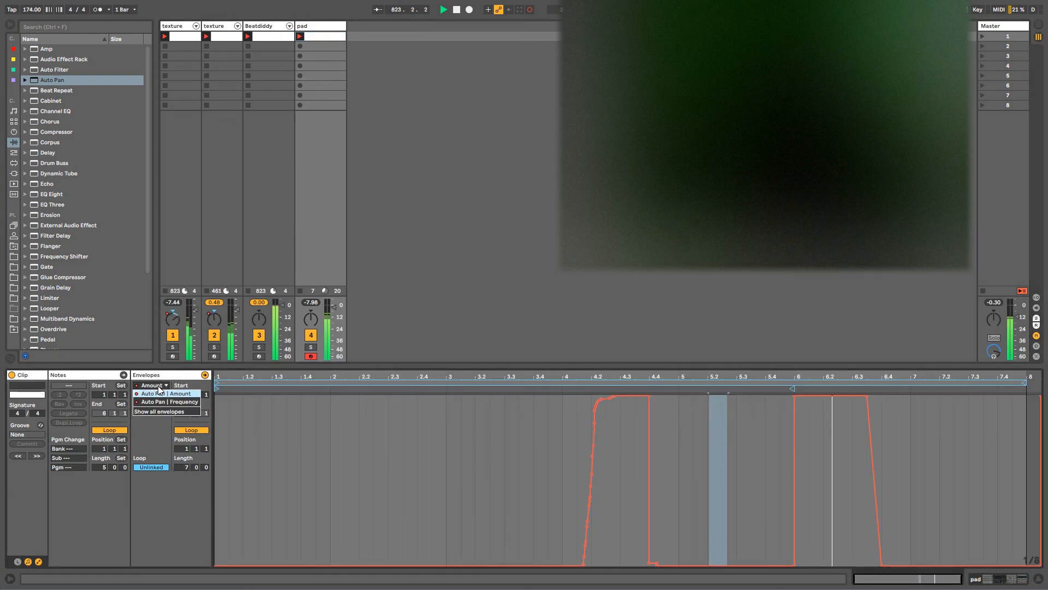
click(159, 393)
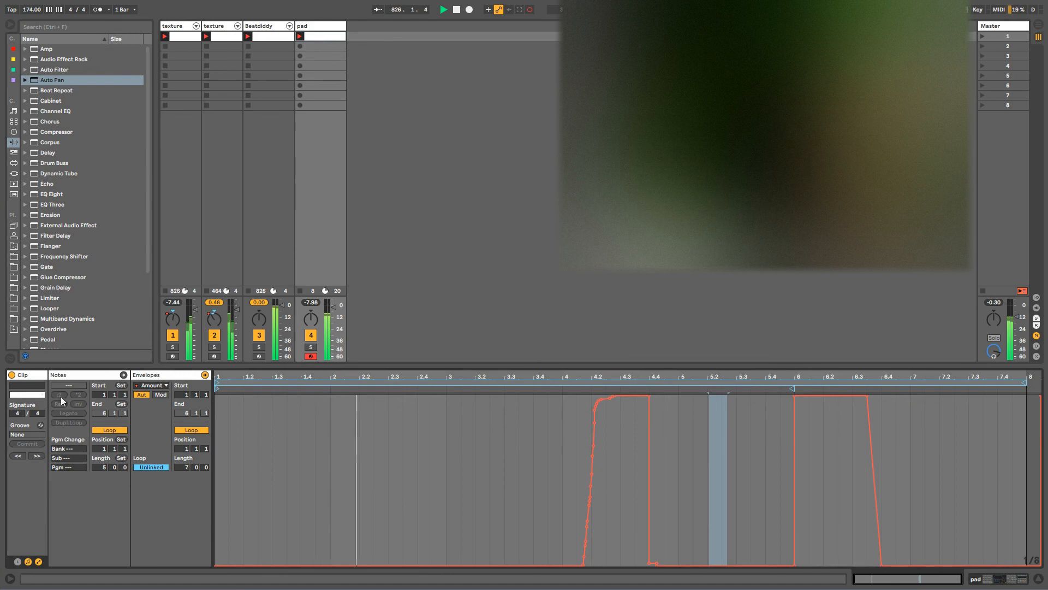
click(17, 561)
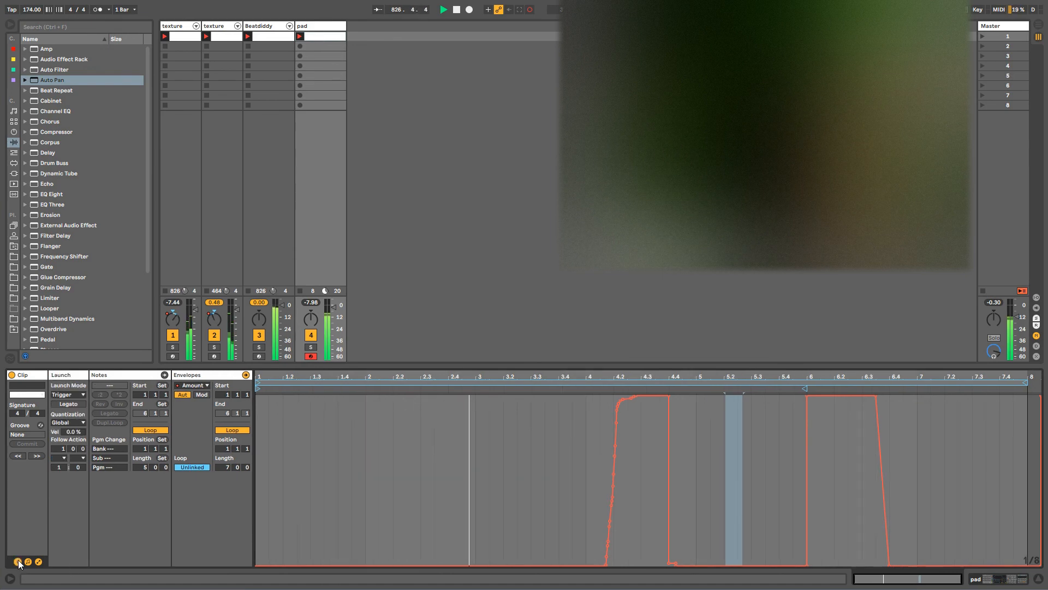
click(200, 386)
click(202, 393)
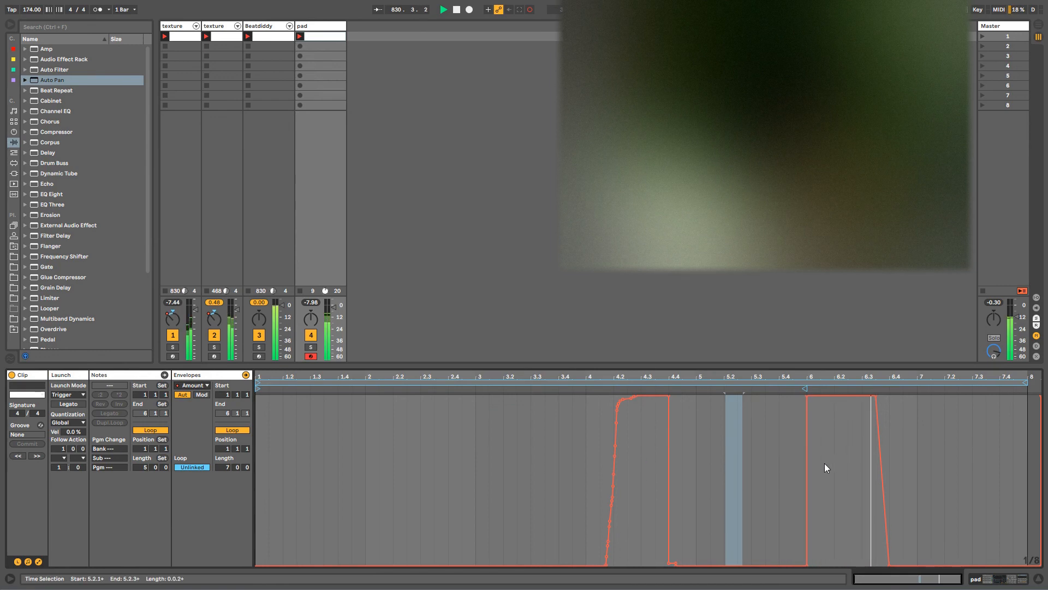
Step: Reshape the Amount envelope's last peak with a ramp starting between 5.4 and 6 and a dip to 51.3% just before 6.3
click(807, 472)
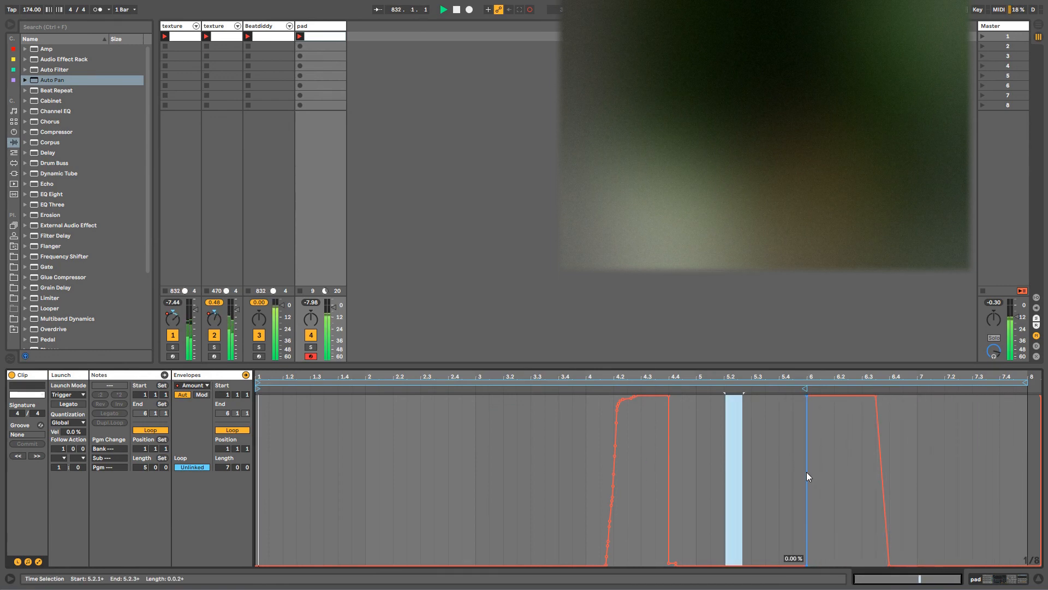
mouse_move(808, 567)
mouse_down()
mouse_move(780, 556)
mouse_move(794, 562)
mouse_up()
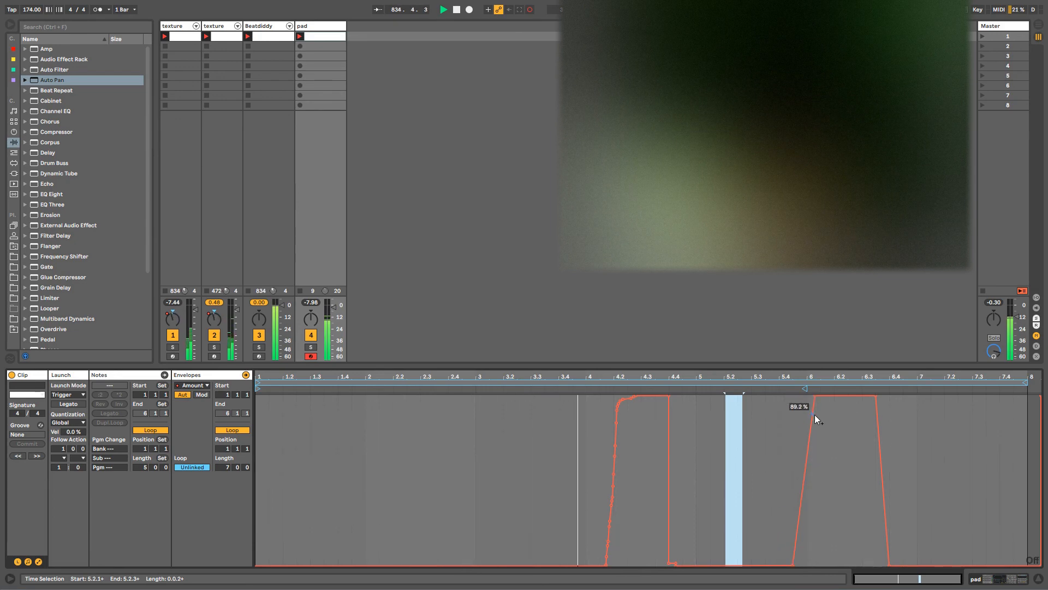
drag(815, 414, 814, 475)
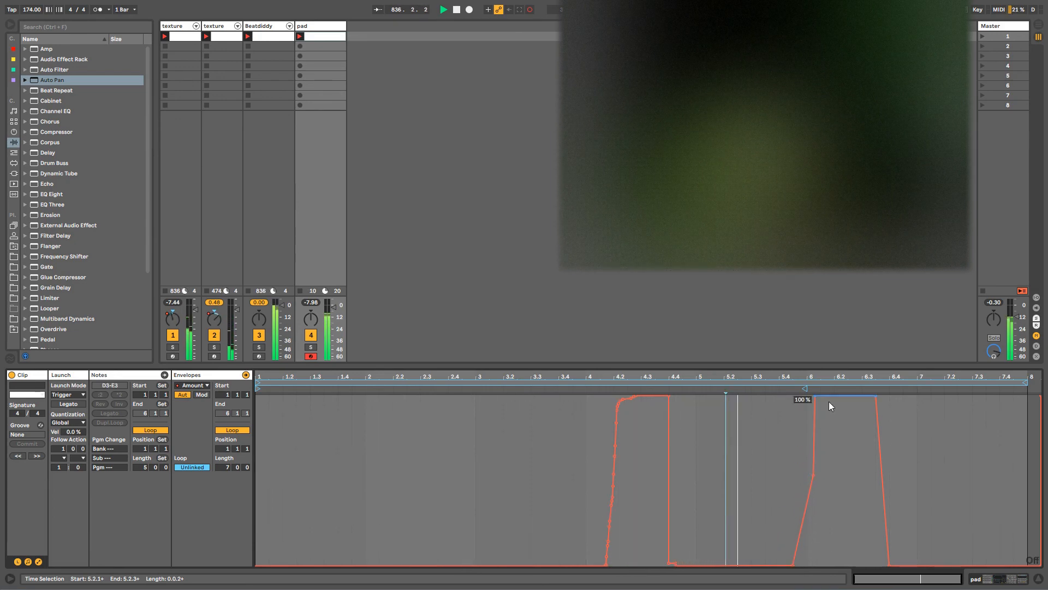
drag(830, 395, 860, 477)
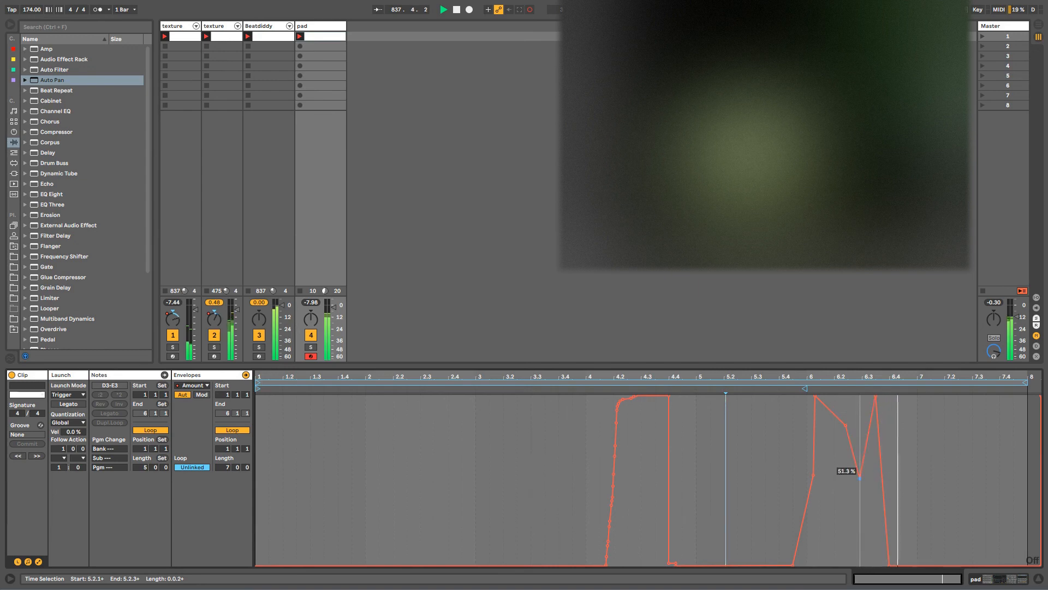
Step: Simplify the Amount envelope over the first peak's rise, from about 3.4.4 to 4.2.4
drag(584, 473, 639, 473)
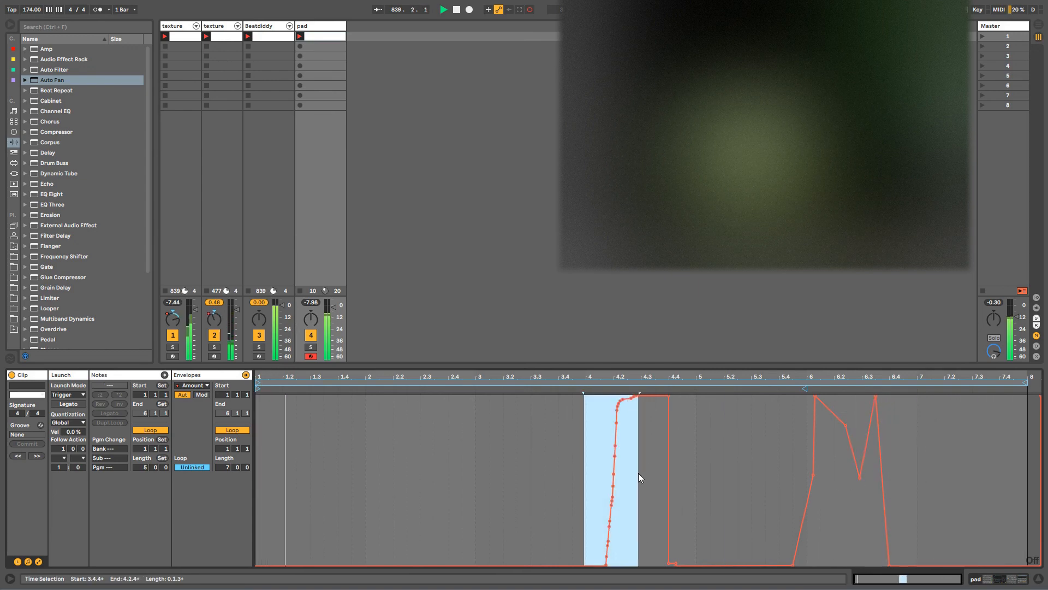
right_click(618, 476)
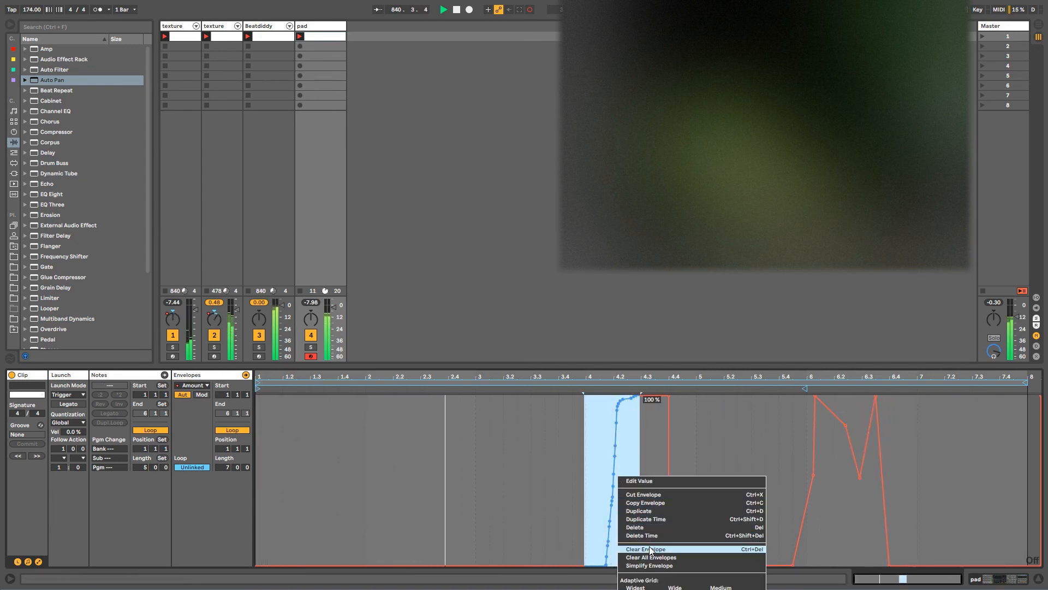
click(650, 565)
click(590, 467)
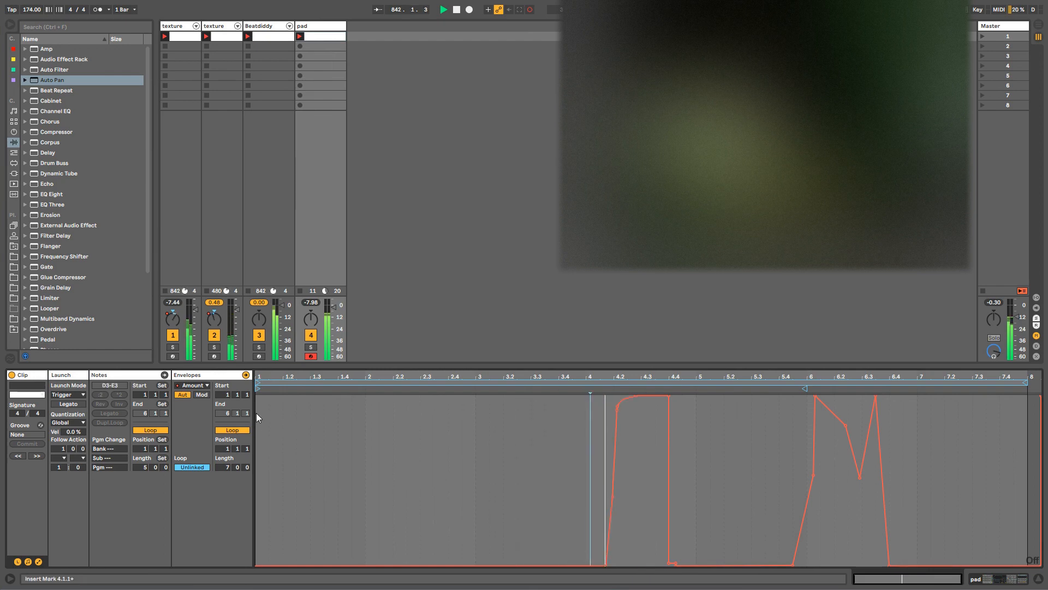
Step: Show all envelopes for the pad clip and choose the MIDI Ctrl Pitch Bend envelope
click(207, 386)
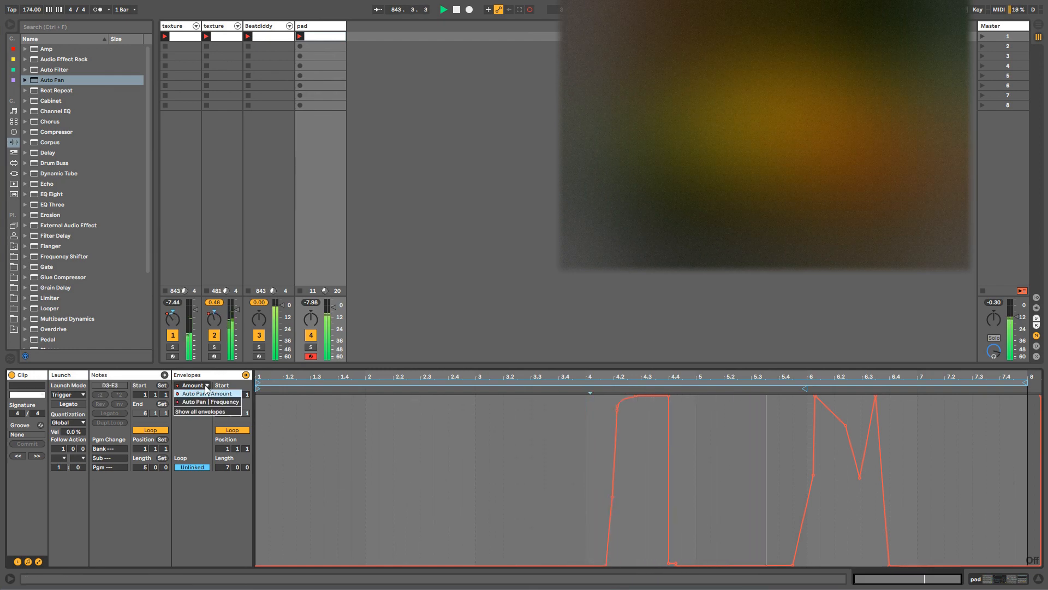
click(207, 393)
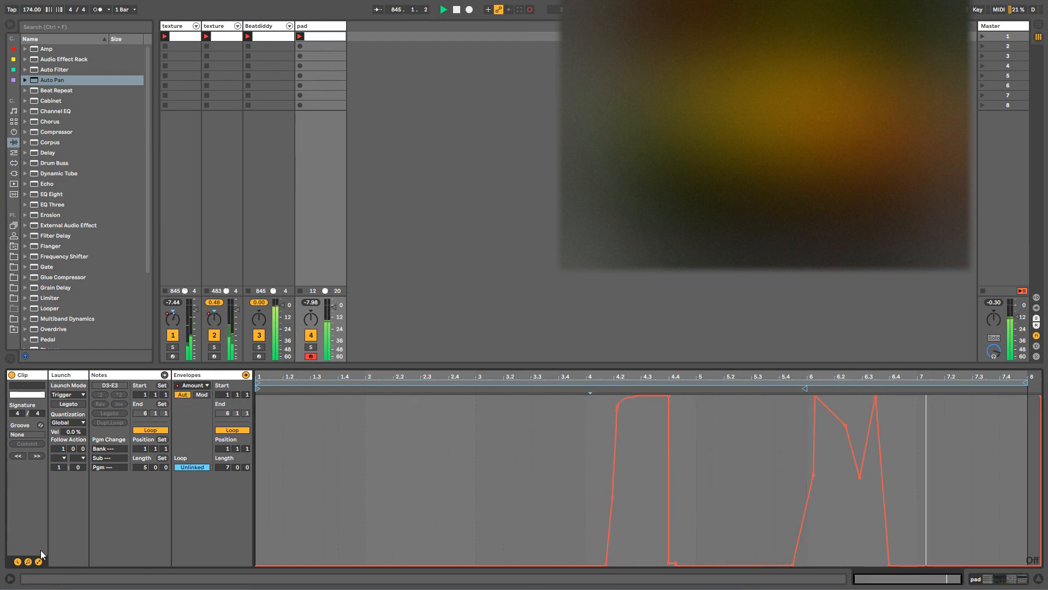
click(199, 386)
click(197, 412)
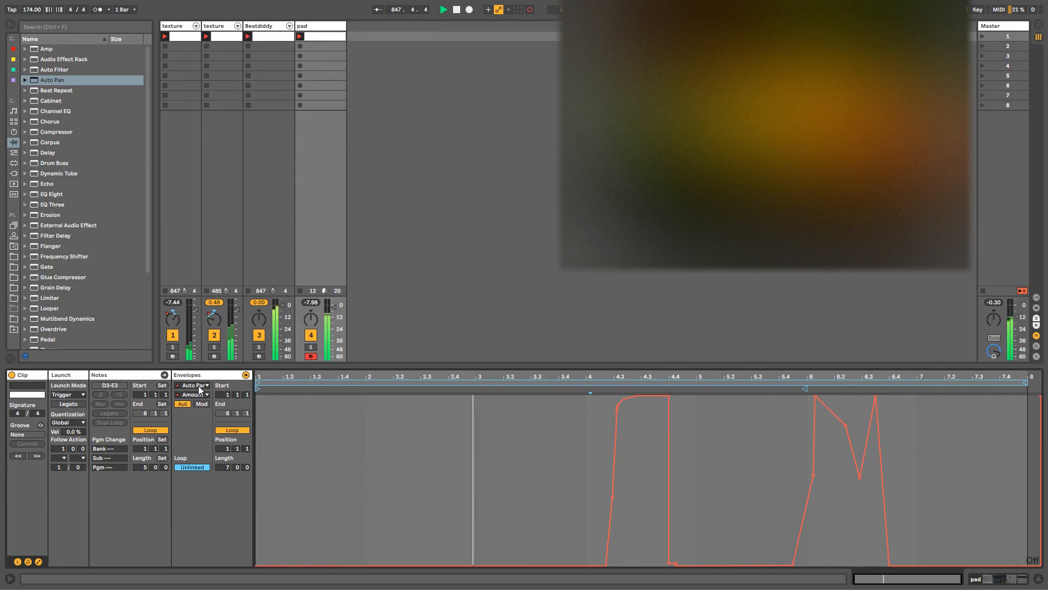
click(199, 386)
click(196, 393)
click(198, 394)
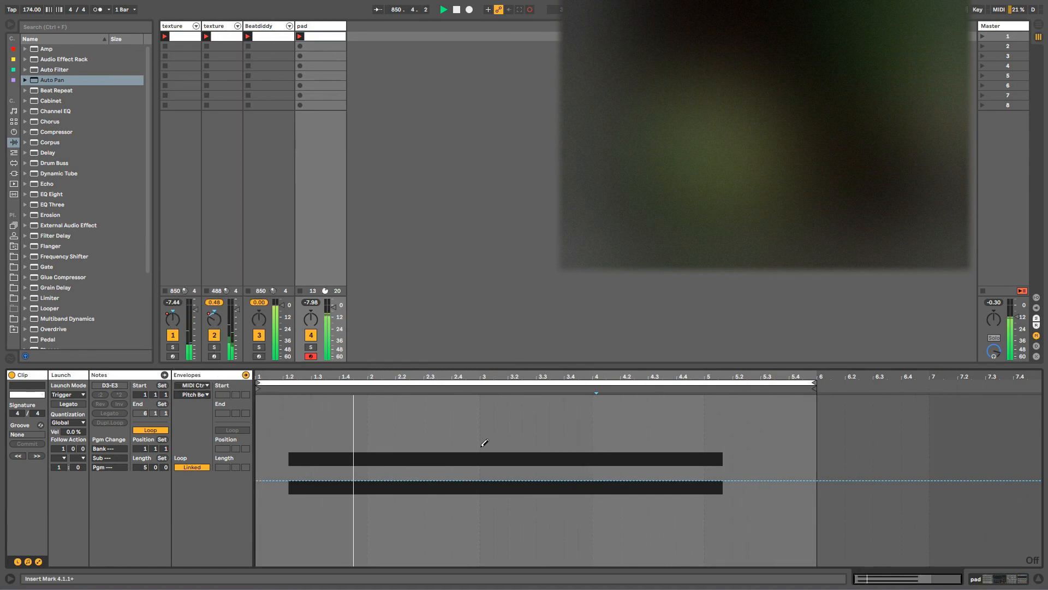
Step: Draw two raised Pitch Bend blocks, in bar 3 and late in bar 4, and unlink the envelope with a loop length of 19 0 0
drag(494, 443, 574, 440)
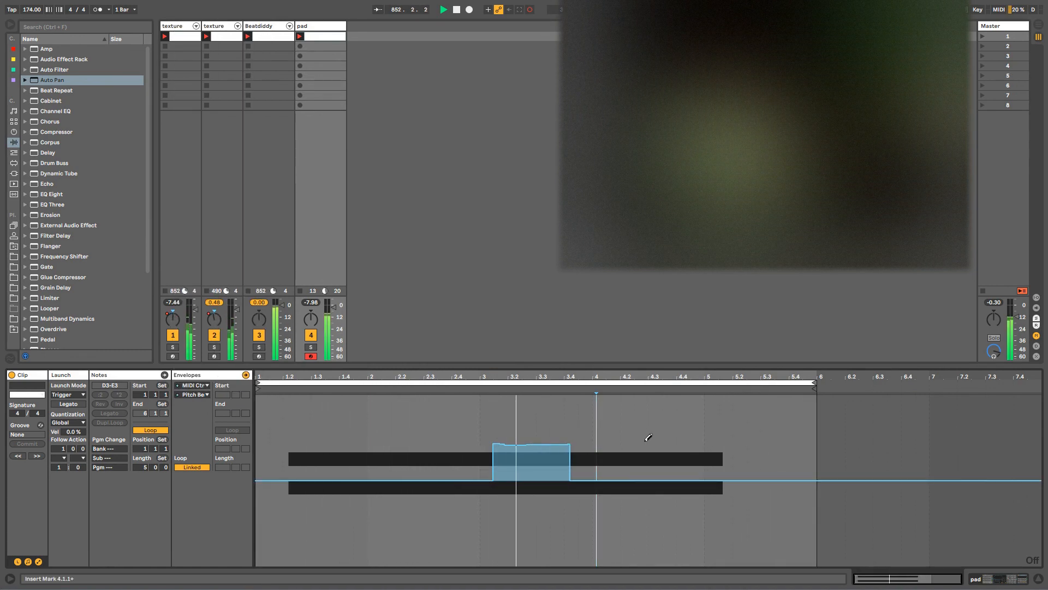
drag(648, 439, 698, 438)
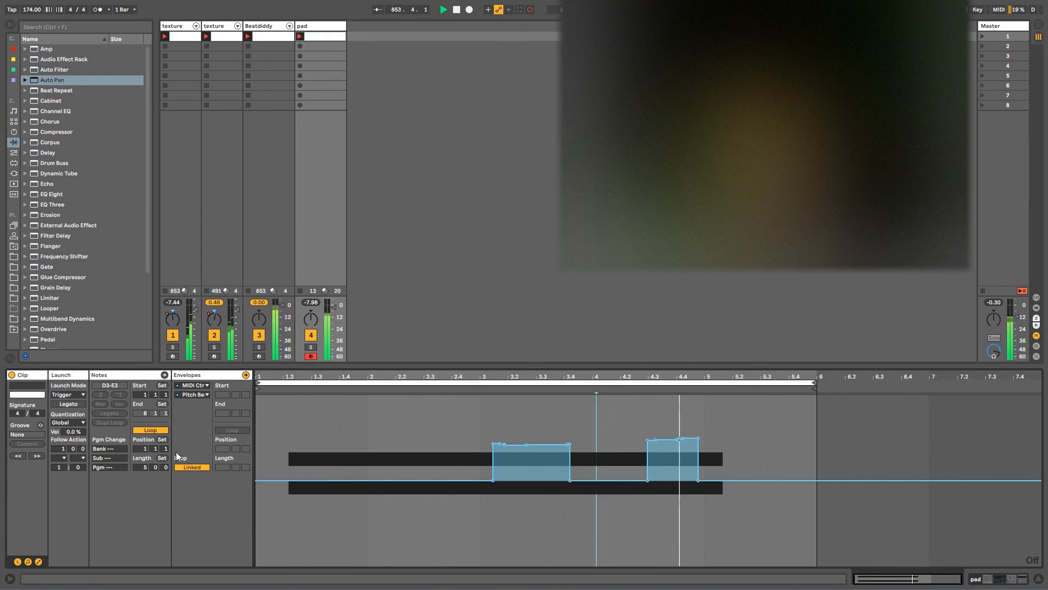
click(191, 467)
drag(226, 466, 226, 463)
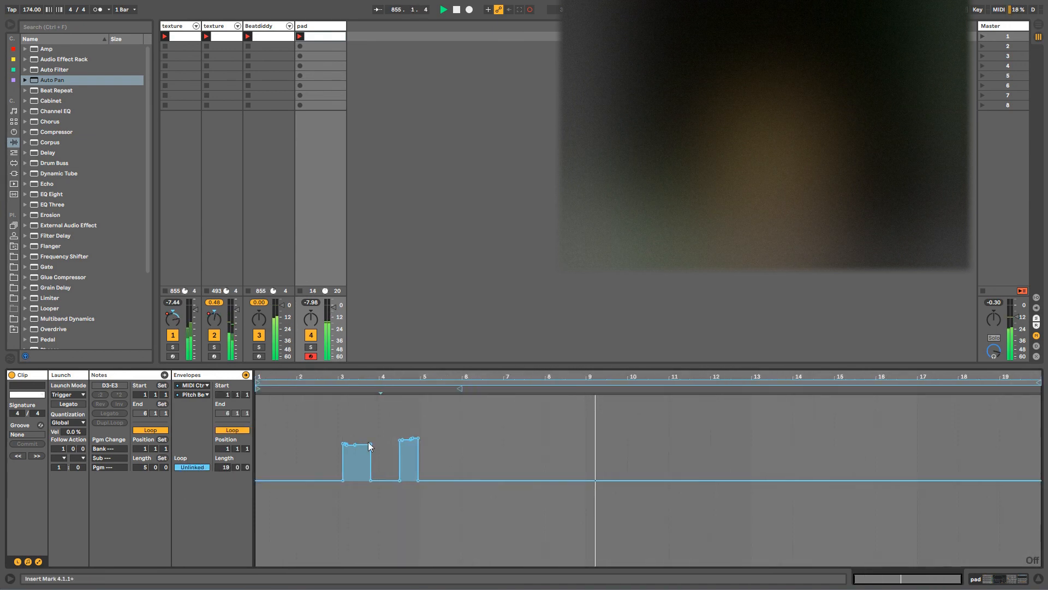
Step: Redraw the Pitch Bend envelope nearly flat around bar 4, with a hump from about bar 12 to 13.5 and a nearly flat stretch over bars 16 and 17
mouse_move(393, 479)
mouse_down()
mouse_move(763, 473)
mouse_move(748, 444)
mouse_move(782, 469)
mouse_up()
key(b)
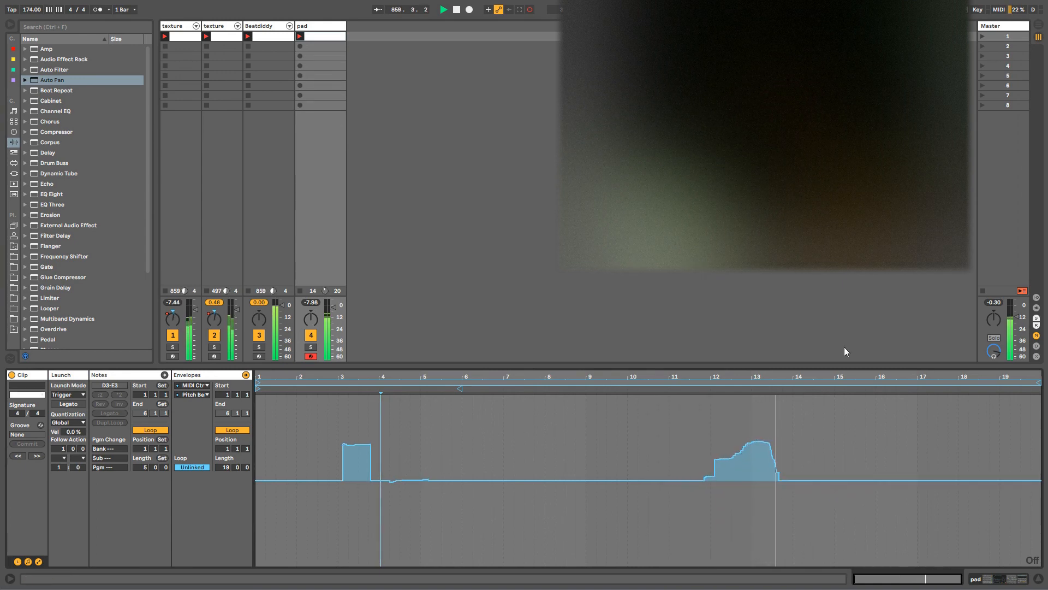
drag(886, 508, 1006, 501)
click(308, 44)
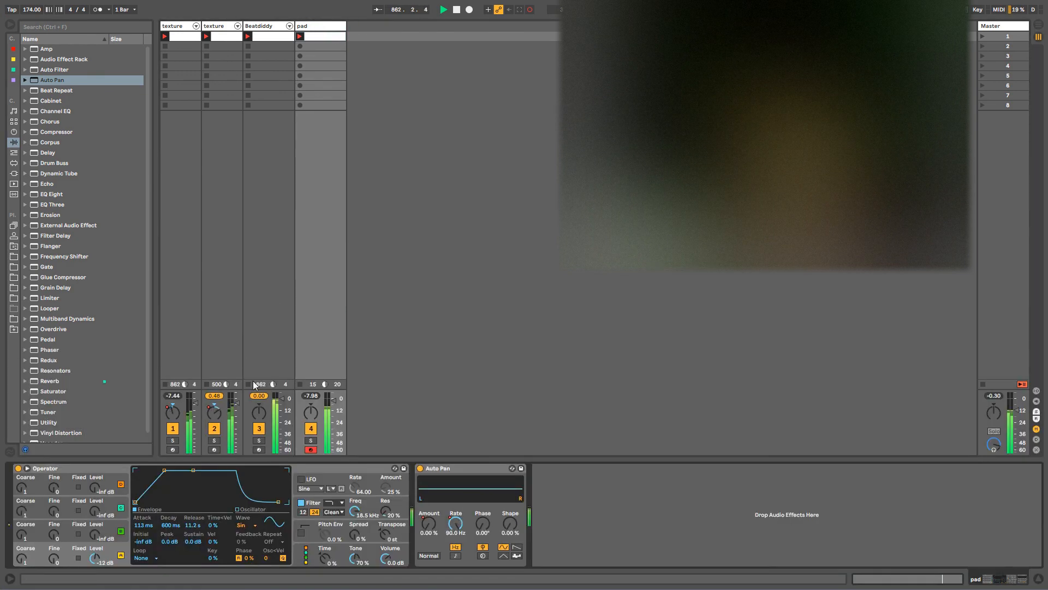
click(333, 37)
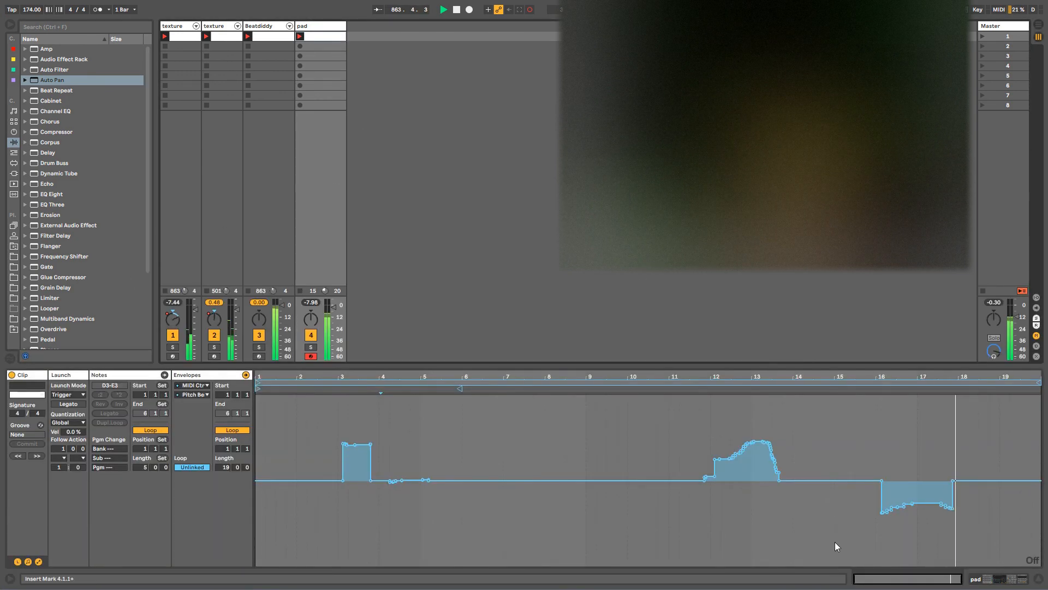
drag(881, 478, 956, 479)
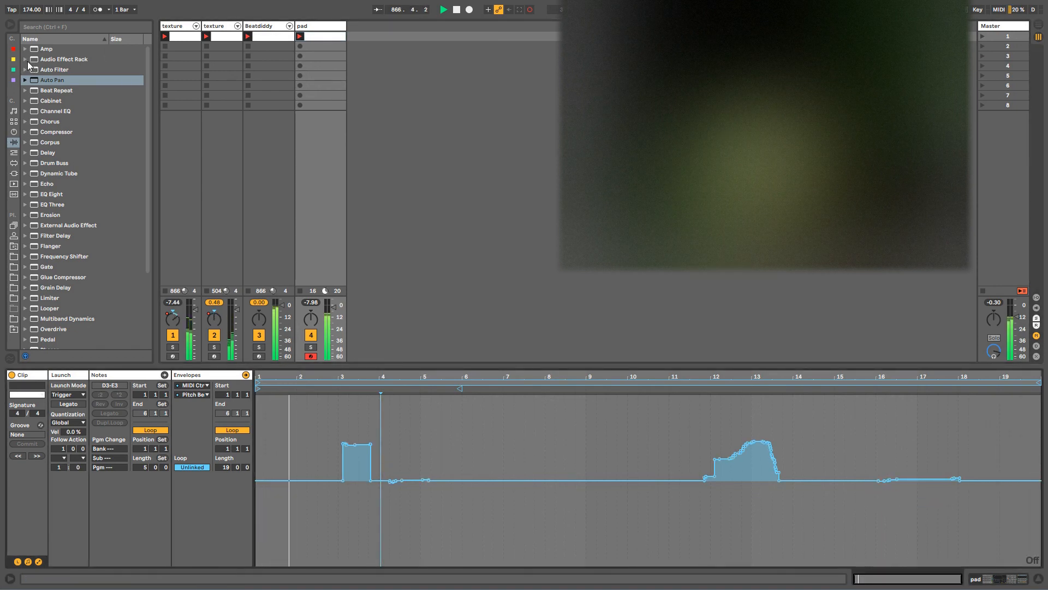
Step: Find the Warp & Flubber preset among the Audio Effect Racks and load it onto the pad track
click(77, 59)
drag(149, 71, 150, 182)
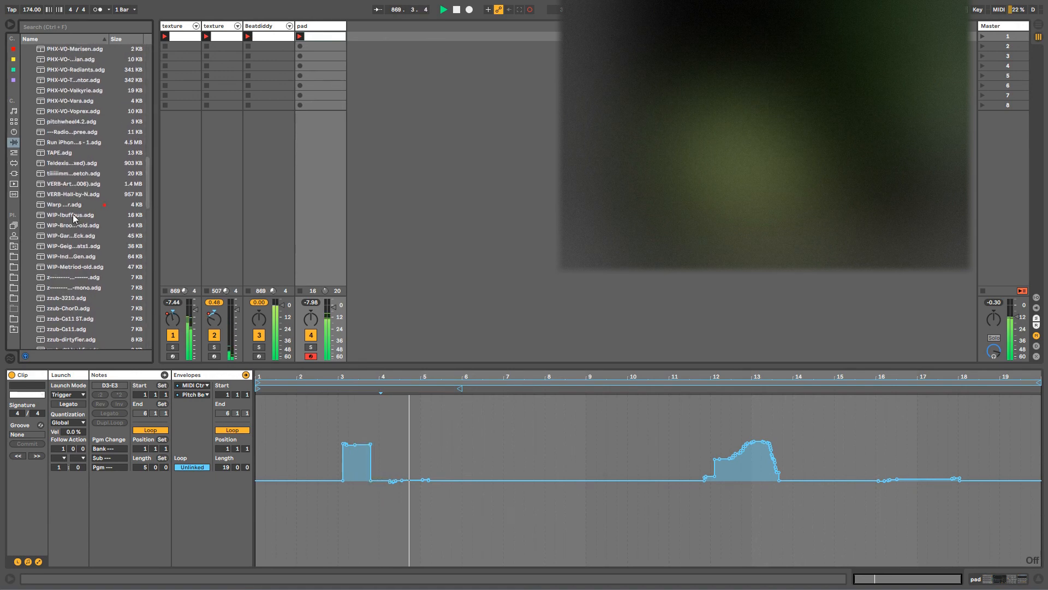
drag(71, 205, 333, 161)
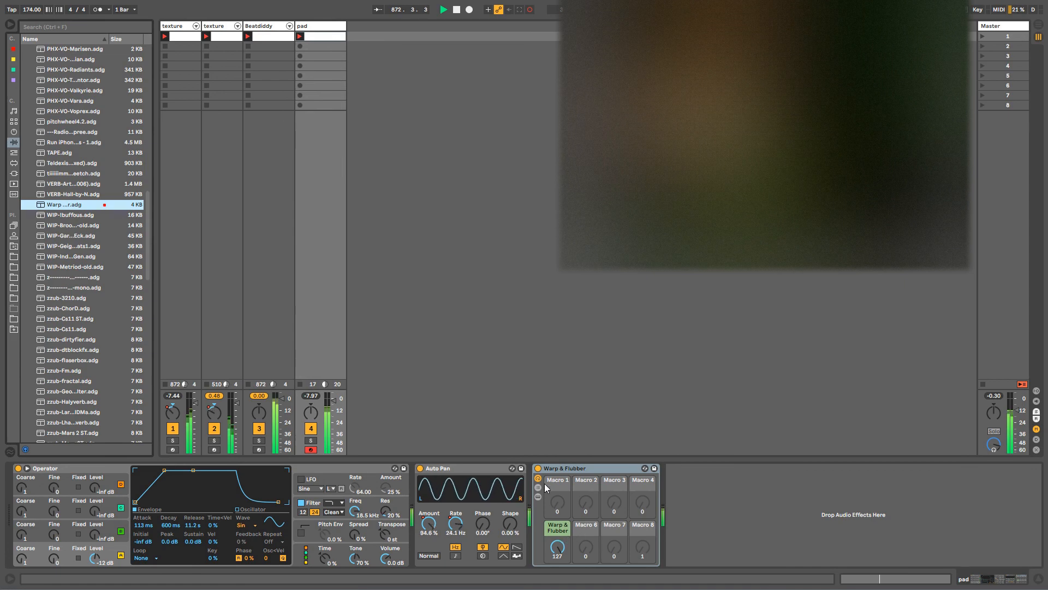
Step: Collapse the Audio Effect Rack presets and add Erosion after the Warp & Flubber rack on the pad track
click(14, 132)
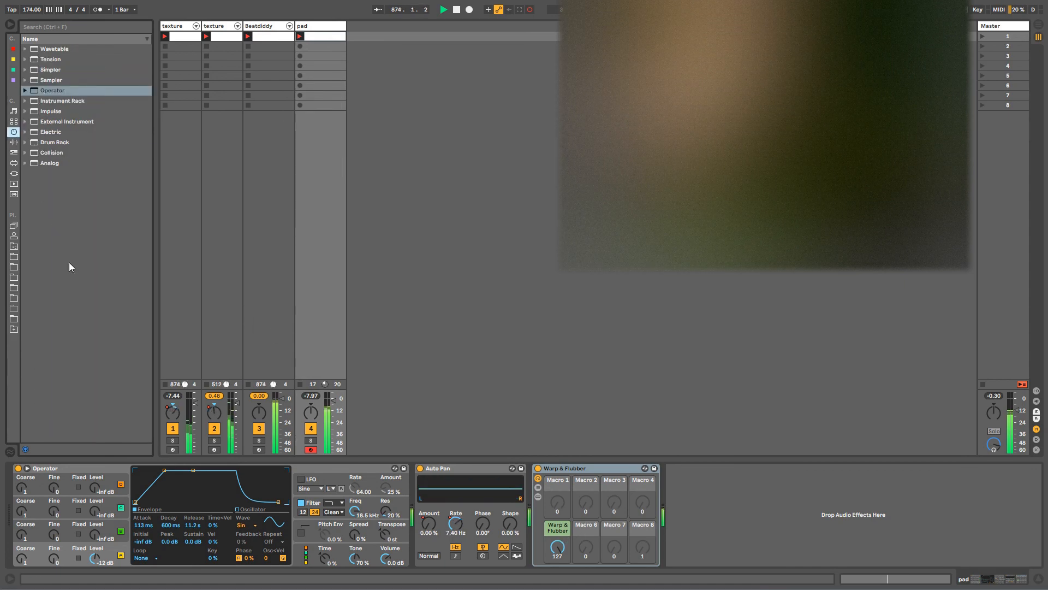
click(562, 470)
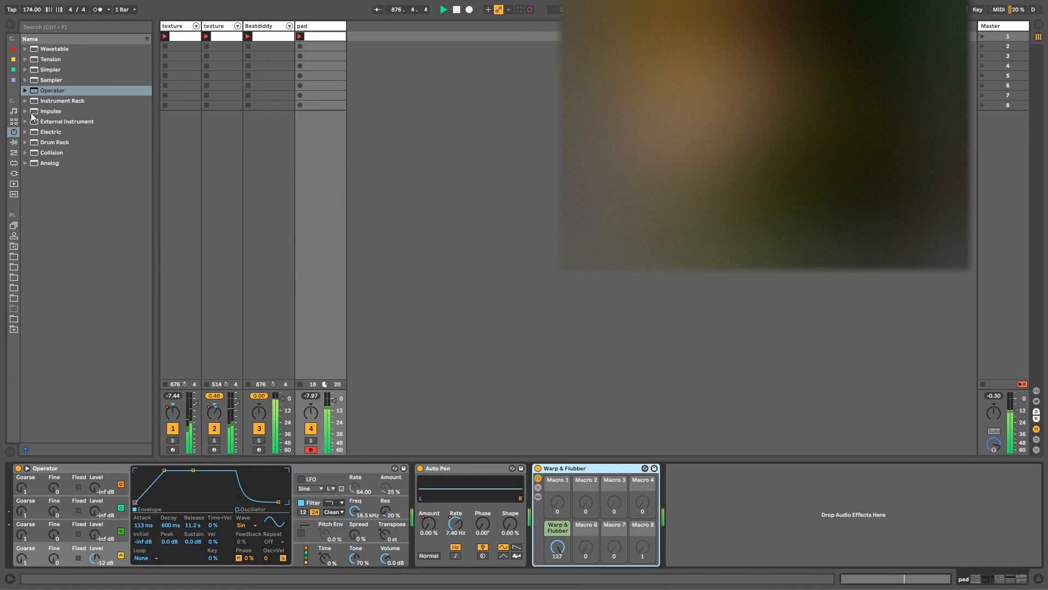
click(14, 142)
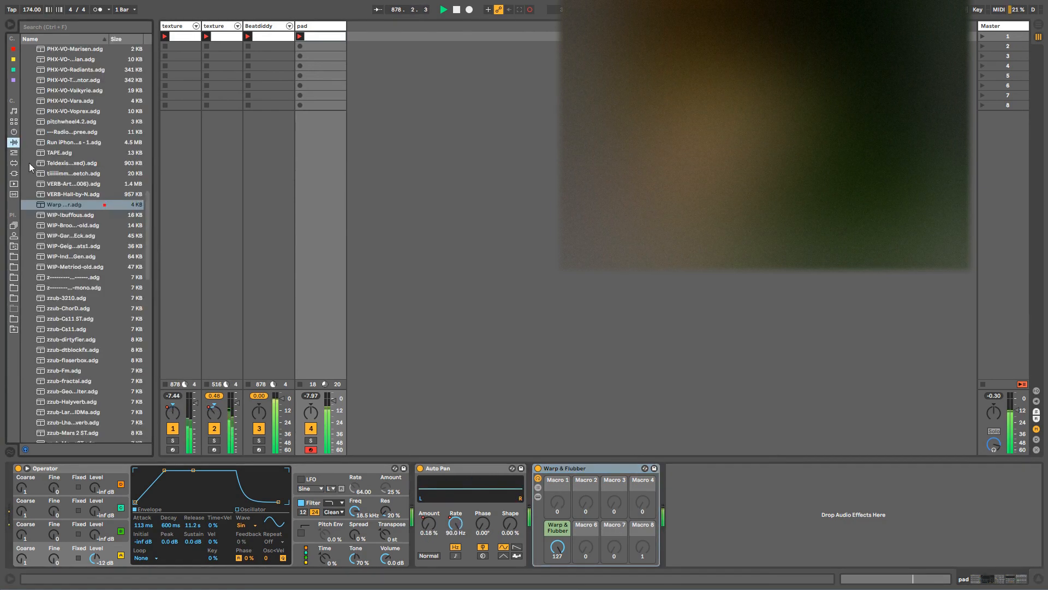
click(149, 111)
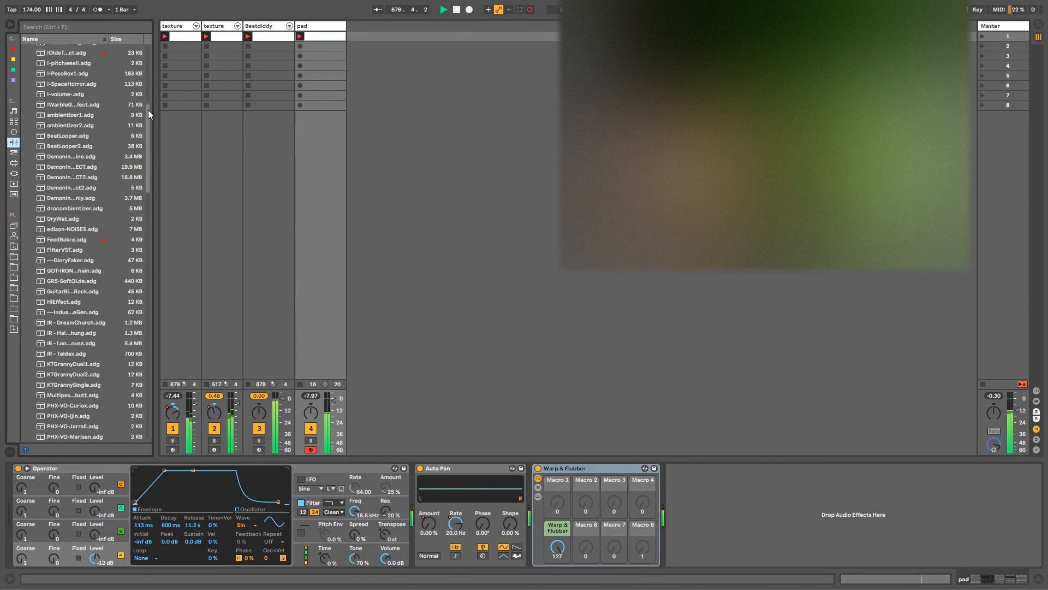
drag(148, 110, 146, 34)
click(29, 58)
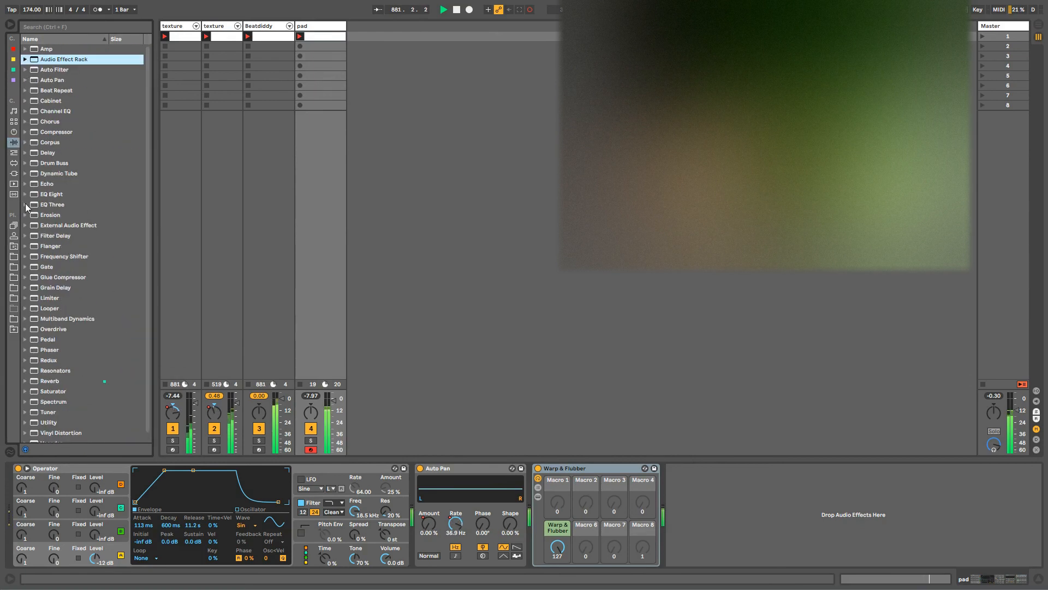
drag(49, 214, 703, 464)
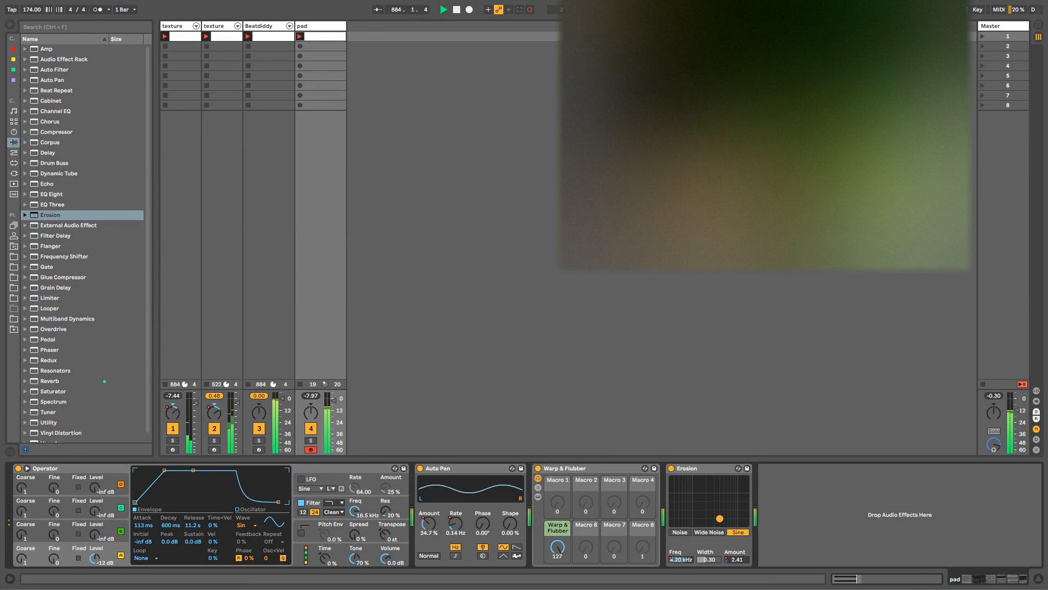
Step: Record sweeping movements of Erosion's frequency and amount as automation in the pad clip
drag(711, 482, 716, 496)
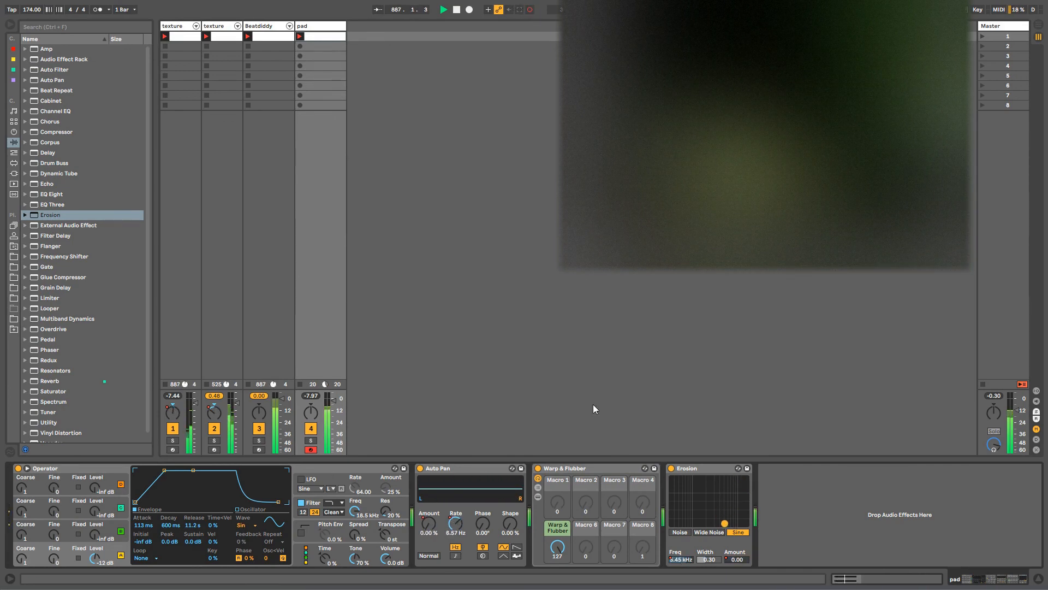
drag(735, 492, 708, 498)
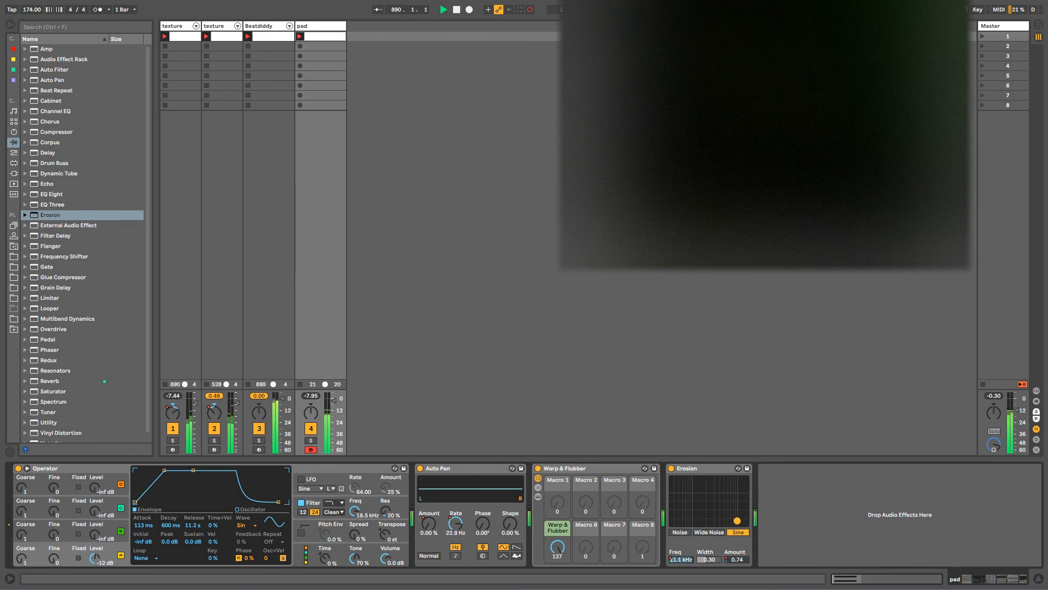
drag(713, 523, 734, 495)
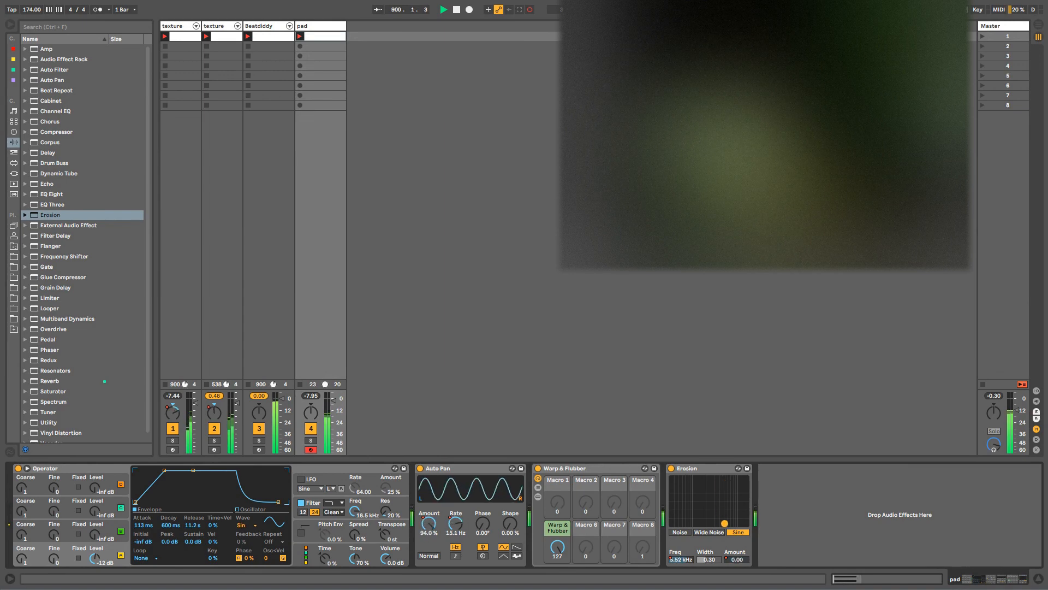
Step: Show the pad clip's Erosion Frequency envelope, unlink it and shorten its loop length to 4 3 3
right_click(684, 561)
click(707, 566)
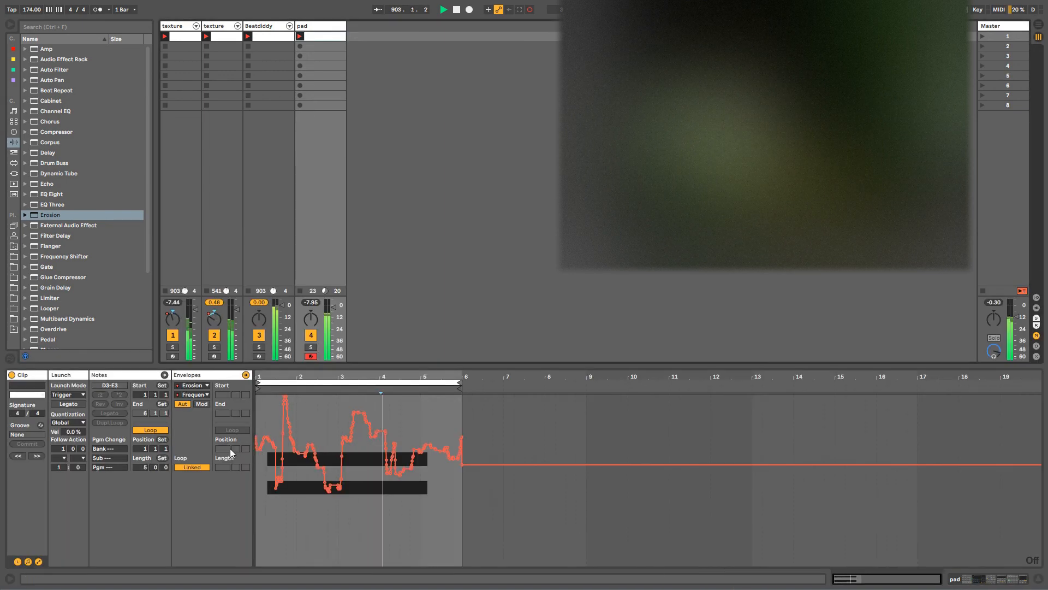
click(201, 466)
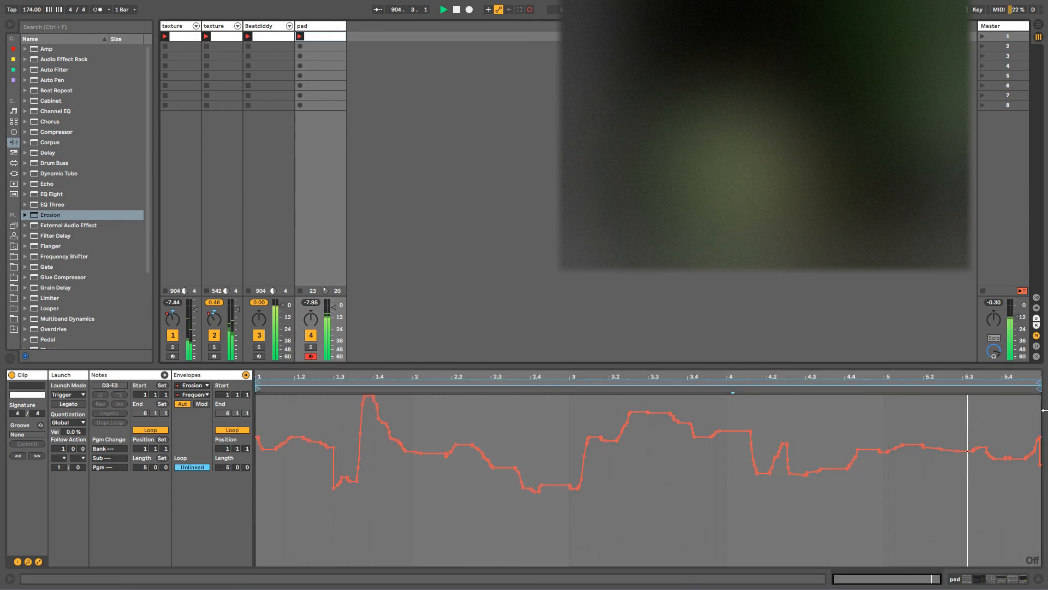
drag(1040, 383, 1033, 382)
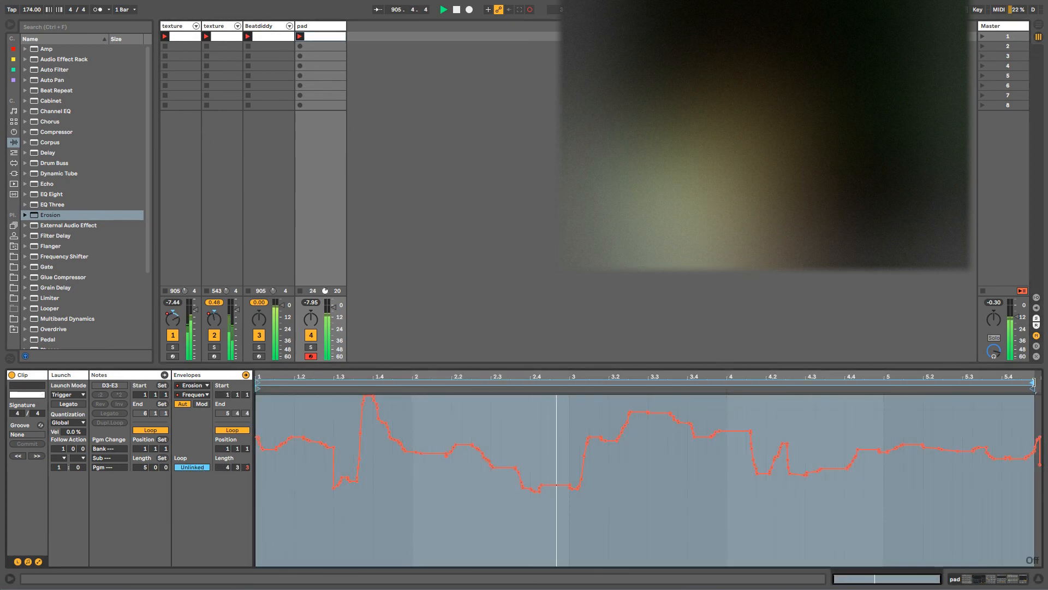
Step: Show the pad clip's Erosion Amount envelope, unlink it and shorten its loop slightly at the end
double_click(307, 26)
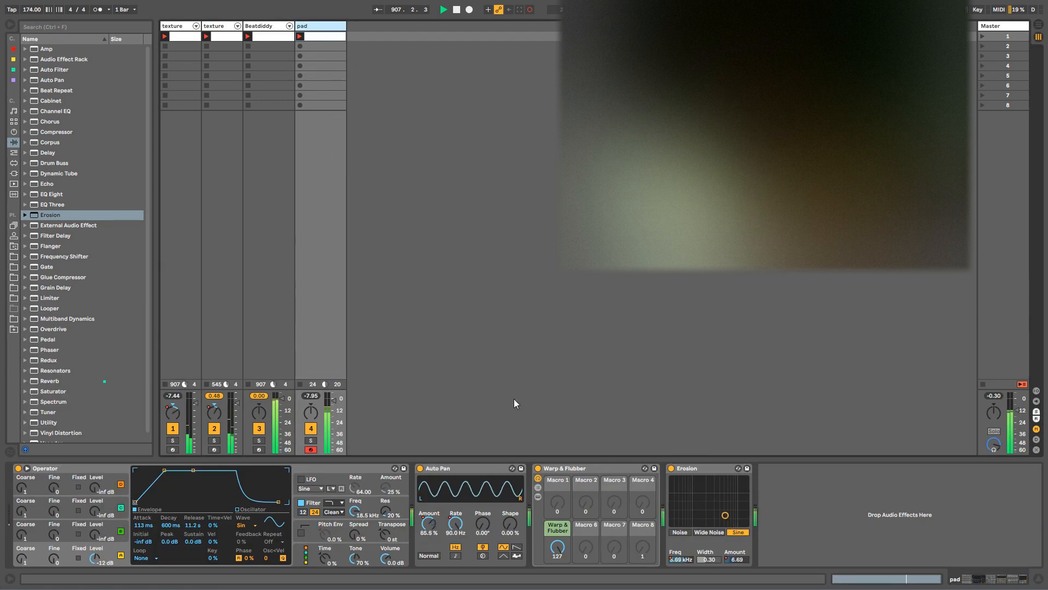
right_click(737, 560)
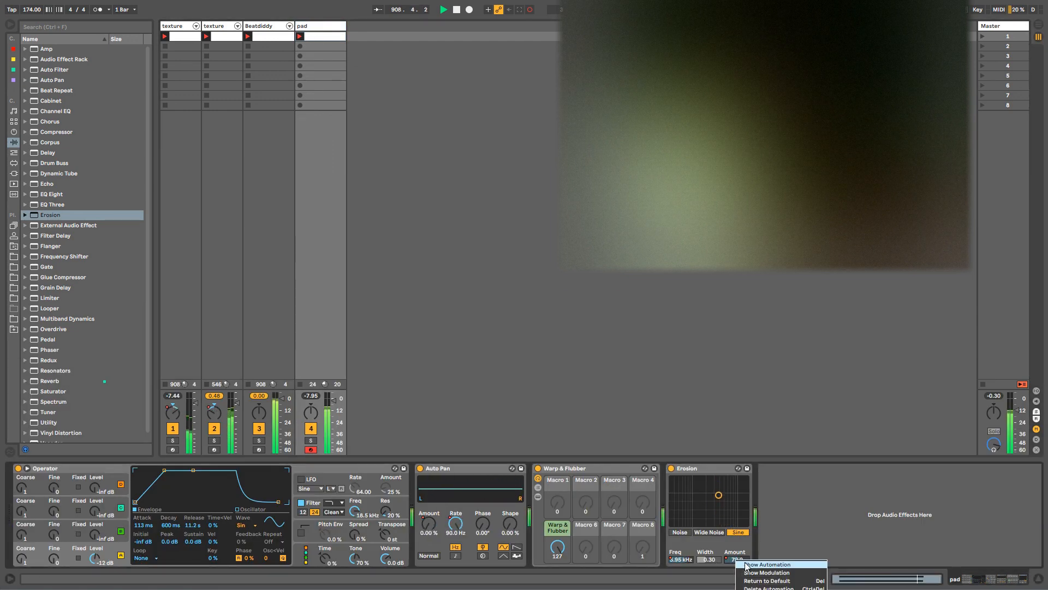
click(763, 565)
click(183, 468)
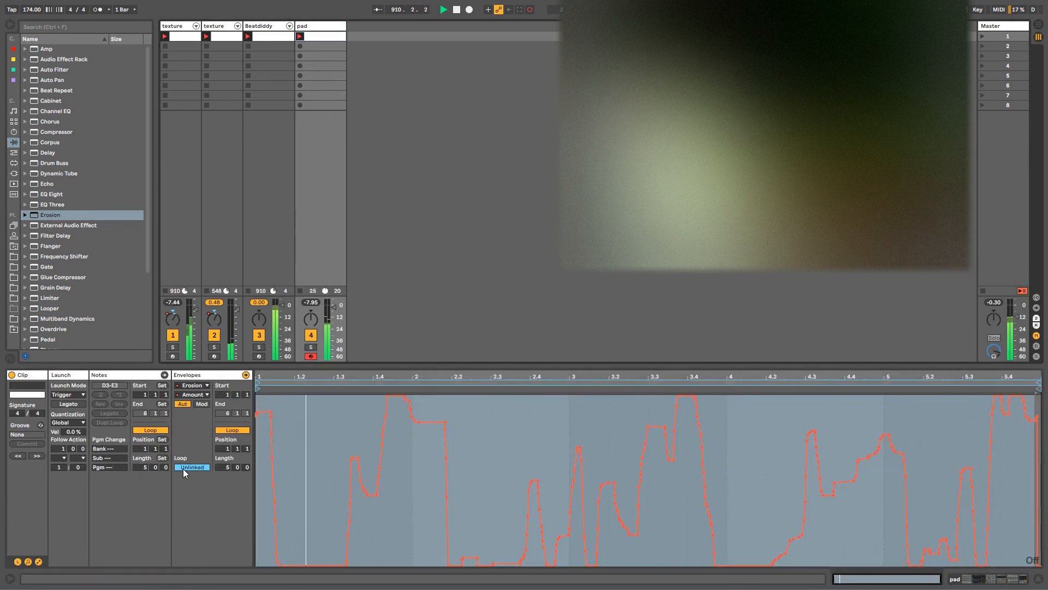
drag(1029, 381, 1029, 384)
drag(1028, 382, 1013, 384)
click(328, 28)
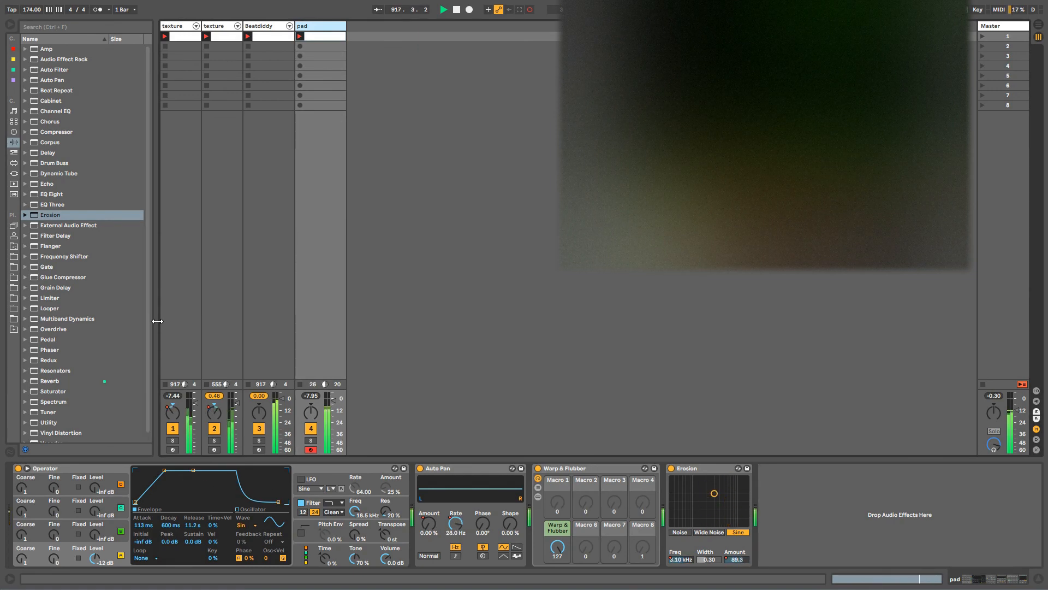
Step: Narrow the browser slightly and record movements of the Warp & Flubber macro as automation on the pad track
drag(157, 321, 152, 321)
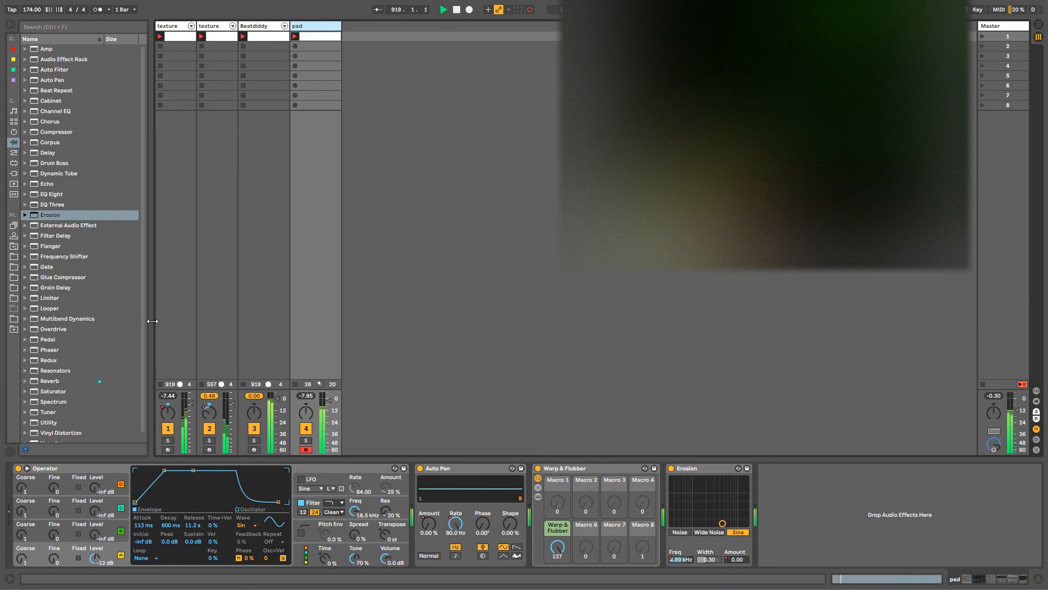
click(587, 466)
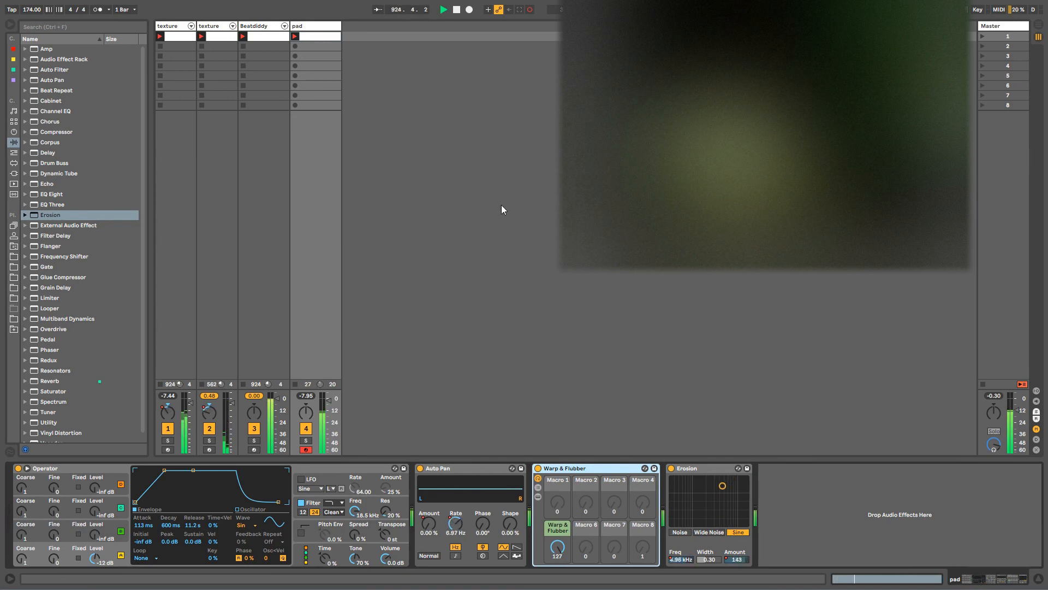
mouse_move(555, 545)
mouse_down()
mouse_move(556, 587)
mouse_move(556, 546)
mouse_up()
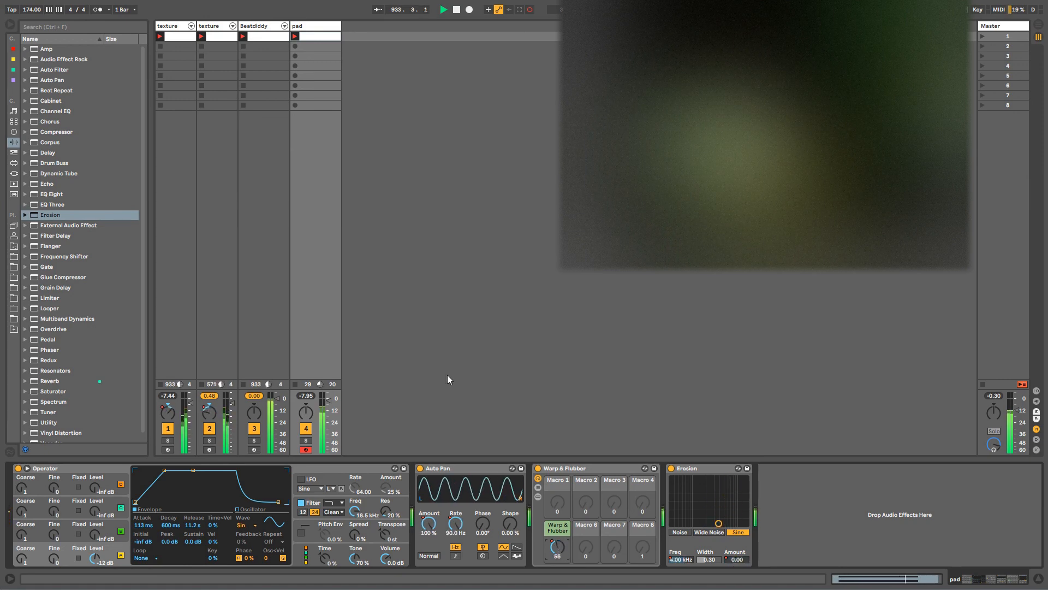
Step: Add Chorus after Erosion on the pad track and turn off session recording
double_click(53, 121)
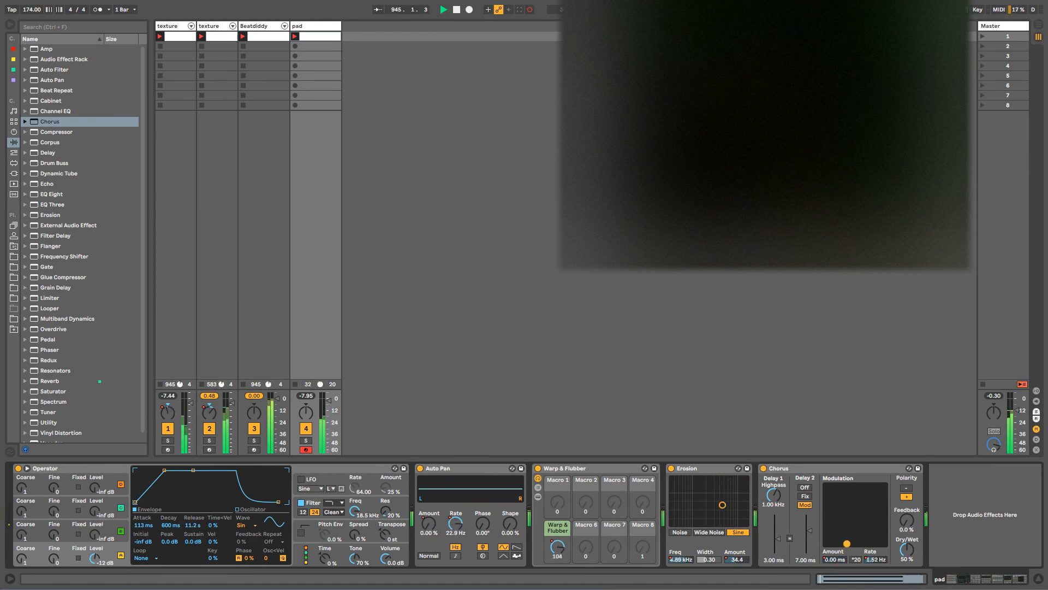
click(222, 34)
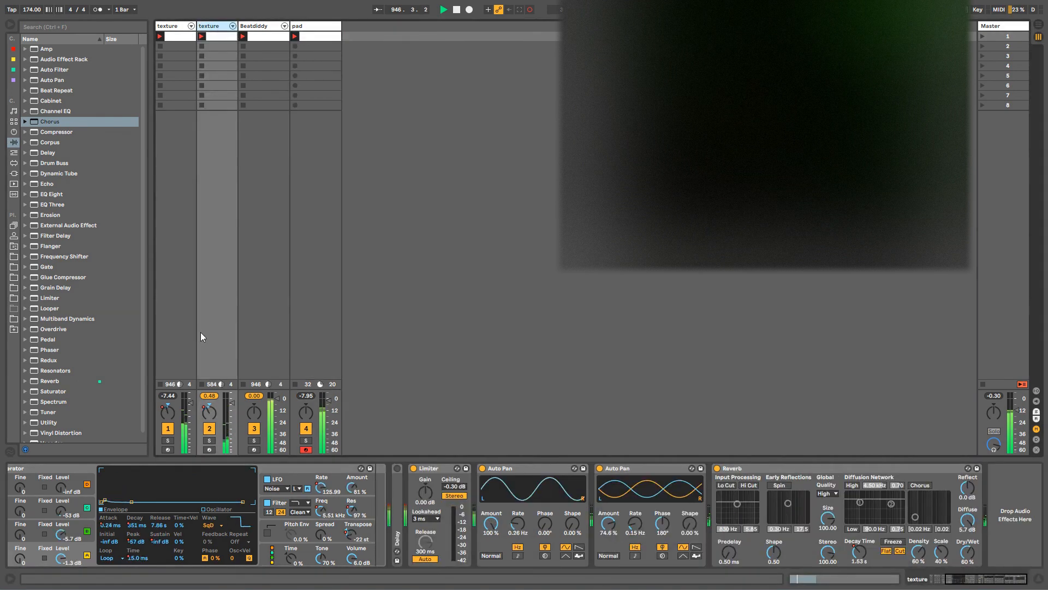
click(529, 10)
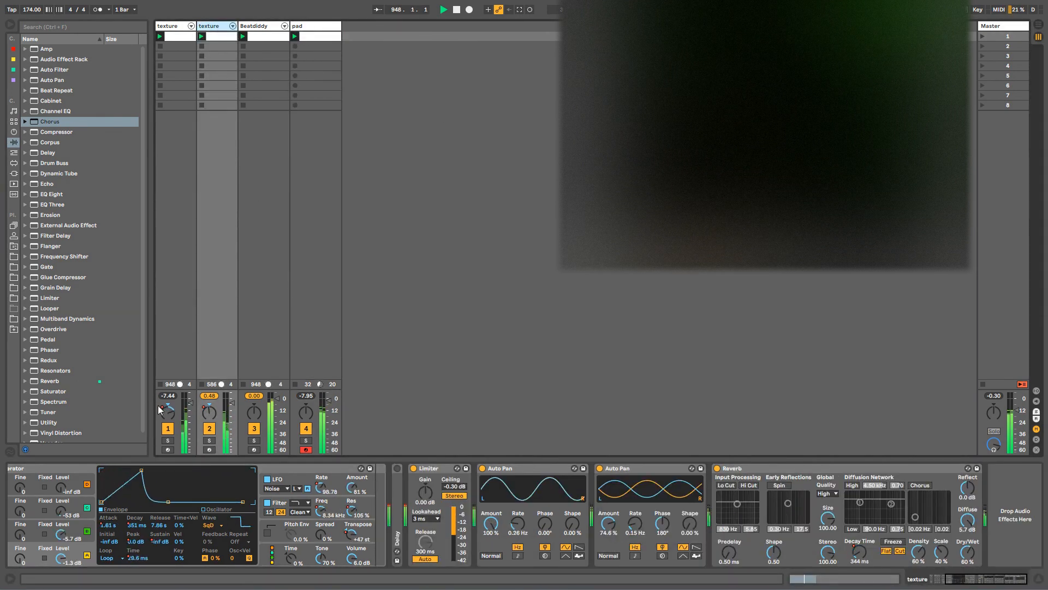
Step: Examine the second texture track's device chain, folding the instrument rack to see the Limiter, Auto Pans and Reverb
click(443, 468)
click(483, 468)
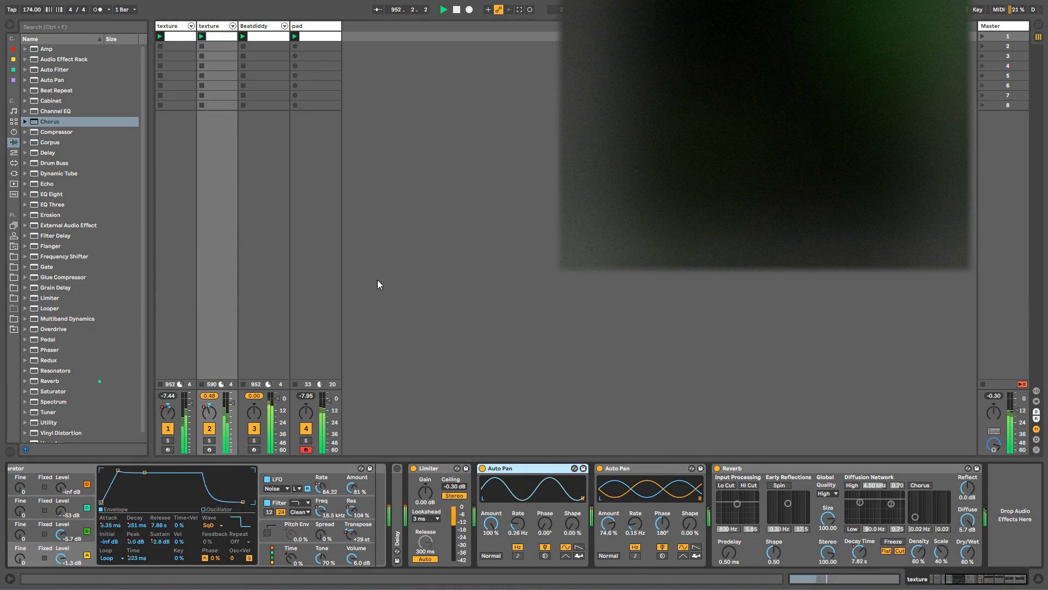
click(995, 582)
drag(995, 581, 965, 582)
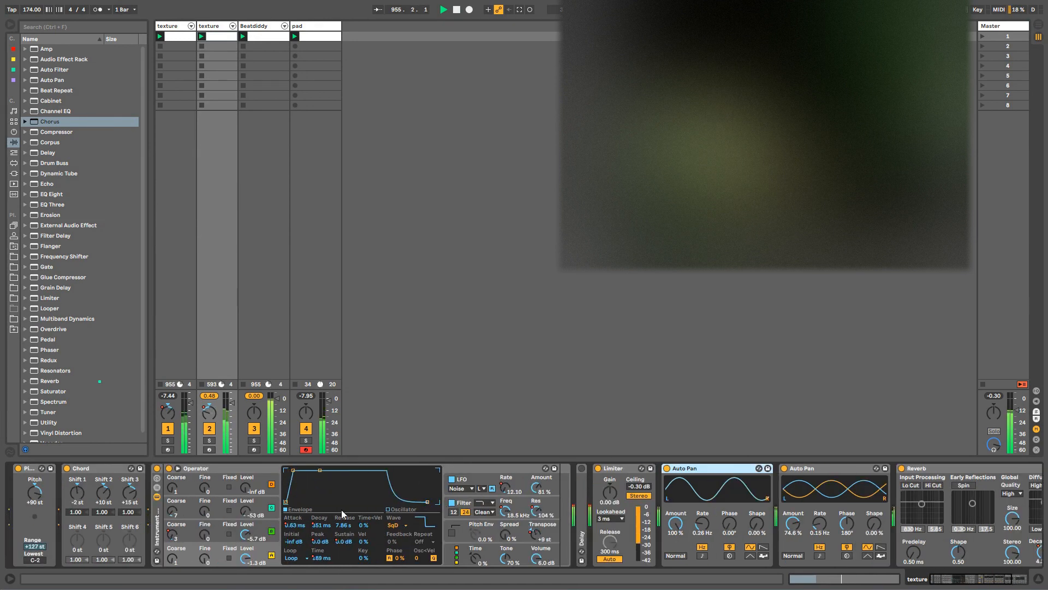
click(108, 473)
double_click(157, 523)
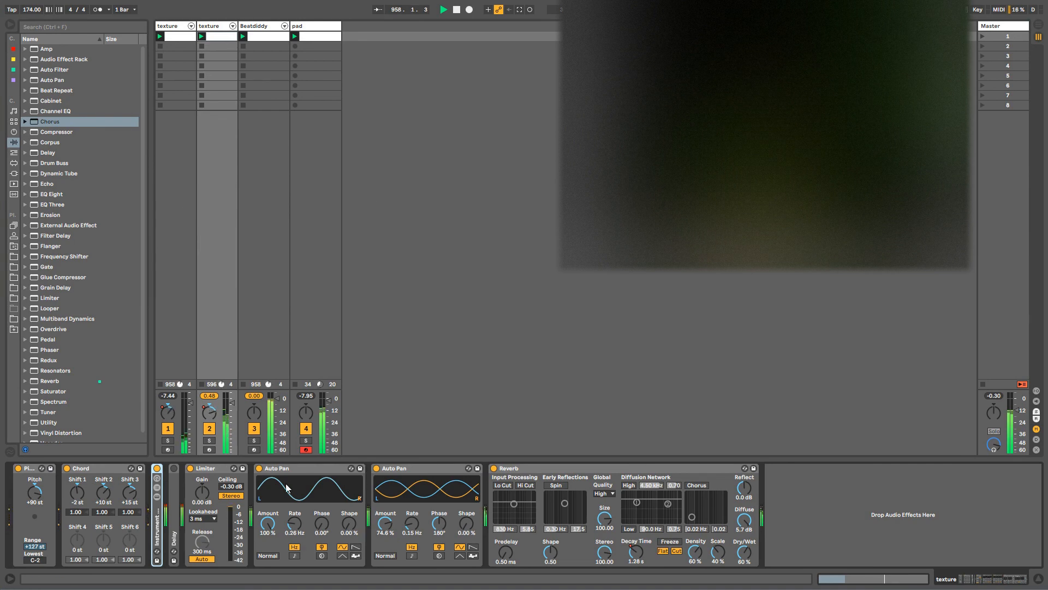
double_click(520, 469)
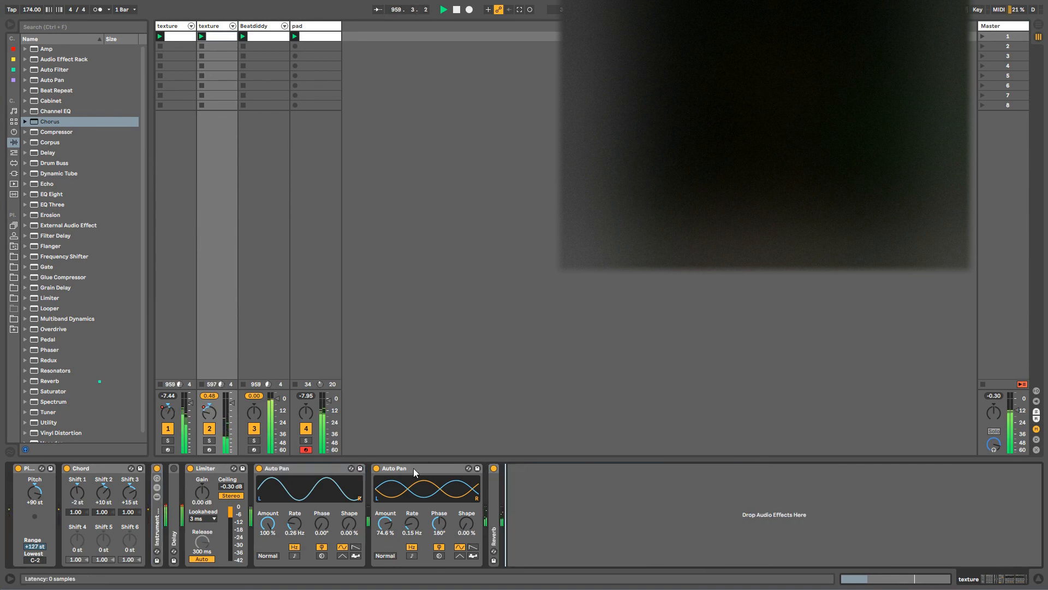
double_click(494, 483)
click(309, 469)
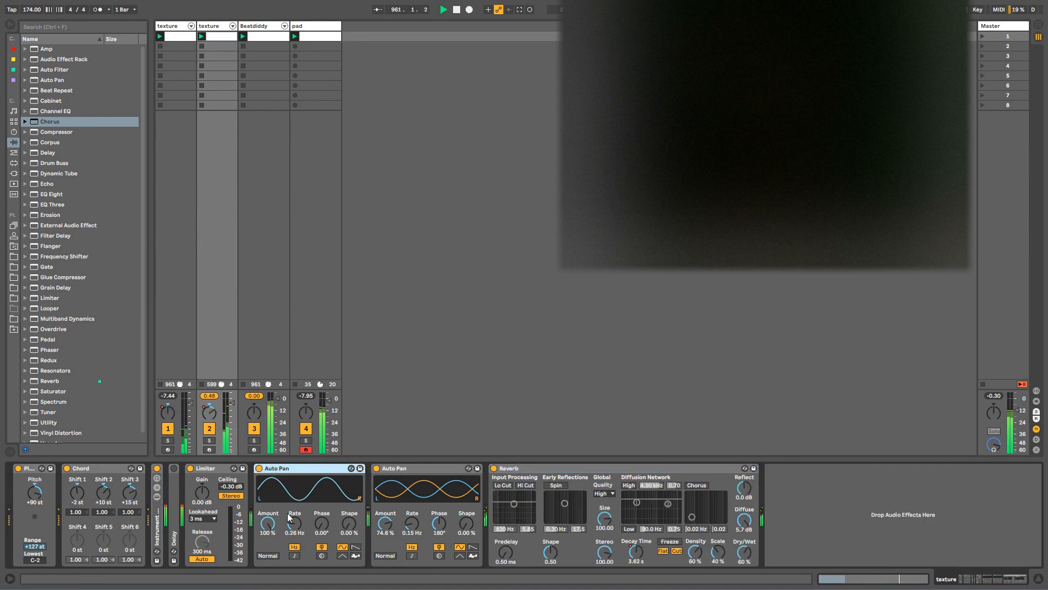
Step: Try a different transposition on the pad track's Operator and reset it to 0 st
click(310, 343)
key(Tab)
key(Tab)
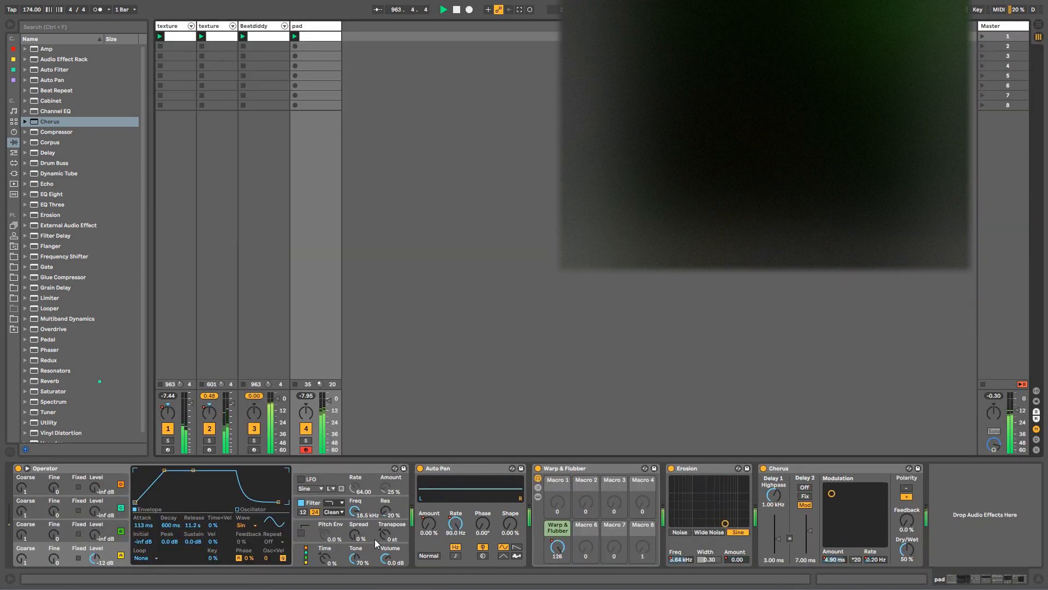
drag(387, 535, 386, 519)
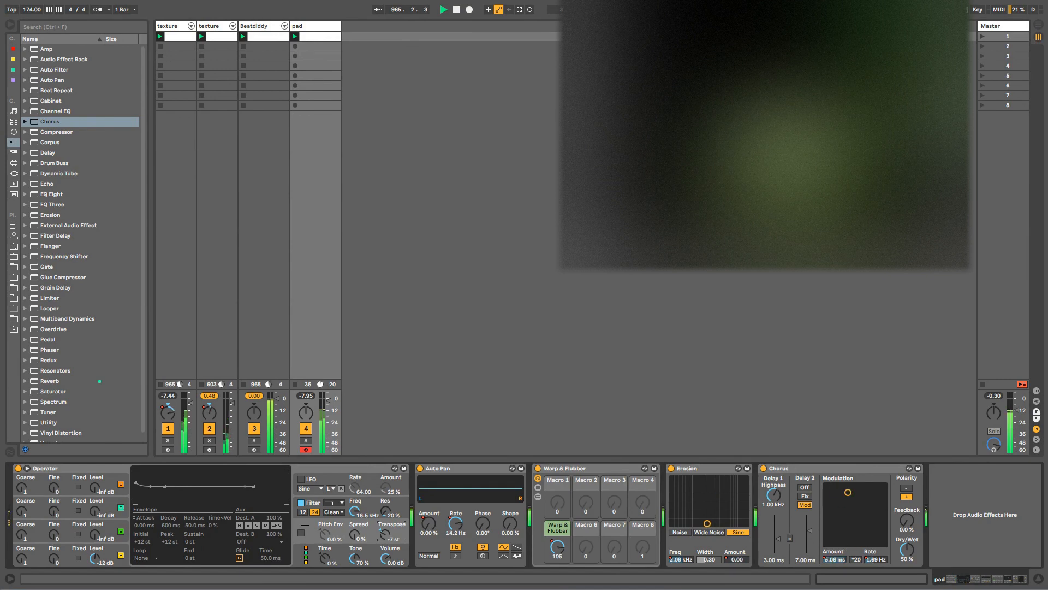
double_click(387, 534)
Step: Group the two texture tracks, Beatdiddy and pad into one group track
click(172, 27)
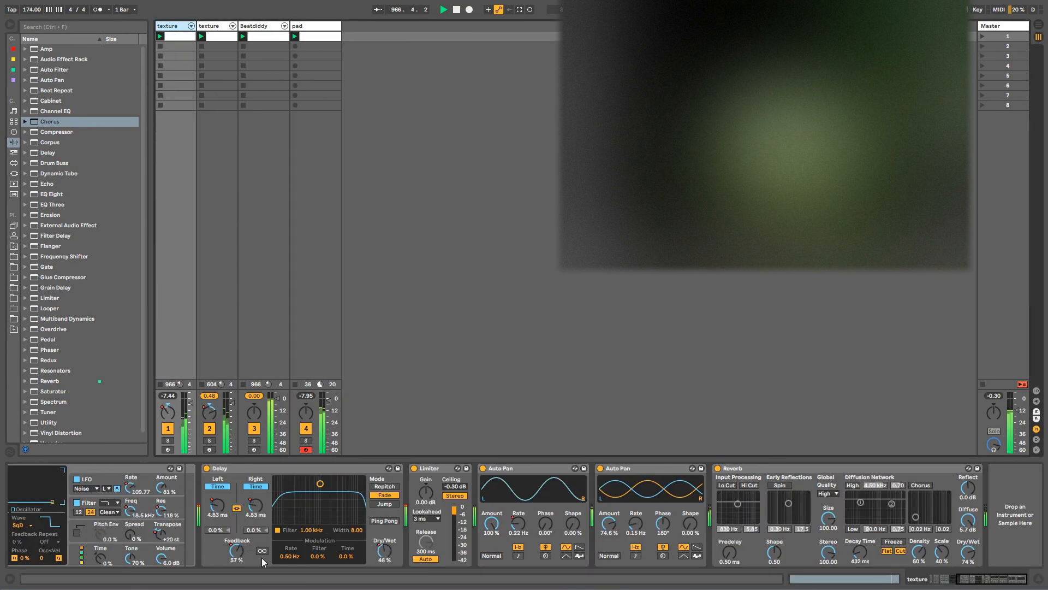
scroll(78, 477, left, 5)
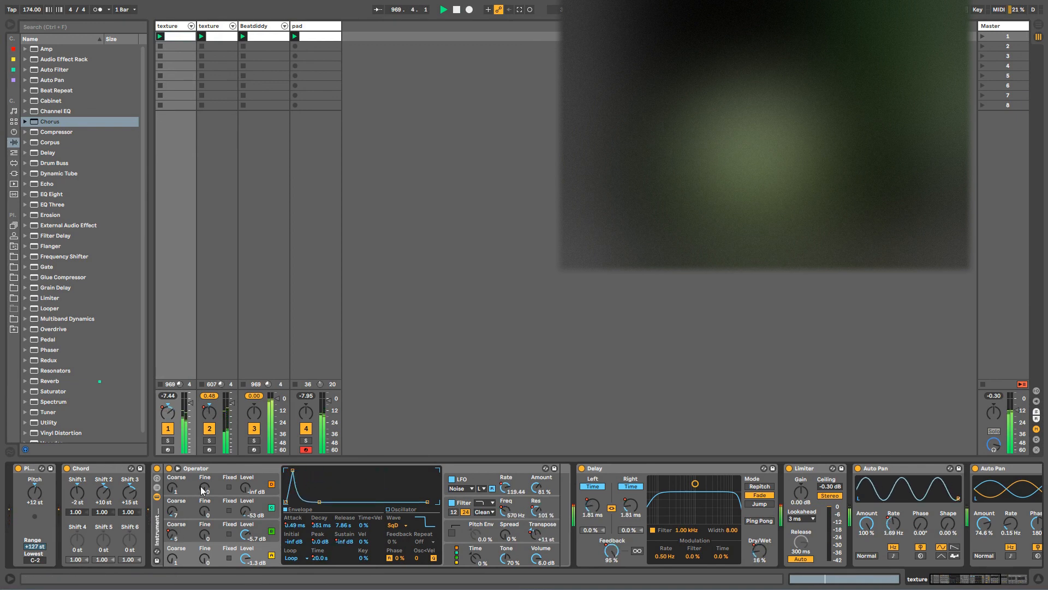
click(307, 36)
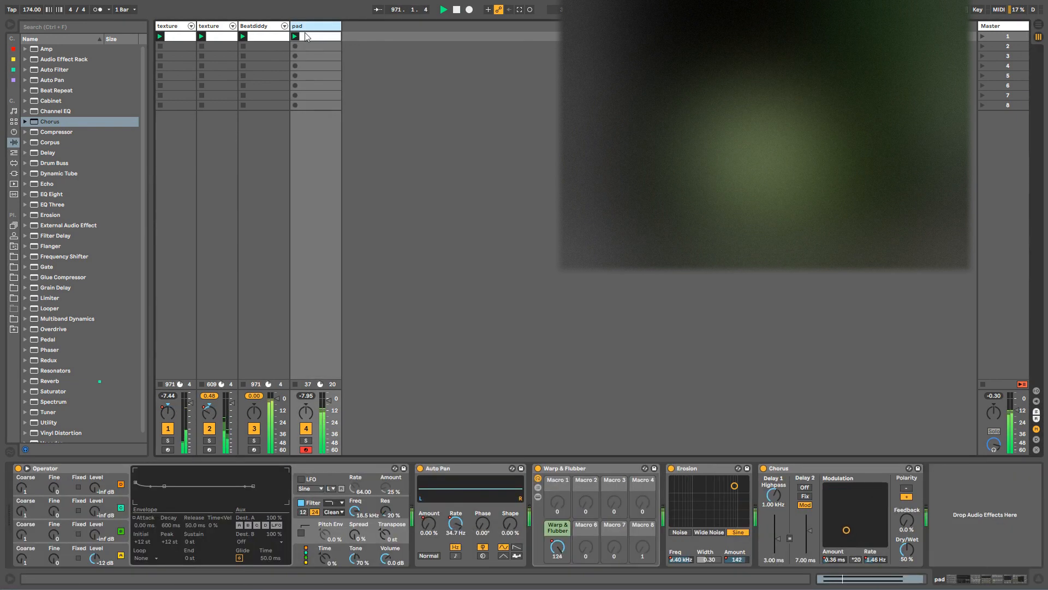
shift+click(170, 29)
key(ctrl+g)
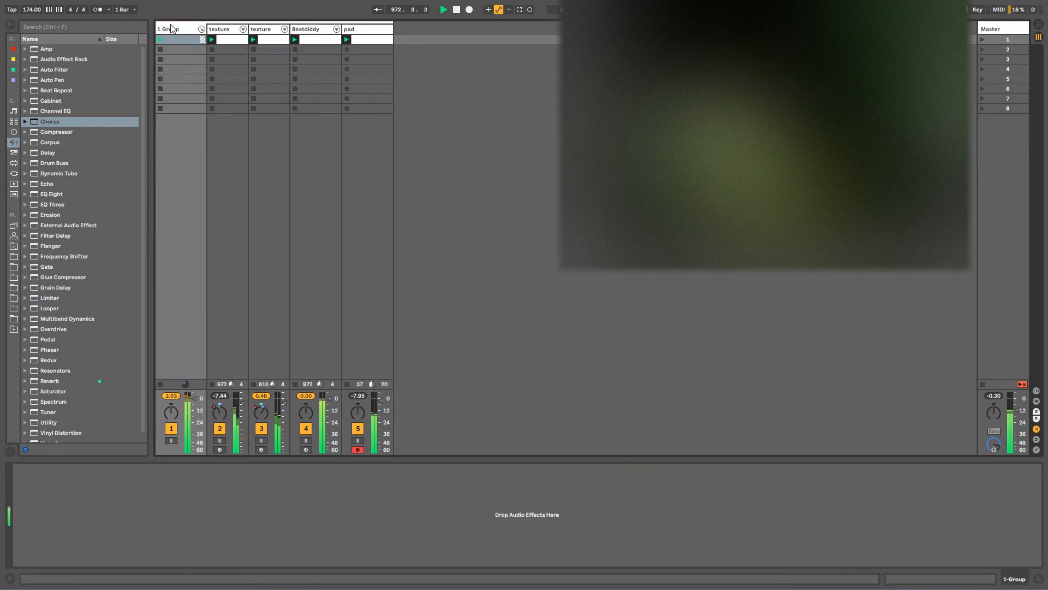
click(179, 28)
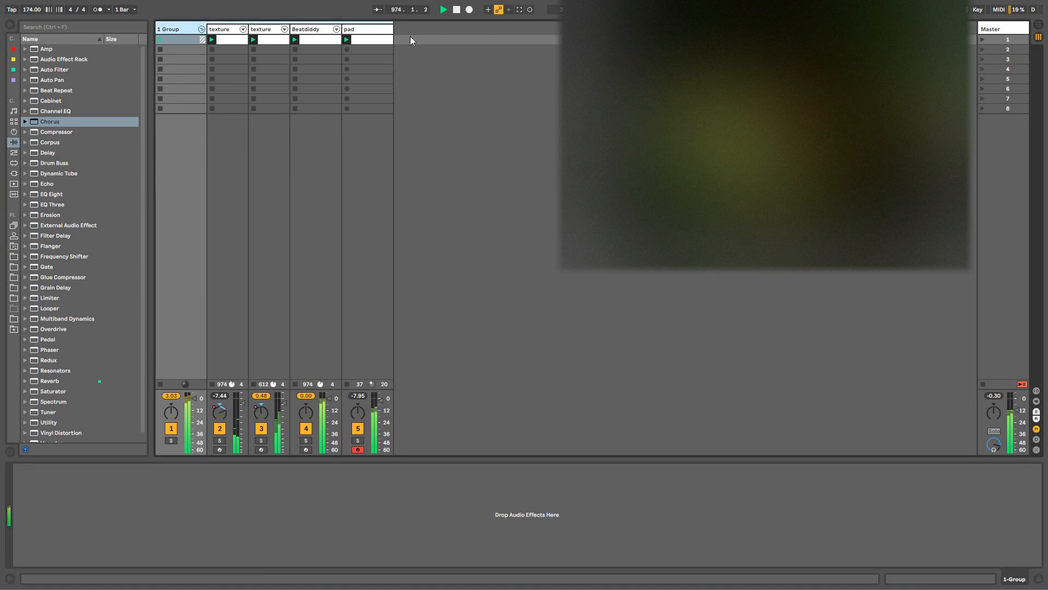
Step: Insert a new MIDI track beside the group and name it GRPFX
key(ctrl+shift+t)
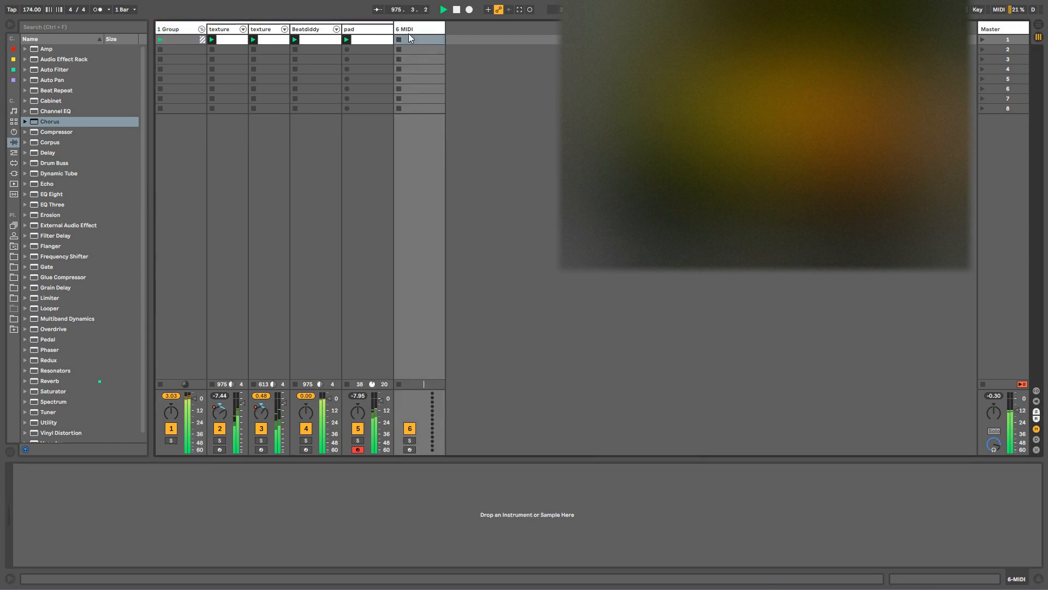
click(409, 26)
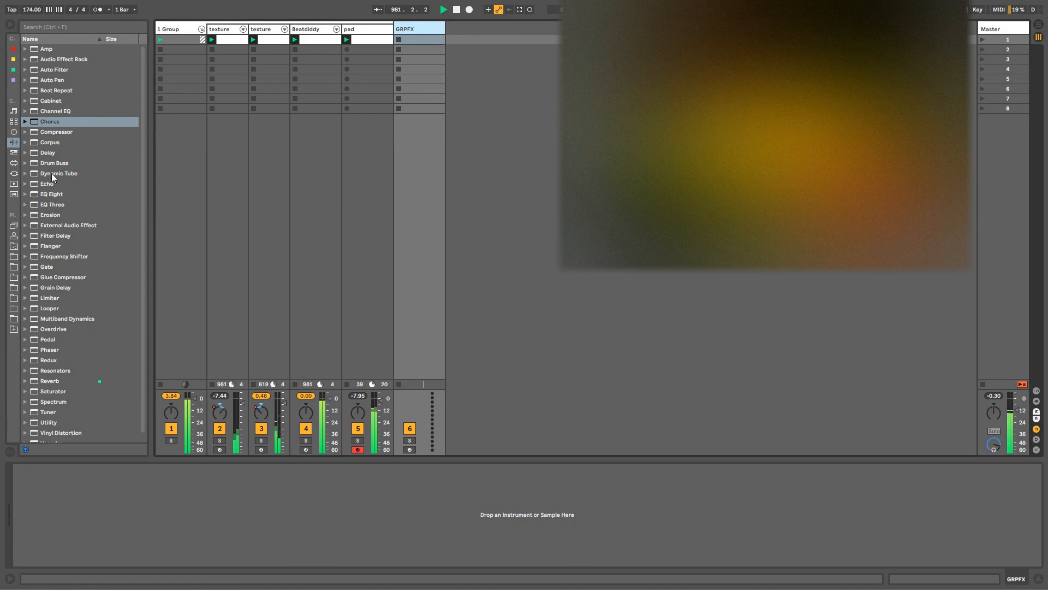
Step: Add a Gate to the GRPFX track and expand its sidechain section
click(142, 132)
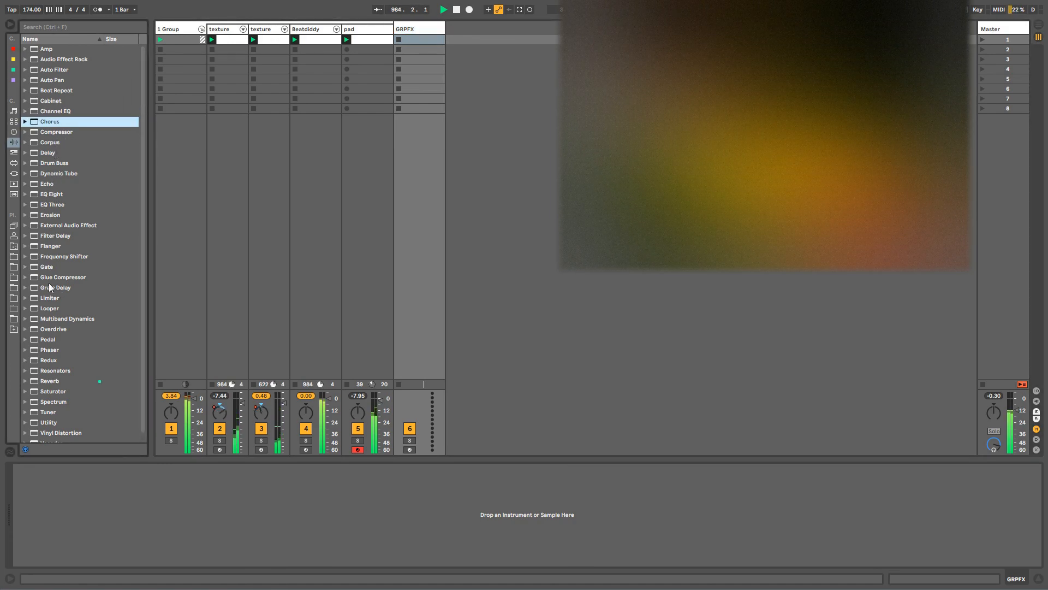
drag(48, 267, 113, 266)
drag(372, 103, 418, 60)
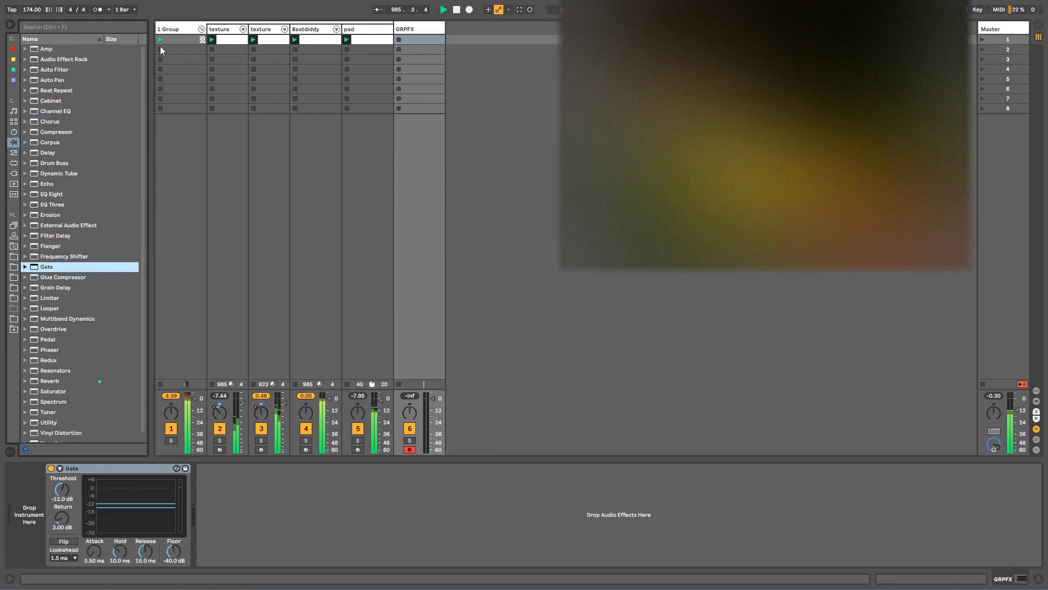
click(59, 468)
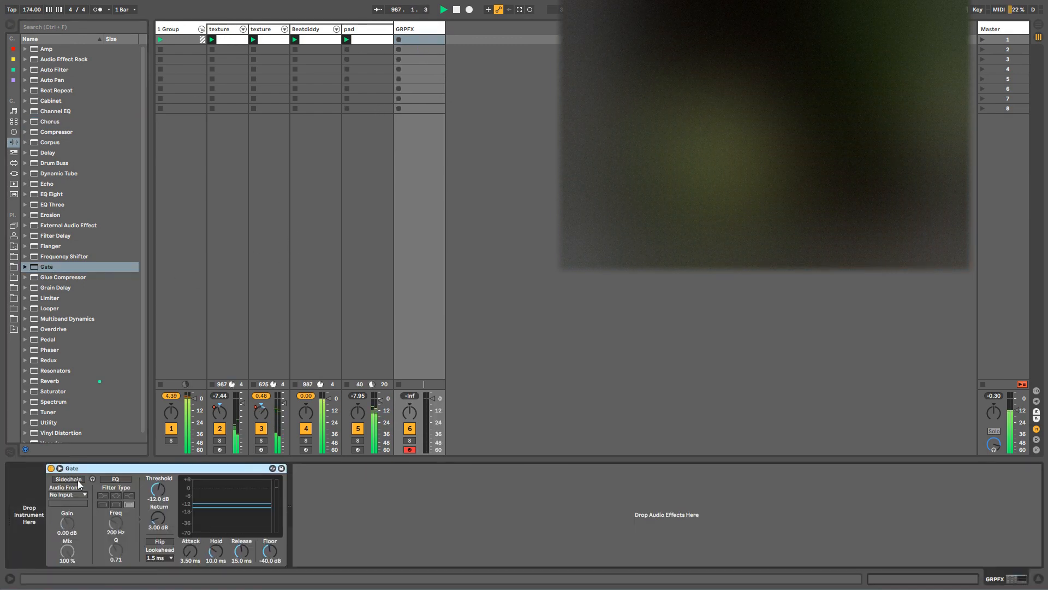
Step: Show the tracks' input and output routing and turn on the Gate's sidechain
key(ctrl+alt+i)
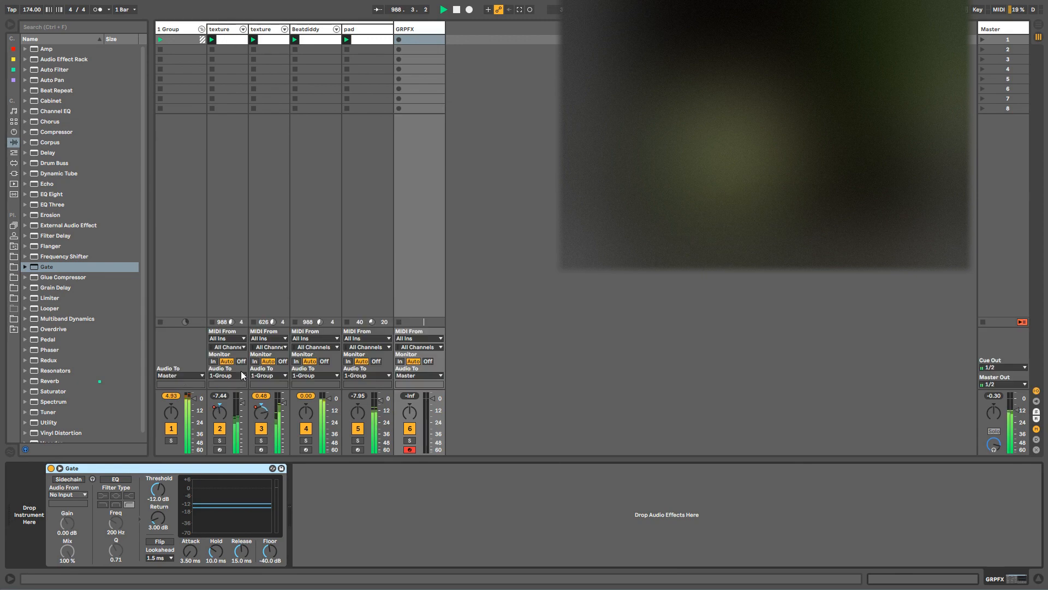
click(177, 375)
click(174, 347)
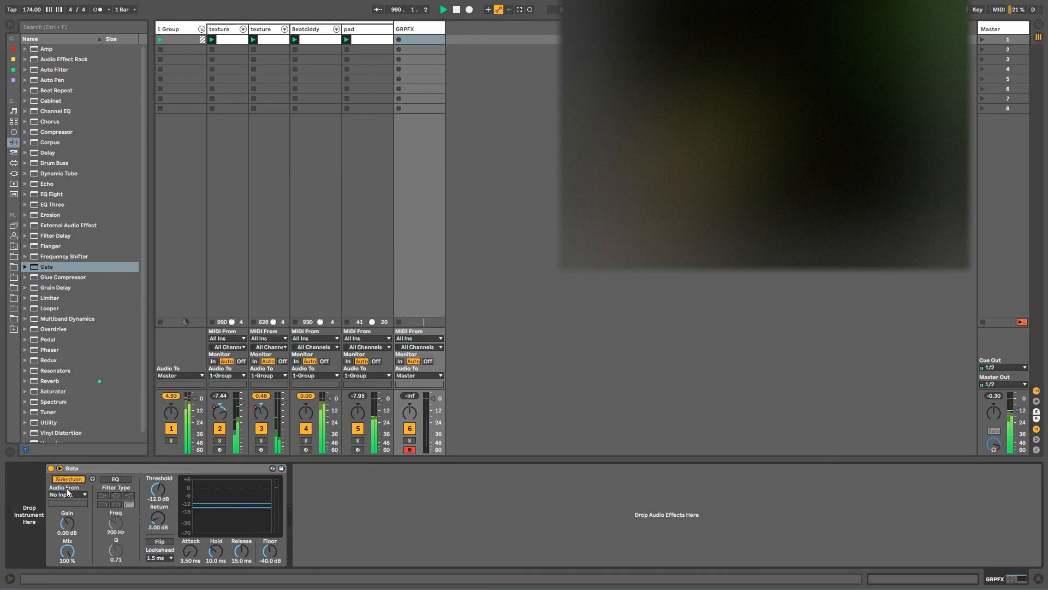
Step: Feed the GRPFX Gate's sidechain from 1-Group with sidechain listen on, and route the group track's output to Sends Only
click(68, 478)
click(67, 494)
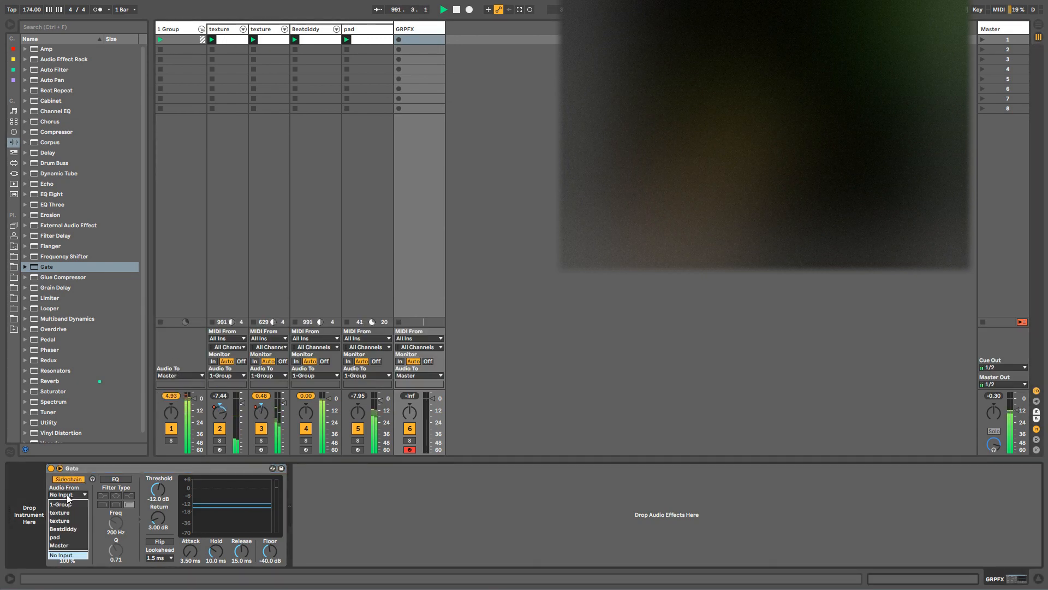
click(65, 504)
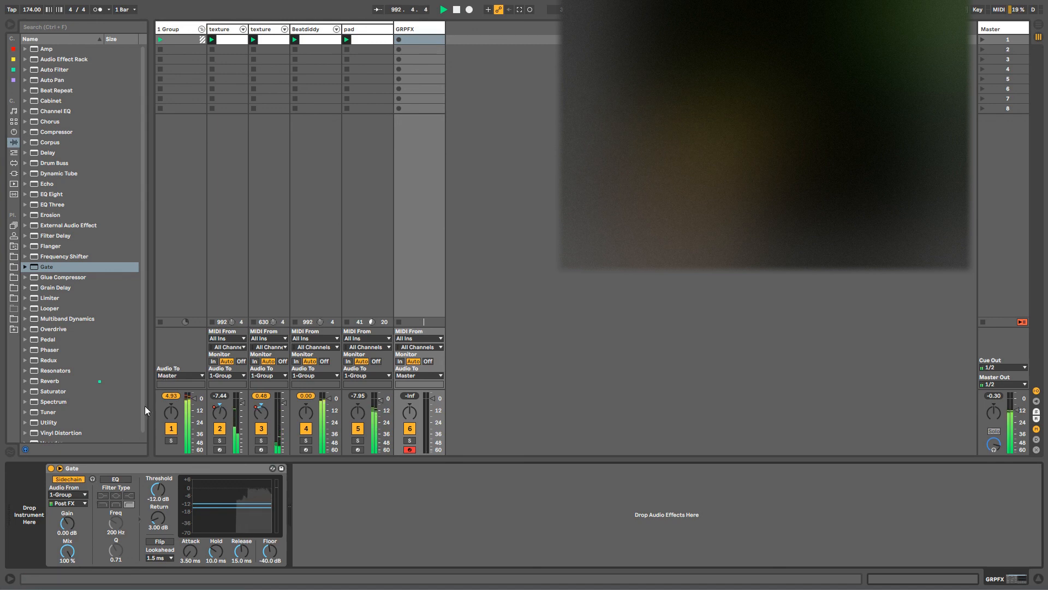
click(93, 480)
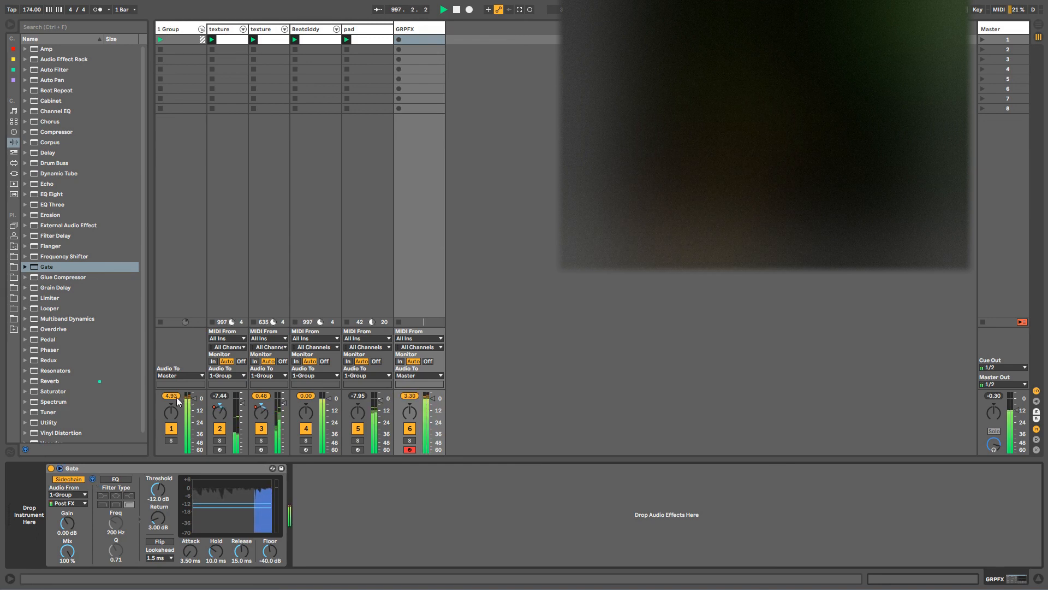
click(188, 375)
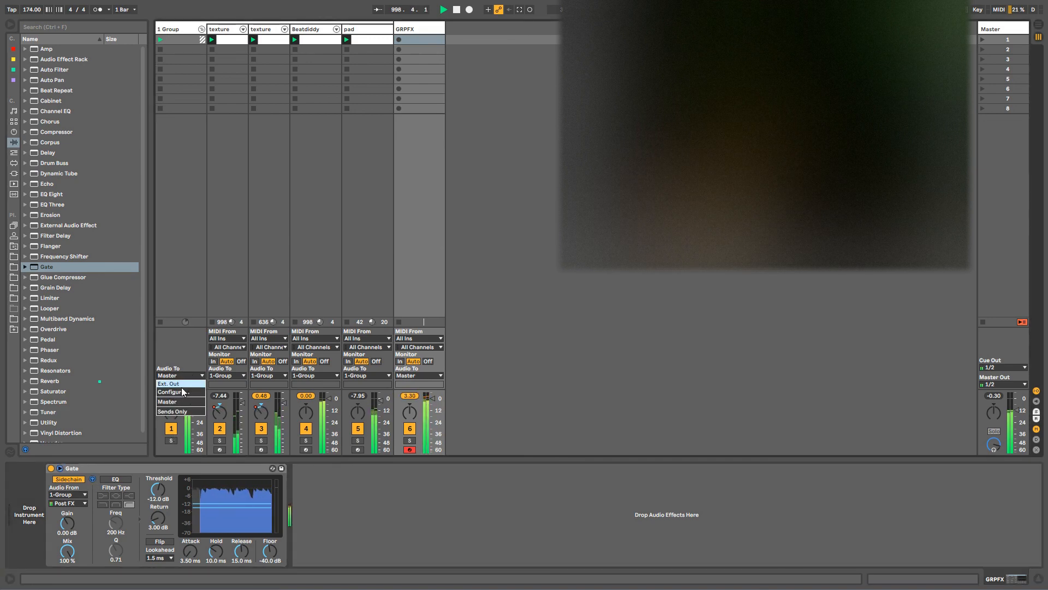
click(173, 411)
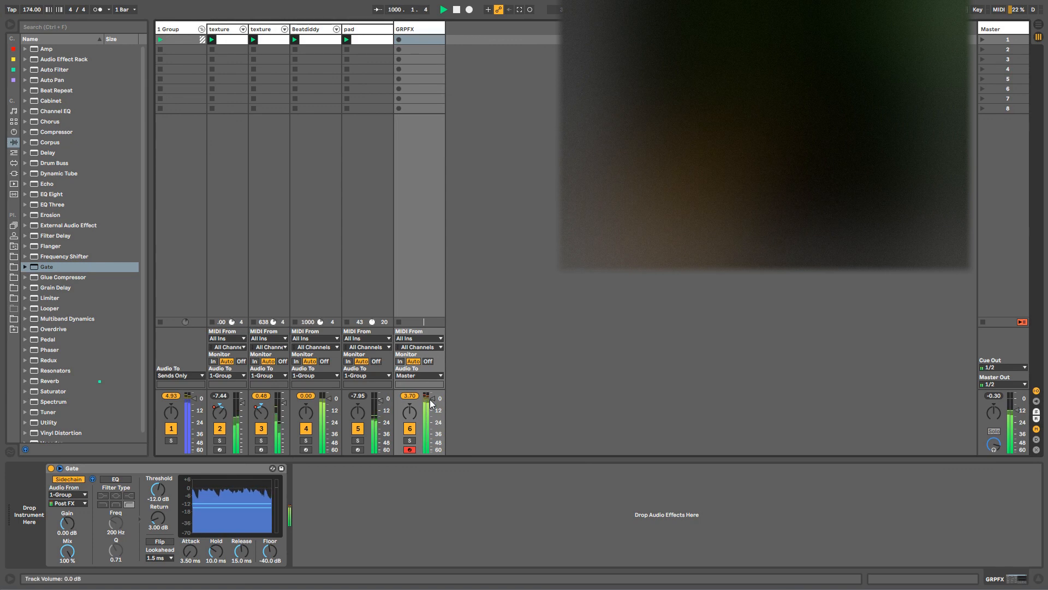
Step: Create an empty MIDI clip in the GRPFX track's first slot and fold the track's Gate device
double_click(412, 39)
click(414, 32)
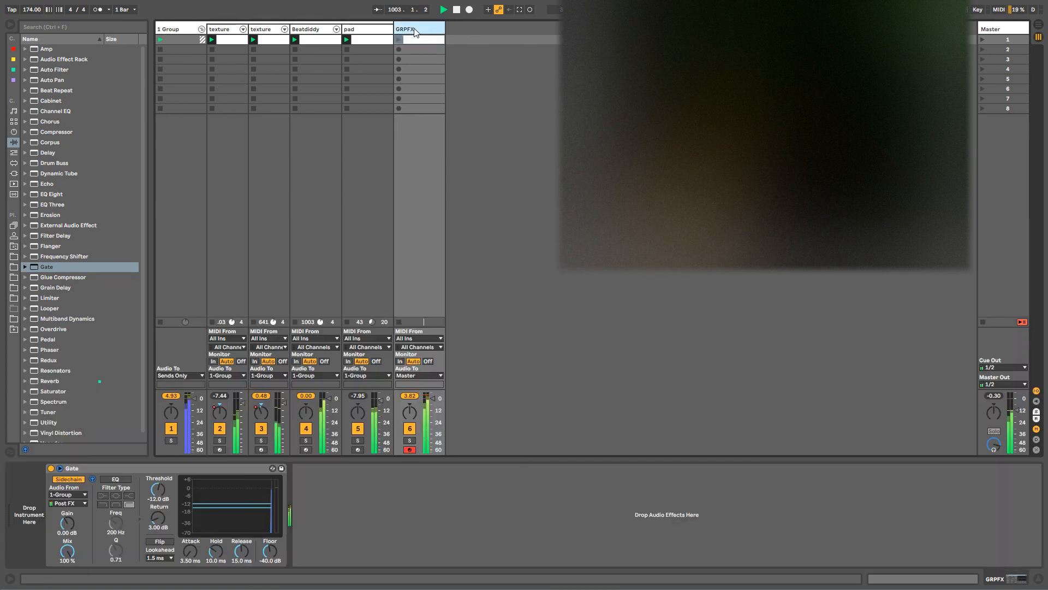
click(419, 49)
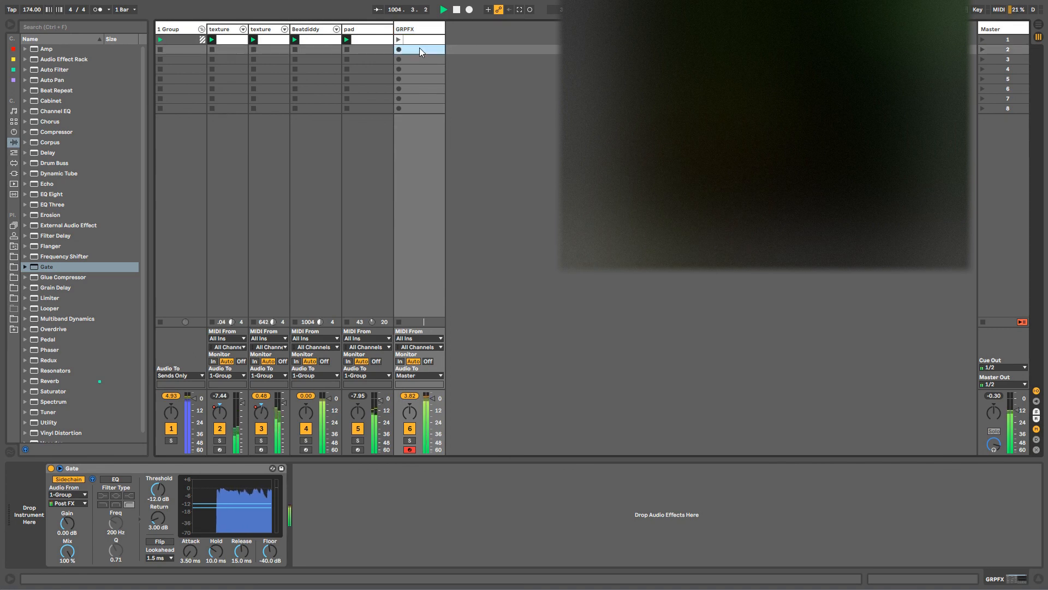
click(420, 88)
click(420, 108)
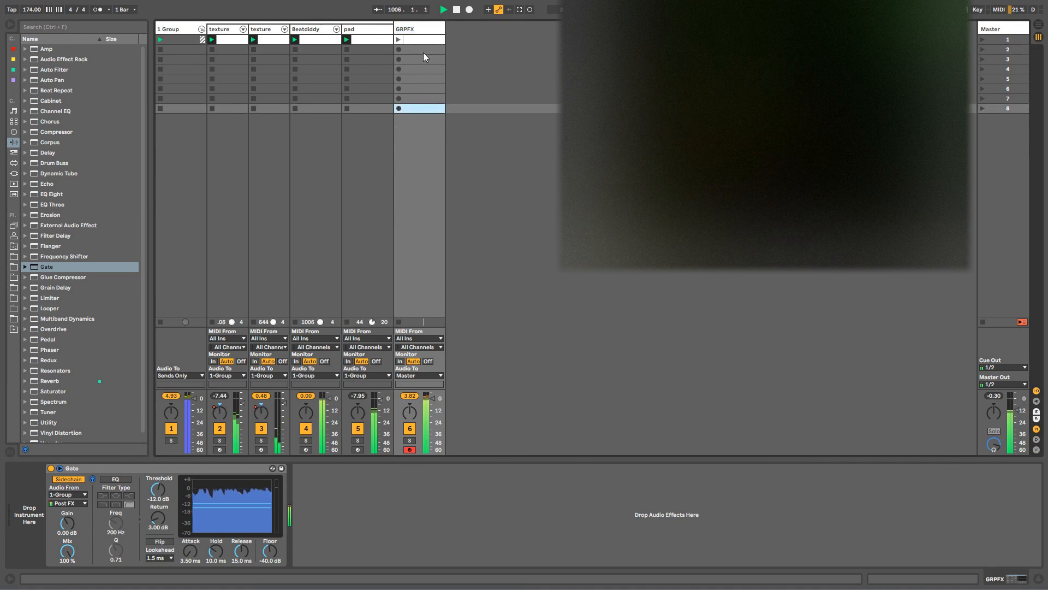
click(424, 53)
click(422, 37)
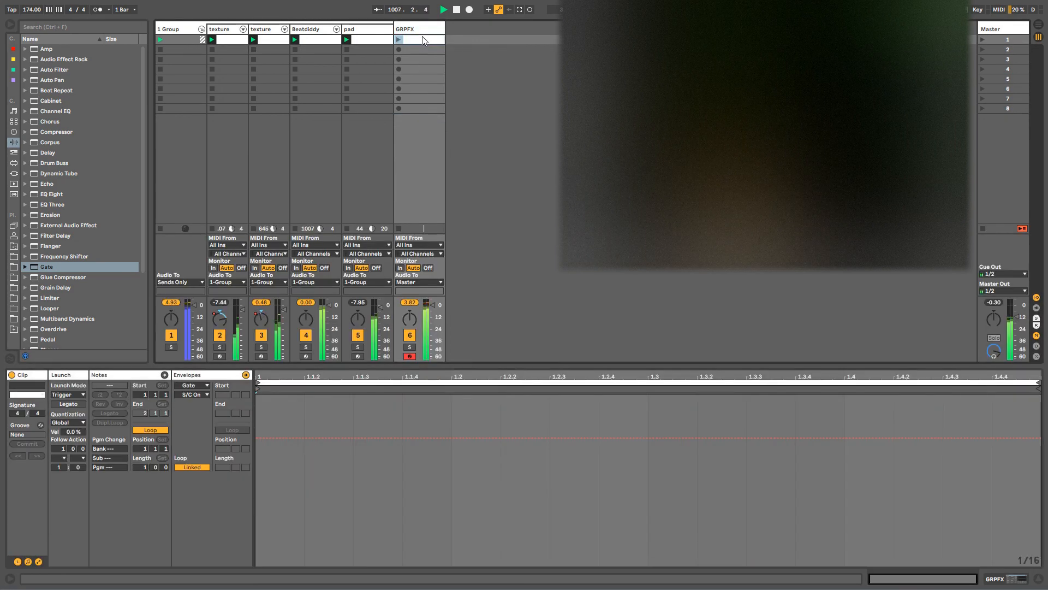
click(420, 30)
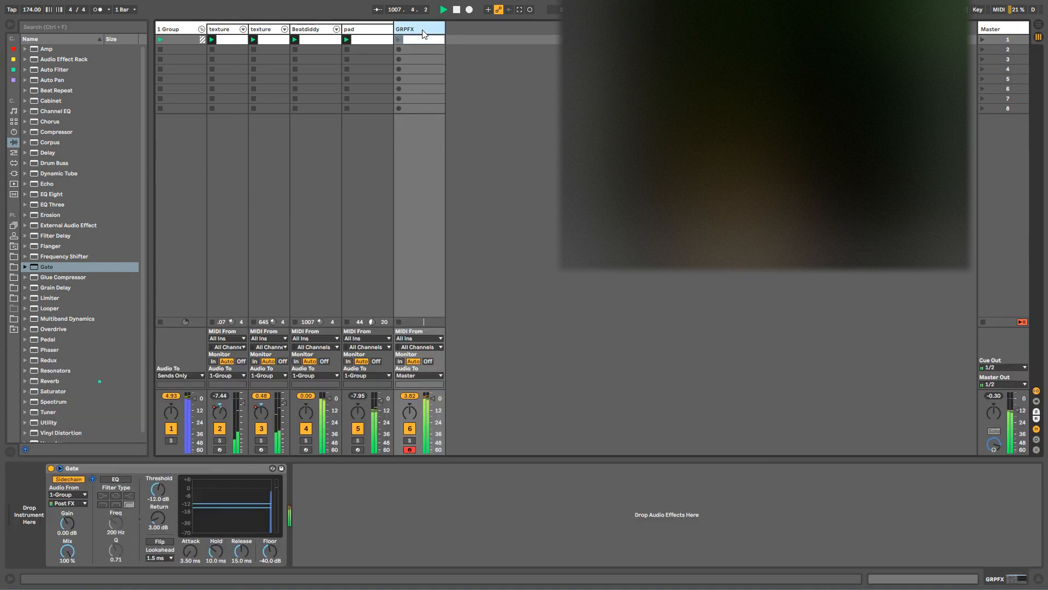
double_click(160, 469)
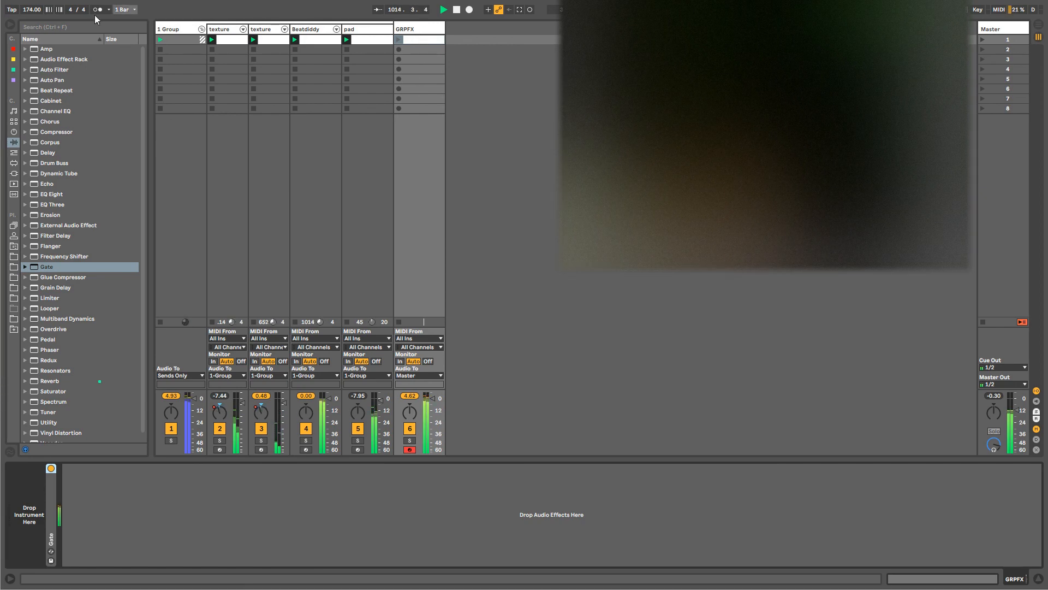
Step: Insert a return track into the set
click(49, 2)
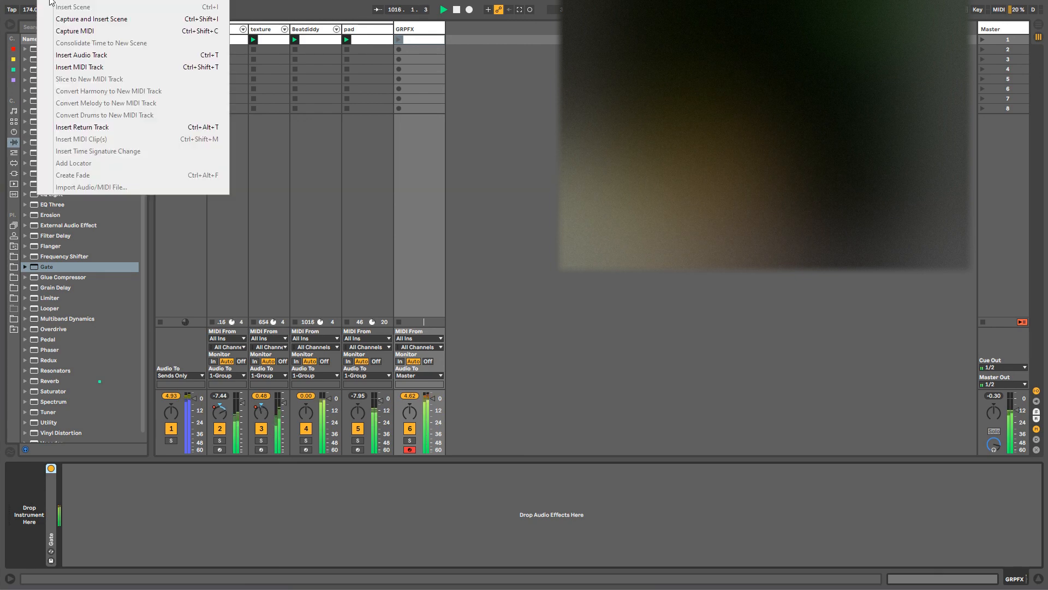
click(90, 128)
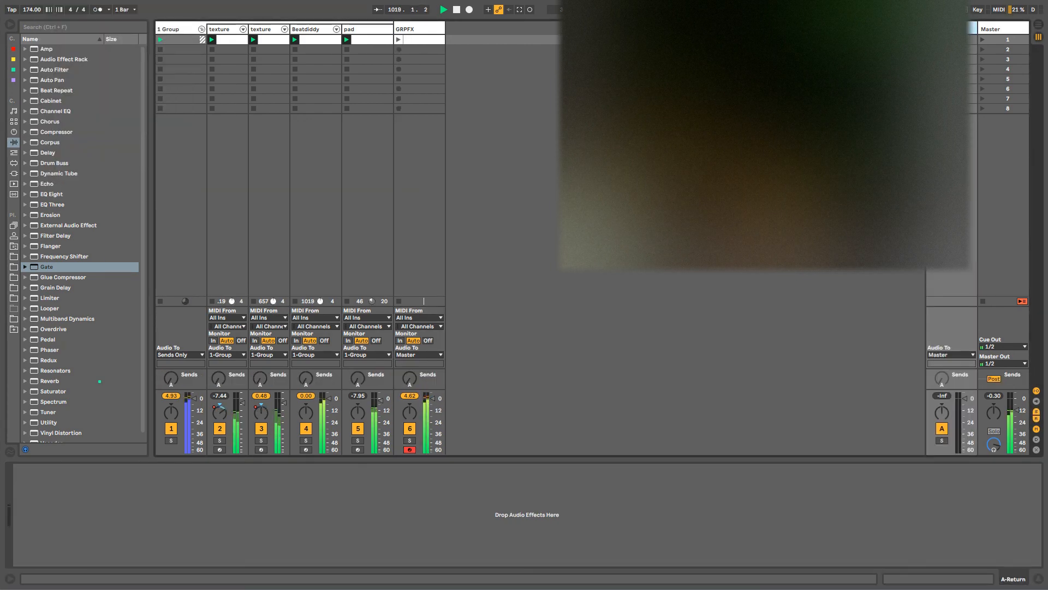
click(415, 29)
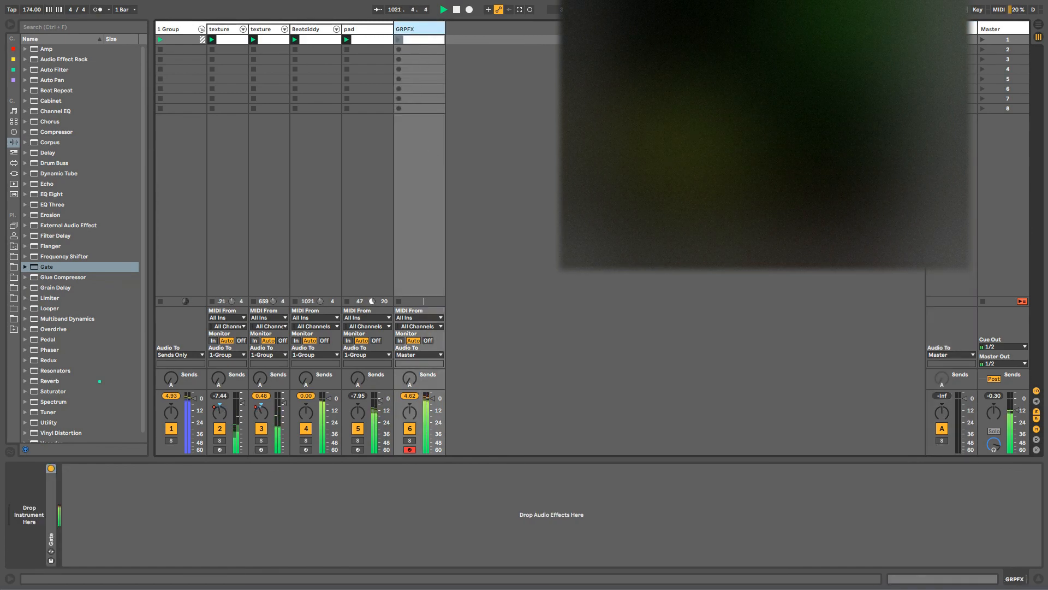
key(Right)
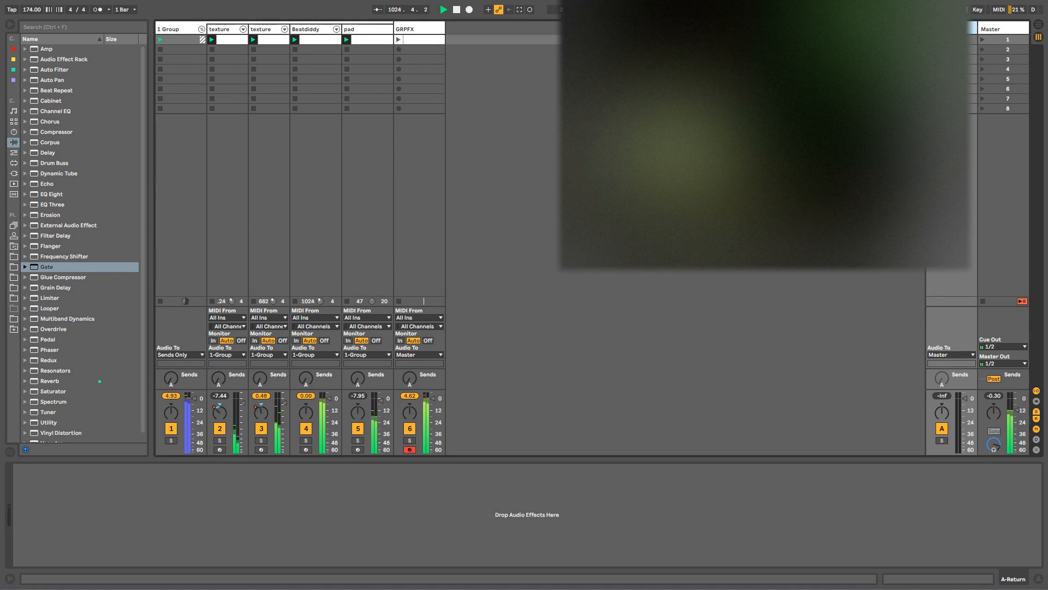
Step: Insert a new MIDI track directly after the GRPFX track
click(1007, 32)
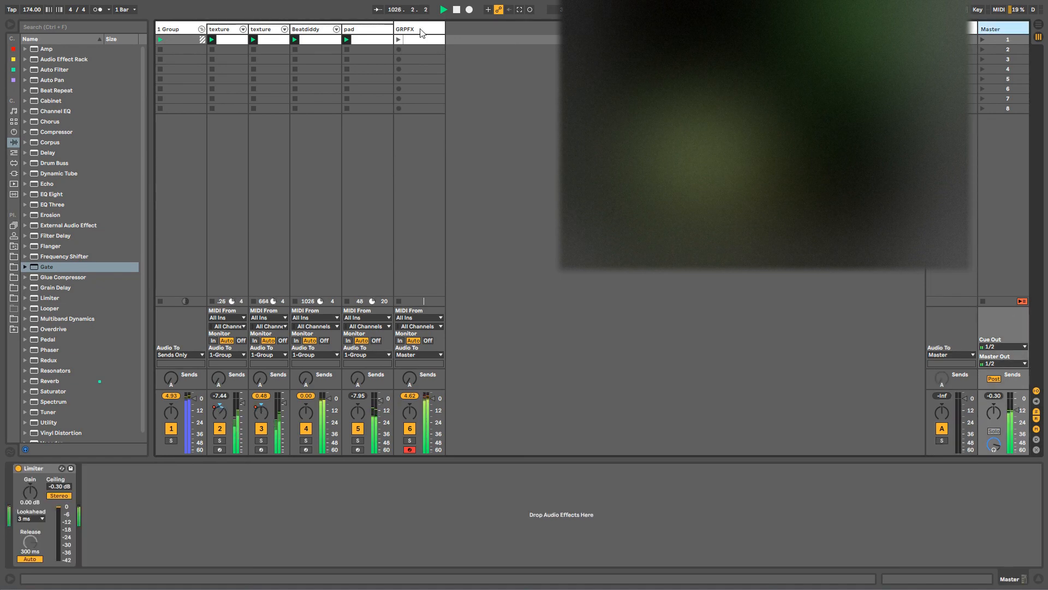
click(422, 33)
key(ctrl+shift+t)
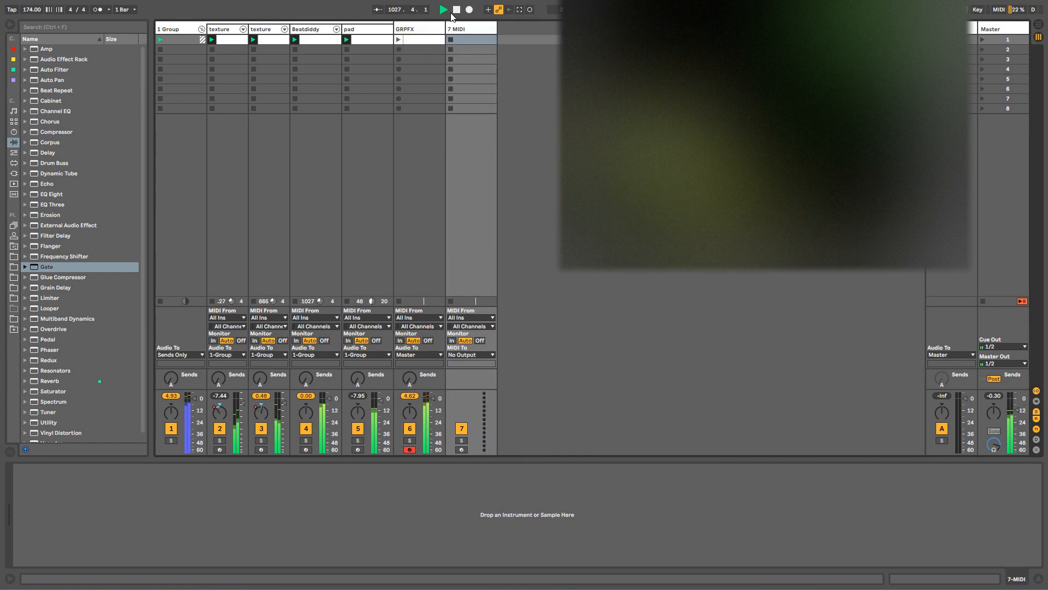
Step: Add a Gate before the Limiter on the Master track and expand its sidechain section
click(1000, 34)
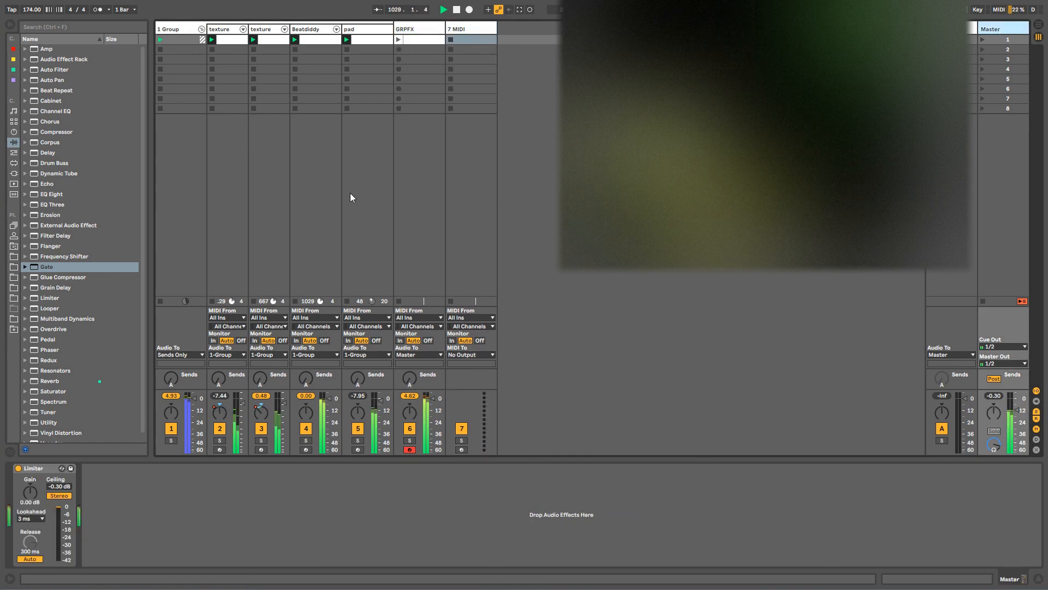
drag(54, 266, 12, 485)
mouse_move(51, 275)
mouse_down()
mouse_move(76, 508)
mouse_move(87, 511)
mouse_move(10, 506)
mouse_move(18, 500)
mouse_up()
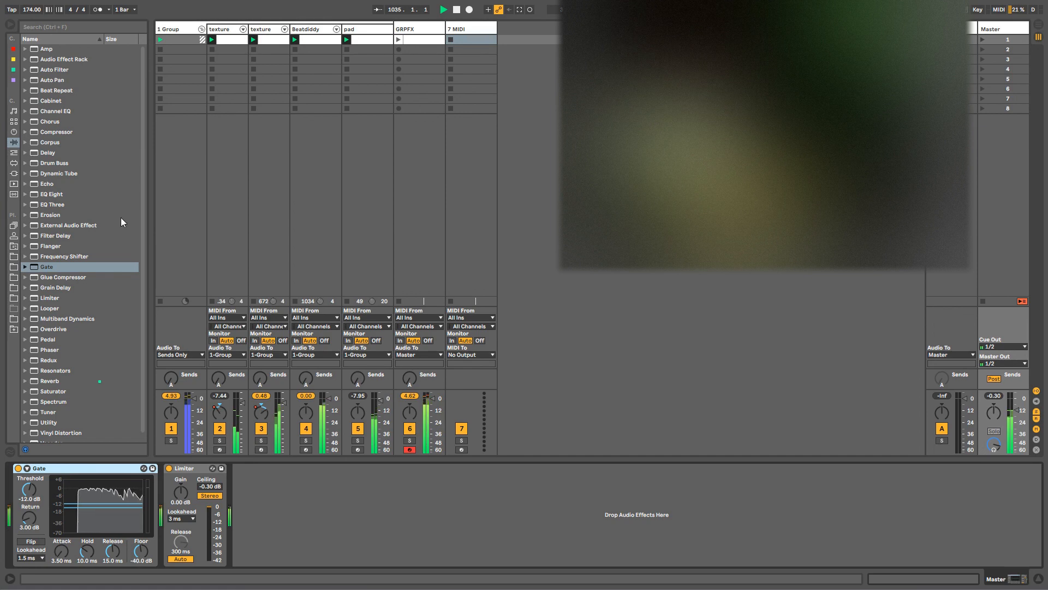
click(26, 468)
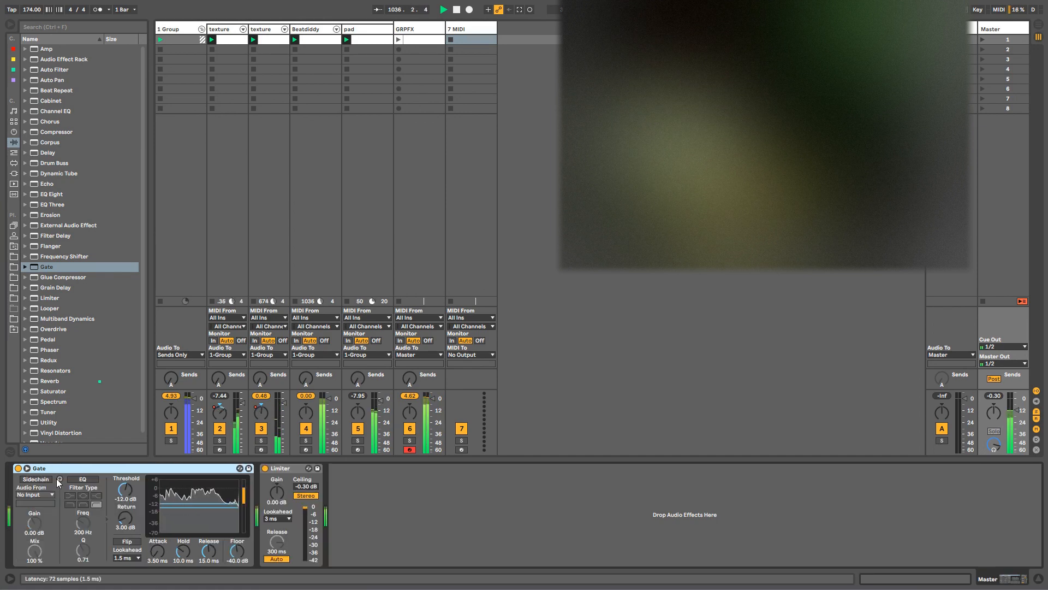
Step: Create an Audio Effect Rack before the Gate on the Master, with only a Utility in its chain
click(47, 421)
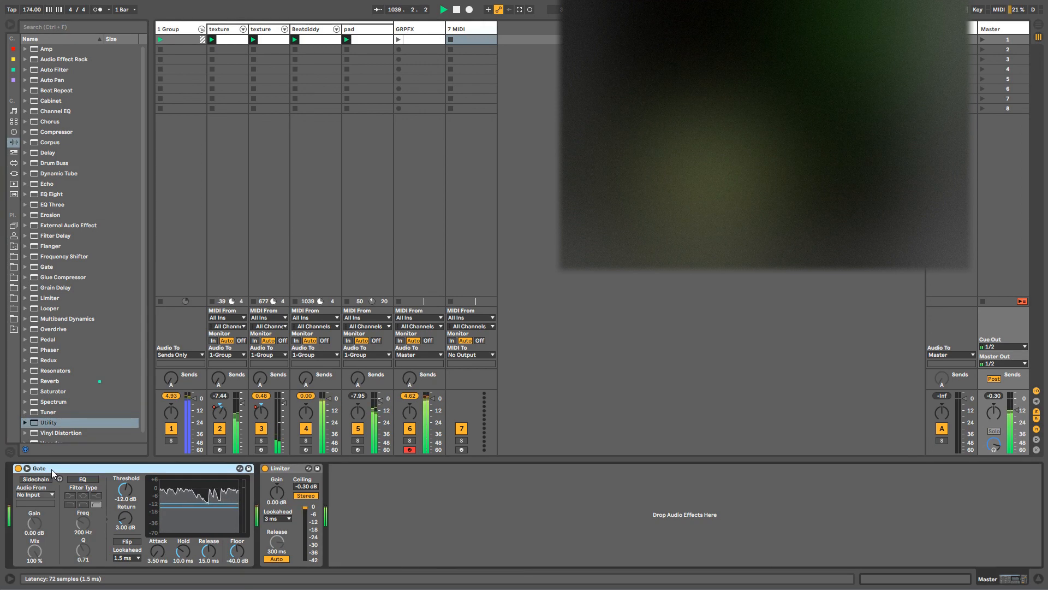
key(ctrl+g)
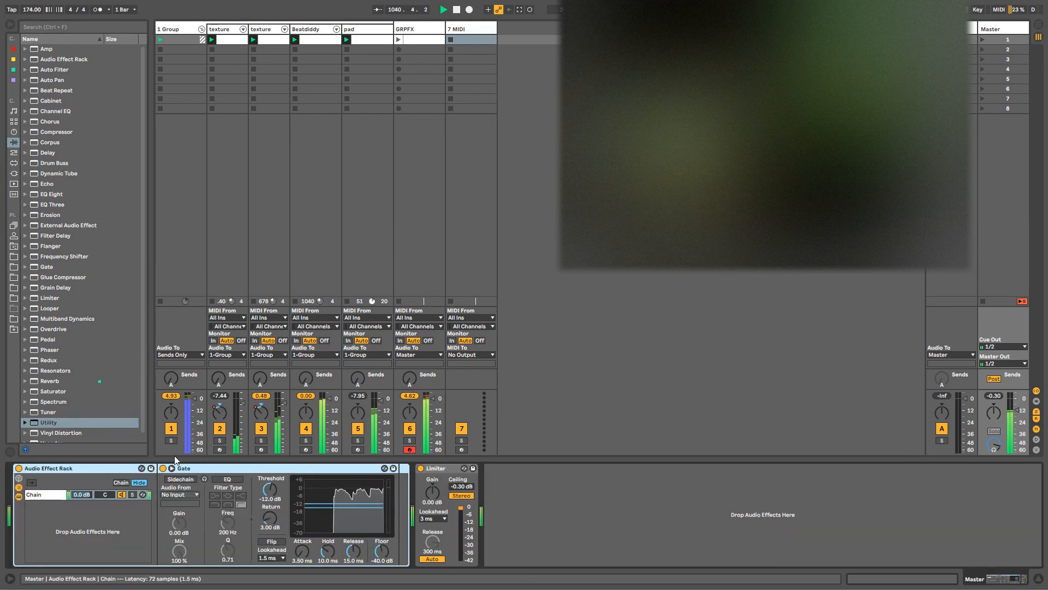
drag(159, 468, 405, 490)
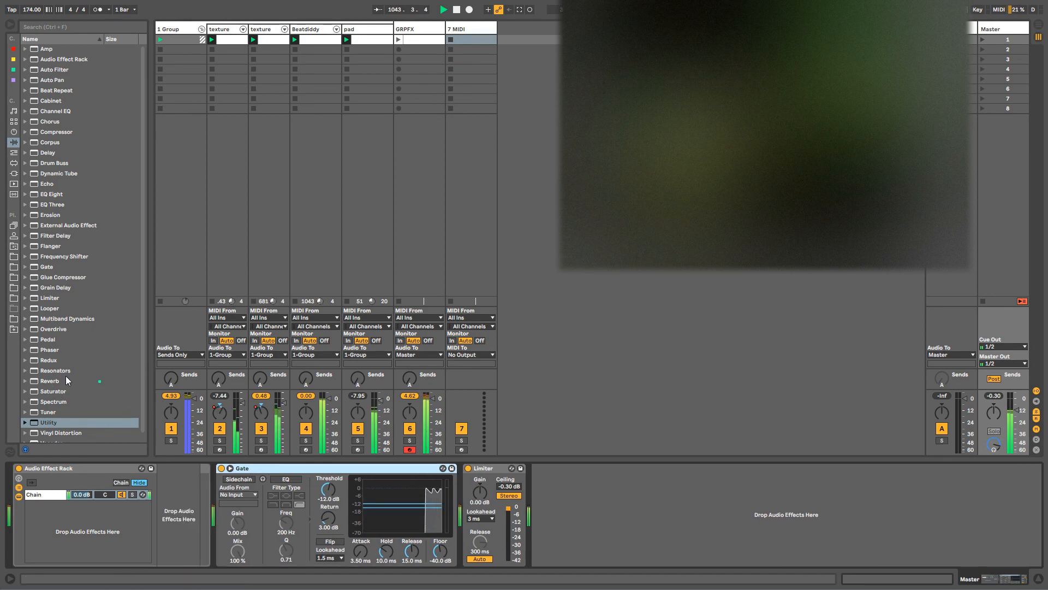
drag(50, 422, 172, 497)
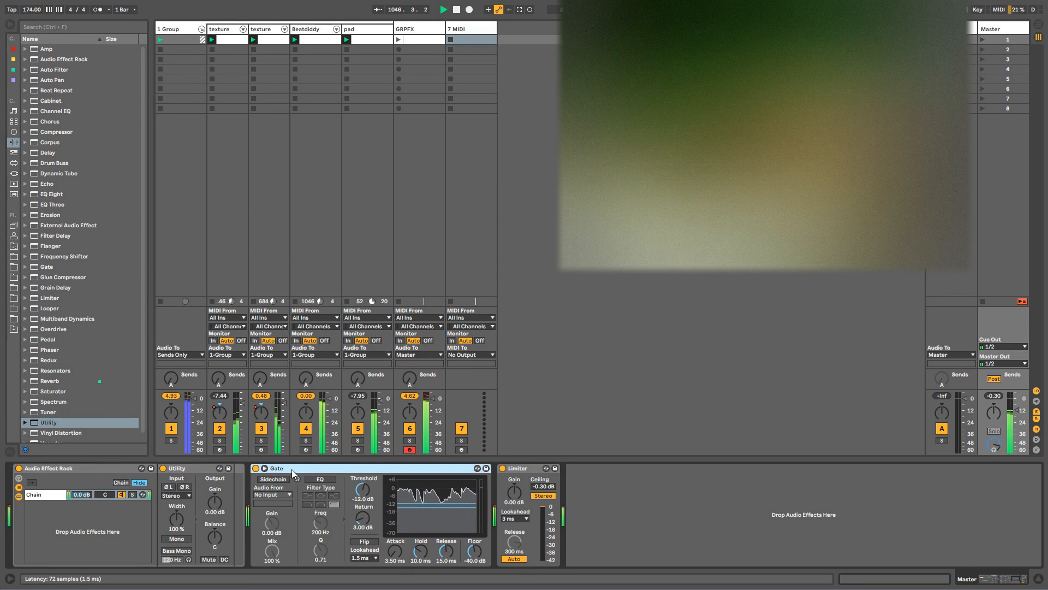
Step: Copy the Gate to the new MIDI track and set its sidechain source to Master, Audio Effect Rack | Chain | Post FX
drag(291, 469, 461, 55)
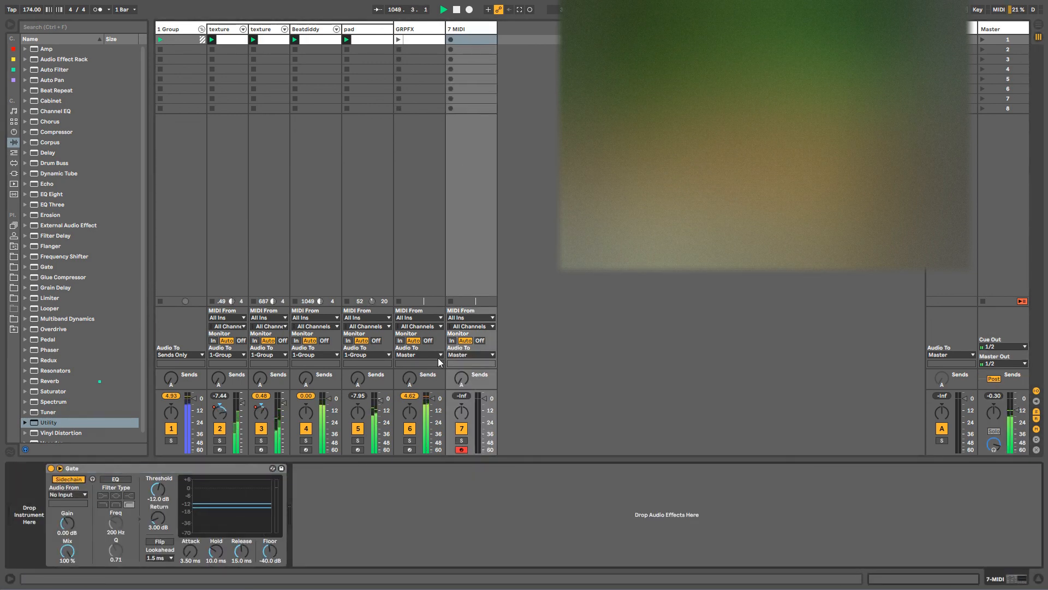
click(66, 479)
click(79, 494)
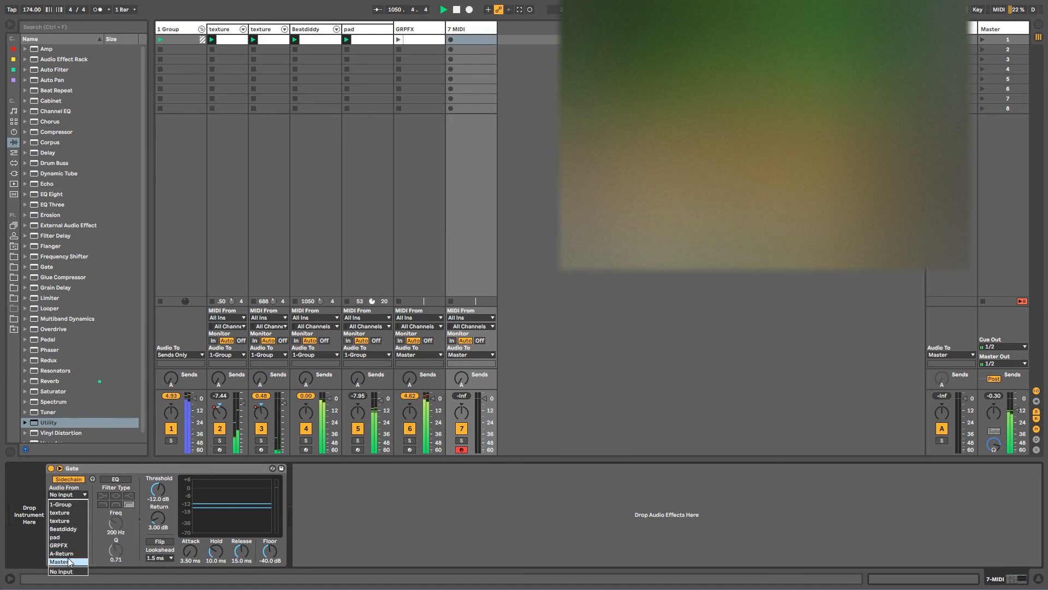
click(68, 562)
click(76, 505)
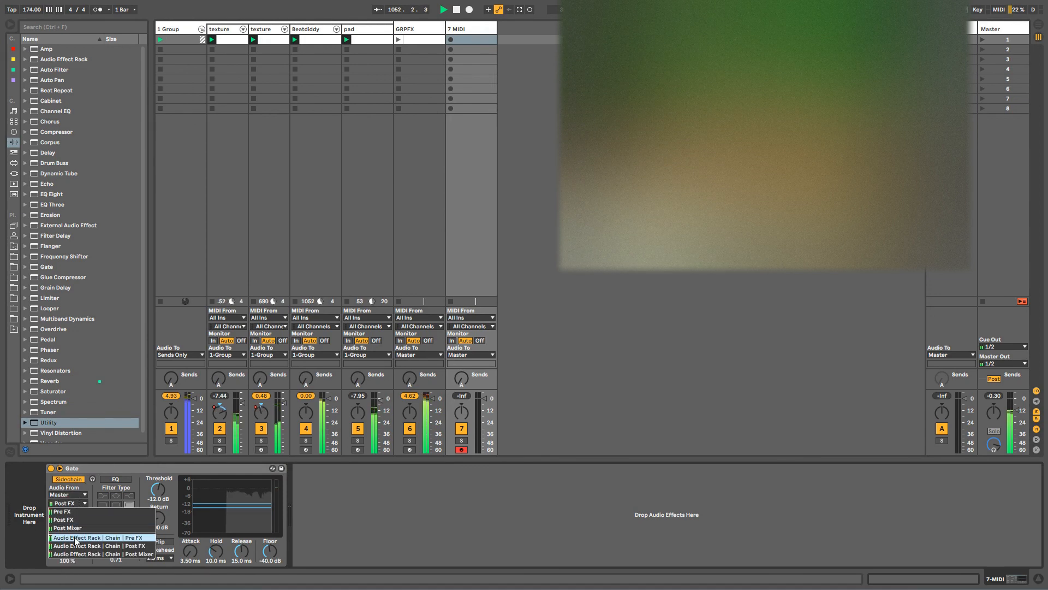
click(100, 546)
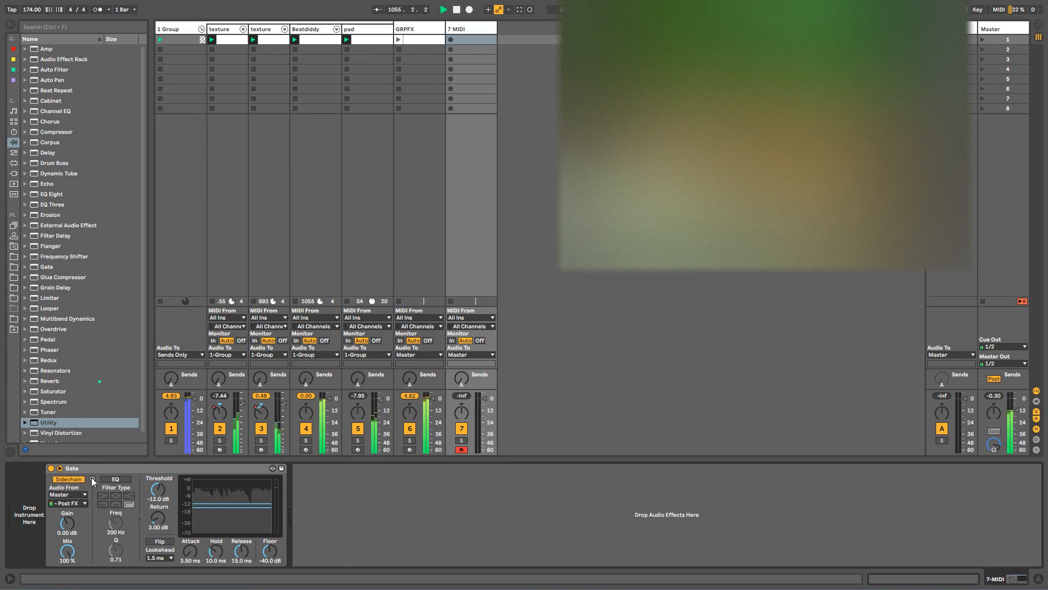
Step: Deactivate the Audio Effect Rack's chain on the Master and turn on the Master Gate's sidechain
click(993, 30)
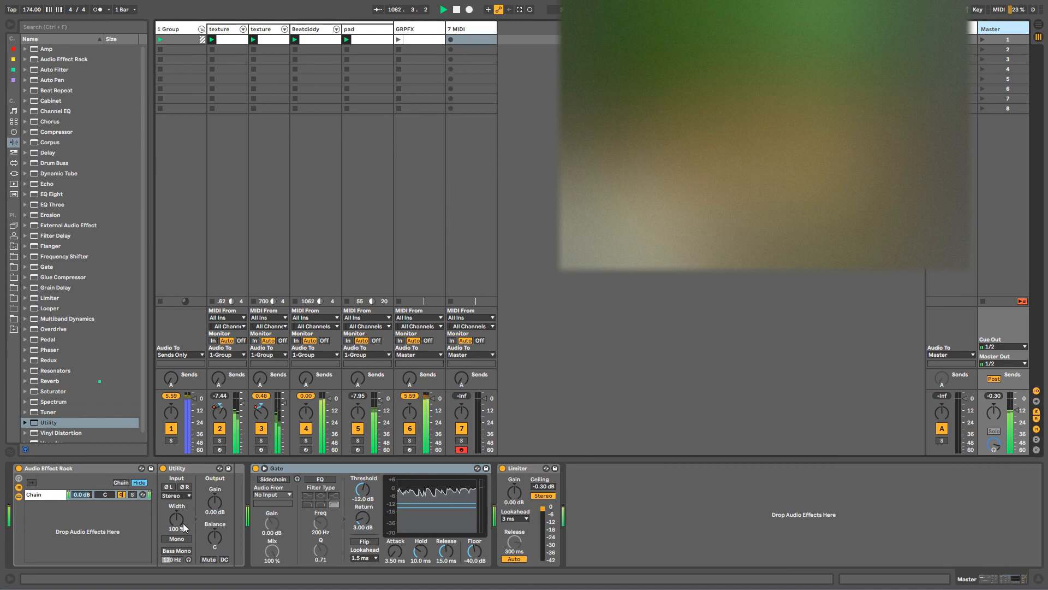
click(121, 495)
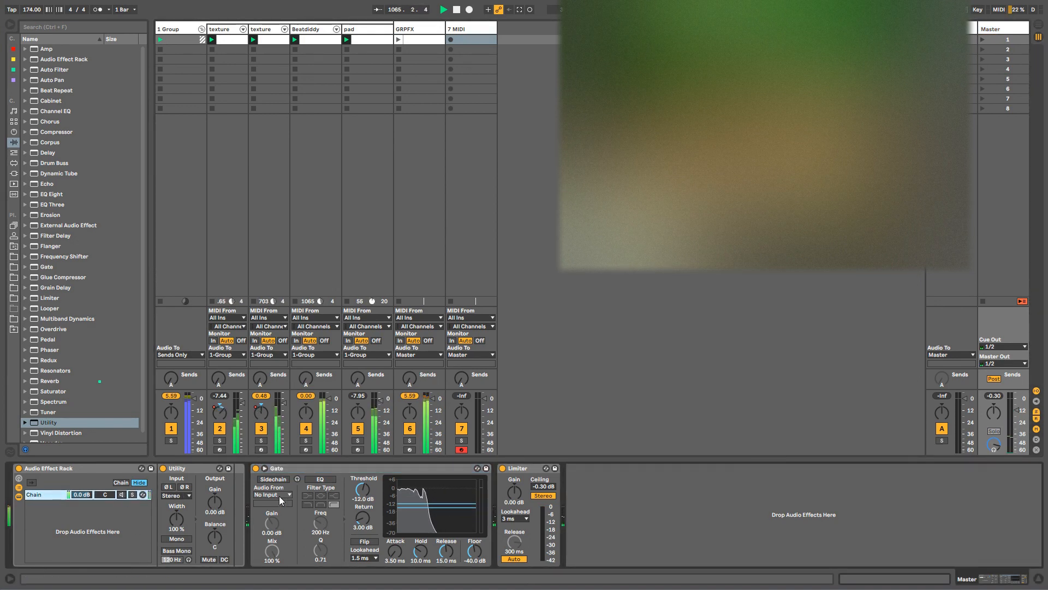
click(273, 479)
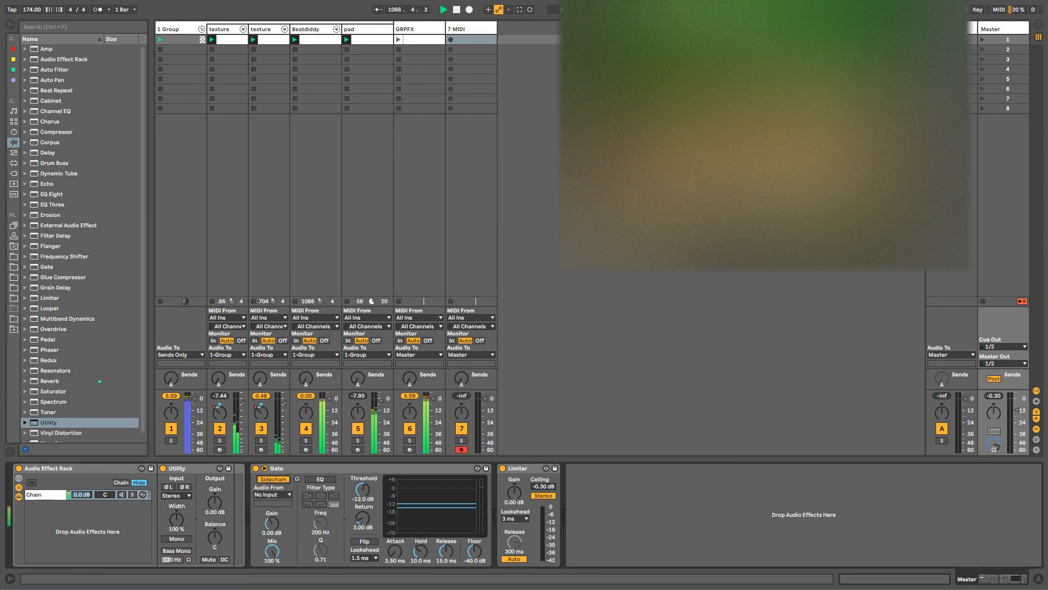
Step: Set the Master Gate's sidechain source to 7-MIDI, tapped Post Mixer
click(473, 28)
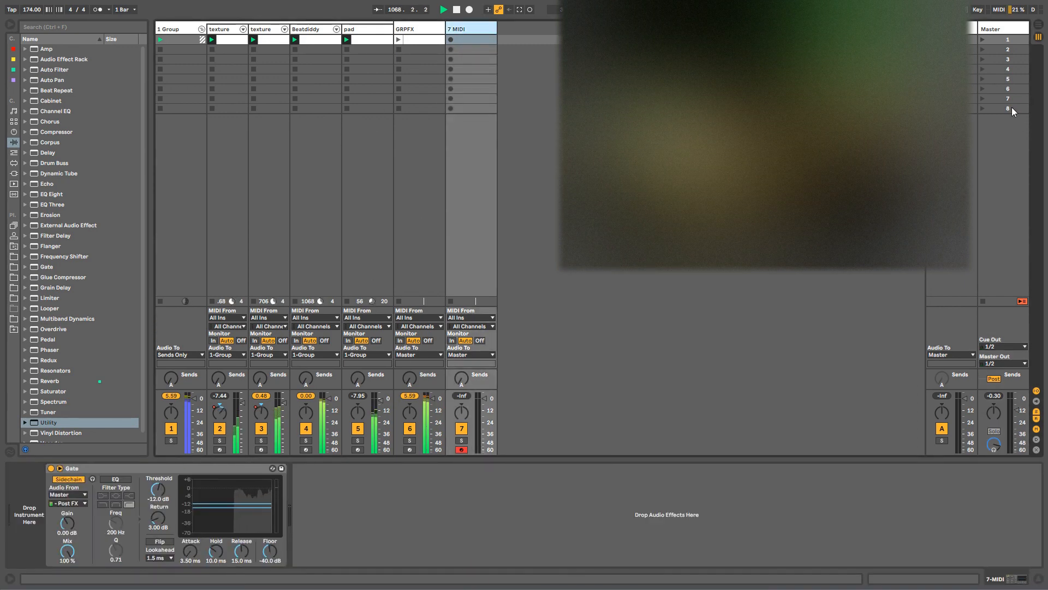
click(992, 32)
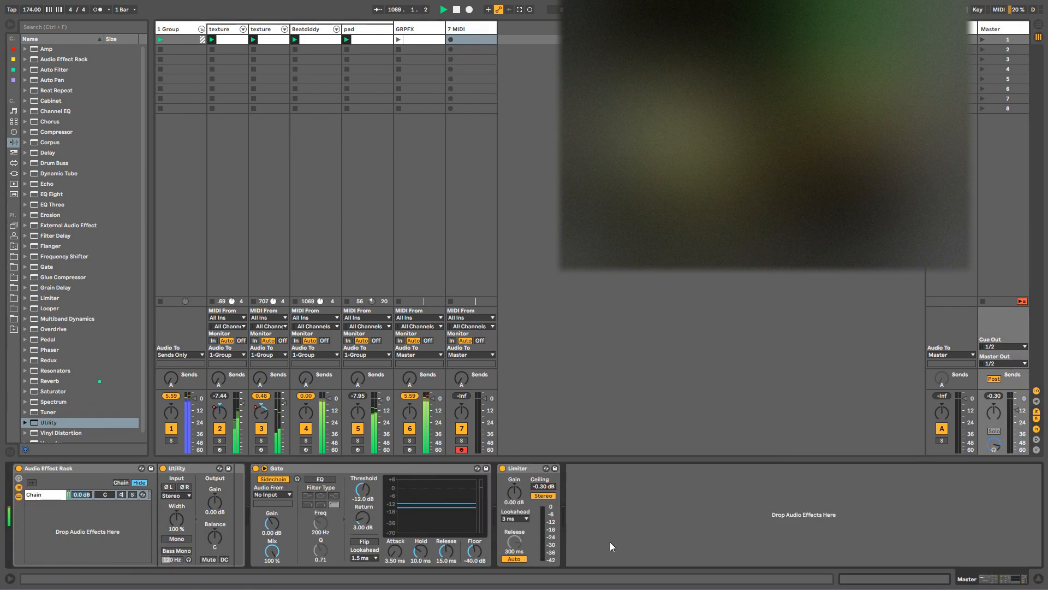
click(285, 496)
click(273, 556)
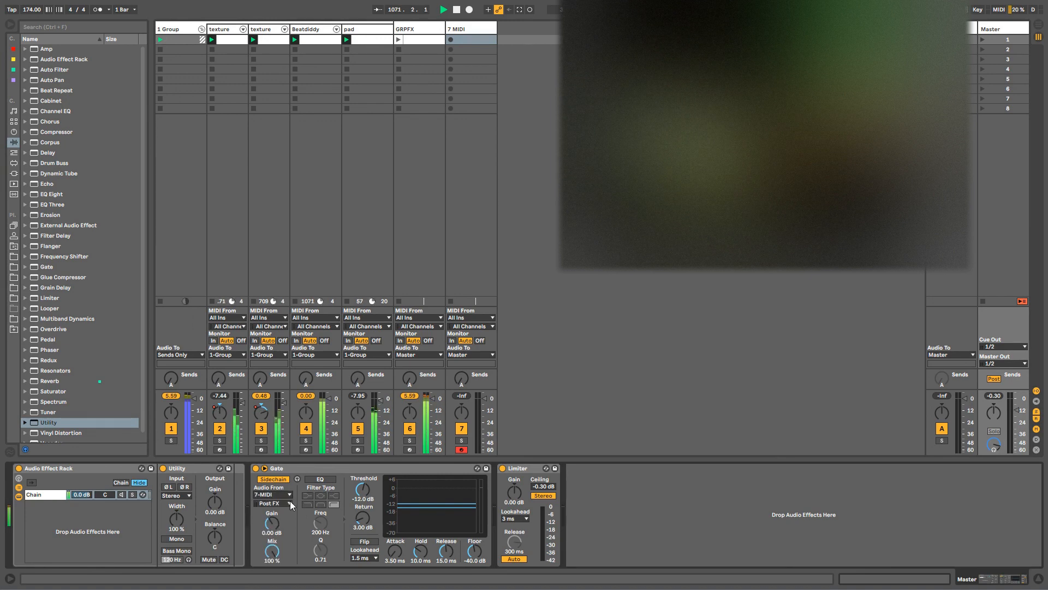
click(282, 504)
click(271, 516)
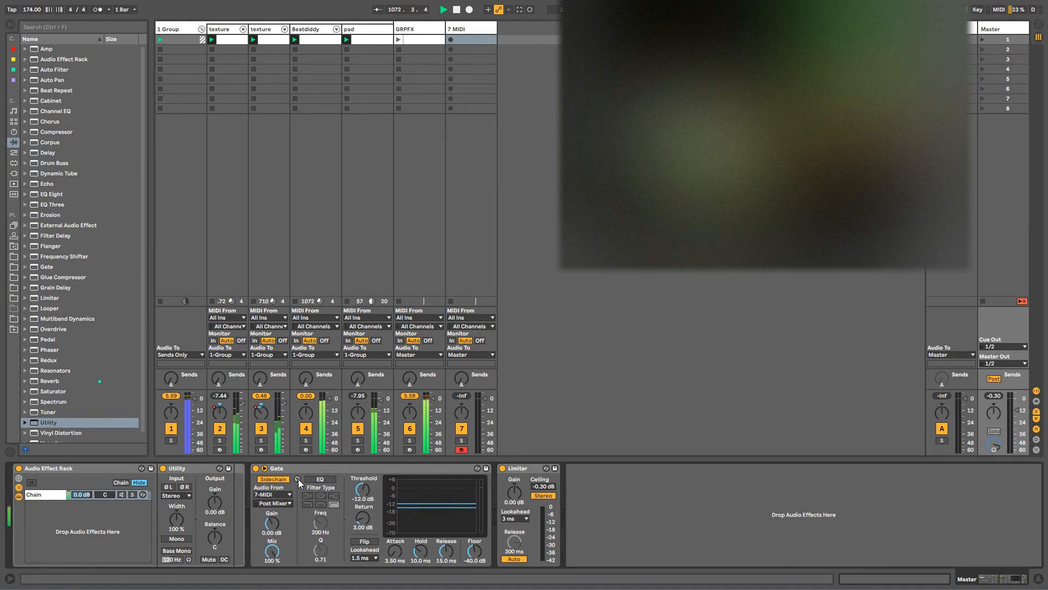
Step: Turn on sidechain listen for the Gate on the Master and for the Gate on the 7 MIDI track
click(298, 479)
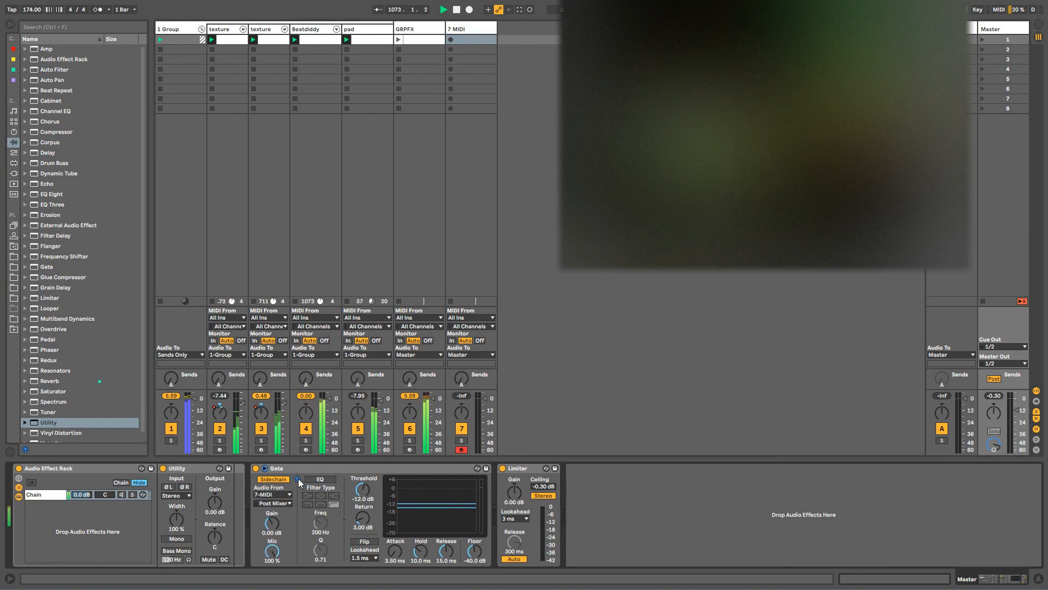
click(463, 31)
click(69, 503)
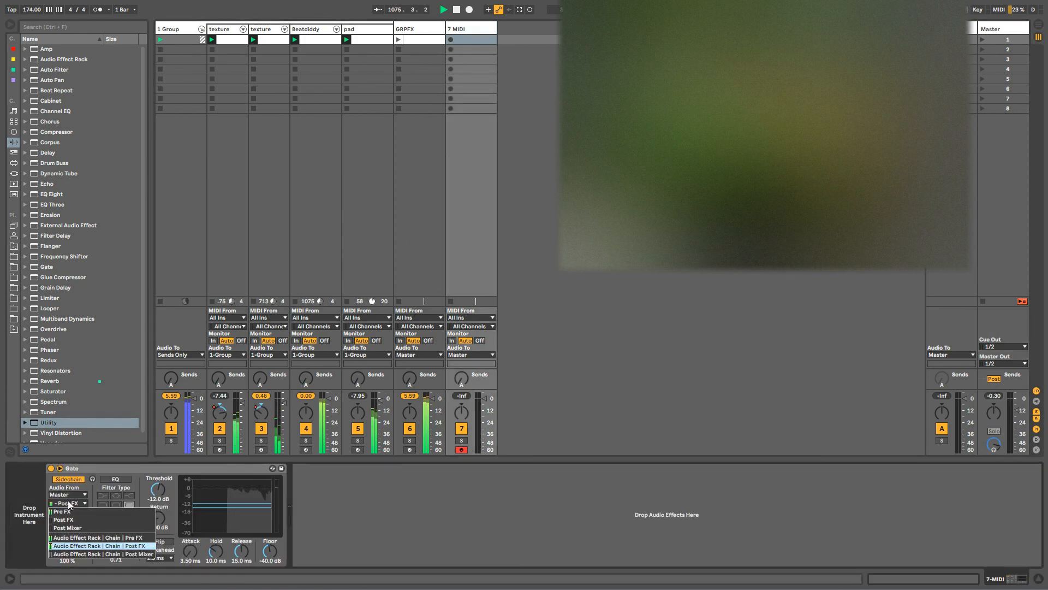
click(70, 504)
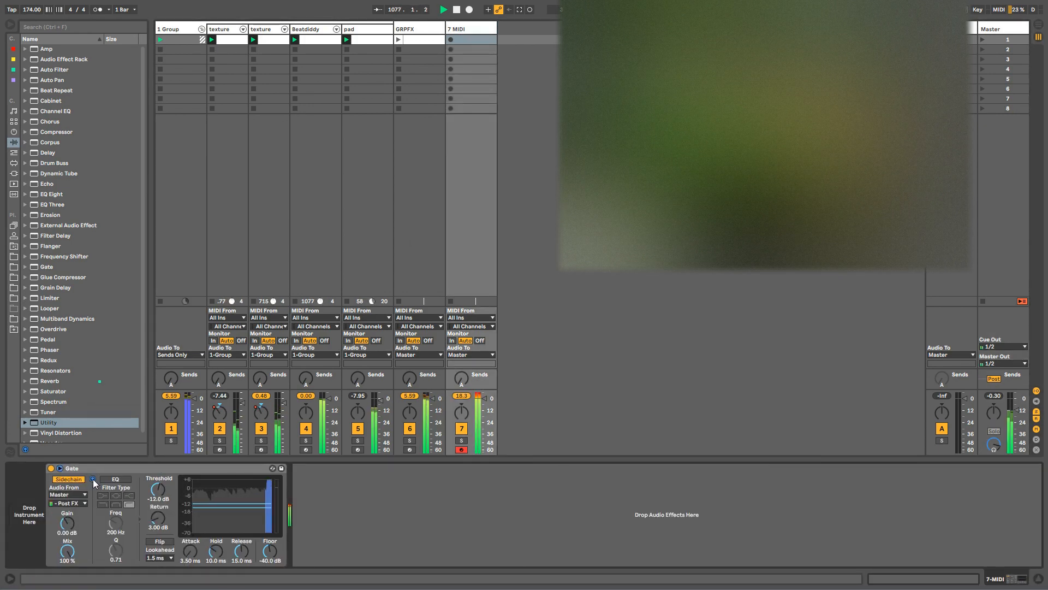
Step: Move the Utility on the Master out of the Audio Effect Rack's chain to just before the Gate, and mute it
click(995, 29)
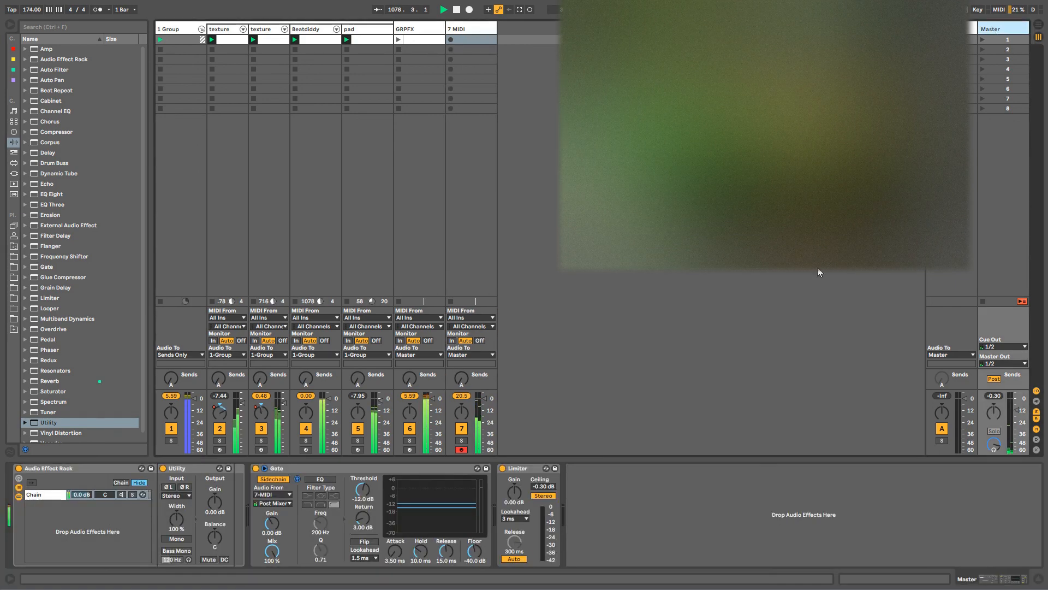
drag(188, 468, 255, 499)
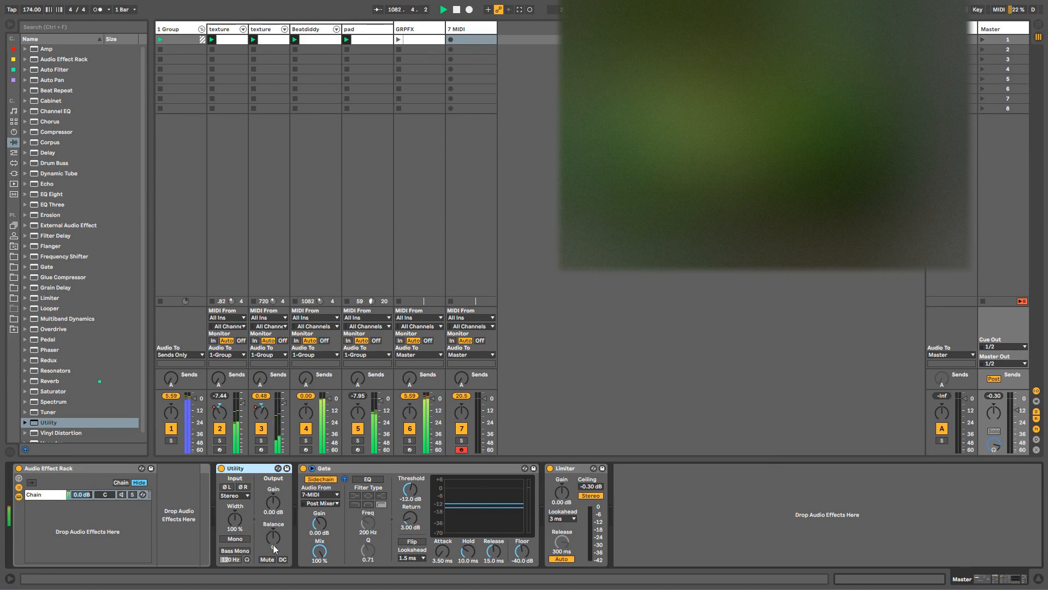
click(267, 559)
Step: Toggle sidechain listen on the 7 MIDI track's Gate on and off to check the Master audio passing through it
click(468, 36)
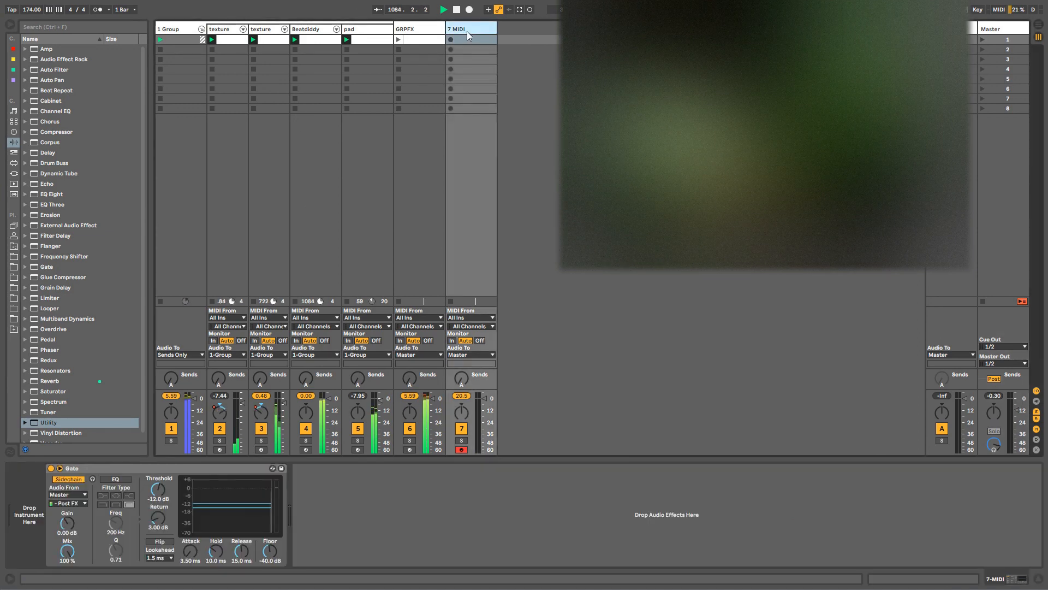
click(93, 479)
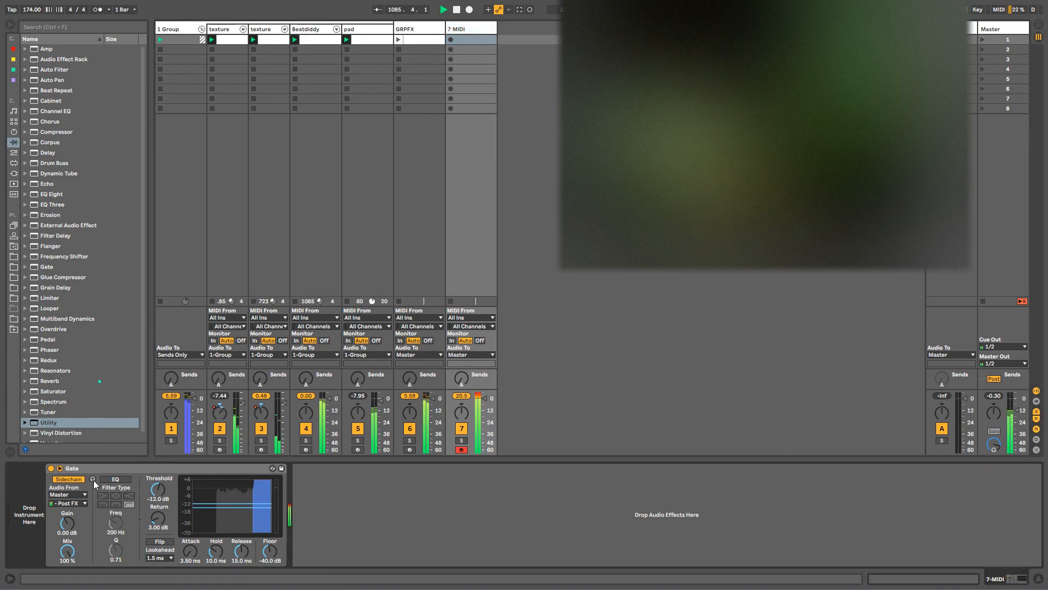
click(93, 479)
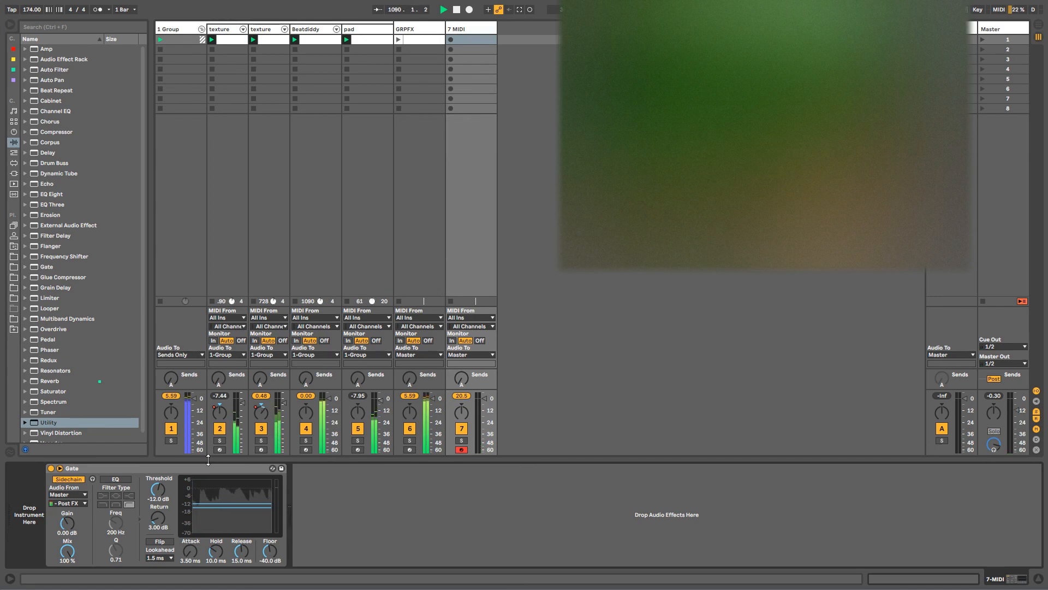
Step: Set the sidechain tap point of the Gate on the 7 MIDI track to Pre FX
click(77, 503)
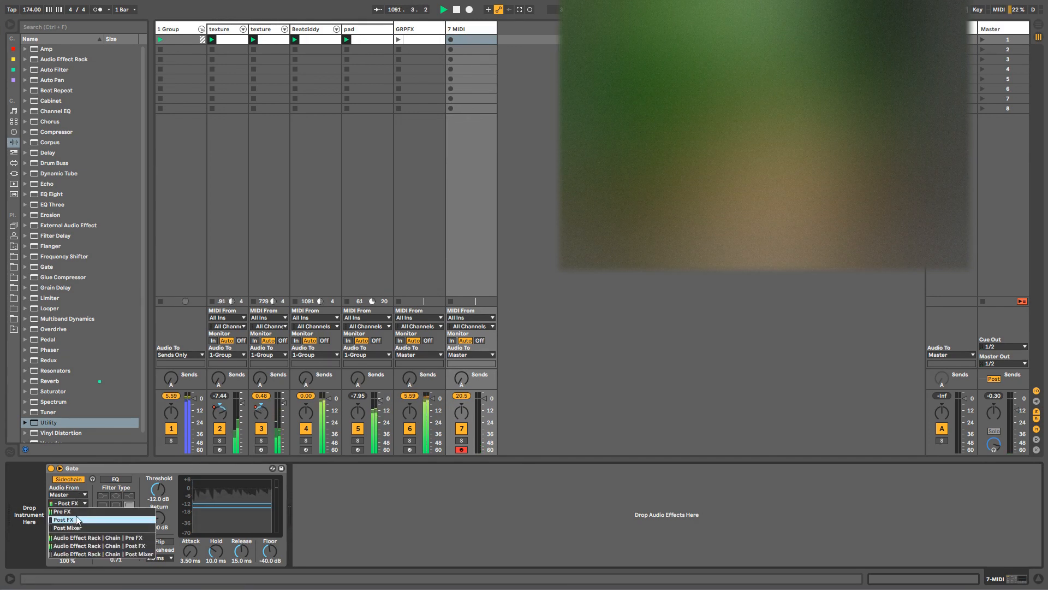
click(76, 514)
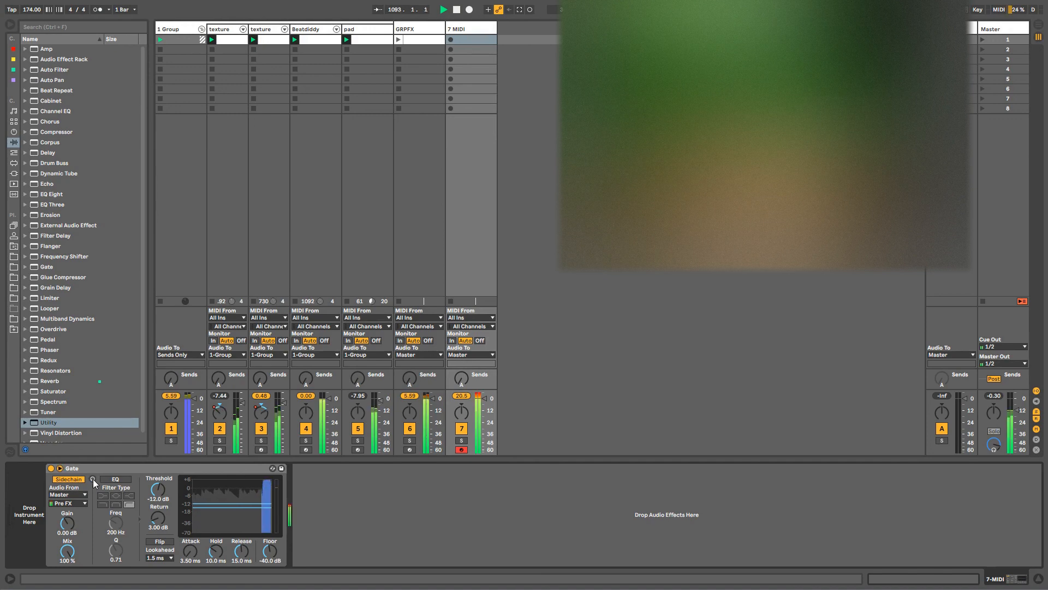
Step: On the Master track's Gate, set the sidechain tap point to Post FX and lower the threshold to -inf dB
click(1010, 28)
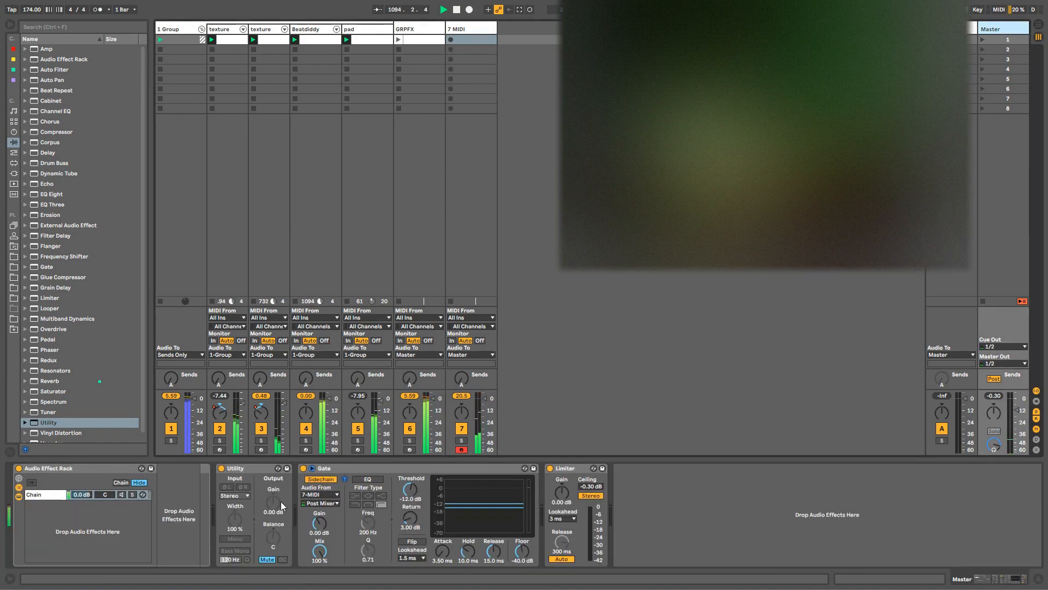
click(321, 503)
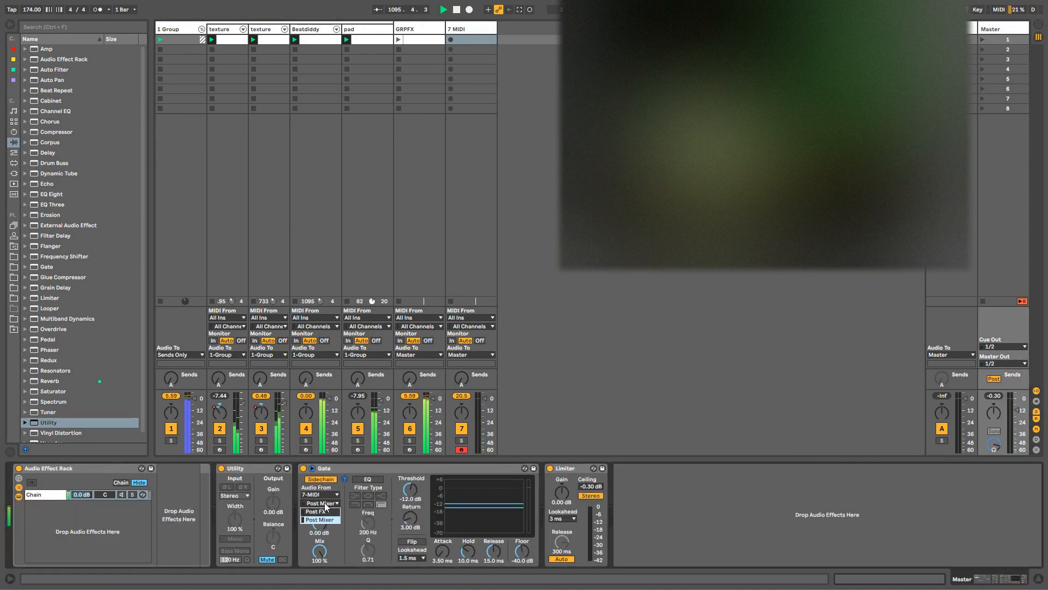
click(322, 511)
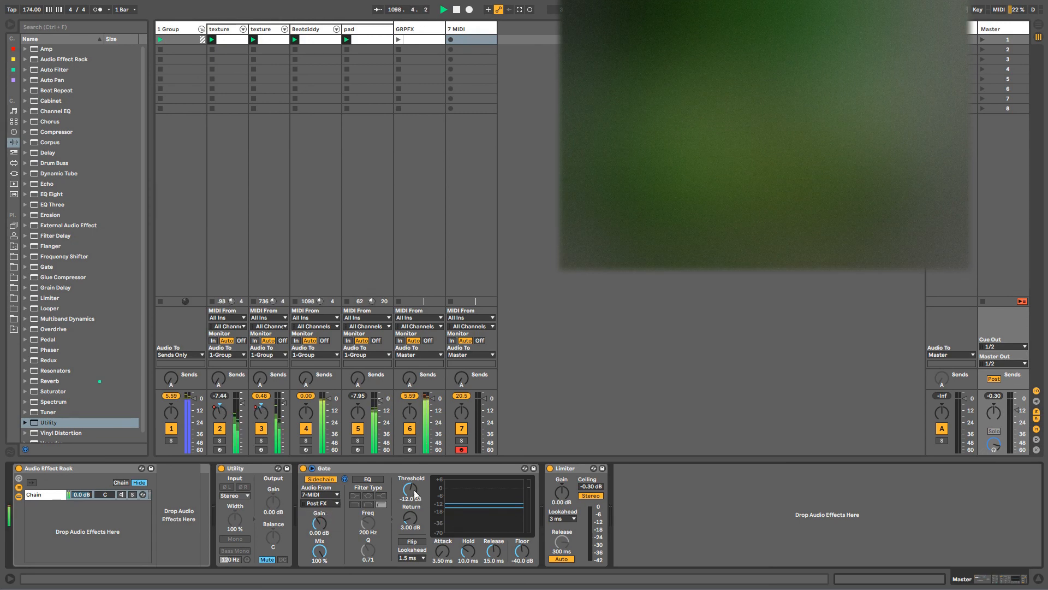
drag(413, 490, 414, 494)
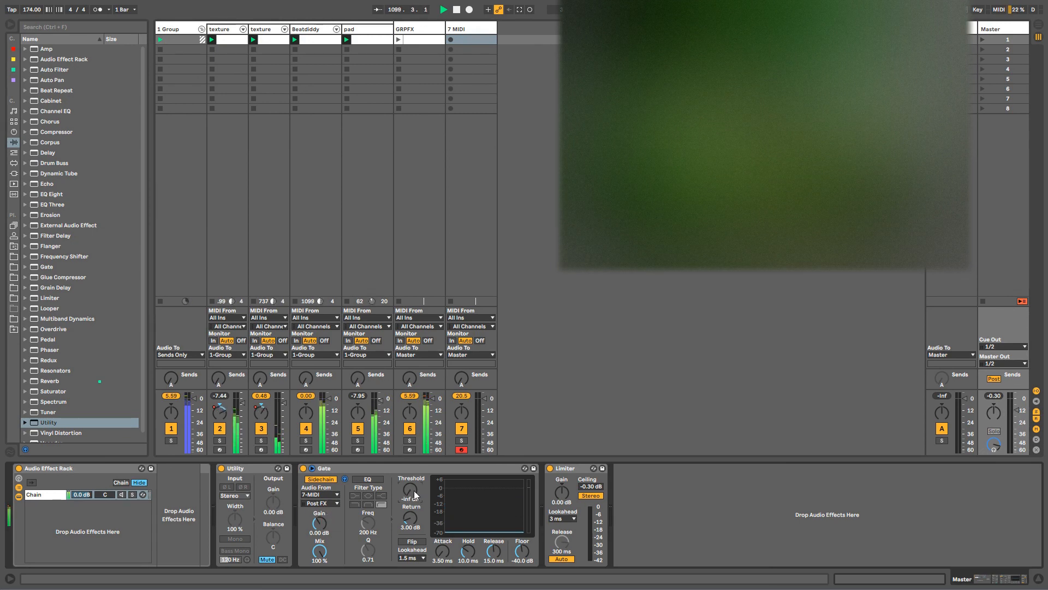
click(60, 469)
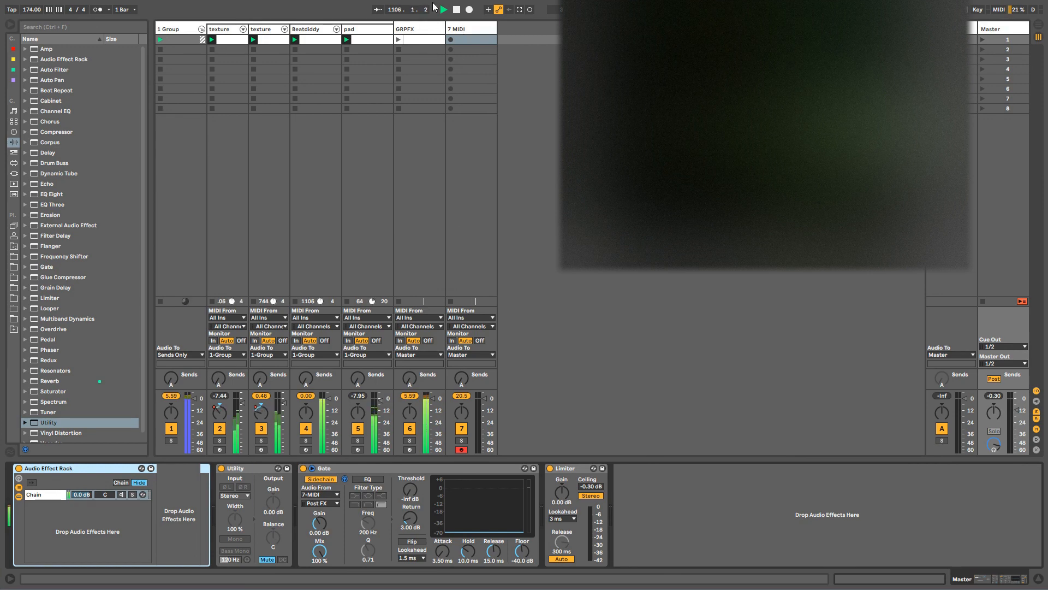
Step: Feed the 7 MIDI Gate's sidechain from the Master's Audio Effect Rack chain, Post FX, and turn on sidechain listen
click(467, 27)
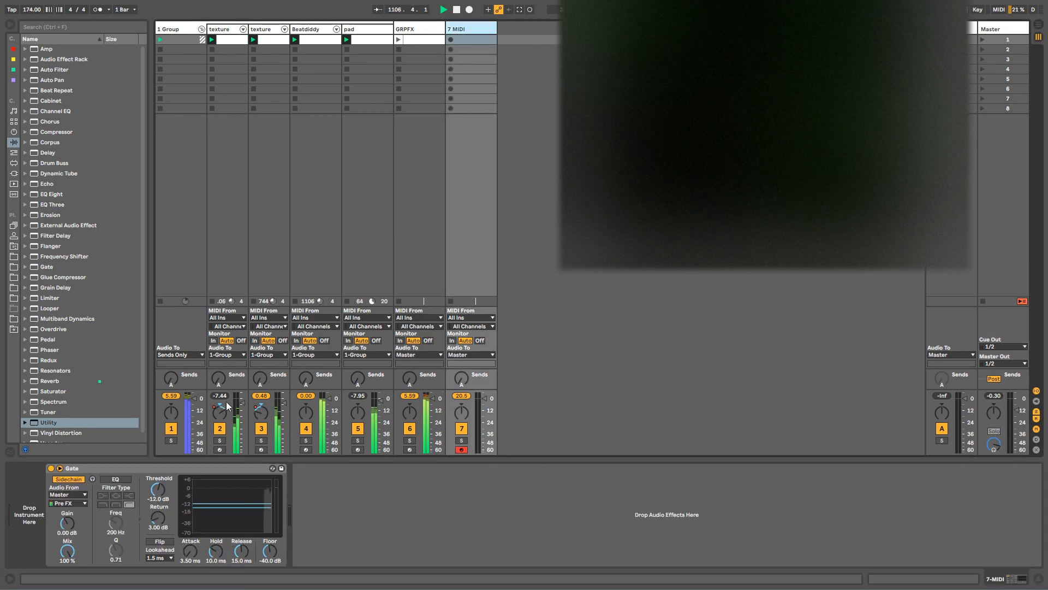
click(70, 495)
click(74, 563)
click(79, 506)
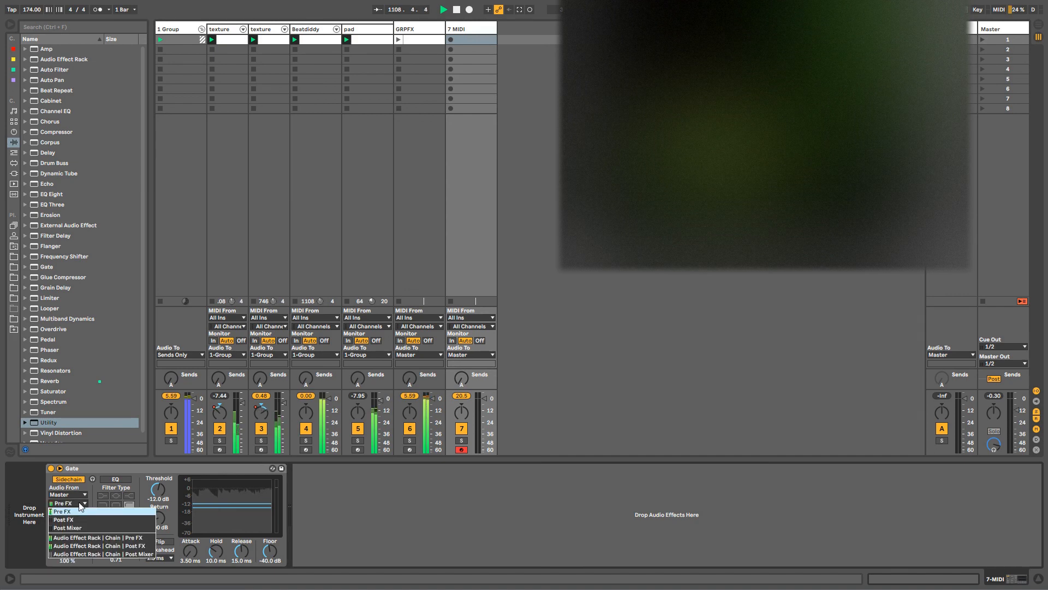
click(80, 538)
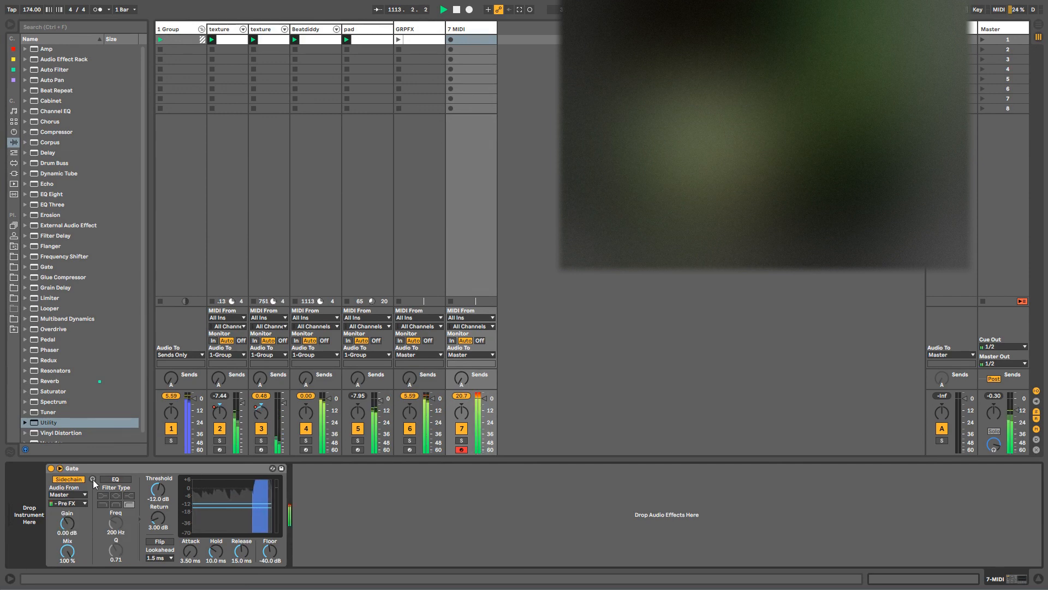
click(70, 504)
click(76, 546)
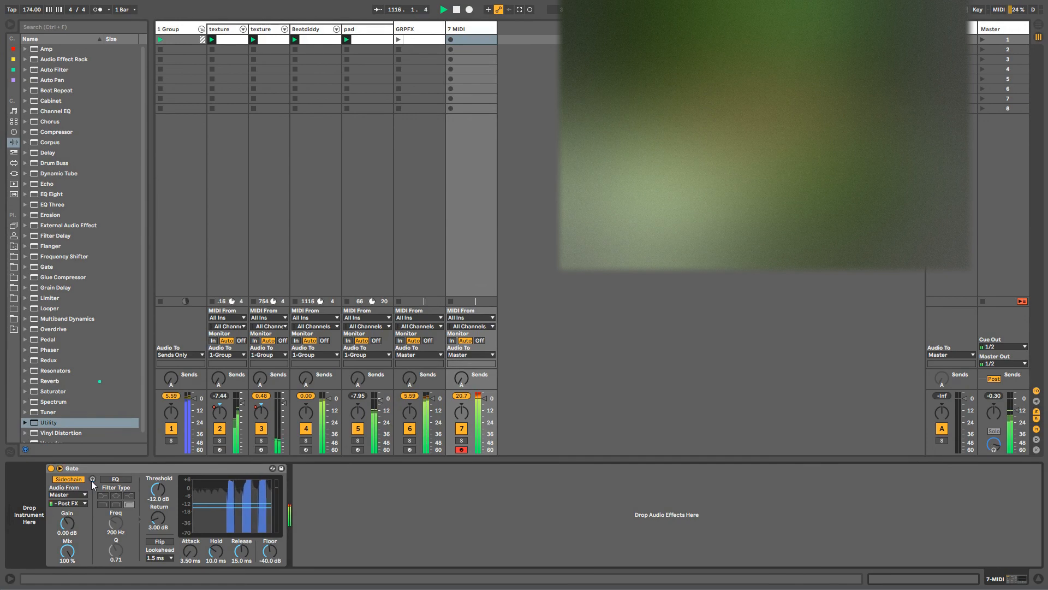
click(92, 479)
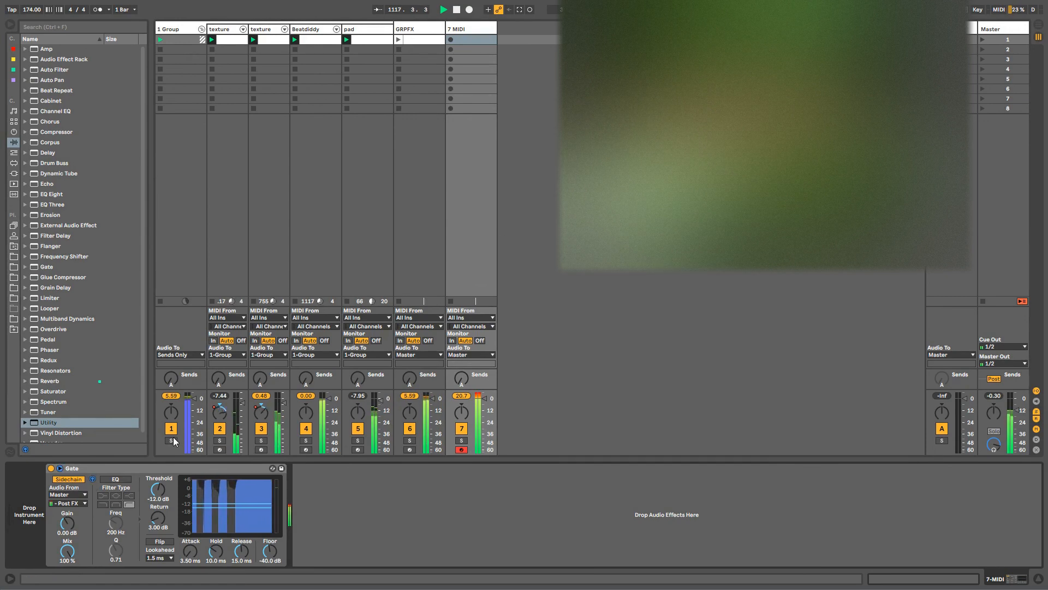
Step: Set the sidechain tap point of the Master track's Gate to Post Mixer, with 7-MIDI as its source
click(990, 30)
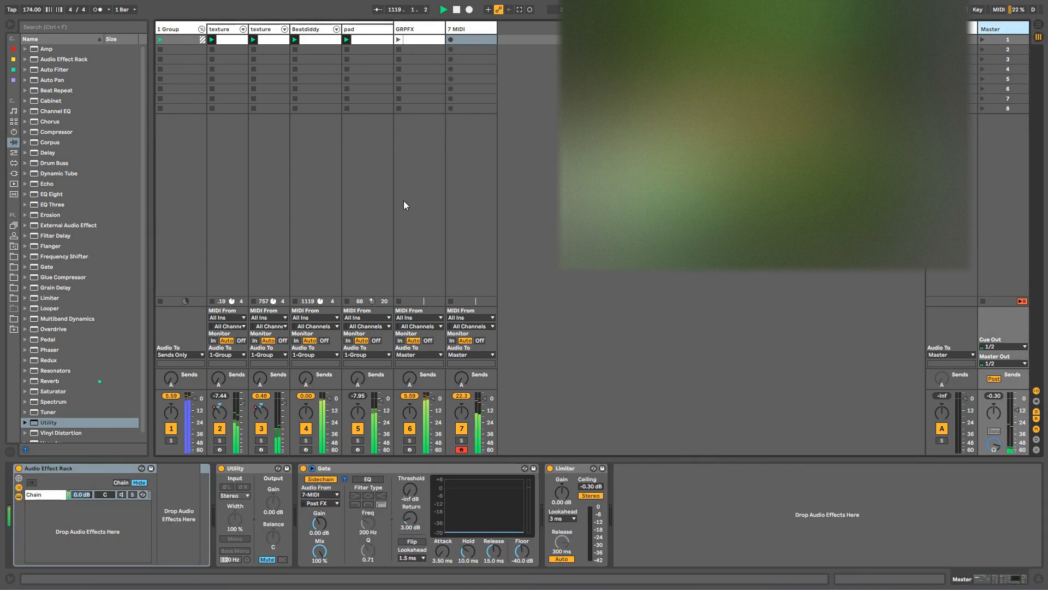
click(348, 469)
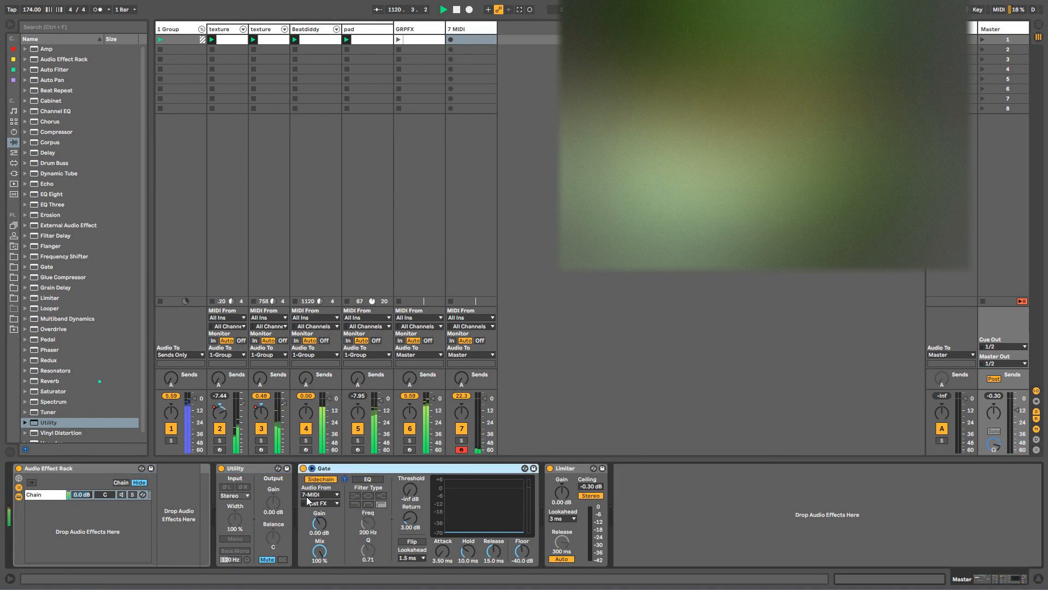
click(321, 503)
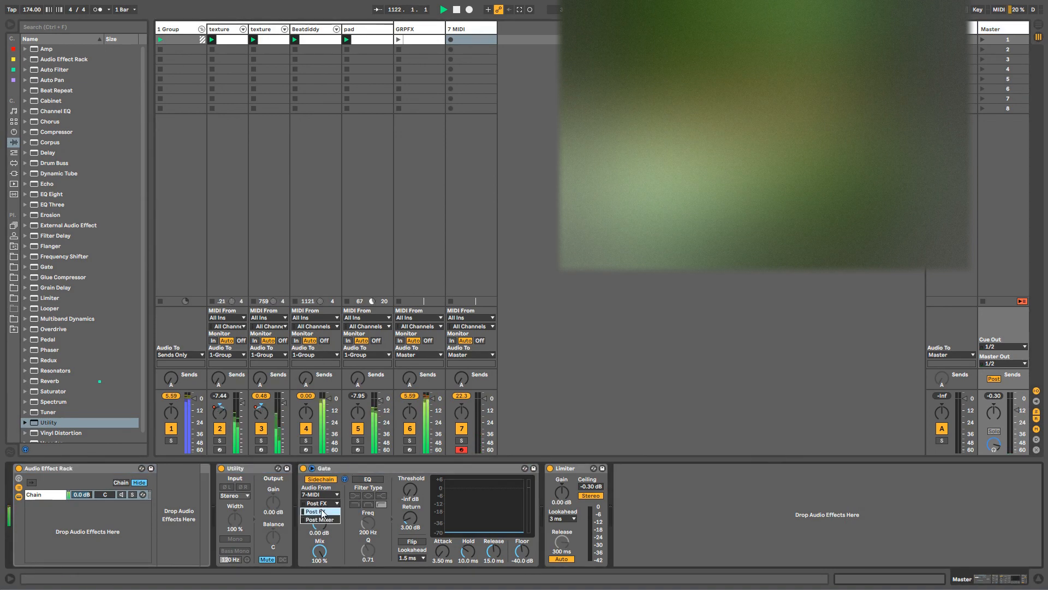
click(323, 513)
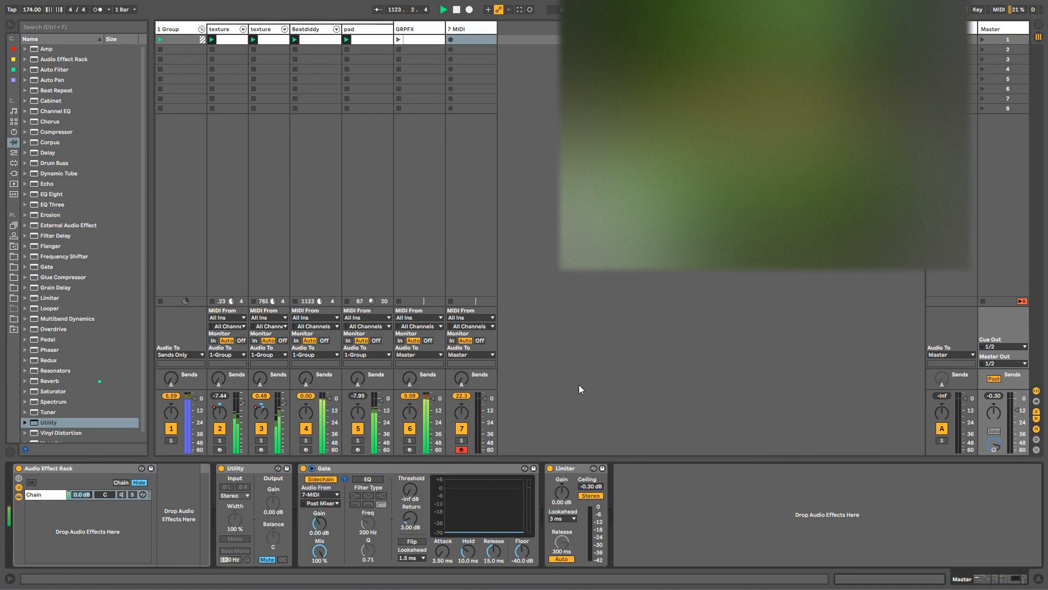
Step: Route the 7 MIDI track's audio output to Sends Only and turn on sidechain listen in its Gate
click(490, 356)
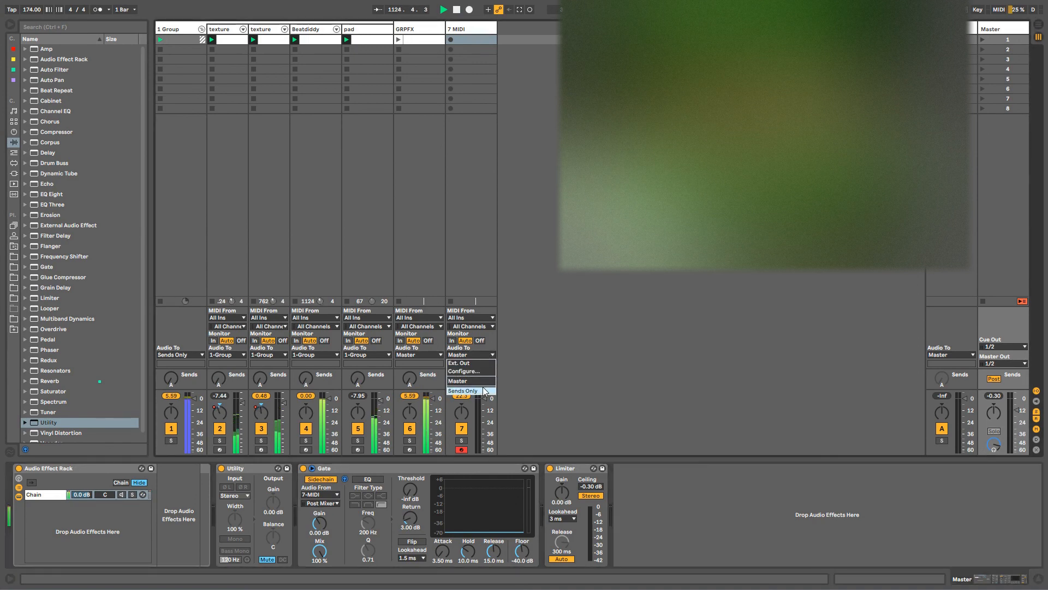
click(470, 364)
click(460, 32)
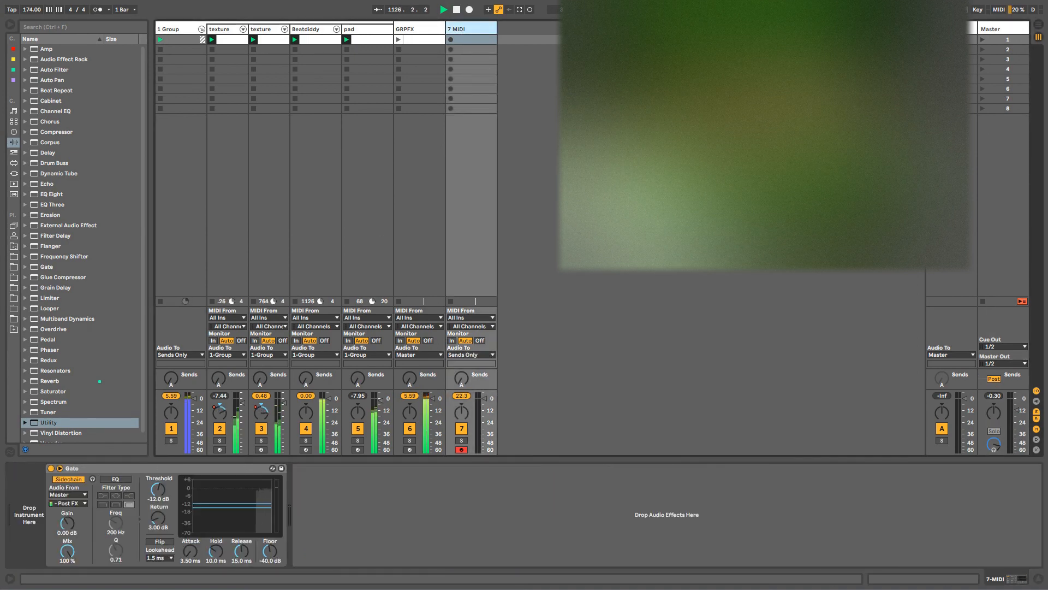
click(92, 479)
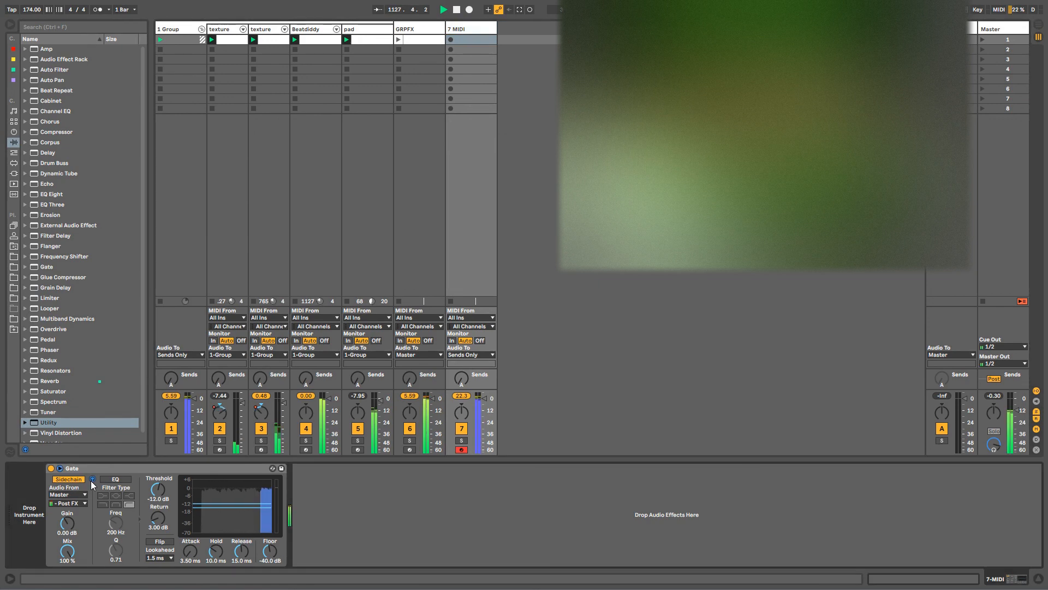
Step: Tidy the Master track's device chain by folding the Utility and hiding the Gate's sidechain section, leaving the Audio Effect Rack unfolded
click(978, 30)
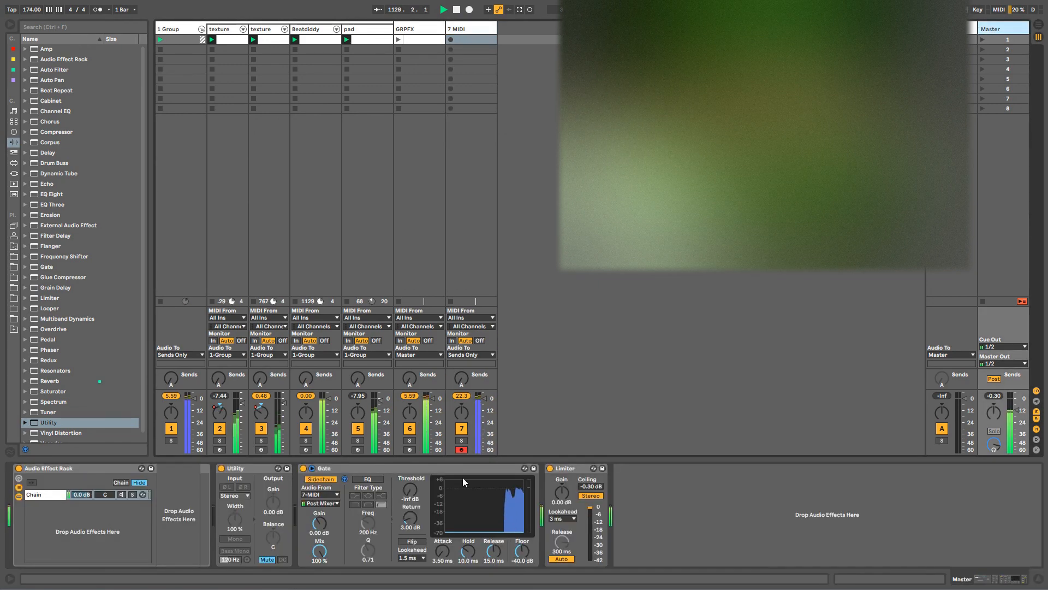
click(334, 472)
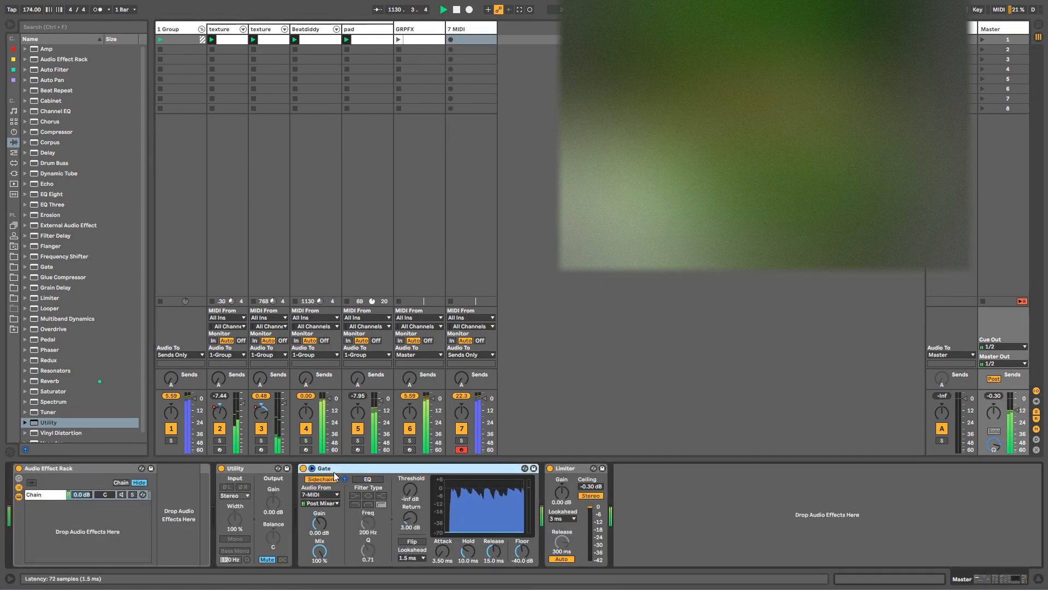
double_click(332, 470)
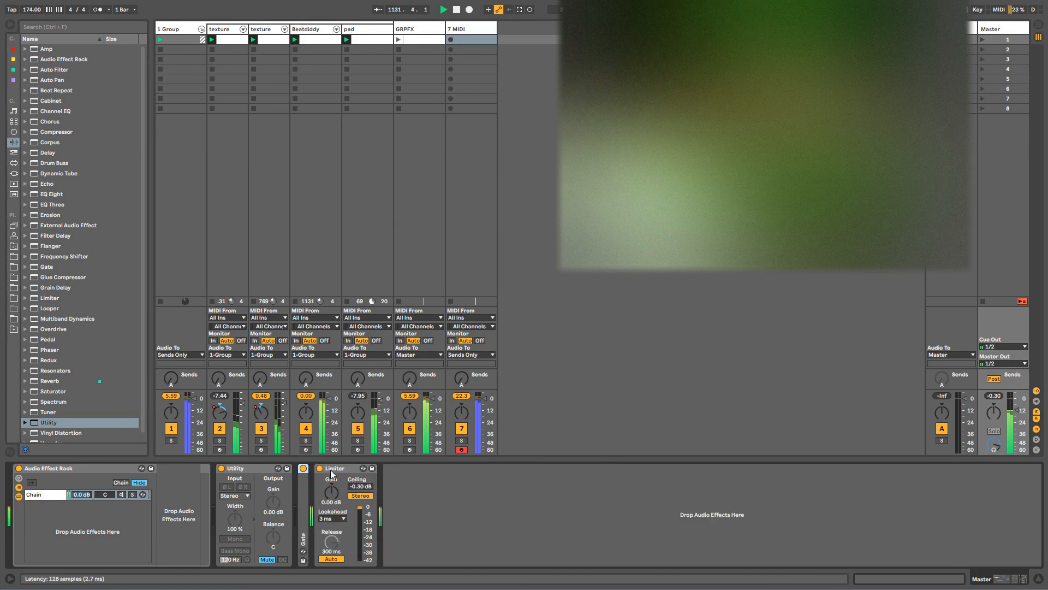
double_click(304, 492)
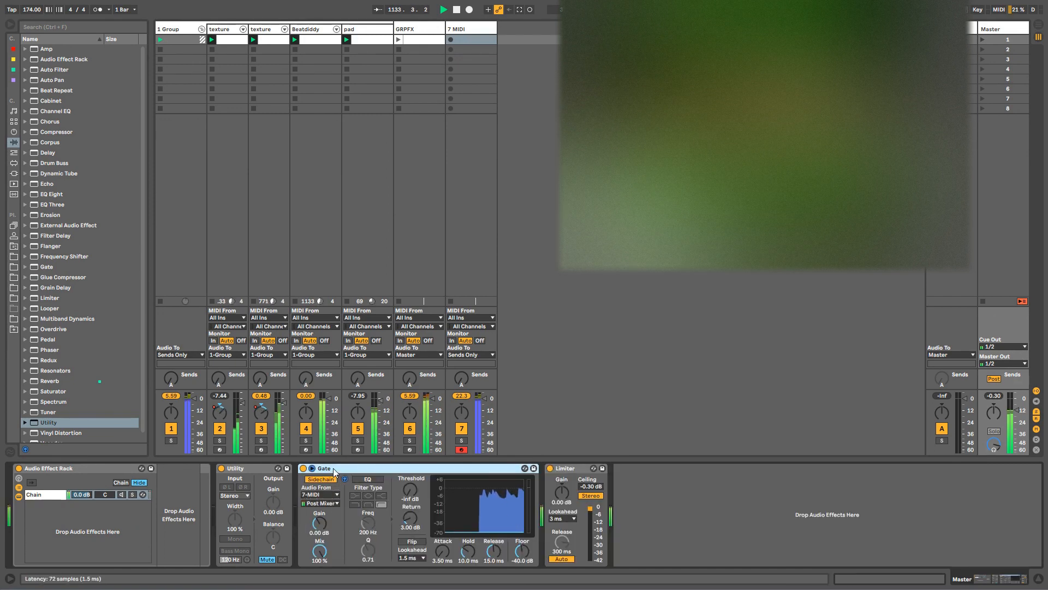
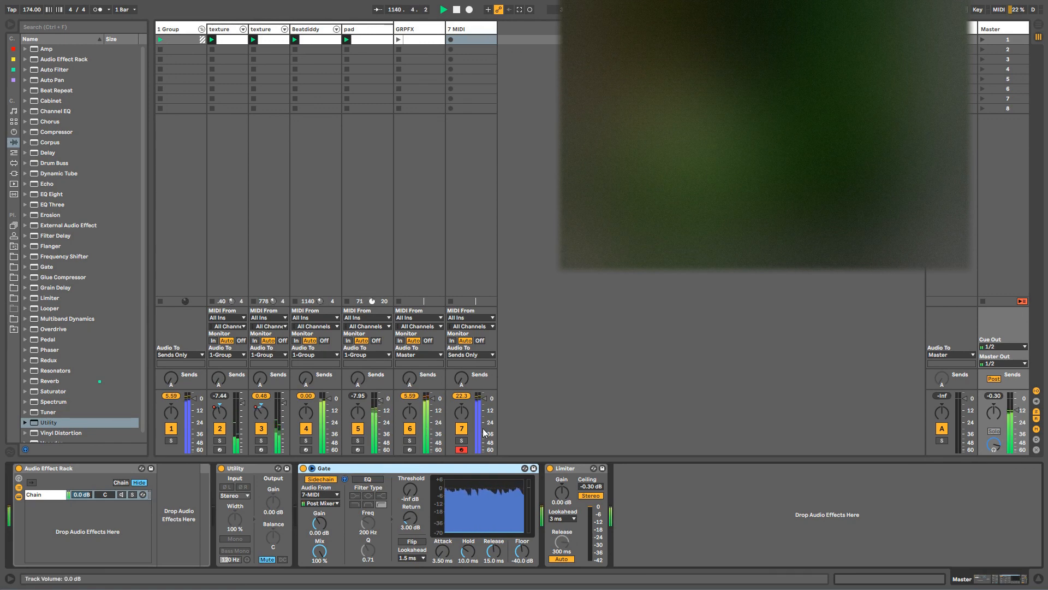
double_click(247, 467)
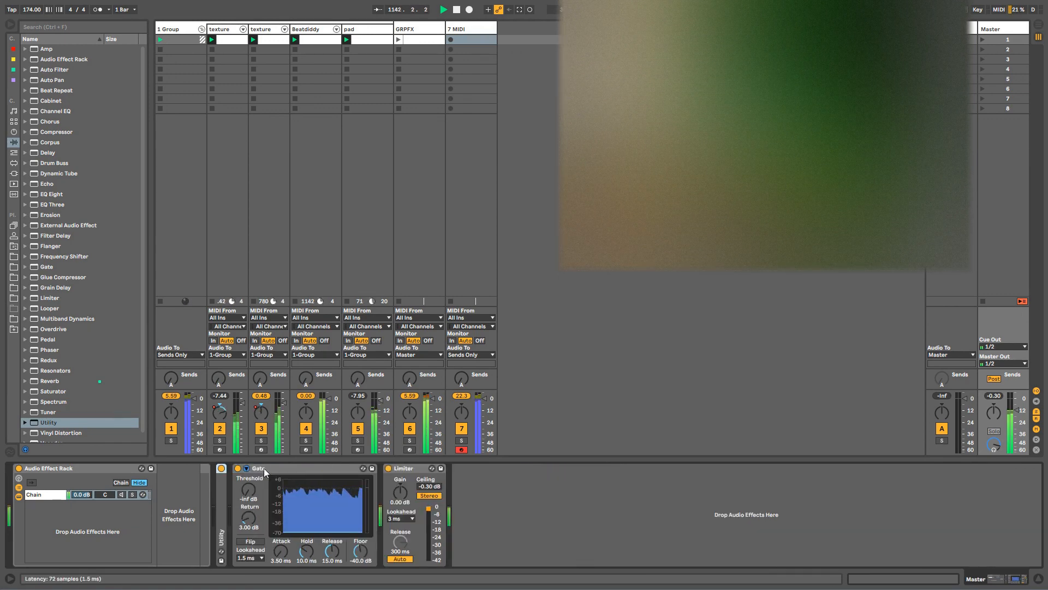
click(52, 468)
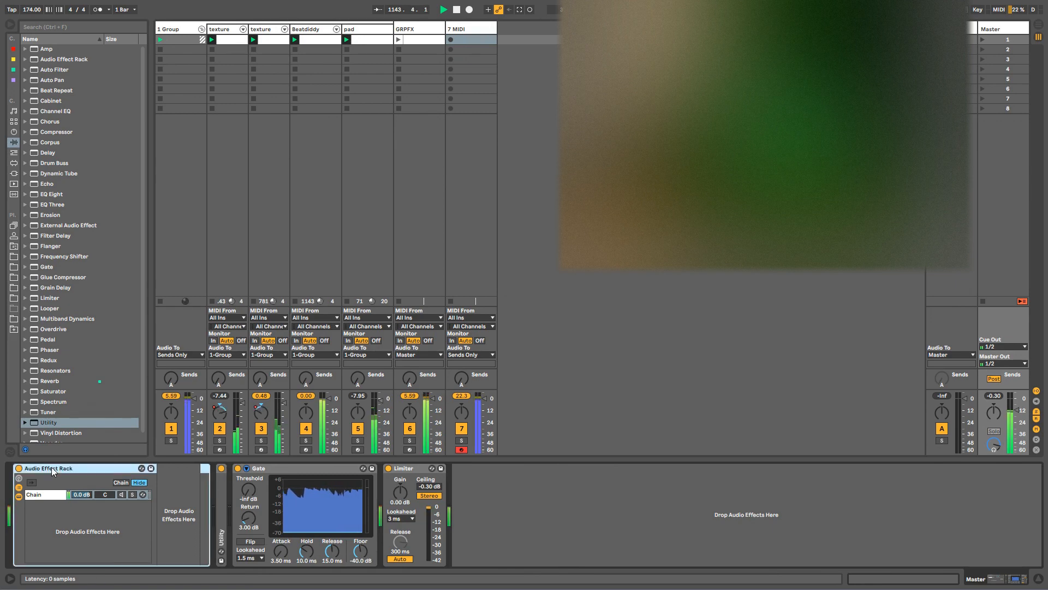
double_click(50, 467)
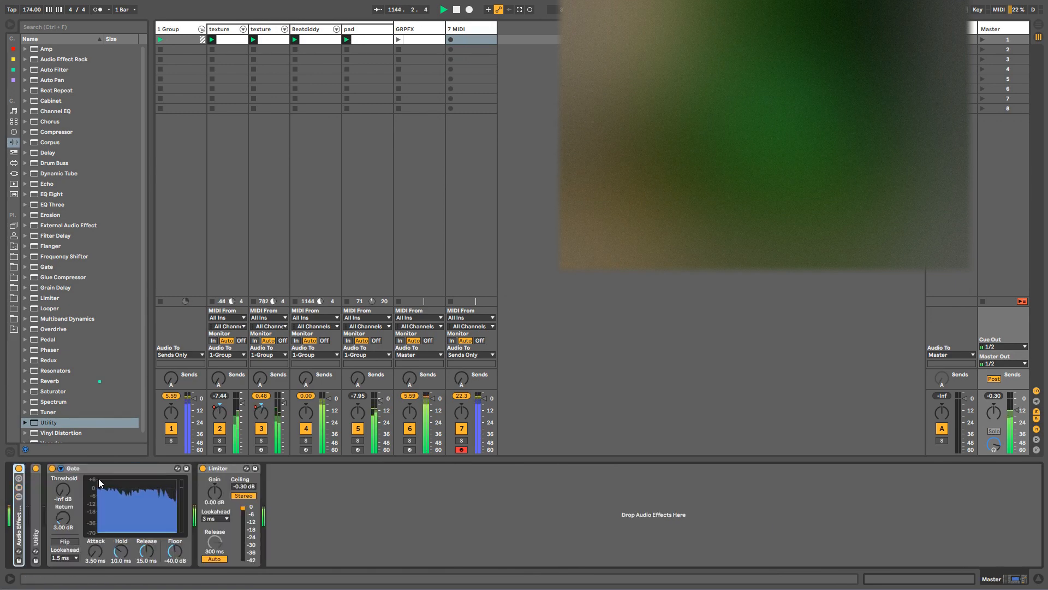
double_click(20, 510)
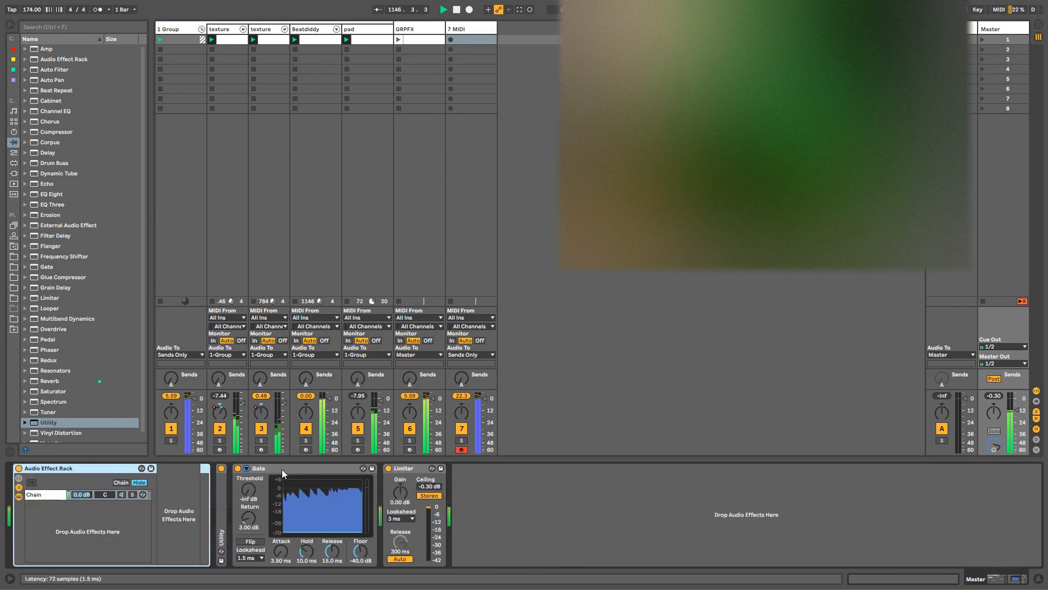
Step: Rename the 7 MIDI track to MASTERFX
click(460, 30)
key(ctrl+r)
text(MAST)
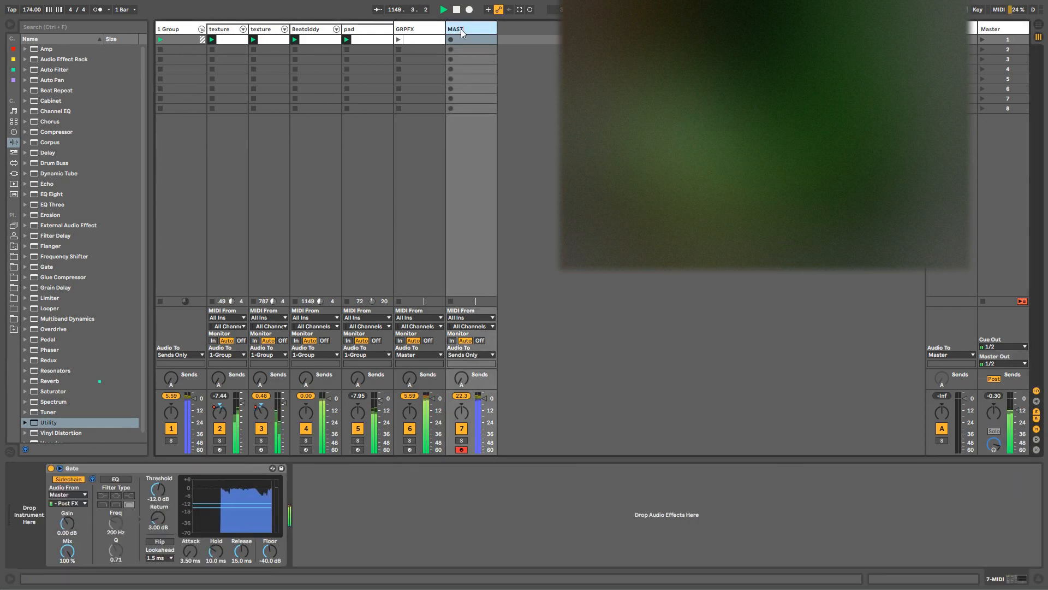
text(ERFX)
key(Return)
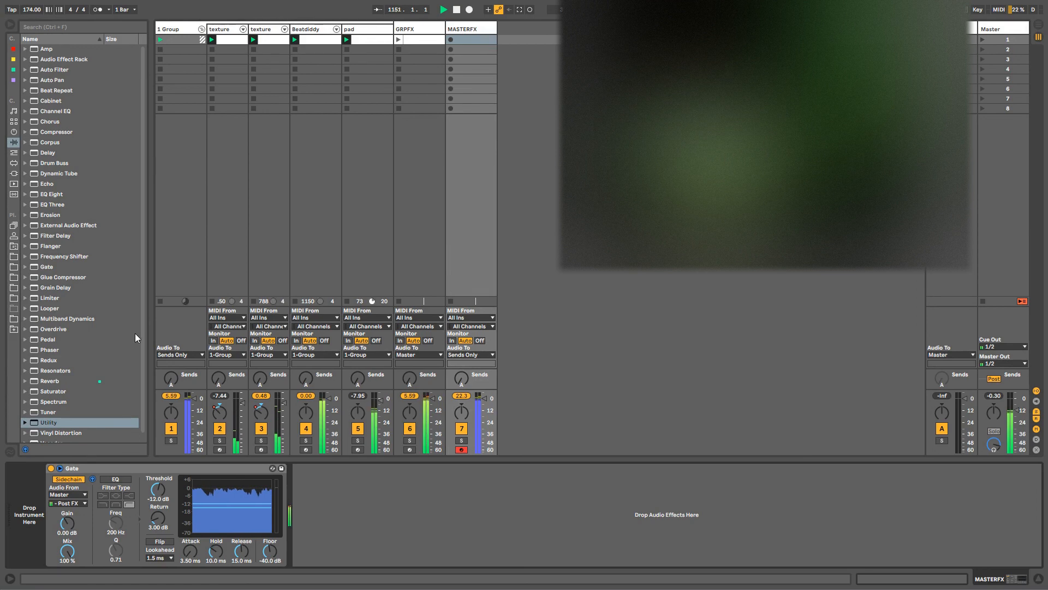
Step: Add a Grain Delay after the Gate on the MASTERFX track, with DryWet at 100% and Pitch at -36.0
drag(55, 288, 287, 481)
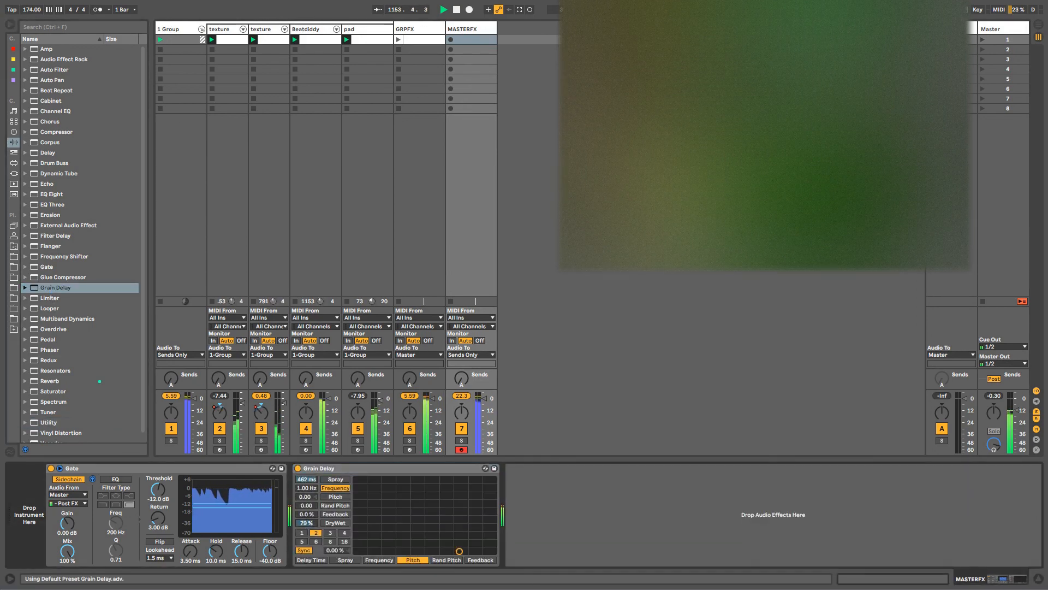
drag(306, 523, 307, 552)
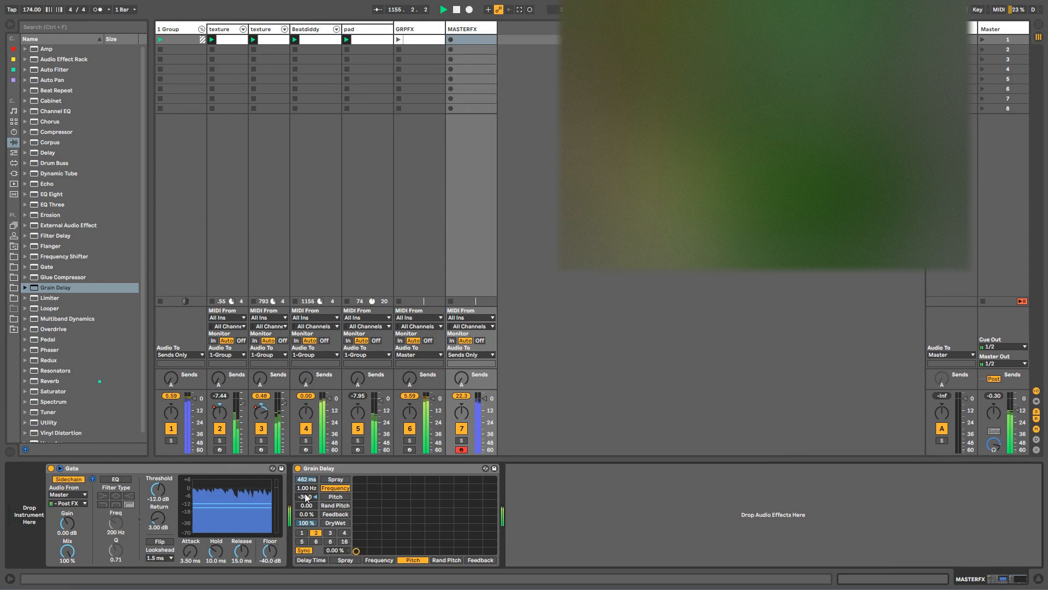
Step: Add a Reverb after the Grain Delay with Dry/Wet at 71% and Decay Time at 10.3 s, and show the Master track's devices
drag(50, 380, 491, 498)
drag(761, 551, 761, 532)
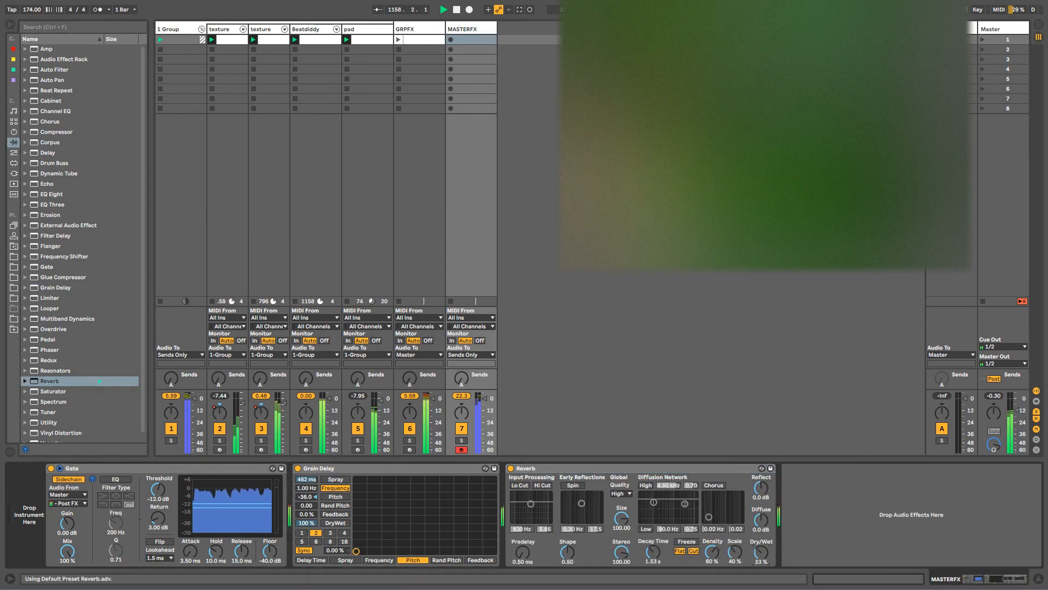
drag(652, 552, 653, 524)
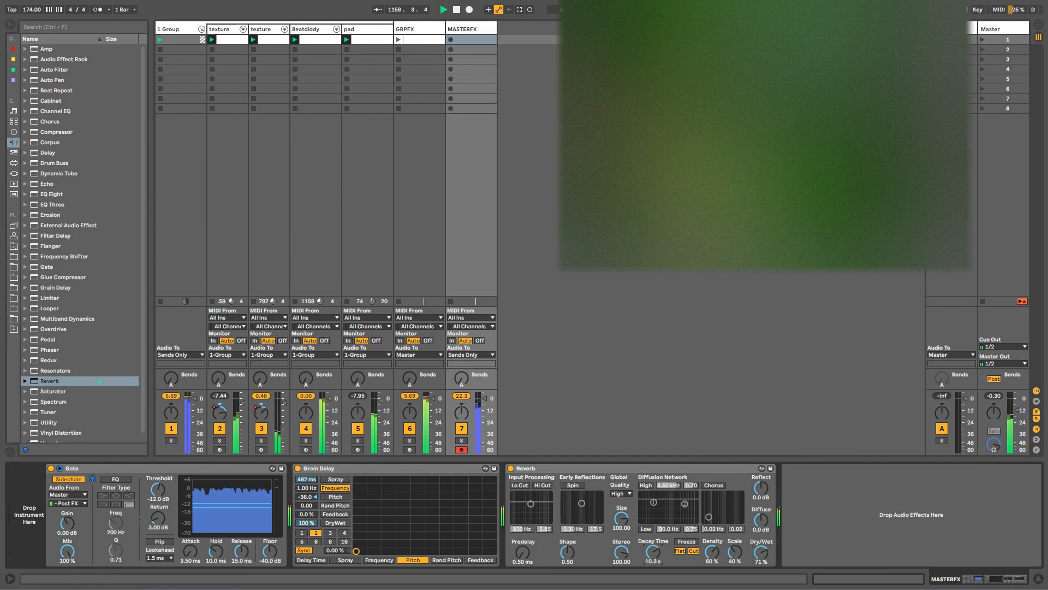
click(998, 29)
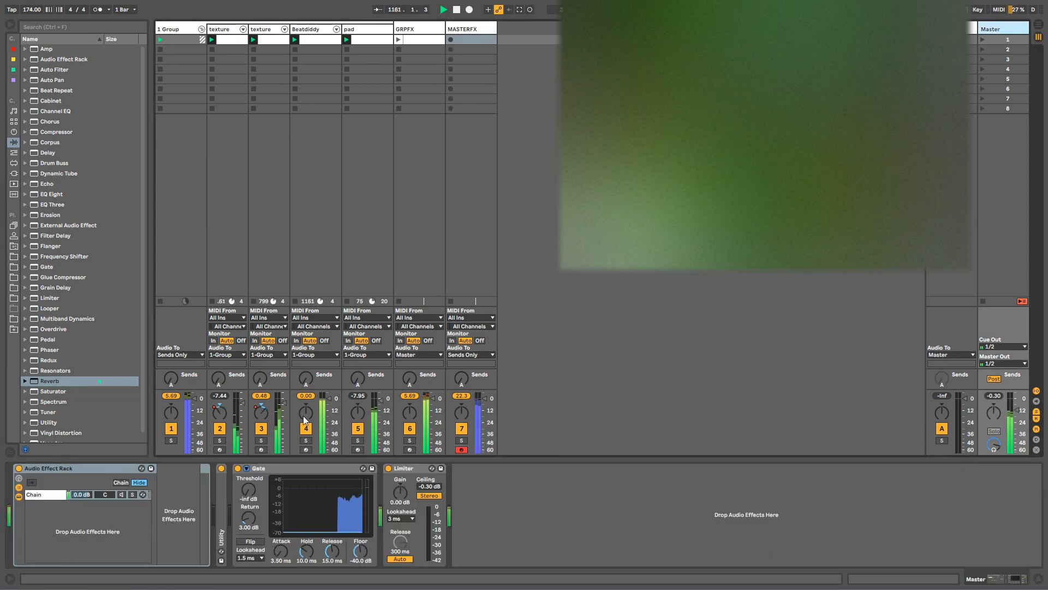
Step: Rename the Master track's Audio Effect Rack as MASTERFXSEND and fold the rack
click(77, 469)
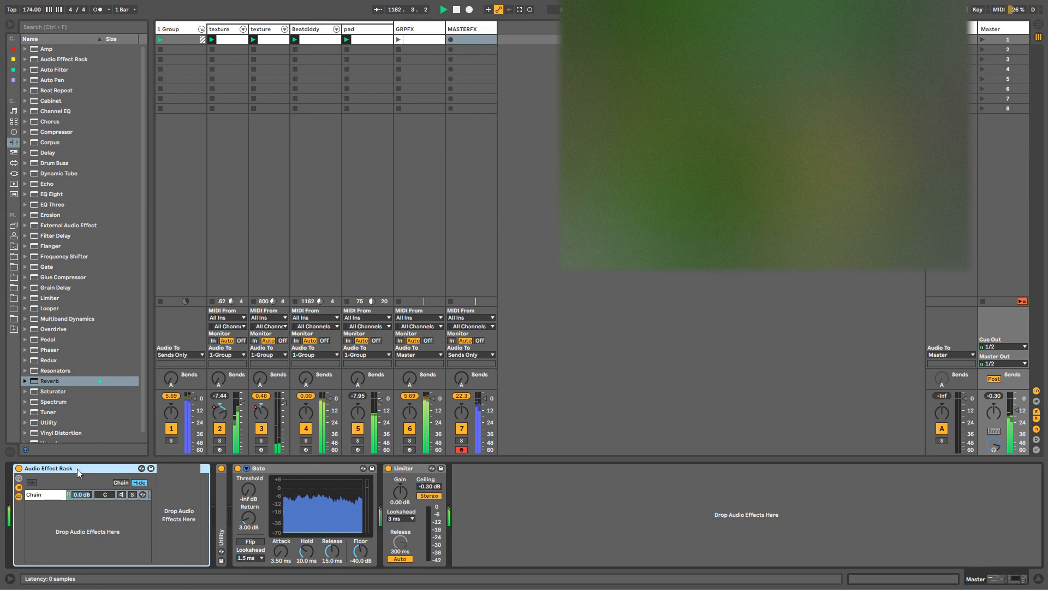
key(ctrl+r)
text(MASTERFX)
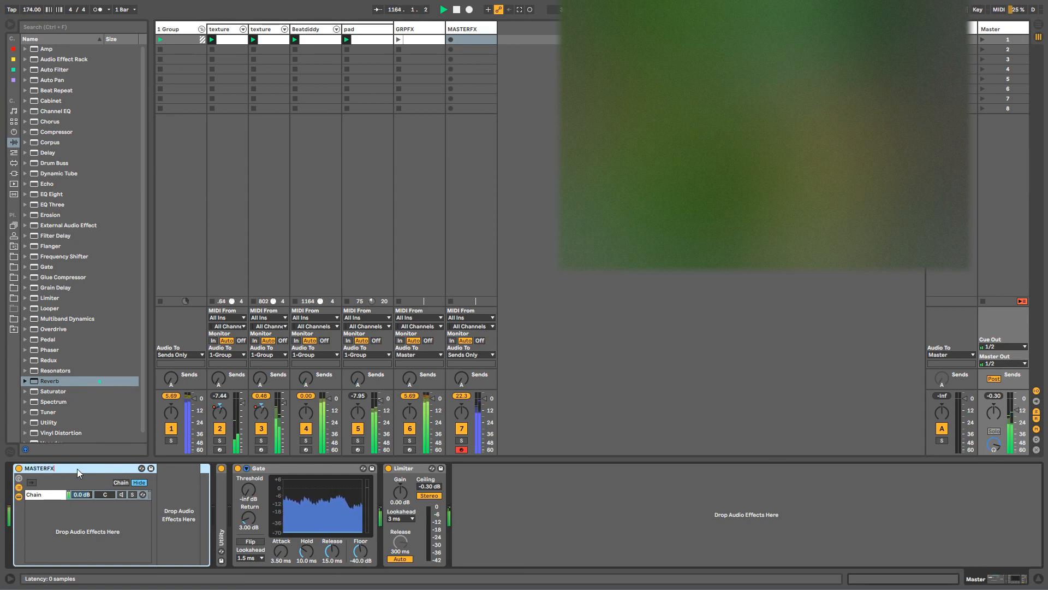
text(SEND)
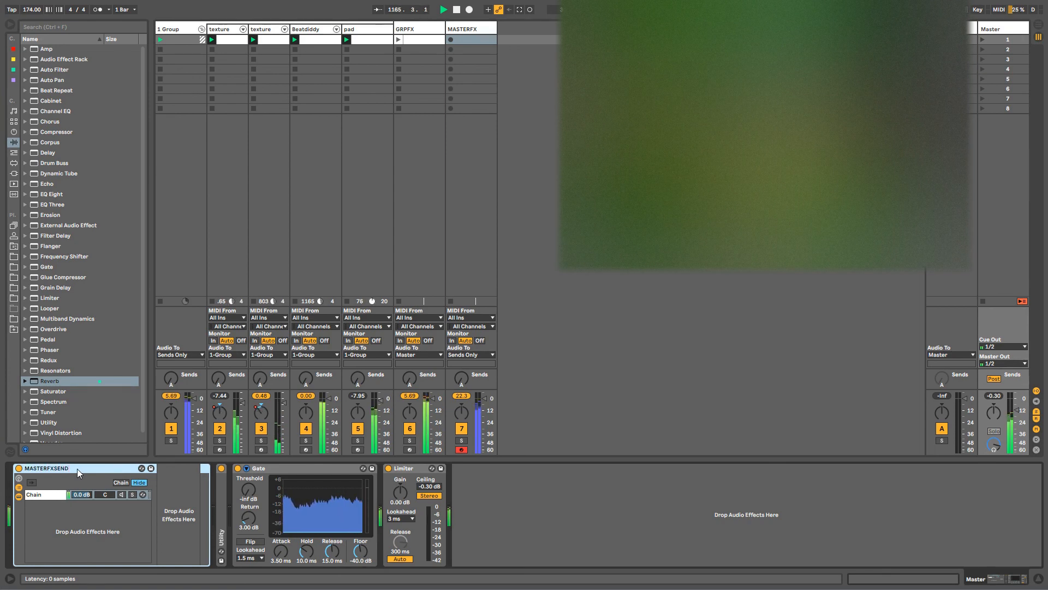
double_click(62, 468)
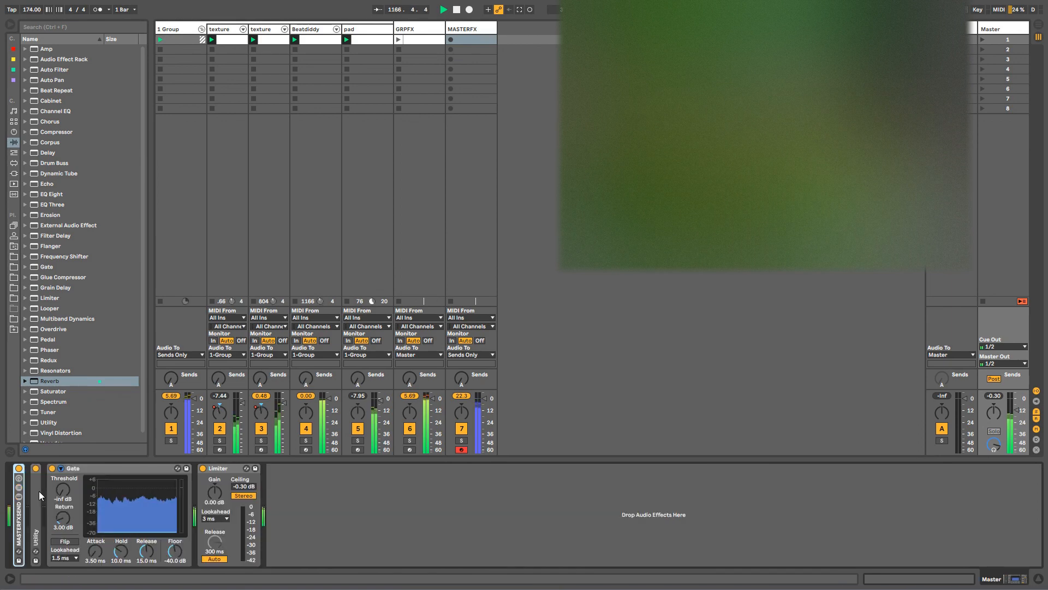
Step: Unfold and unmute the Utility on the Master track, and unfold the MASTERFXSEND rack to toggle its chain activator
double_click(37, 490)
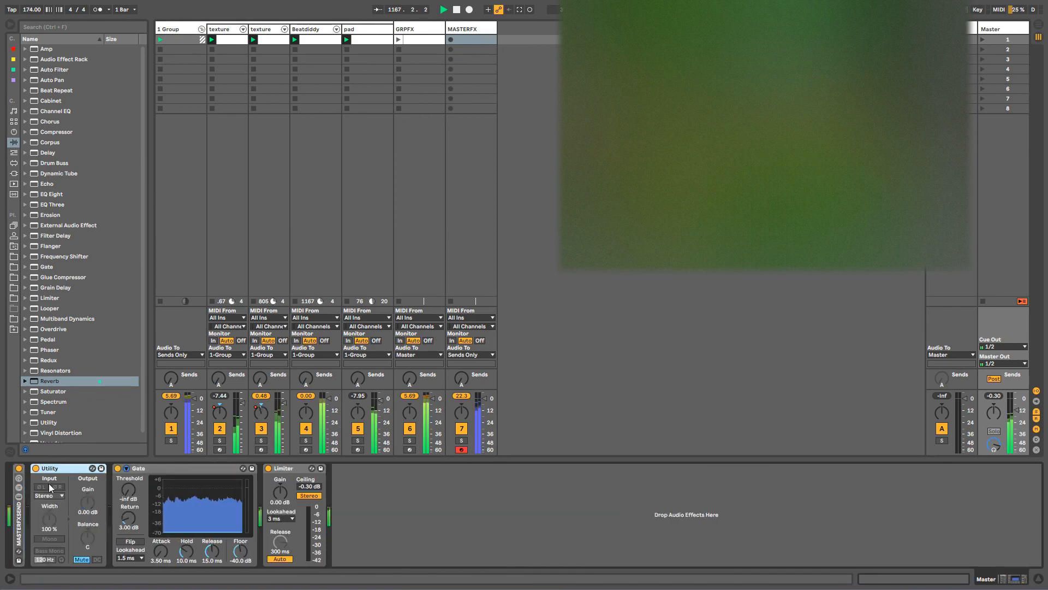
click(77, 558)
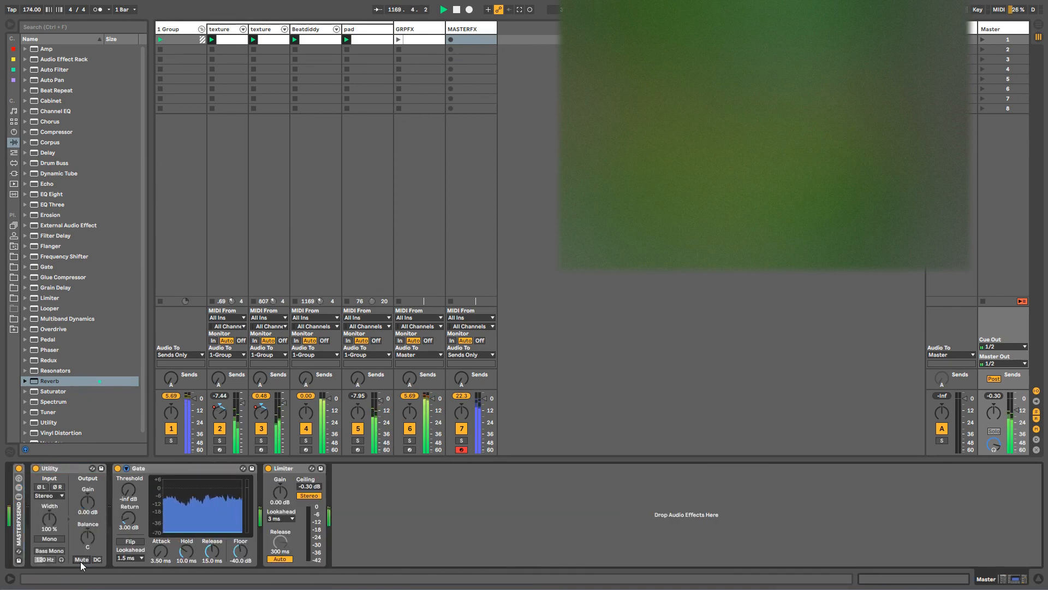
click(19, 487)
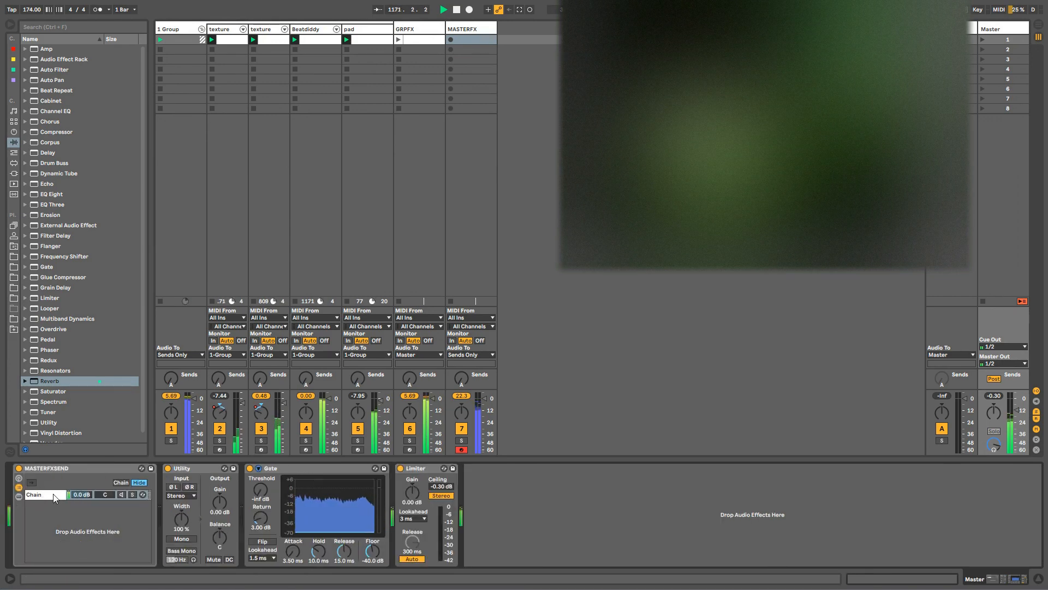
click(121, 494)
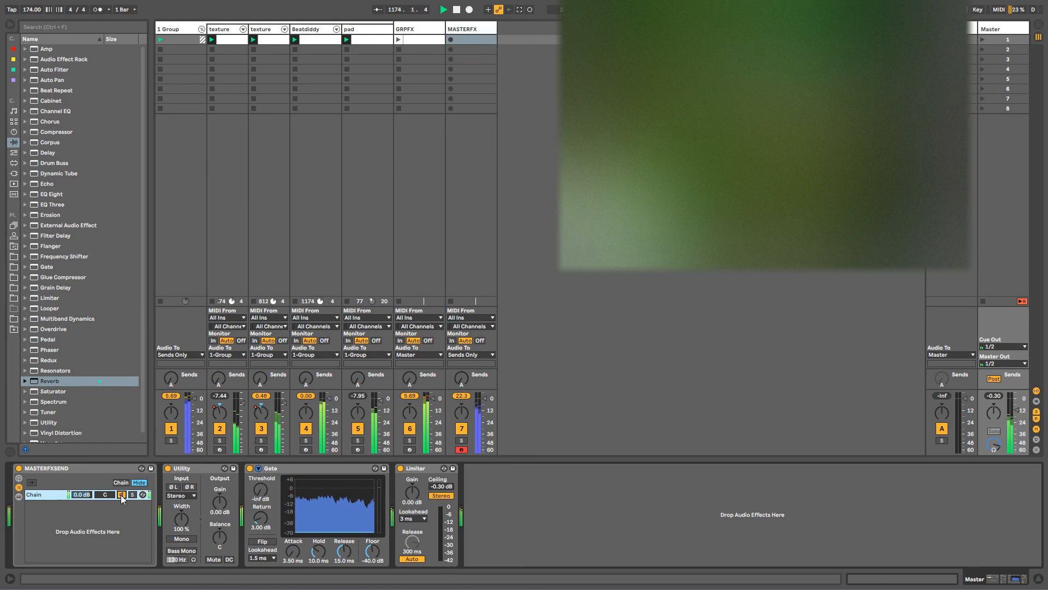
Step: Delete the Utility from the Master chain and show the Gate's sidechain section
click(181, 469)
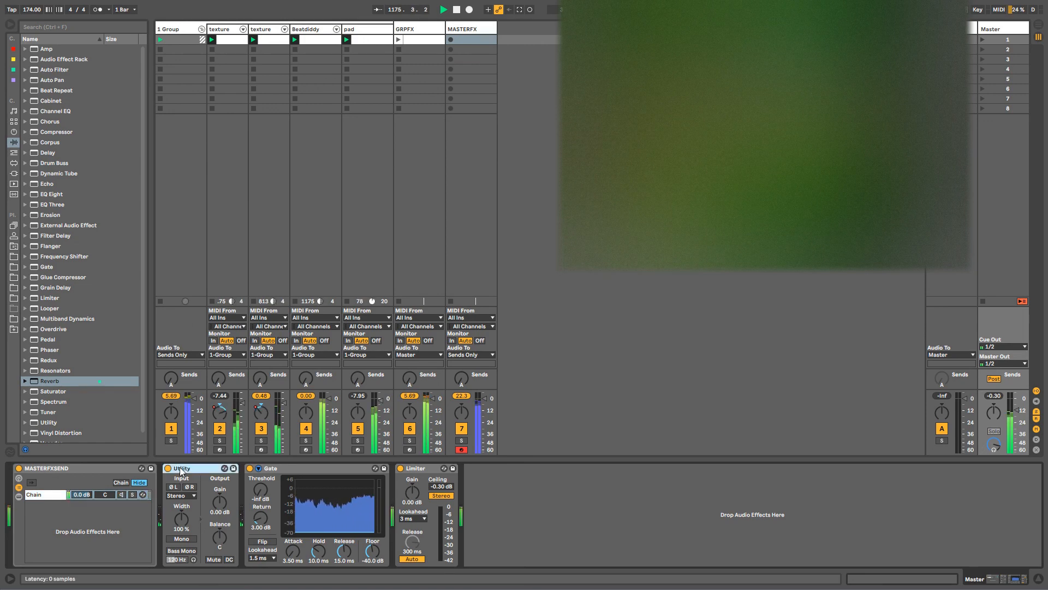
key(Delete)
click(177, 470)
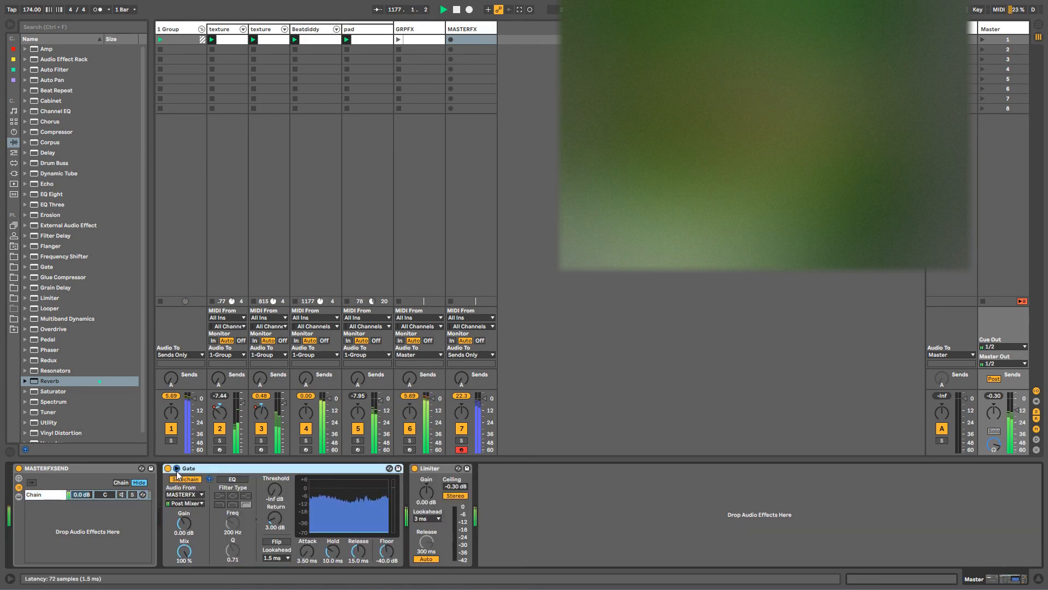
Step: Activate the MASTERFXSEND rack's chain and set the Master Gate's sidechain Mix to 100%
drag(183, 555, 183, 558)
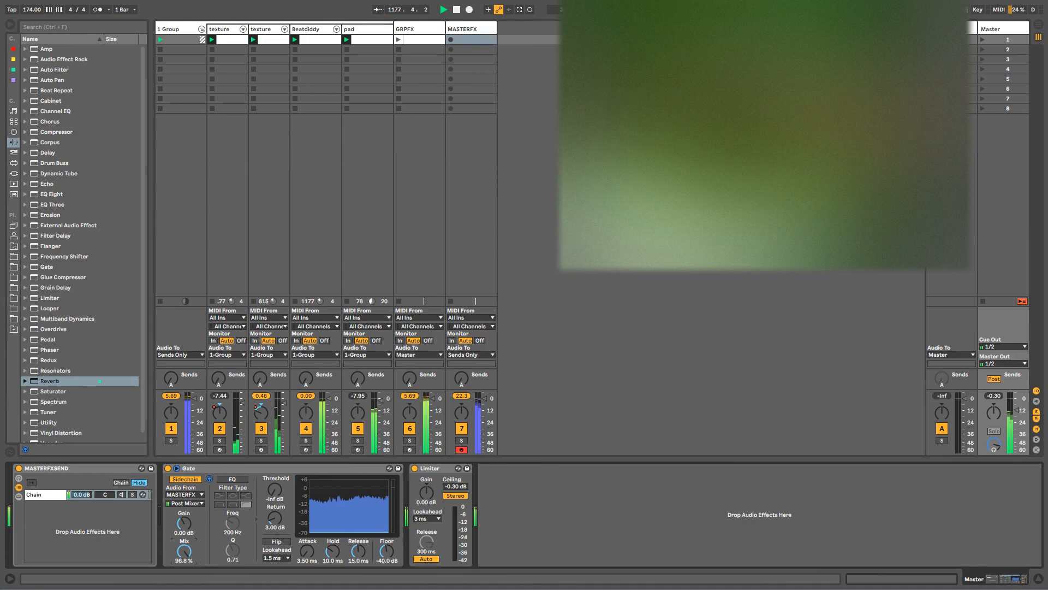
click(122, 495)
click(189, 551)
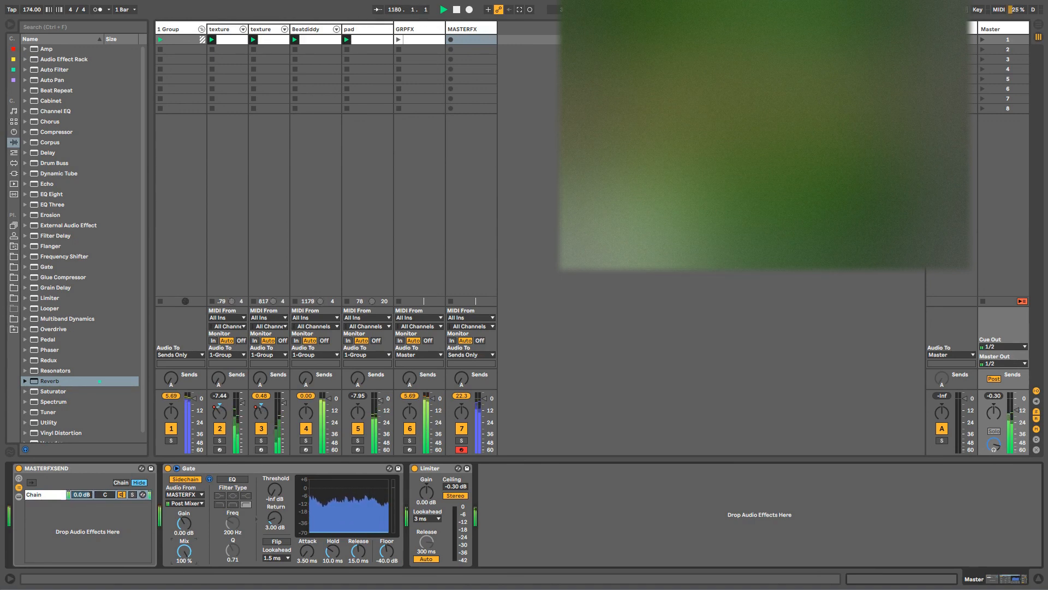
click(188, 556)
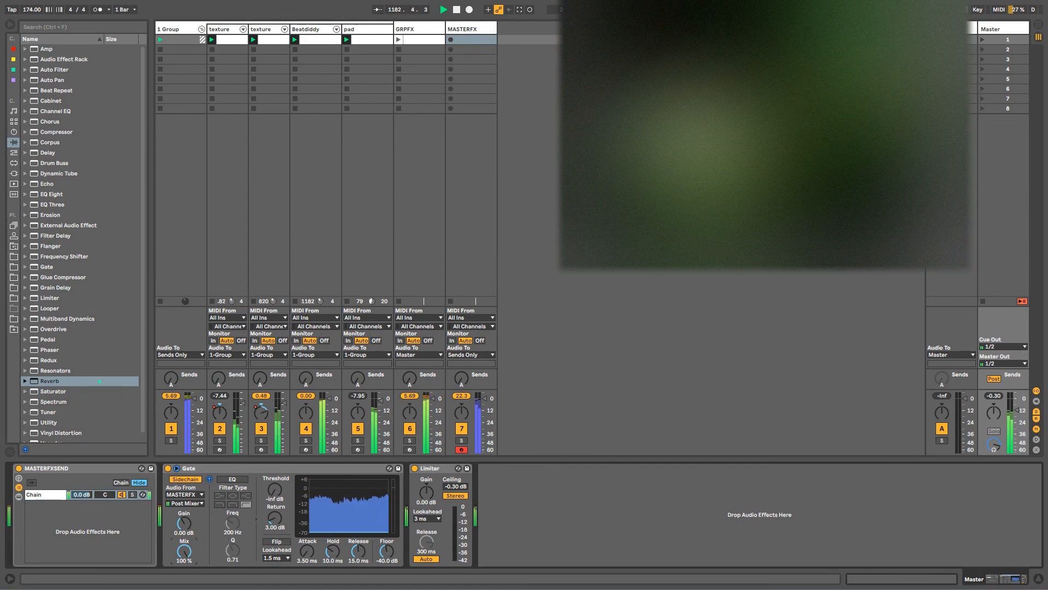
Step: Add an EQ Eight between the Gate and Limiter on the Master track, with low-cut band 1 enabled at about 37.5 Hz
click(50, 193)
drag(50, 194, 431, 567)
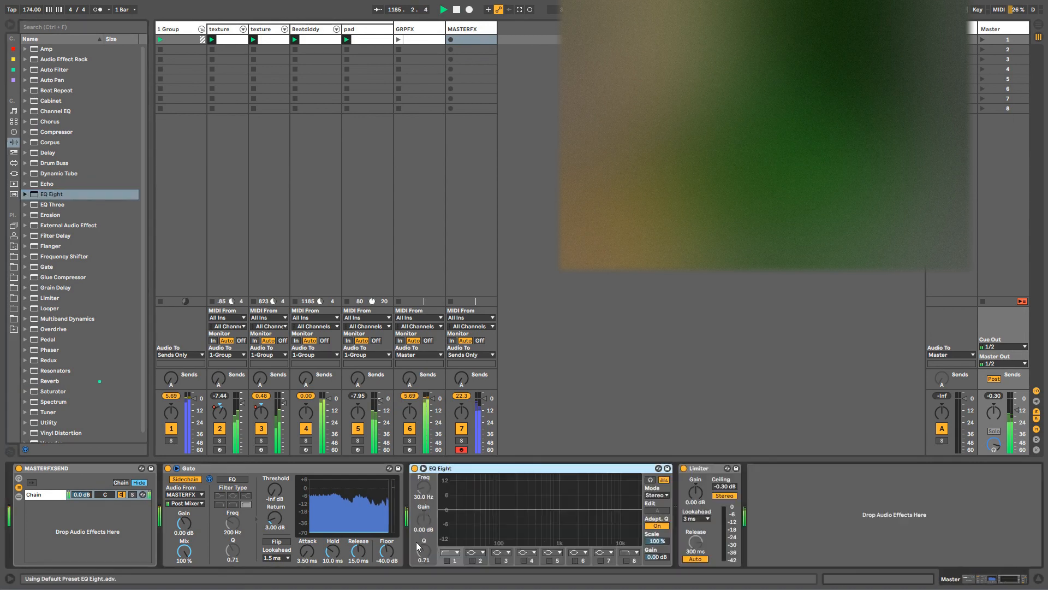
click(446, 560)
drag(466, 516, 476, 521)
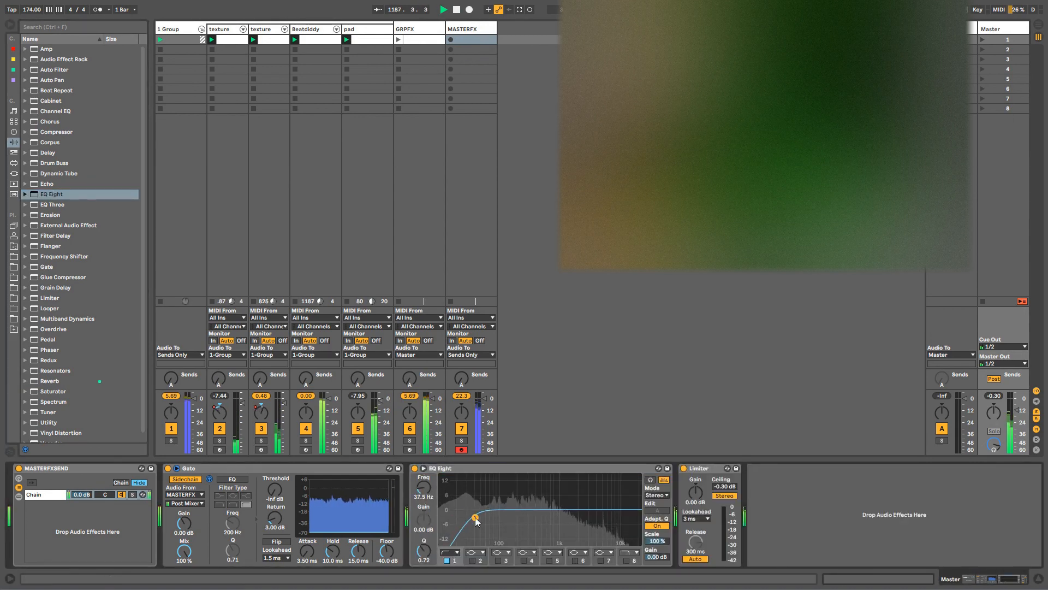
Step: Set the MASTERFX Grain Delay's Pitch to -24.0 and lower the Master Gate's sidechain Mix to about 51.6%
click(480, 29)
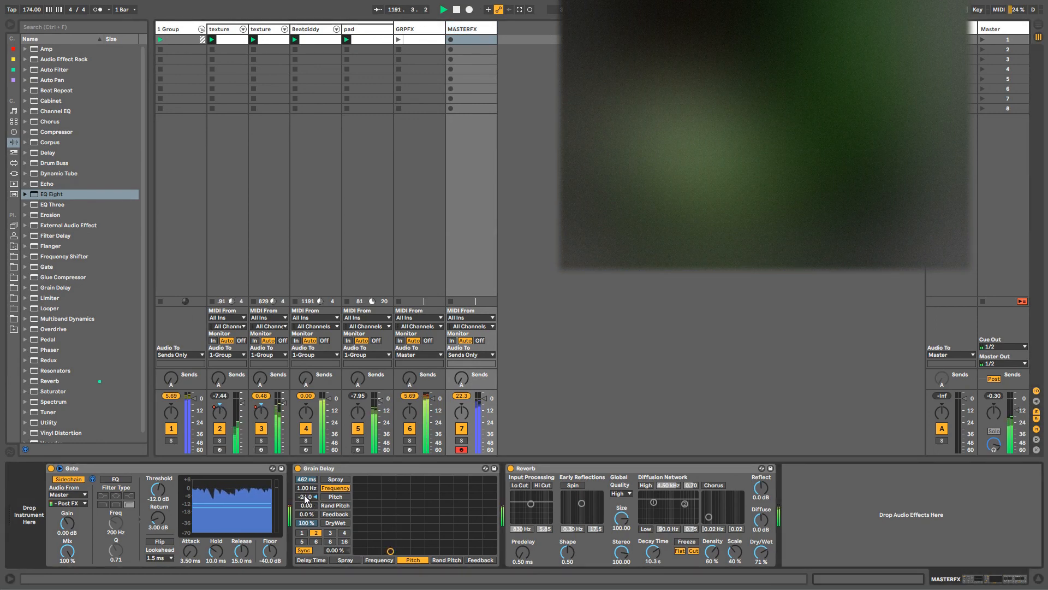
click(990, 31)
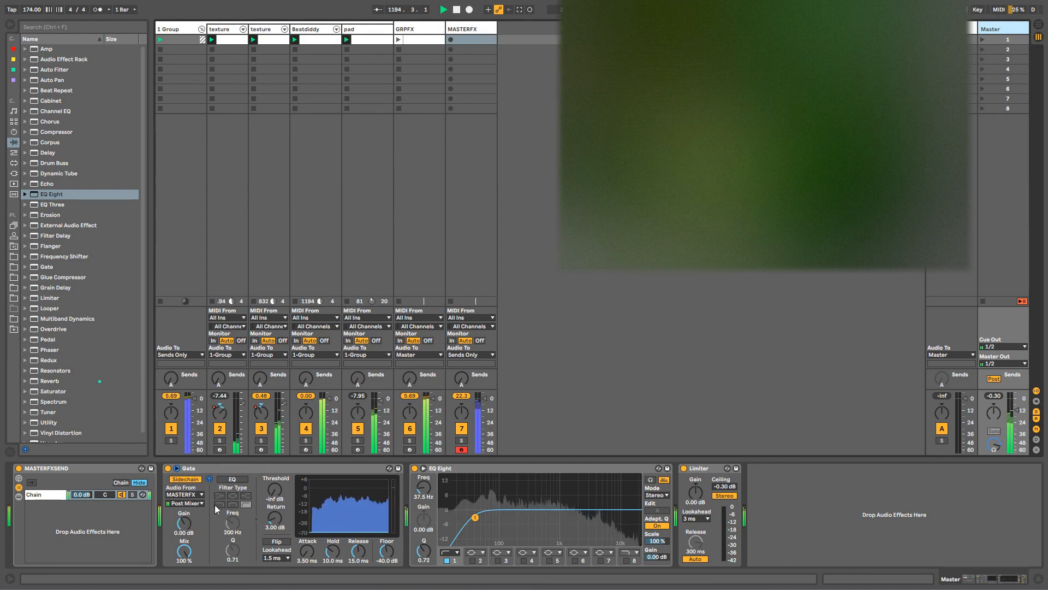
drag(184, 551, 184, 584)
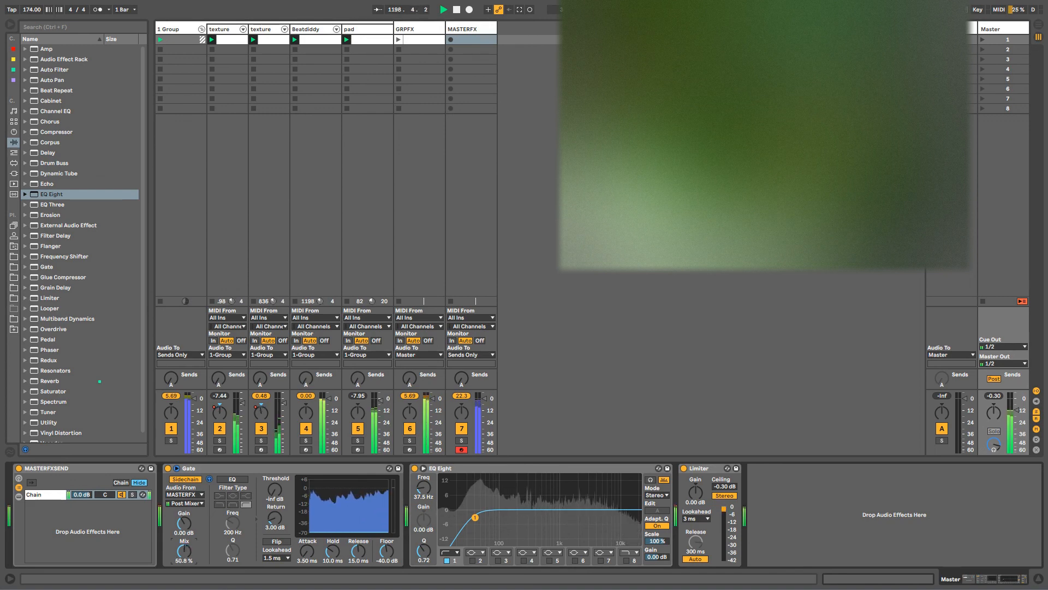
drag(184, 550, 184, 548)
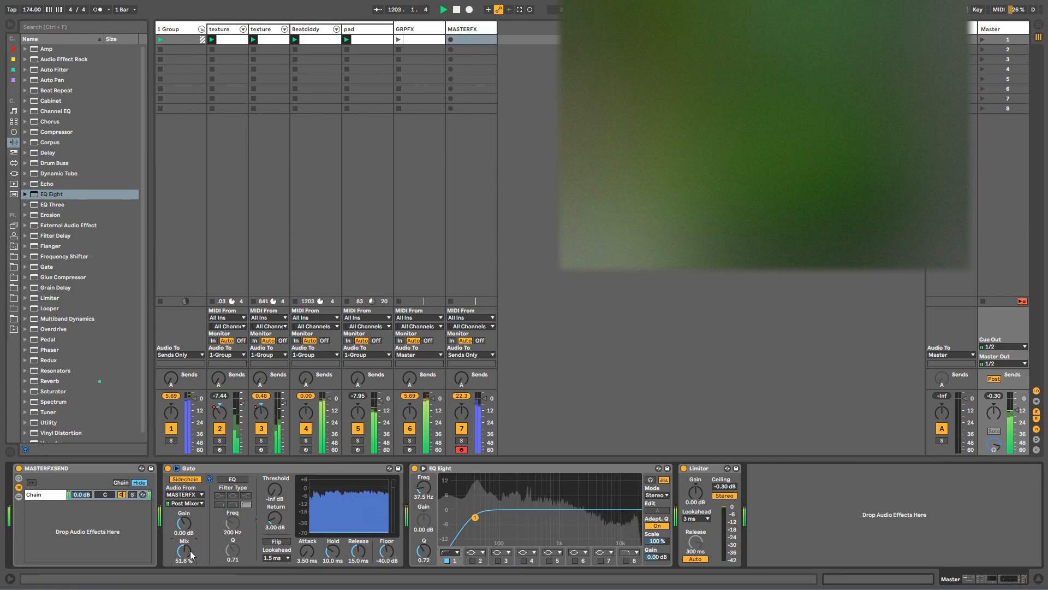
Step: Set the MASTERFX Reverb's Dry/Wet to 0.0% and move the Master EQ Eight's band 1 to about 19.0 Hz
click(476, 29)
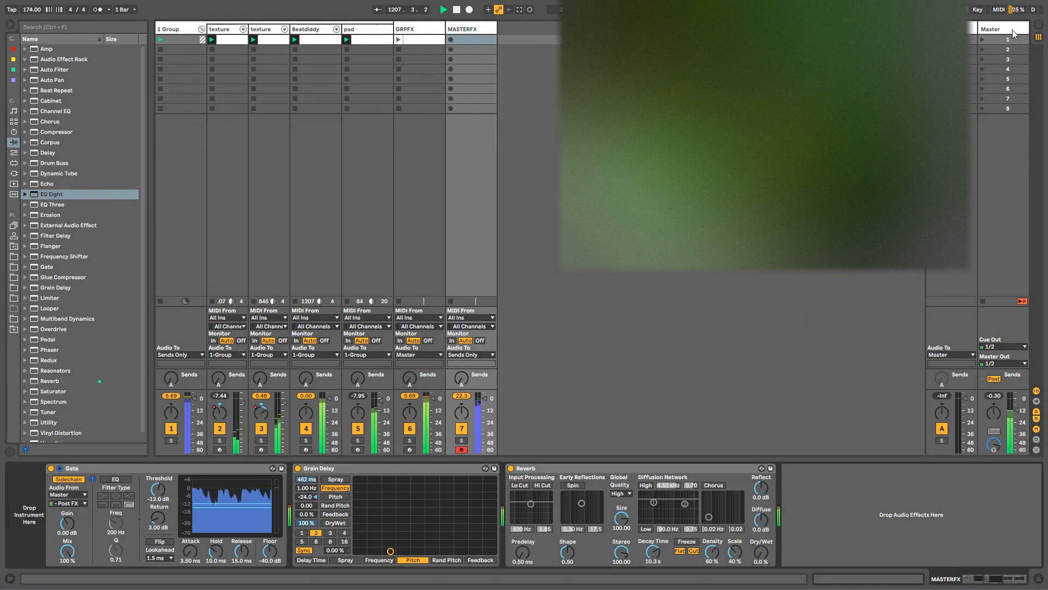
click(1009, 30)
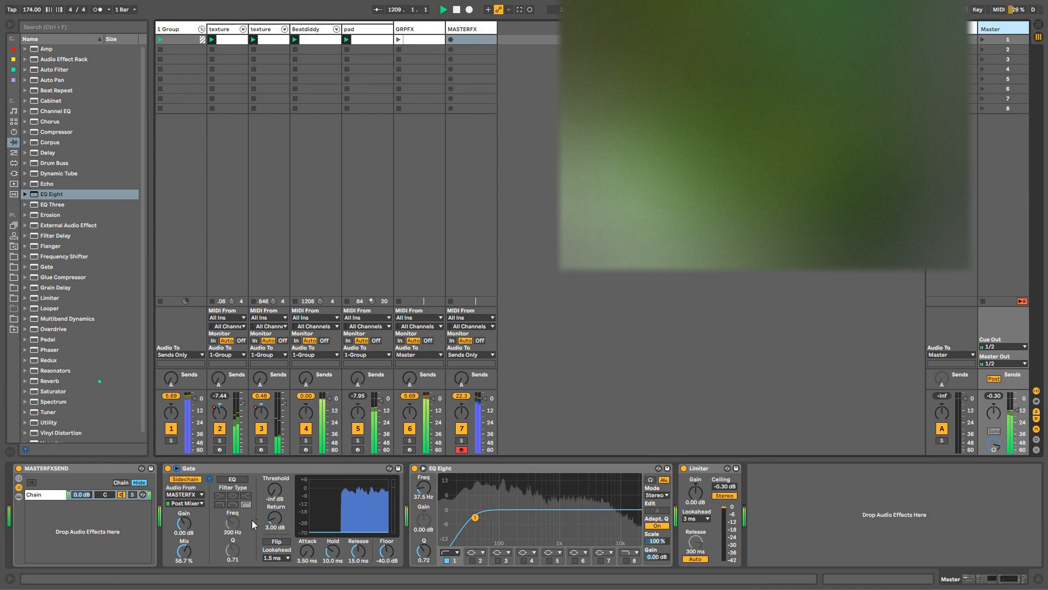
drag(467, 521, 459, 521)
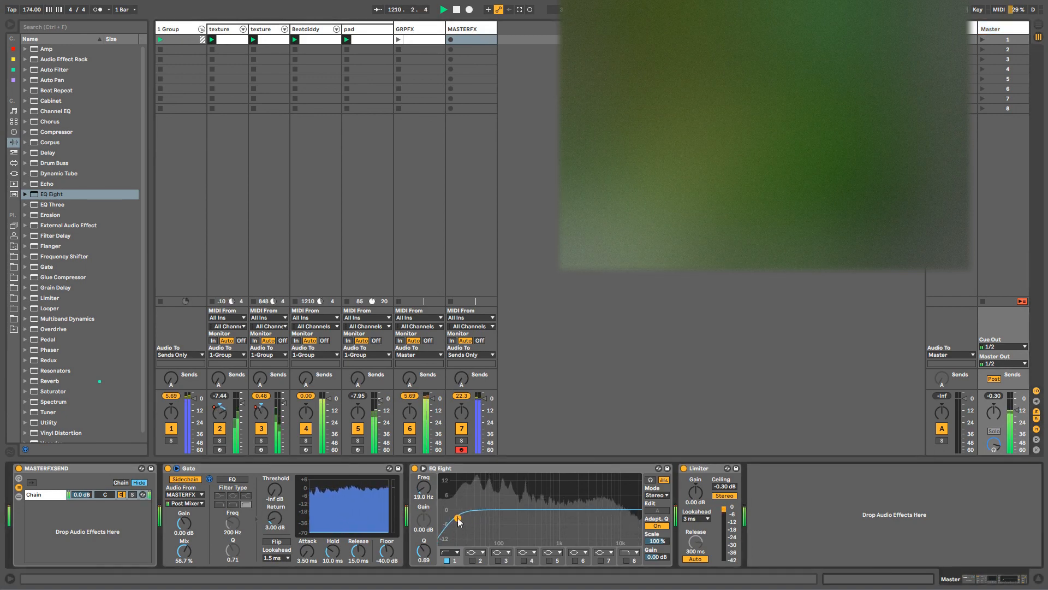
Step: Route the MASTERFX track's output to Master, taking the Master Gate's sidechain Mix from 0.00% up to 100%
drag(186, 559, 186, 589)
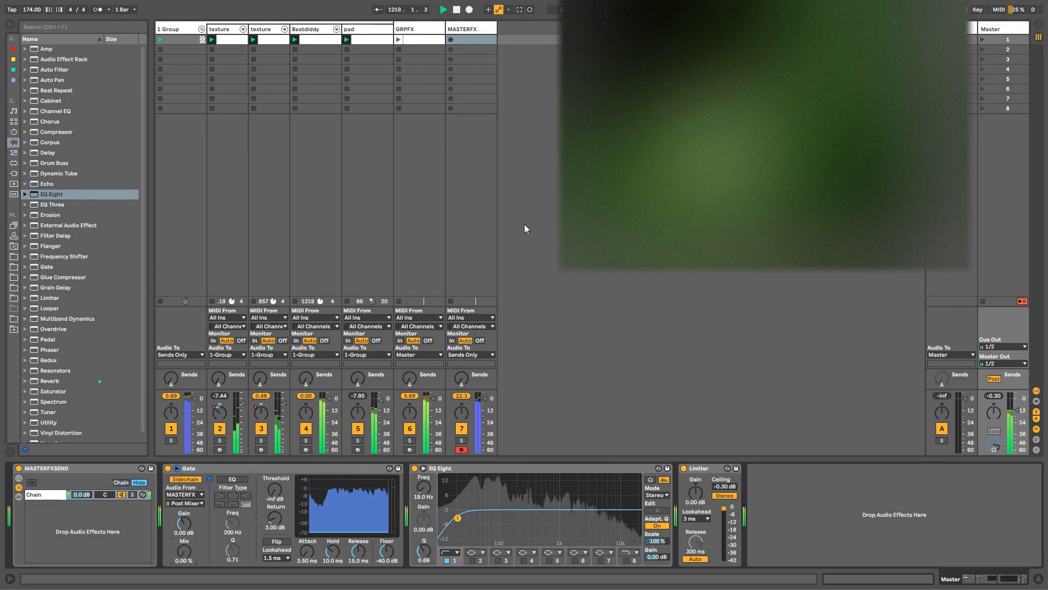
click(473, 355)
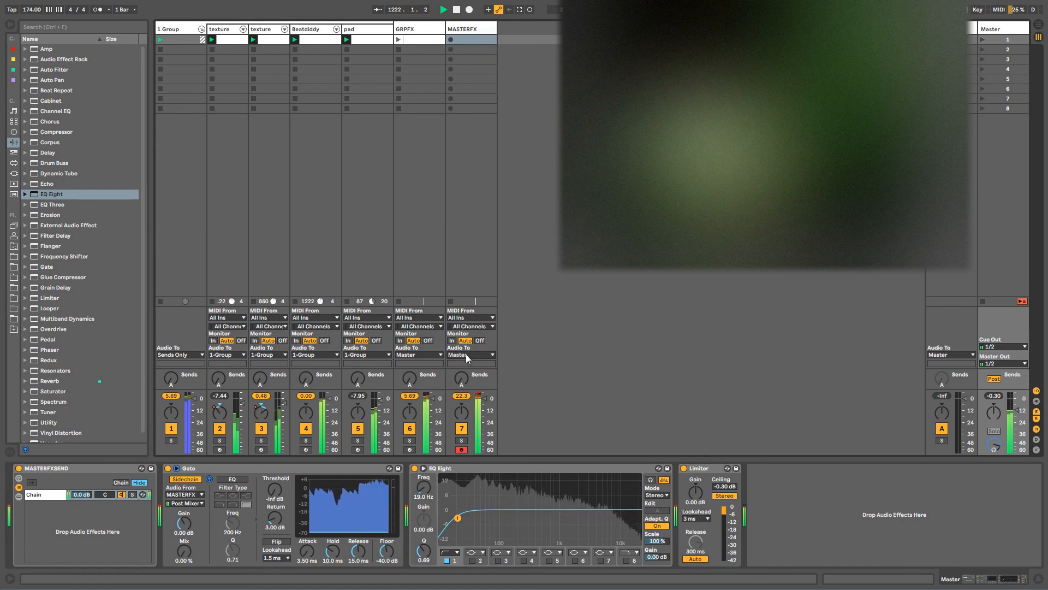
drag(198, 548, 199, 493)
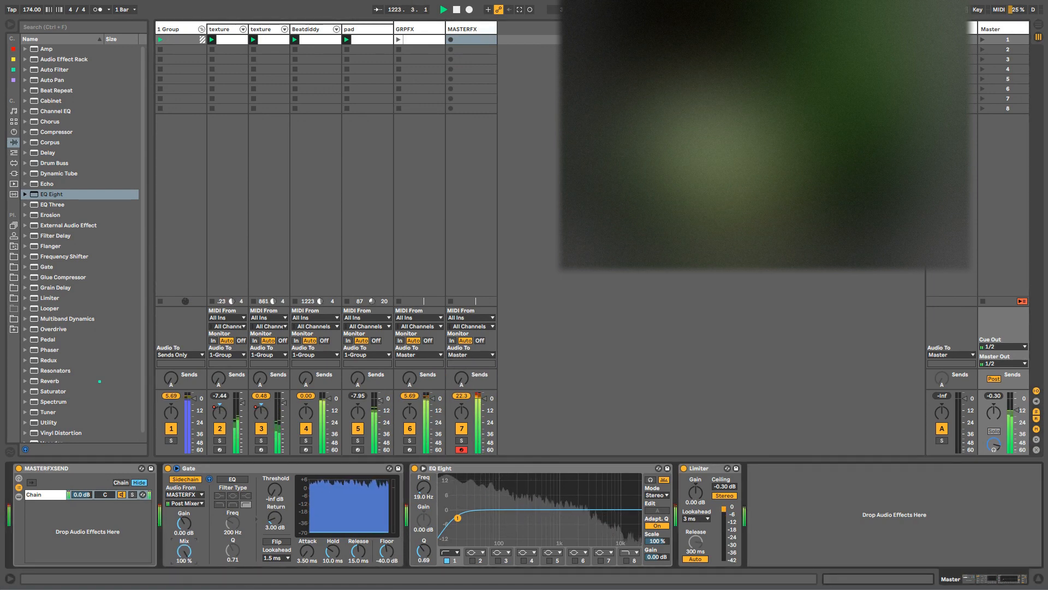
Step: Lower the Master EQ Eight's band 1 to about 12.4 Hz and set the Gate's sidechain Mix to 0.00%
drag(458, 517, 553, 481)
drag(447, 519, 445, 518)
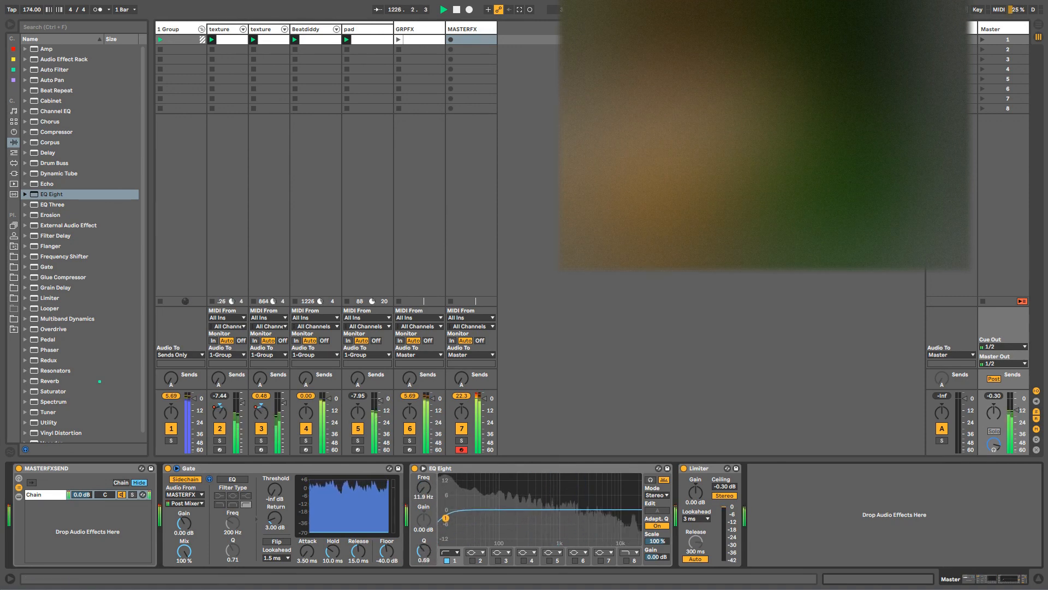
drag(186, 552, 185, 581)
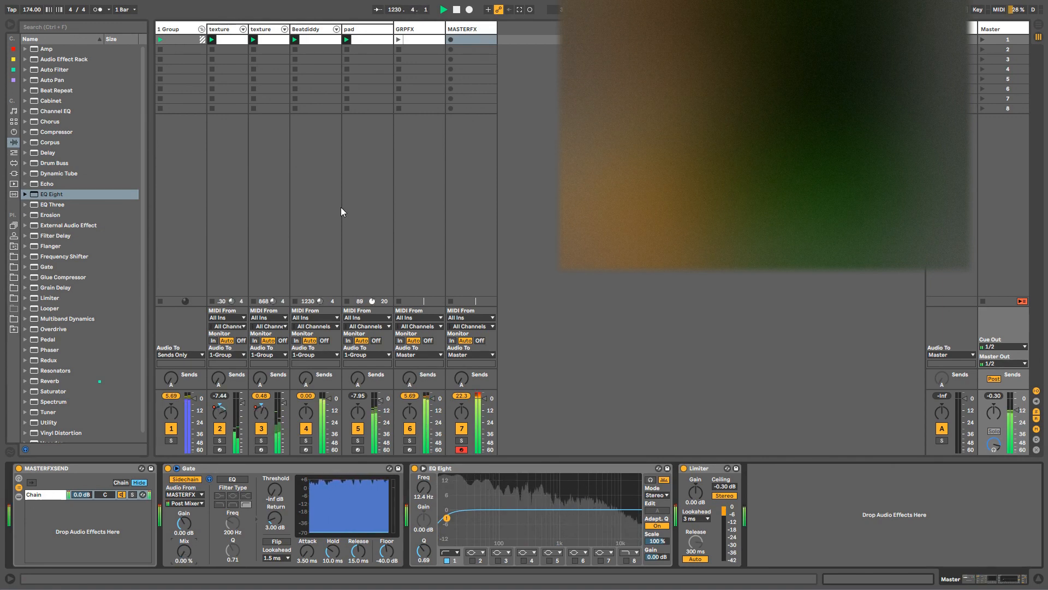
Step: Set the MASTERFX Grain Delay's Pitch to -36.0 and the Reverb's Dry/Wet to 65%
click(467, 28)
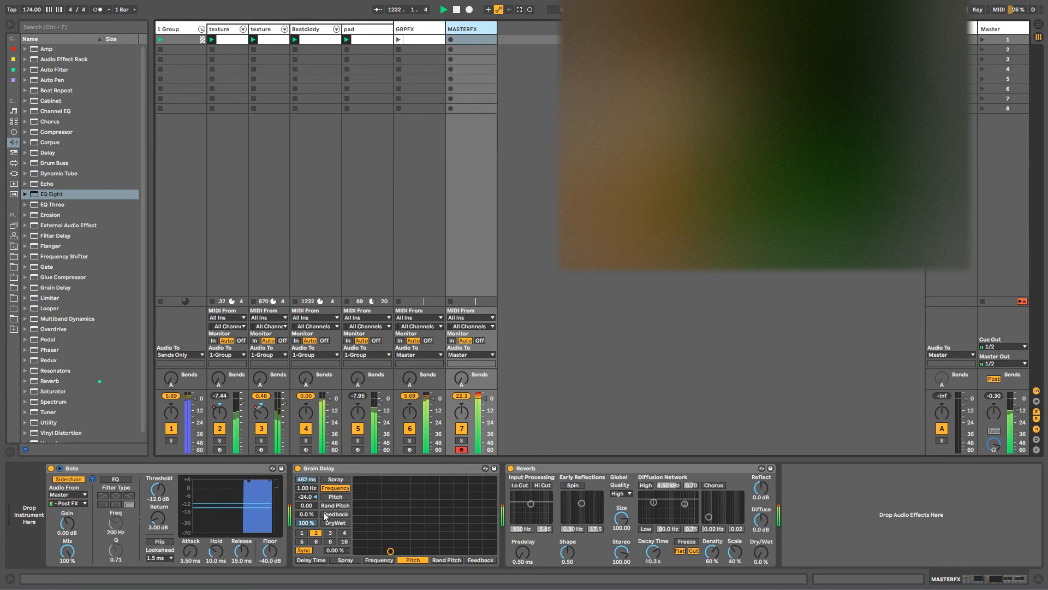
drag(307, 501, 307, 501)
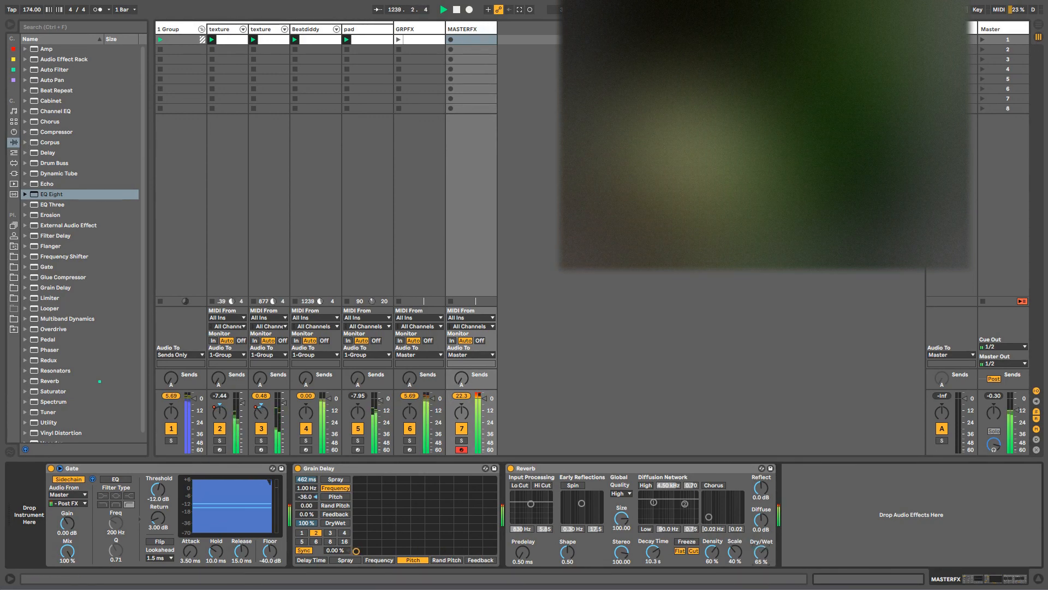
Step: Set the Master Gate's sidechain Gain to about 0.83 dB and its Mix to 100%
click(995, 43)
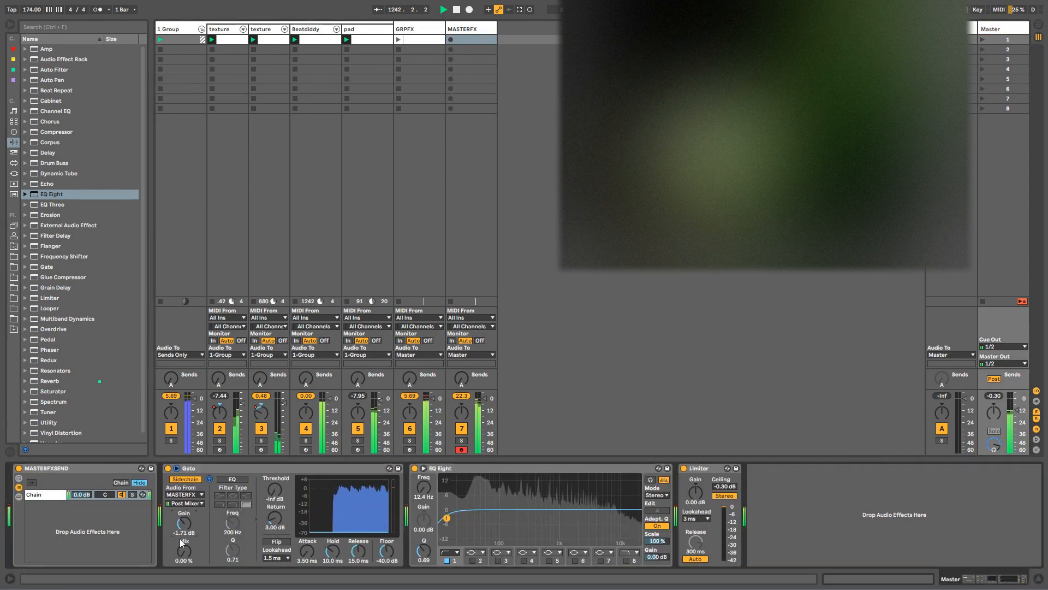
drag(184, 551, 186, 507)
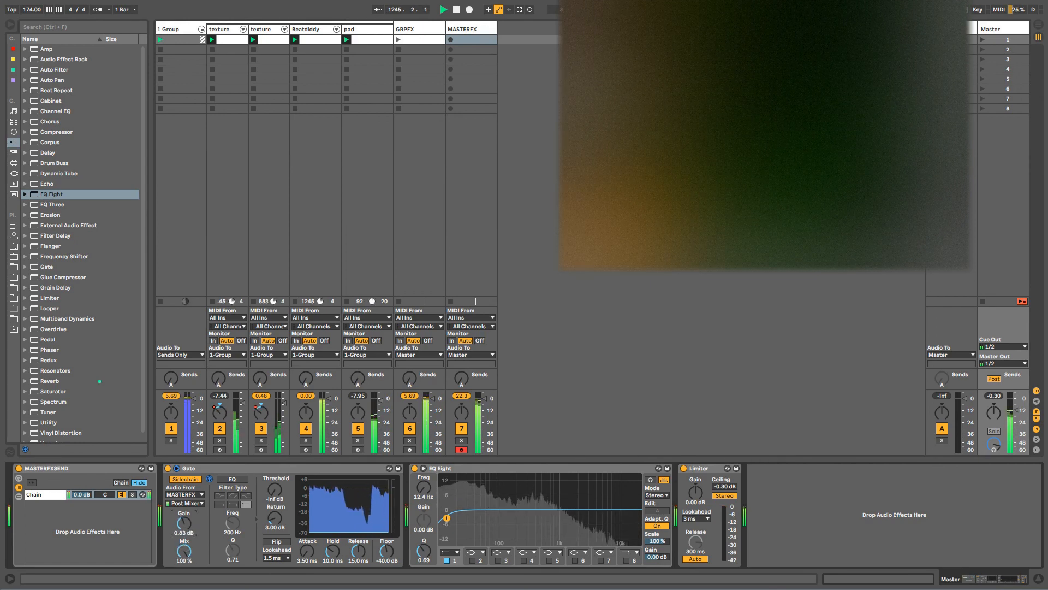
Step: Lower the MASTERFX Reverb's Dry/Wet to 30% and show the Master track's devices
click(462, 30)
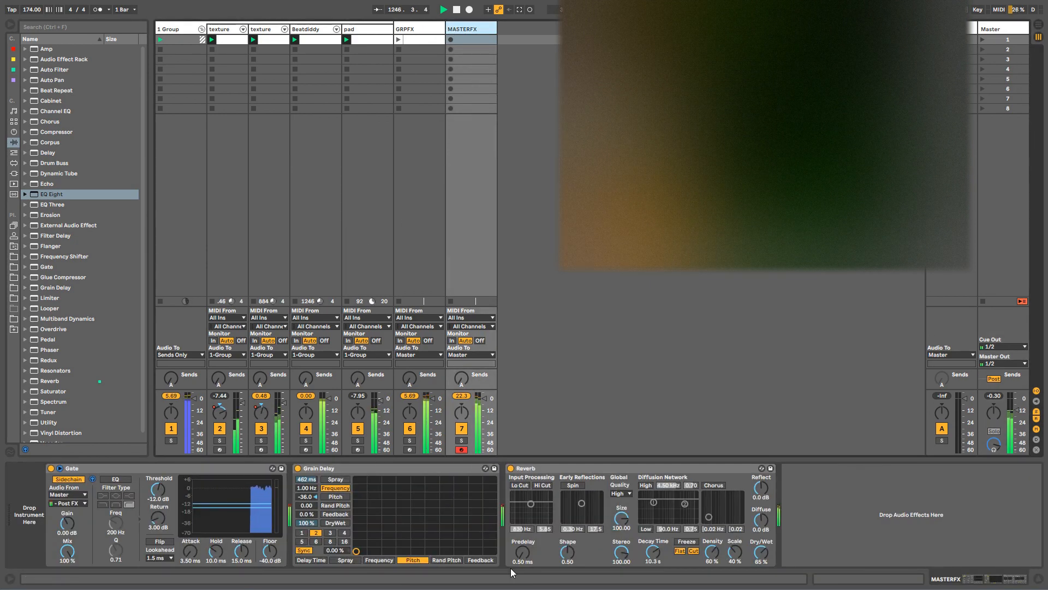
drag(761, 551, 760, 574)
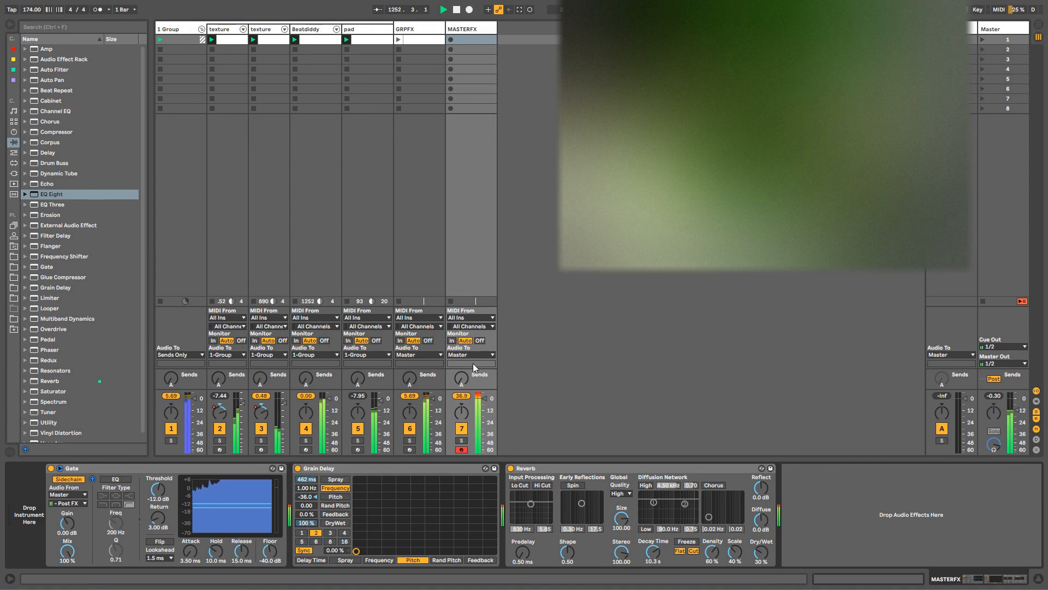
click(469, 355)
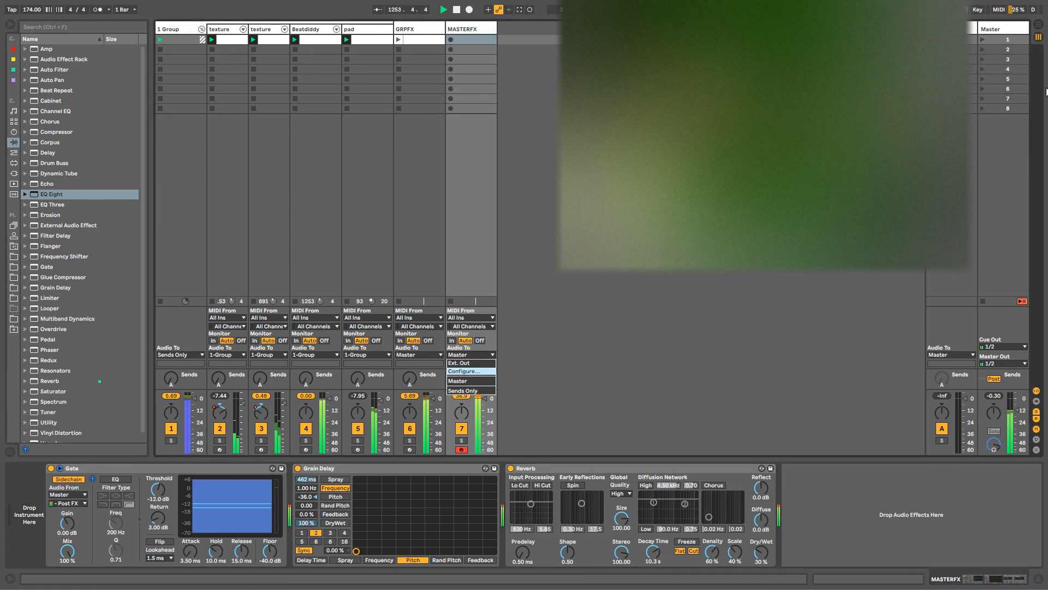
click(1005, 28)
click(1005, 30)
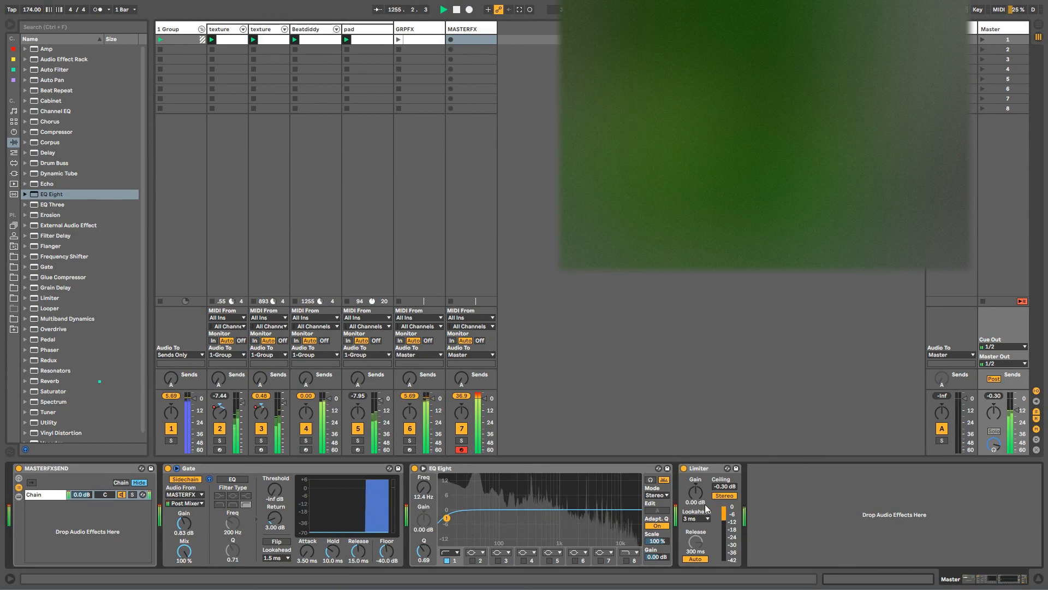
Step: Set the MASTERFX track's audio output to Sends Only
click(697, 466)
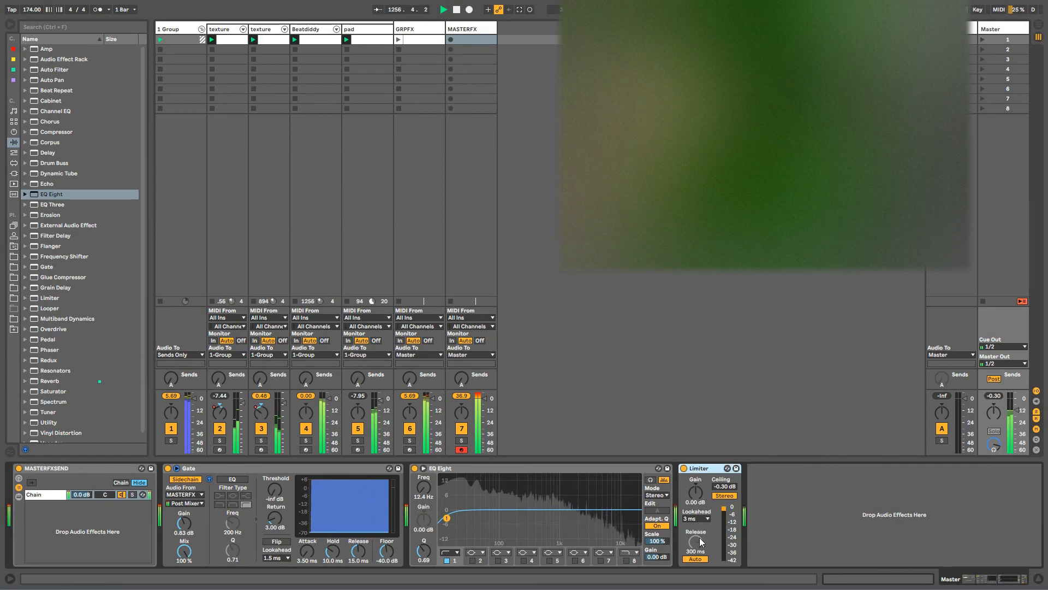
click(467, 29)
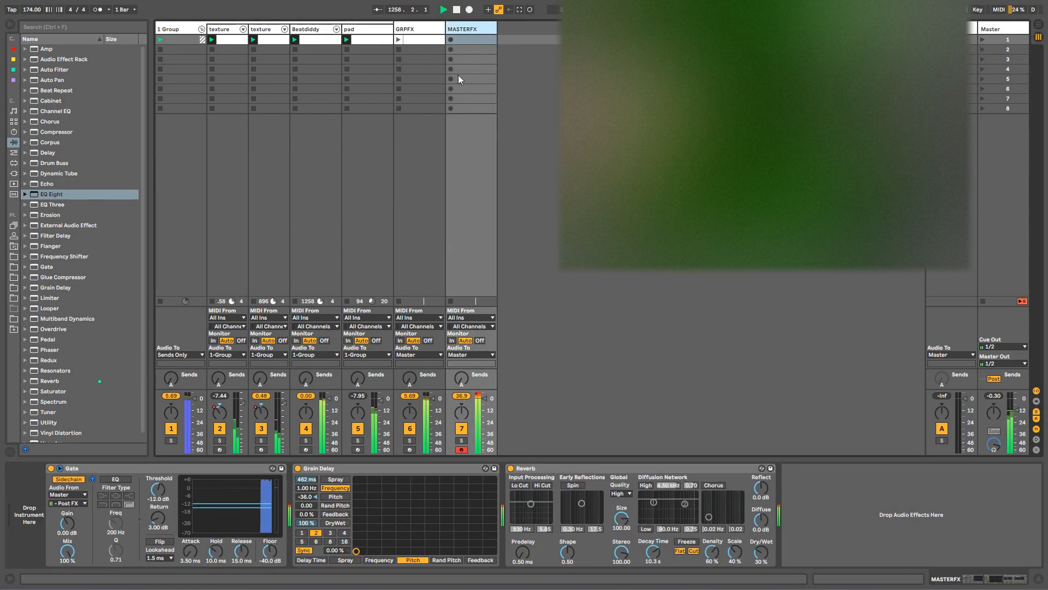
click(316, 468)
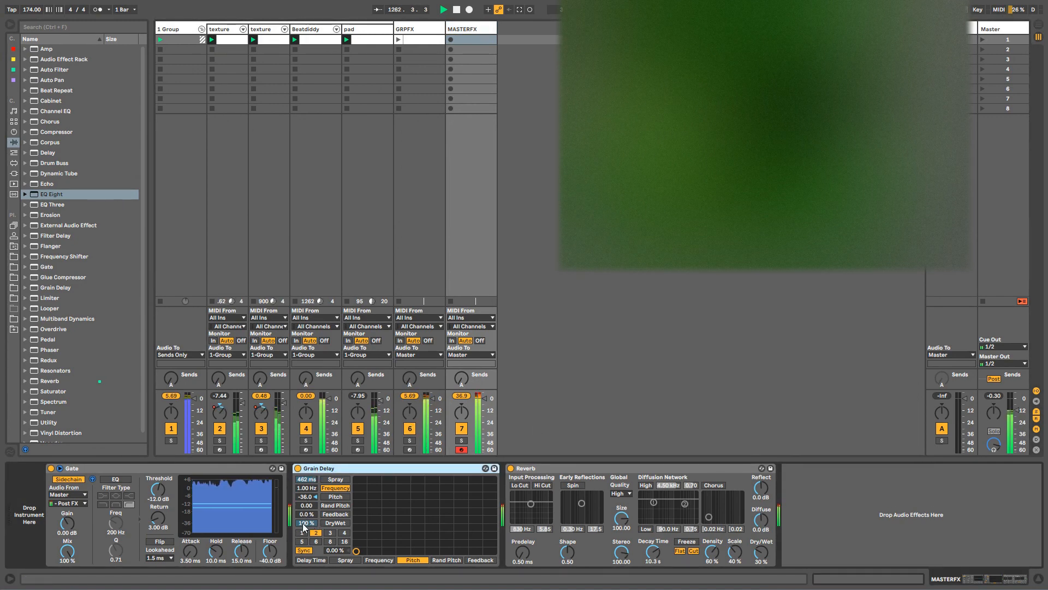
drag(304, 527, 304, 557)
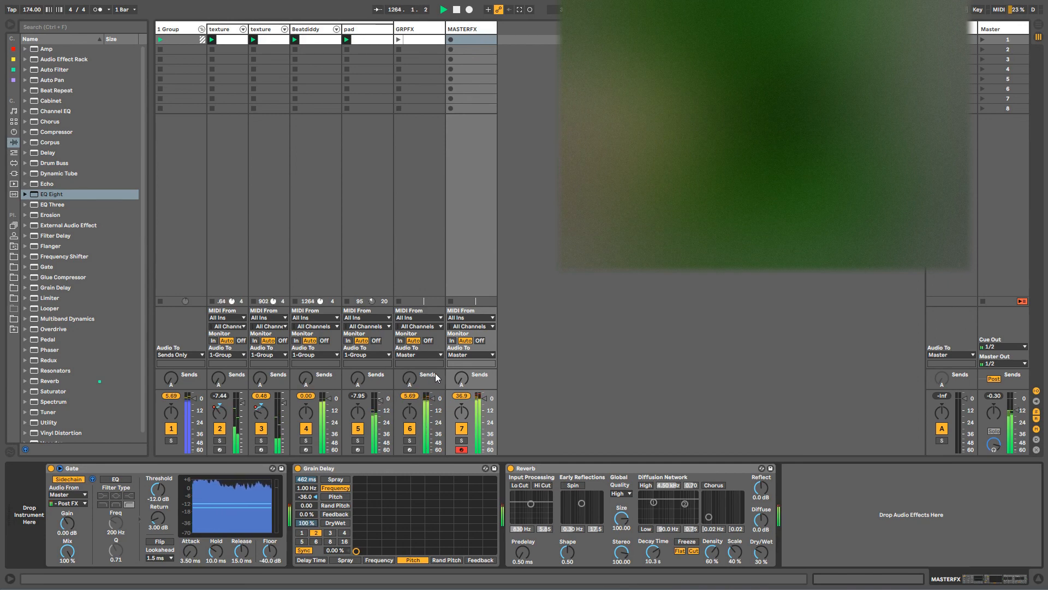
click(459, 355)
click(464, 372)
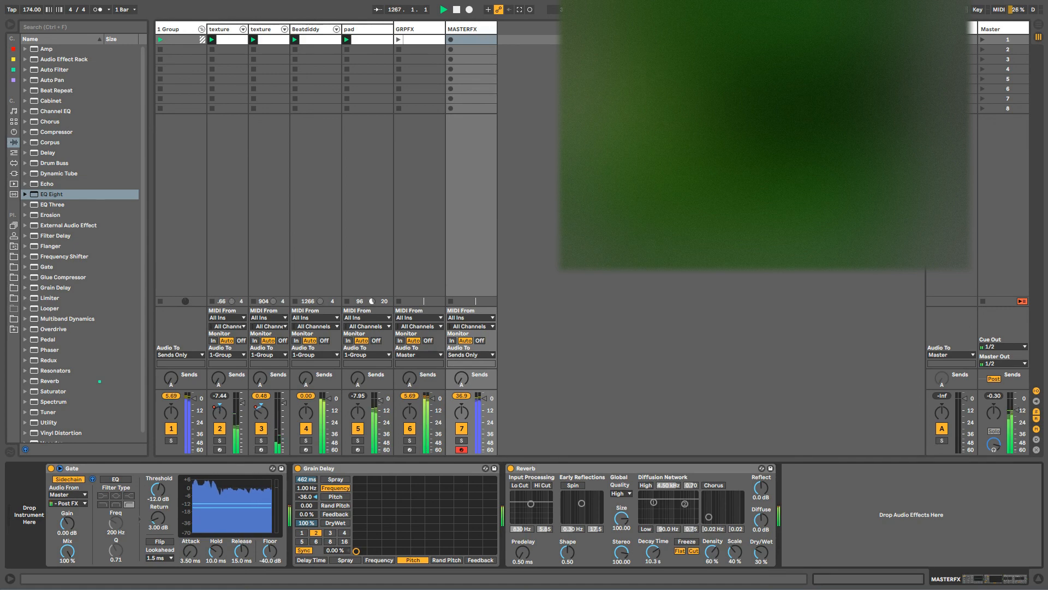
Step: Rename the Master track's Gate as MASTERFXRETURN and set its sidechain Mix to about 38.9%
click(761, 337)
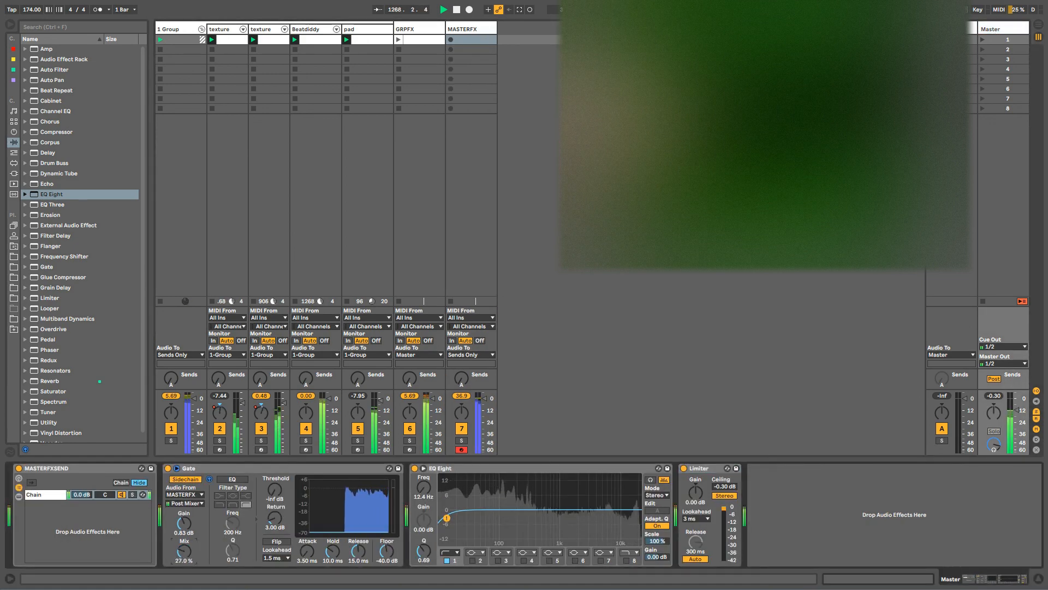
double_click(87, 469)
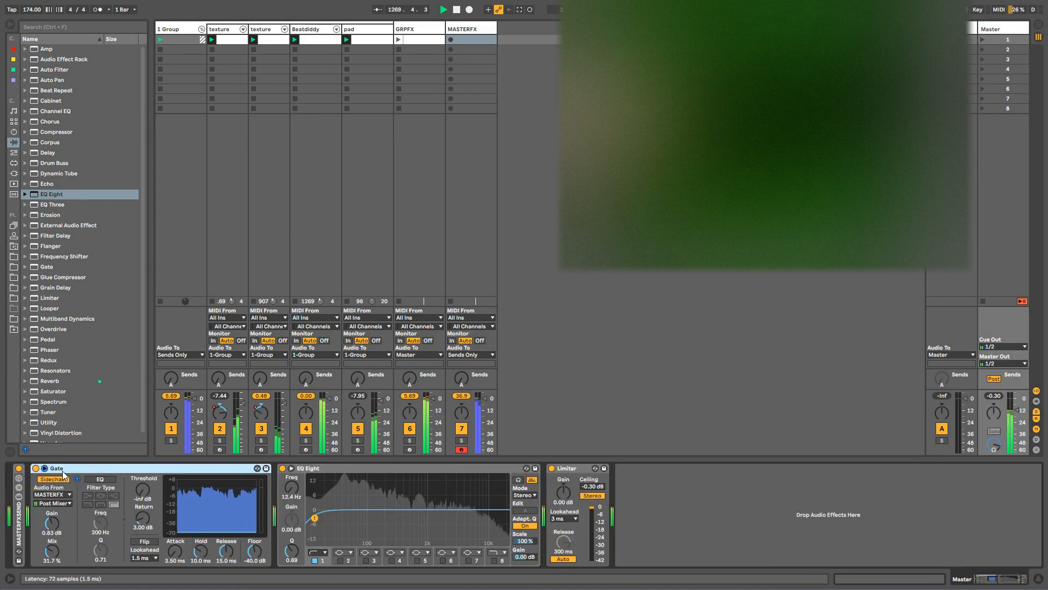
text(MASTERFXRETURN)
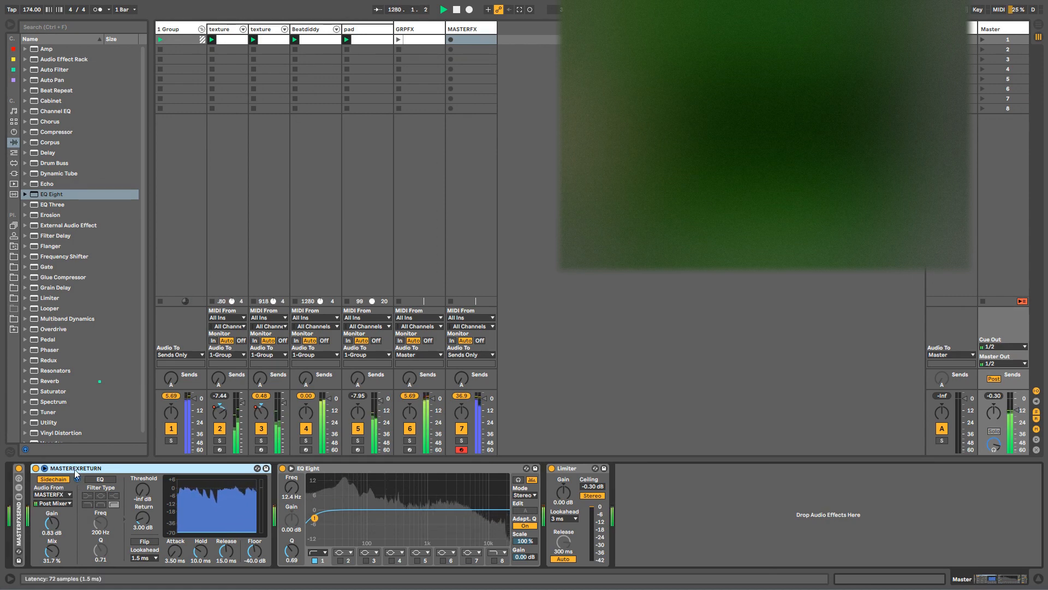
drag(52, 550, 51, 537)
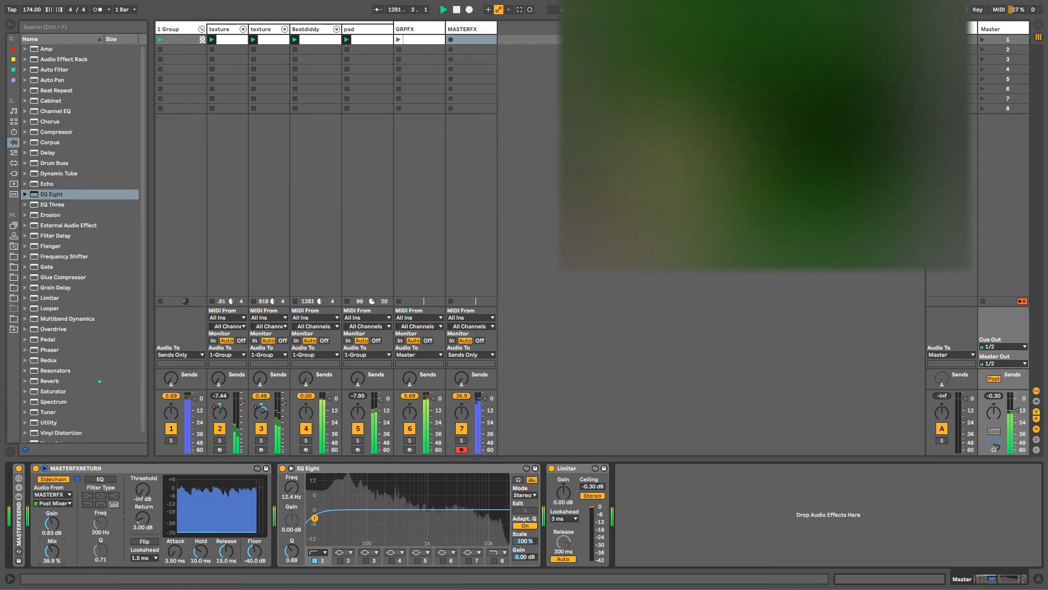
Step: Adjust band 1 of the Master EQ Eight to about 12.6 Hz with a Q of about 0.58
click(74, 469)
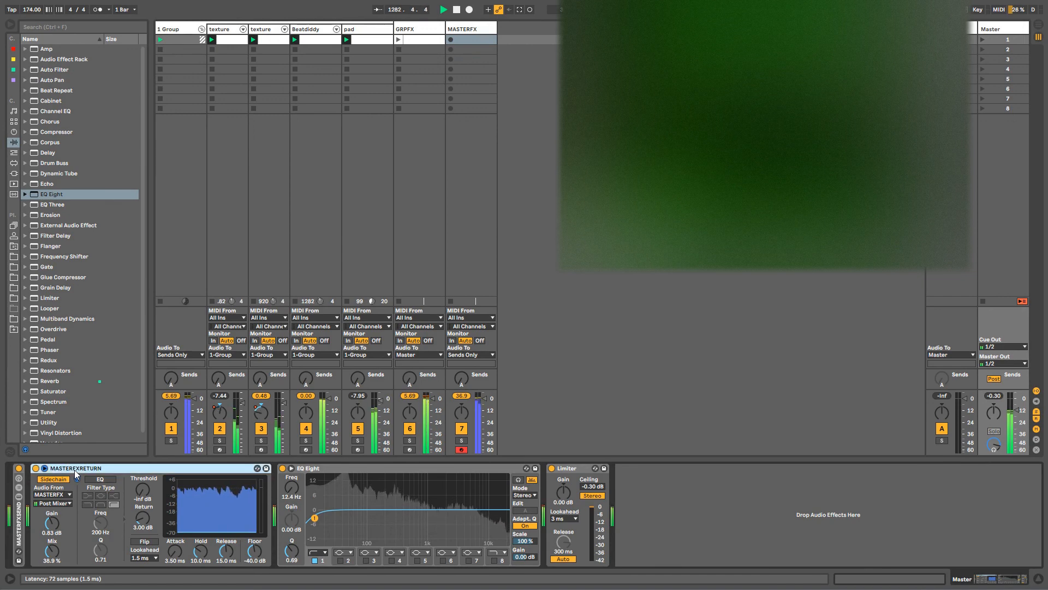
double_click(74, 469)
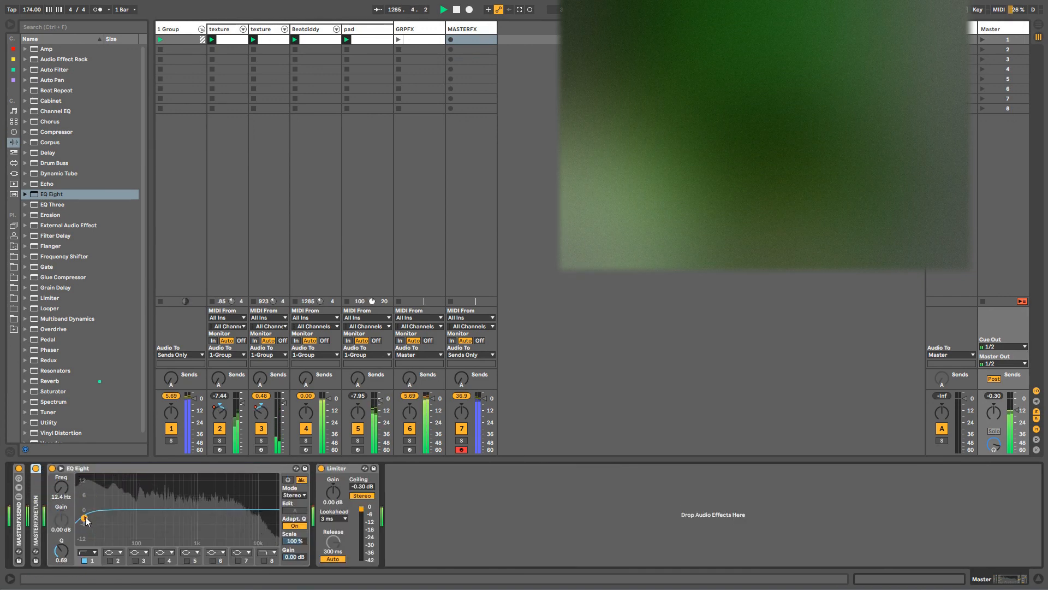
drag(85, 520, 86, 523)
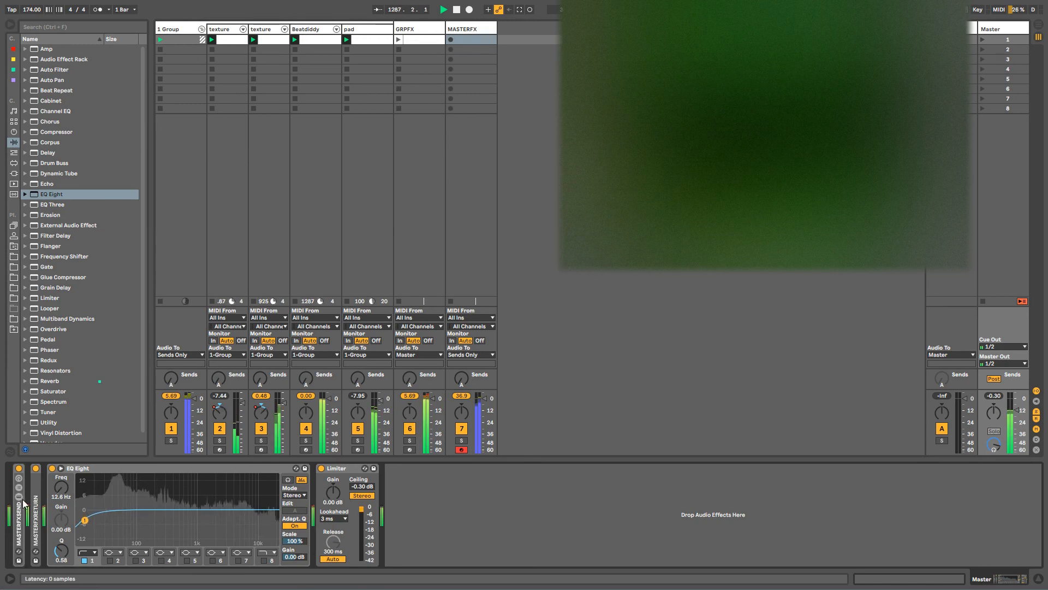
double_click(36, 505)
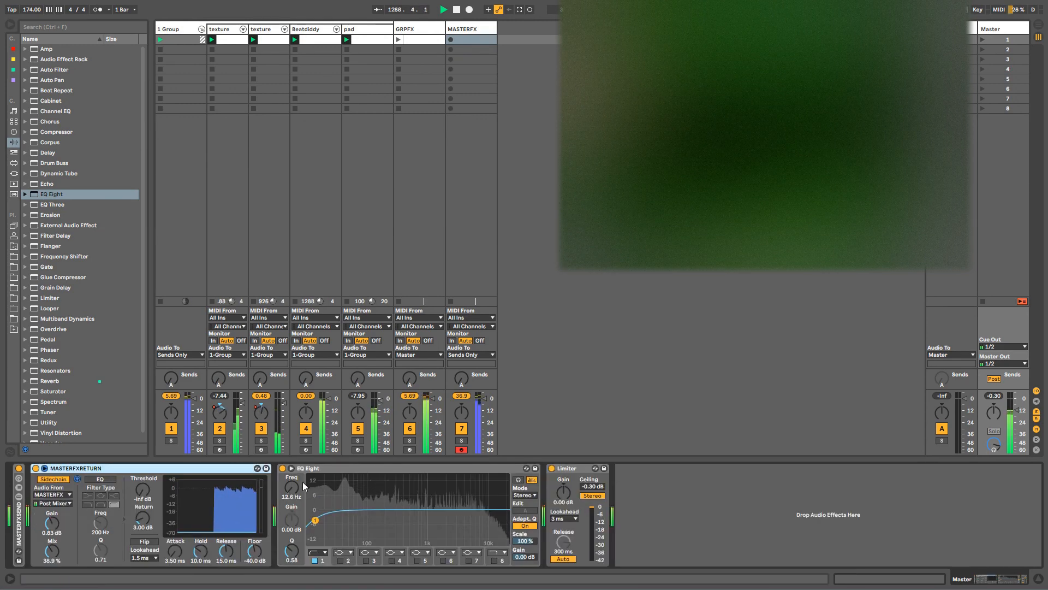
Step: Add a Compressor between the Grain Delay and the Reverb on the MASTERFX track
click(59, 132)
click(366, 219)
click(463, 250)
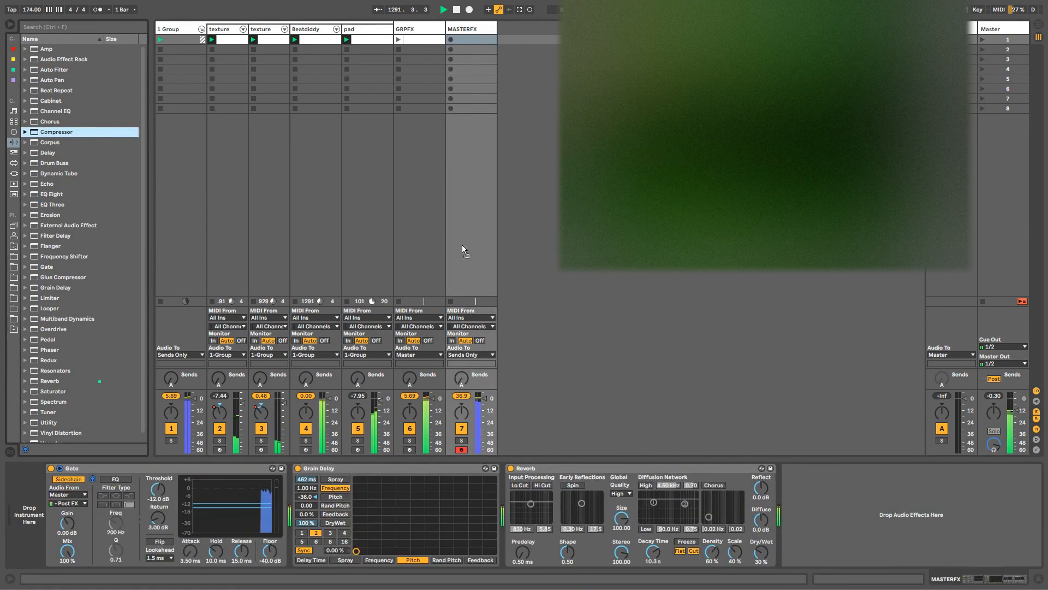
drag(508, 495, 508, 495)
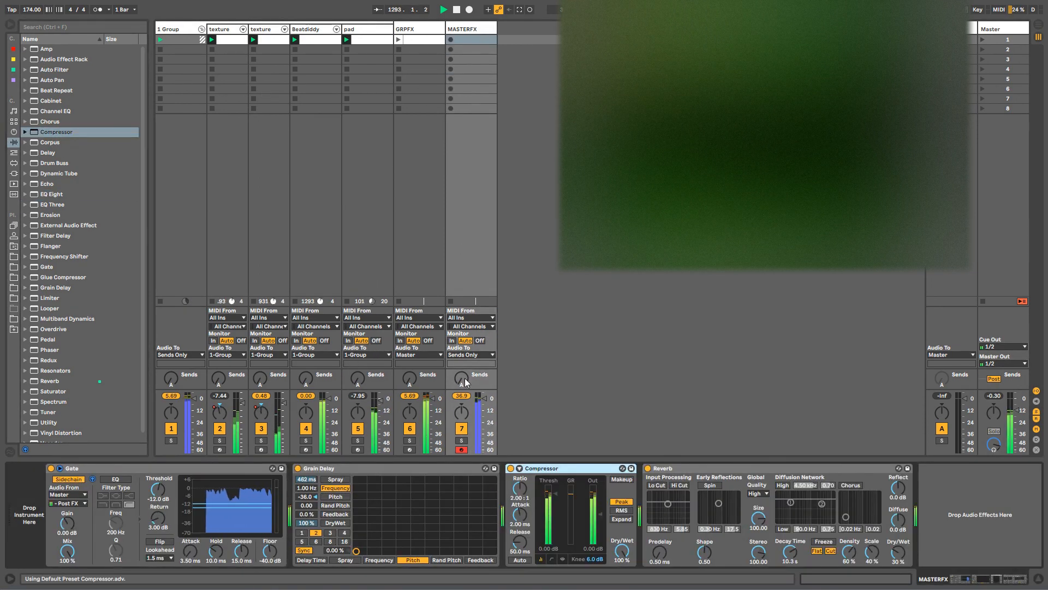
Step: Sidechain the MASTERFX Compressor to Beatdiddy's kick Post Mixer signal, with Gain about 17.3 dB and Threshold about -6.48 dB
click(307, 31)
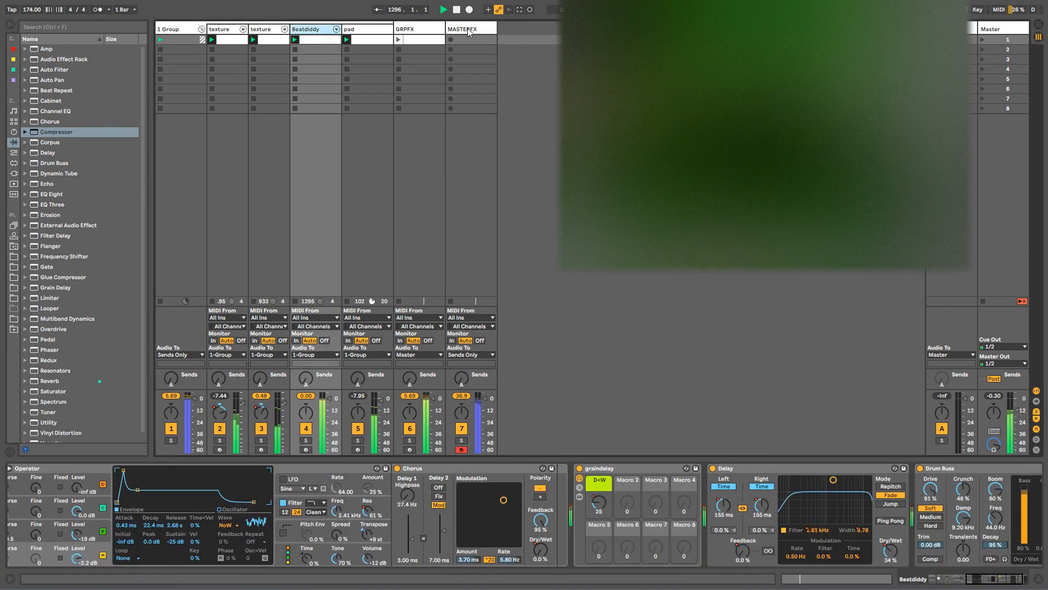
click(468, 98)
click(519, 468)
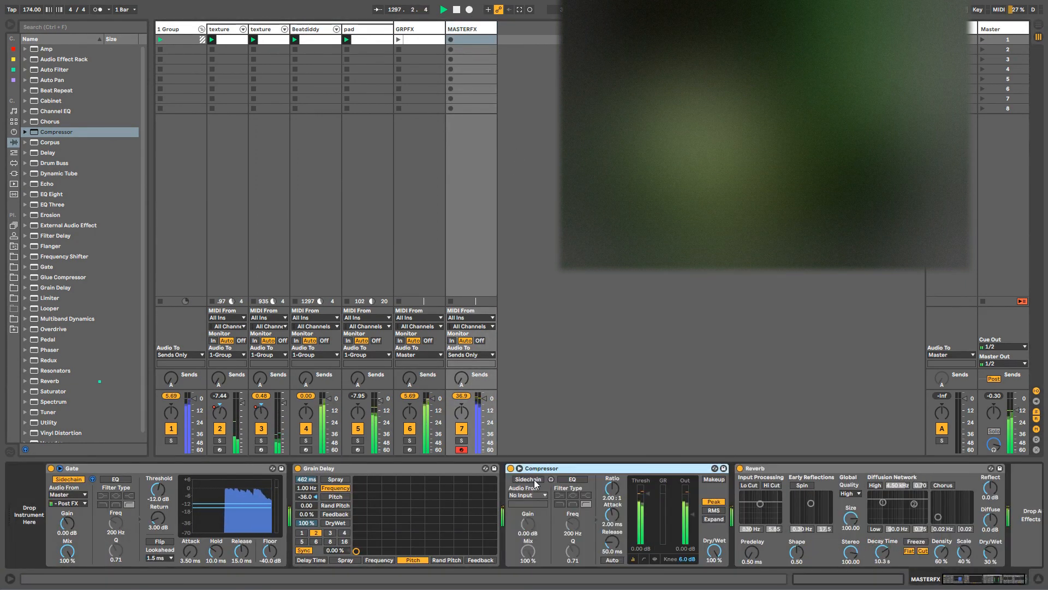
click(528, 495)
click(523, 529)
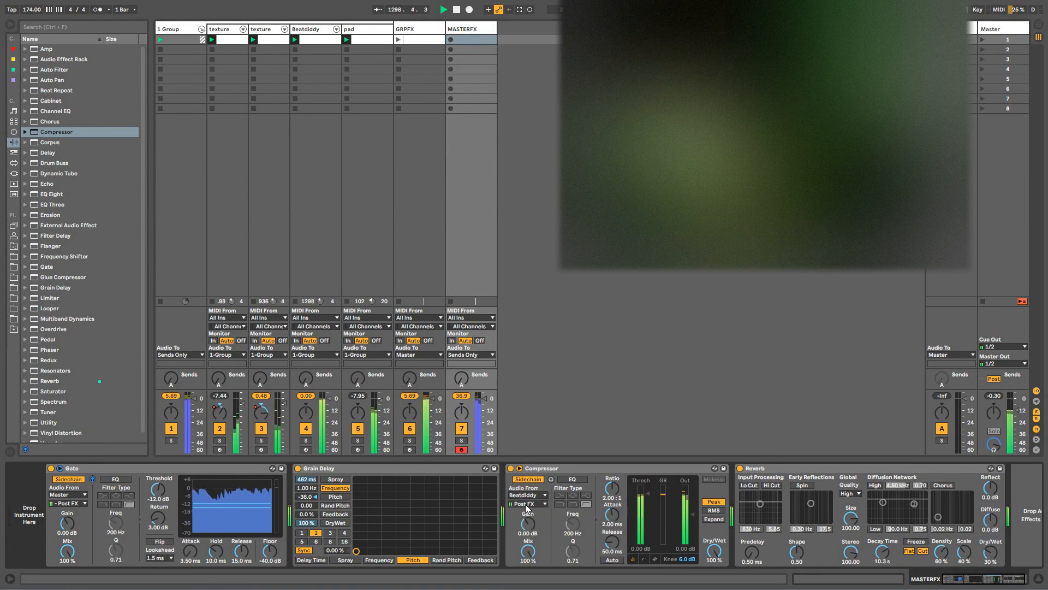
click(527, 504)
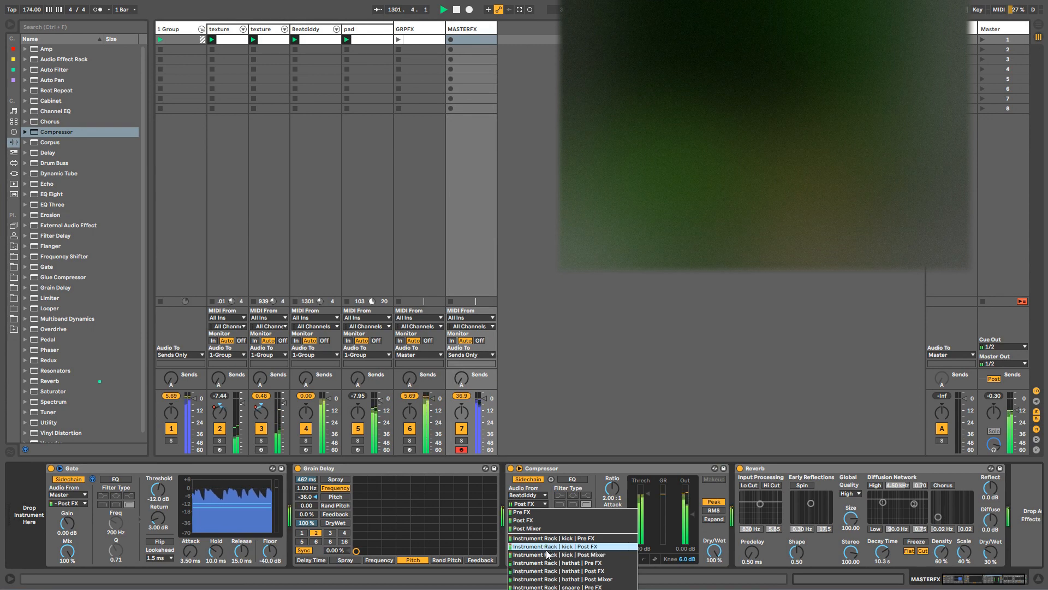
click(547, 555)
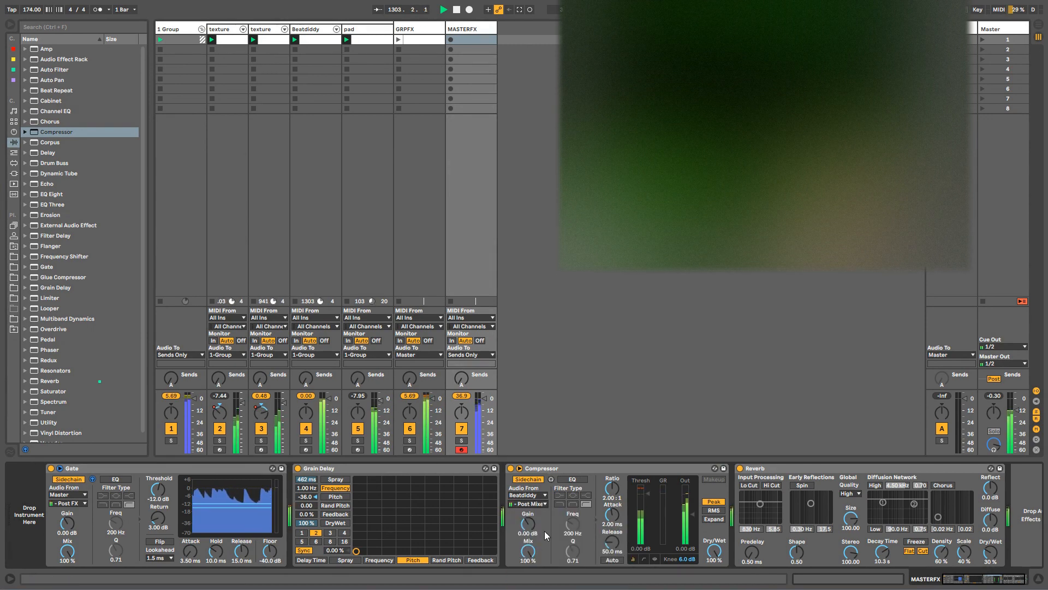
drag(528, 524, 528, 513)
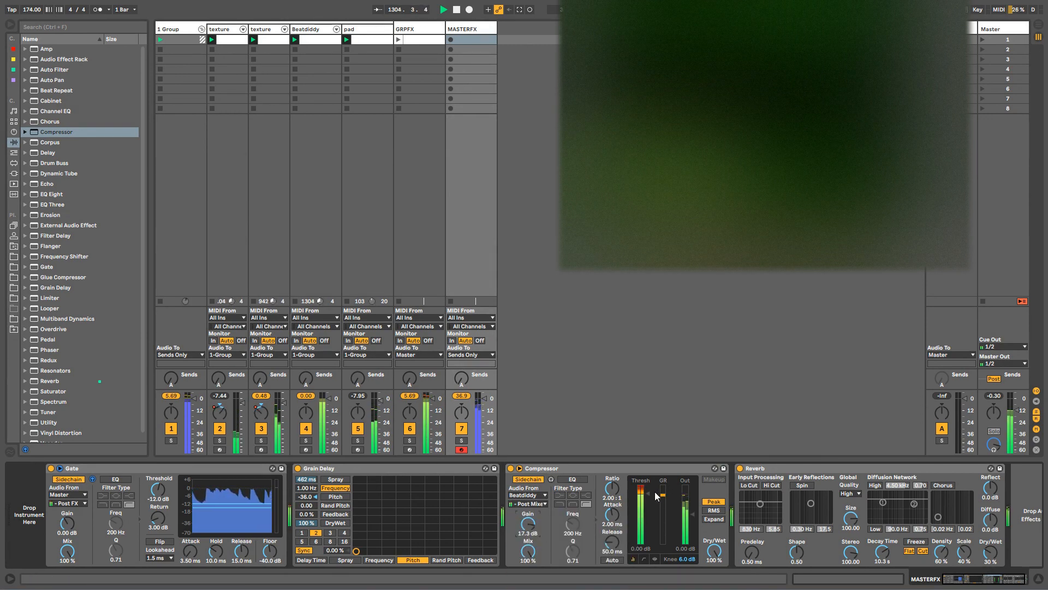
drag(648, 494, 648, 520)
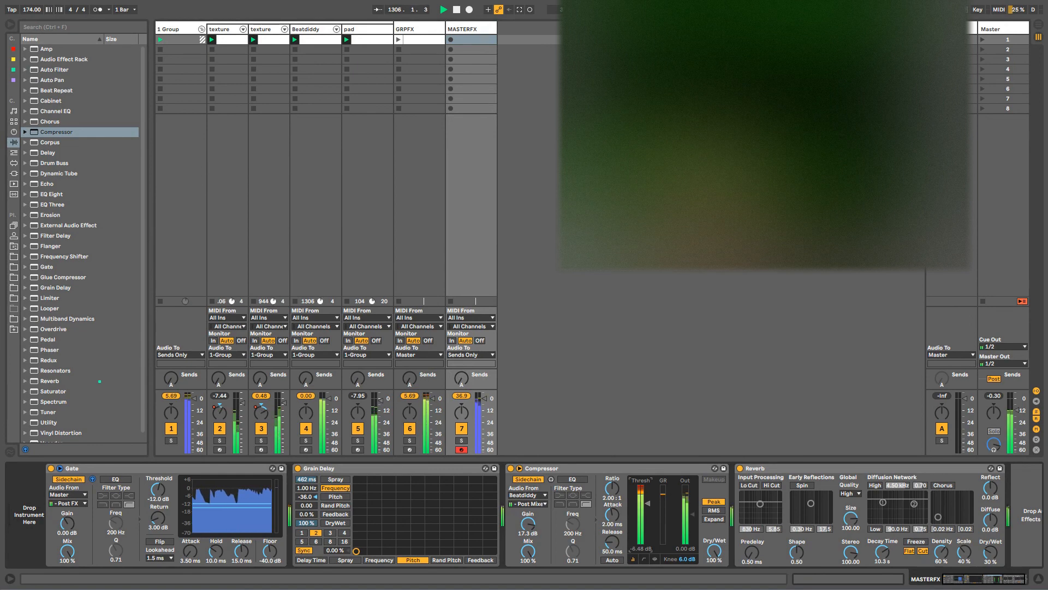
Step: Copy the sidechained Compressor to the end of the pad track's chain and set its Threshold to about -11.6 dB
click(621, 470)
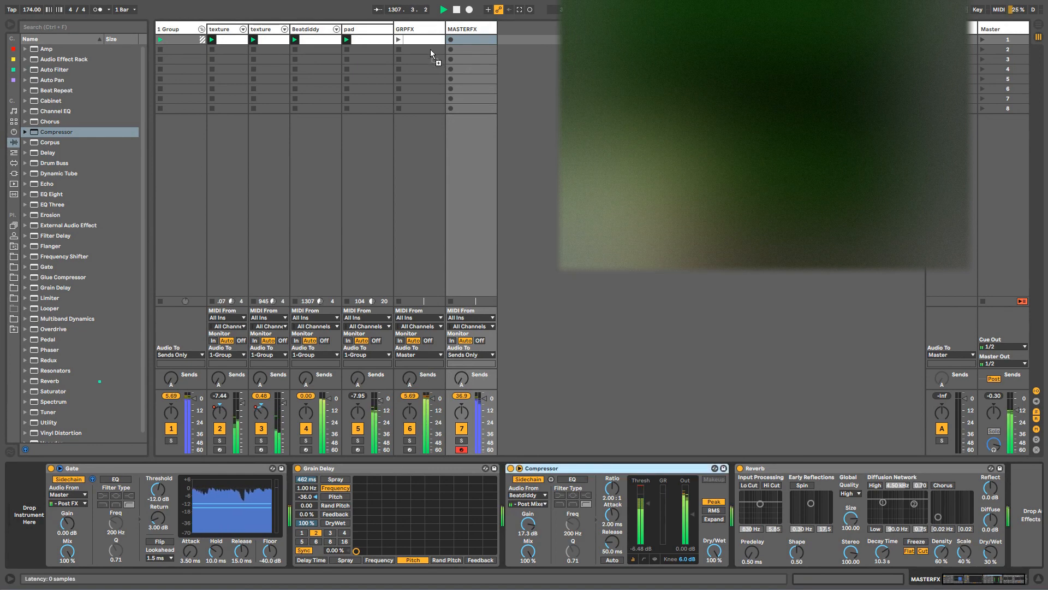
drag(431, 53, 377, 30)
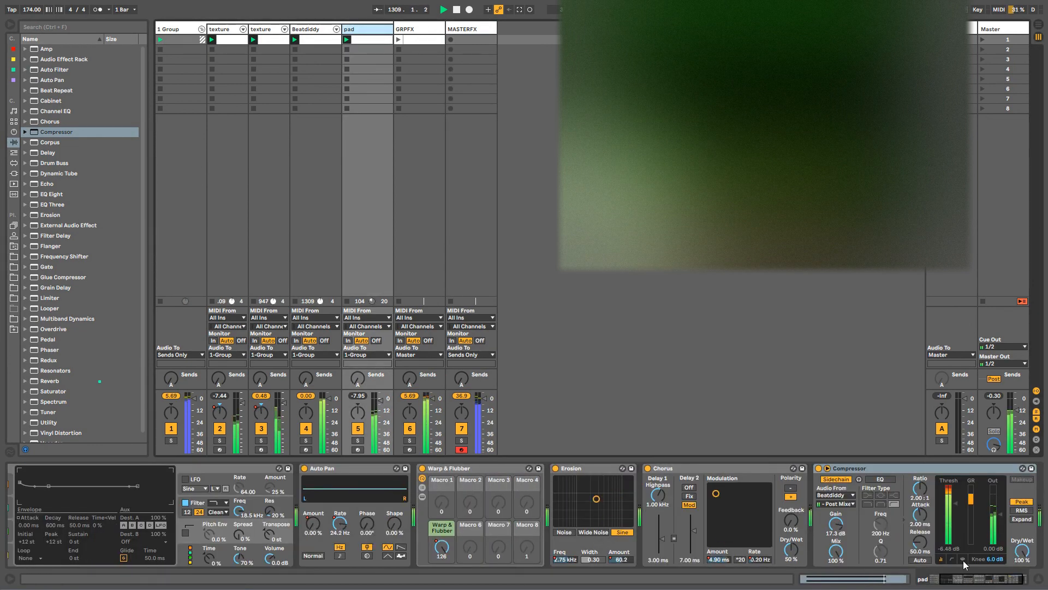
drag(950, 505, 950, 515)
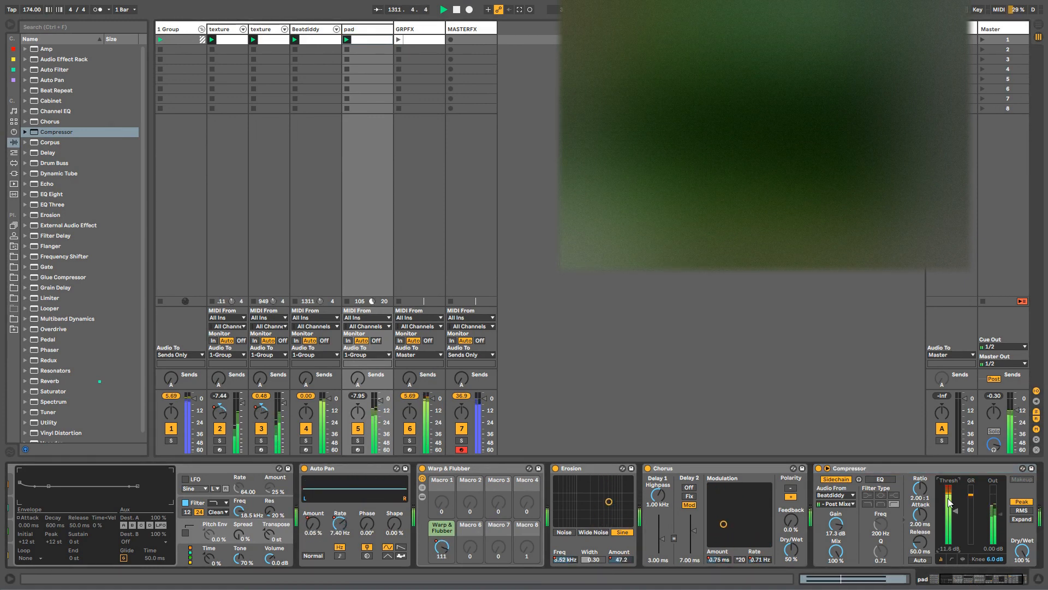
Step: Place the MASTERFX Compressor after MASTERFXRETURN on the Master, with Threshold about -11.2 dB, Attack 3.16 ms and Release 805 ms
click(478, 30)
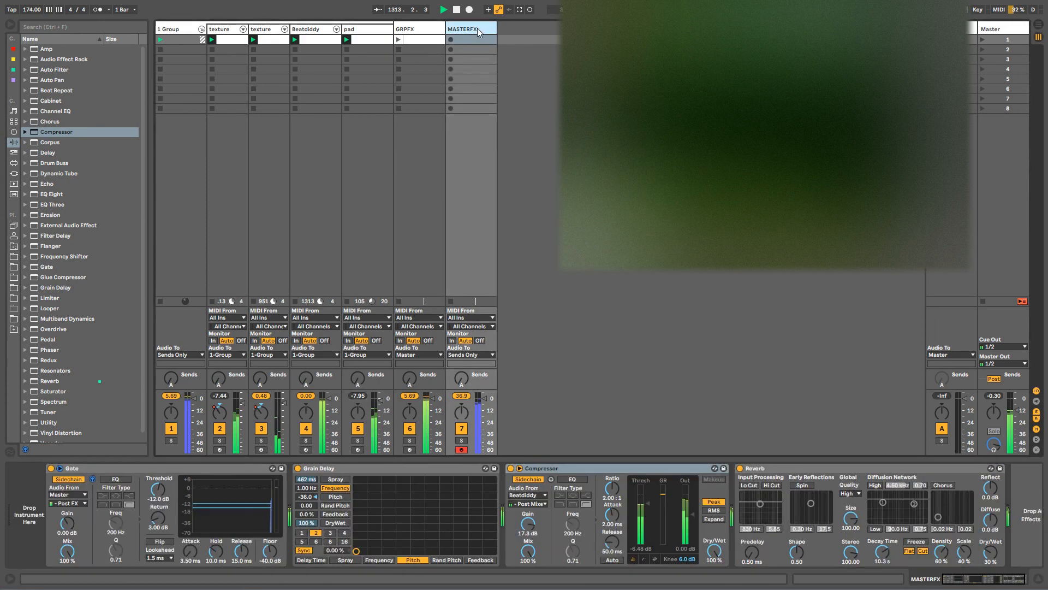
drag(530, 467, 275, 500)
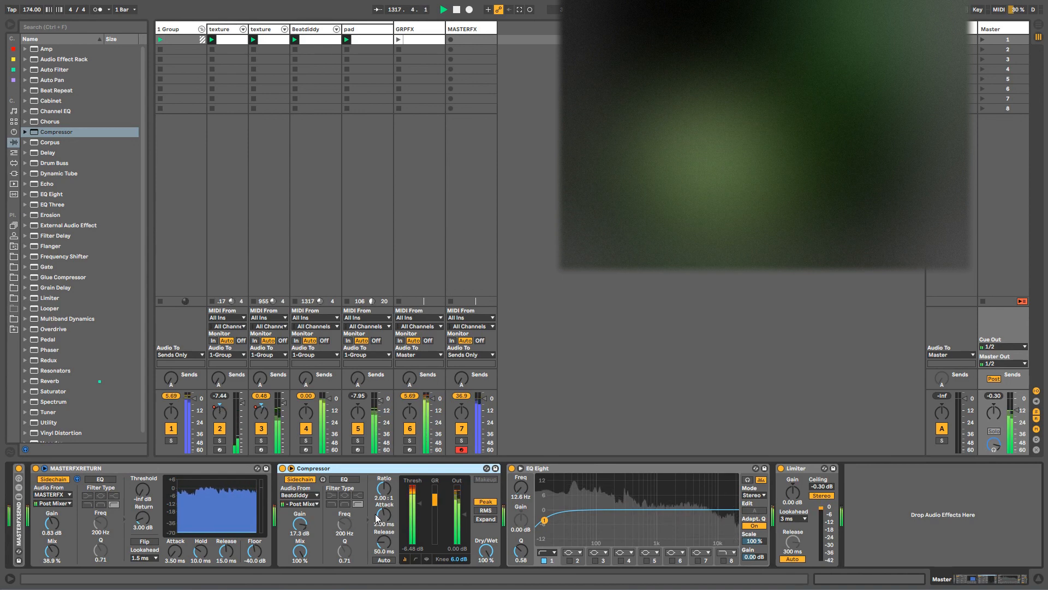
click(411, 510)
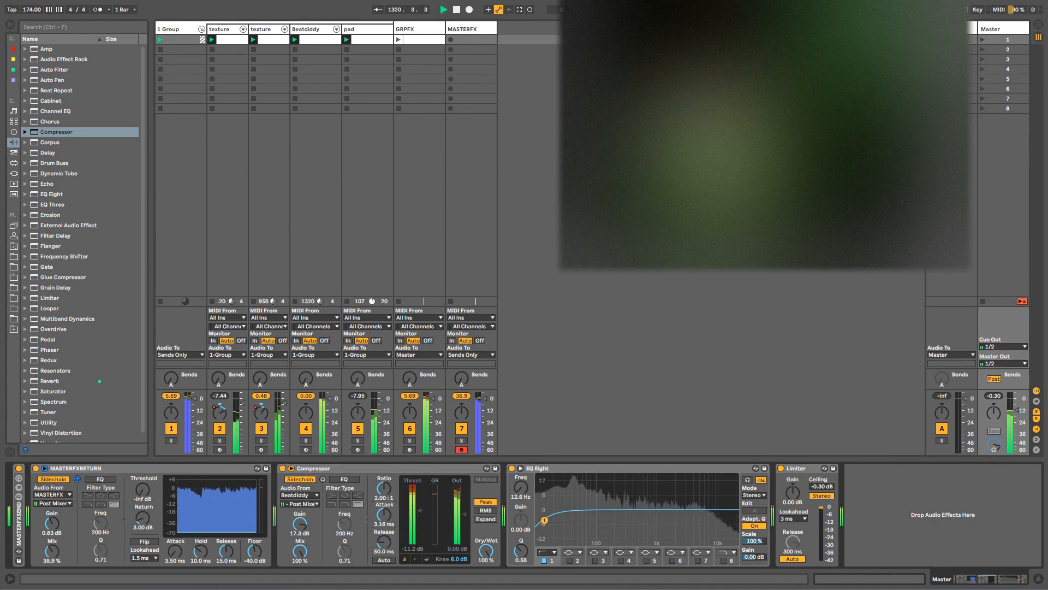
drag(384, 489, 384, 487)
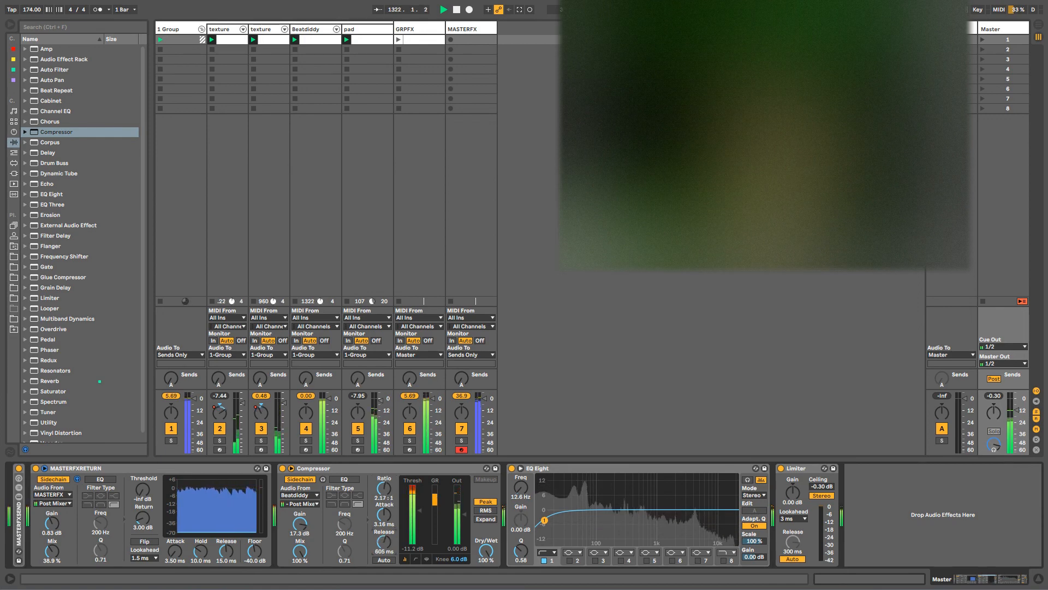
Step: Set the Master Compressor's Ratio to 8.00:1, Release to 753 ms, sidechain Gain to 18.9 dB and Threshold to about -3.91 dB
drag(417, 519, 417, 489)
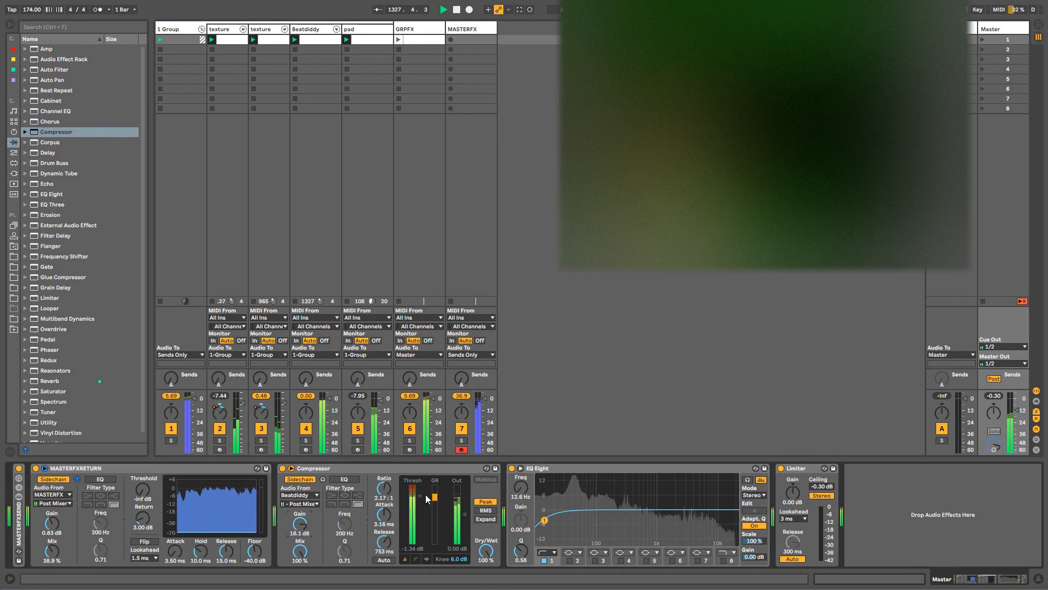
mouse_move(420, 493)
mouse_down()
mouse_move(384, 491)
mouse_move(422, 487)
mouse_move(418, 496)
mouse_up()
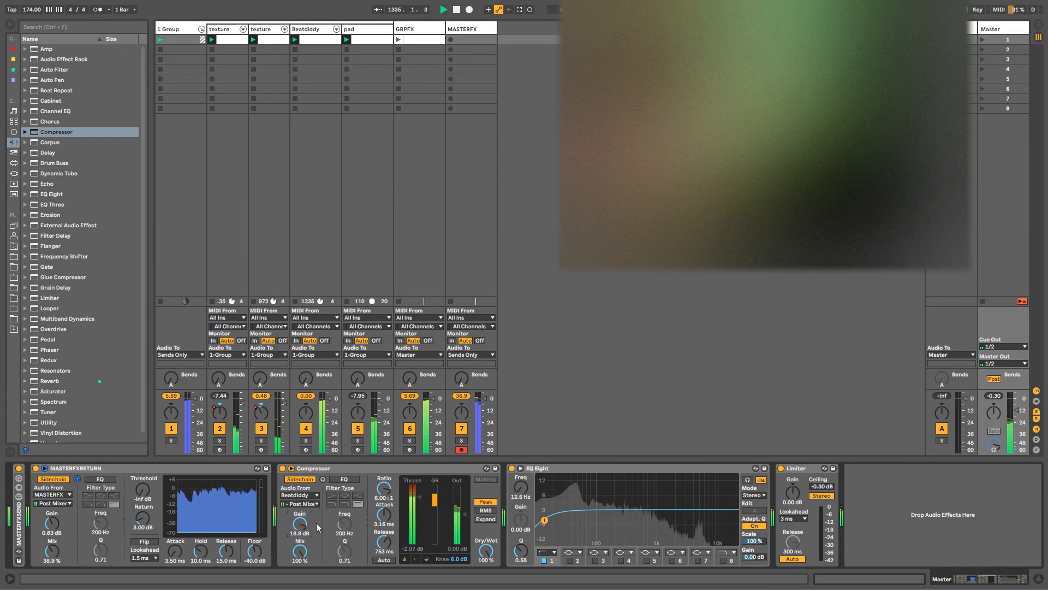
drag(415, 500, 414, 504)
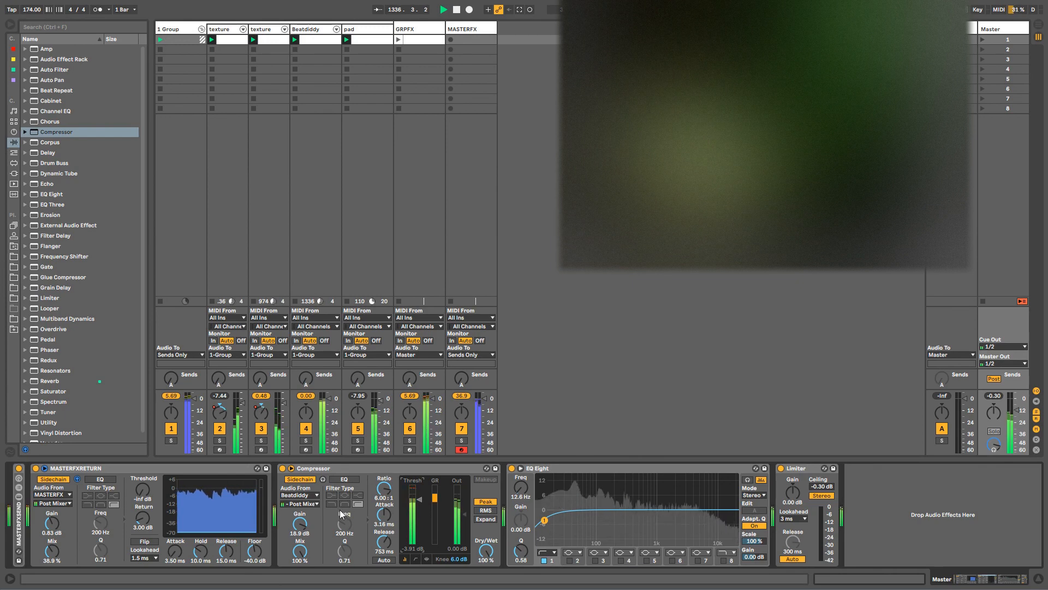
Step: Fine-tune the Master Compressor's sidechain Gain to about 15.7 dB and its Threshold to about -1.34 dB
drag(304, 525, 305, 534)
drag(422, 505, 418, 502)
drag(301, 526, 301, 529)
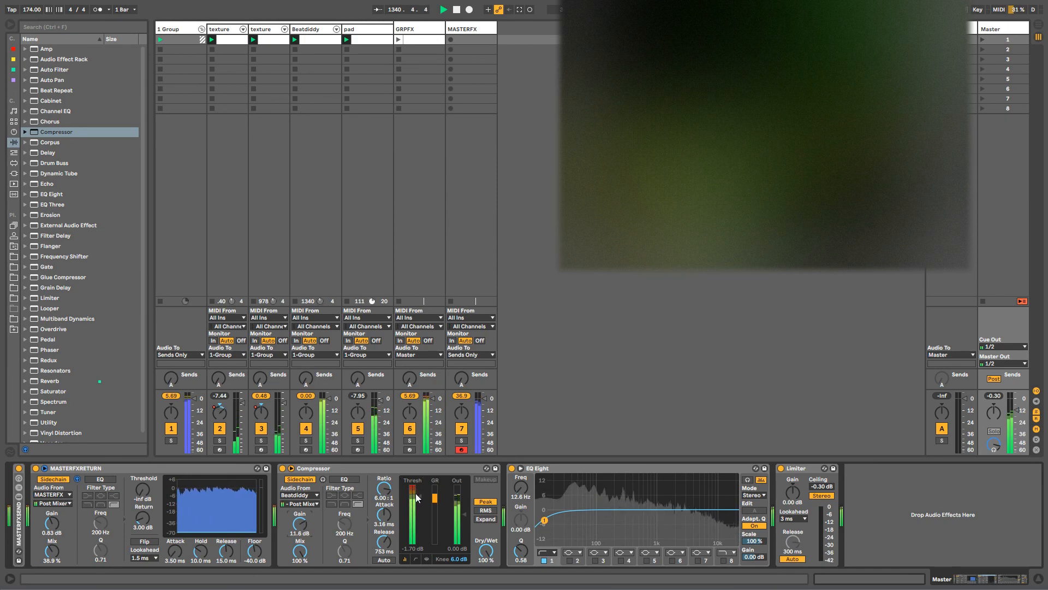
drag(418, 497, 417, 493)
drag(300, 525, 301, 518)
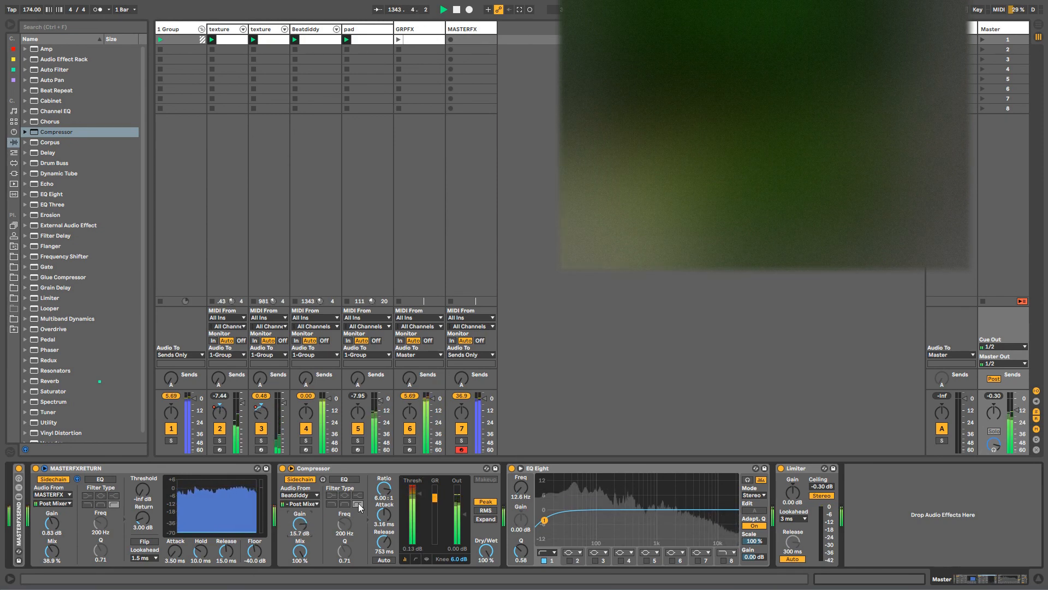
drag(419, 496, 419, 499)
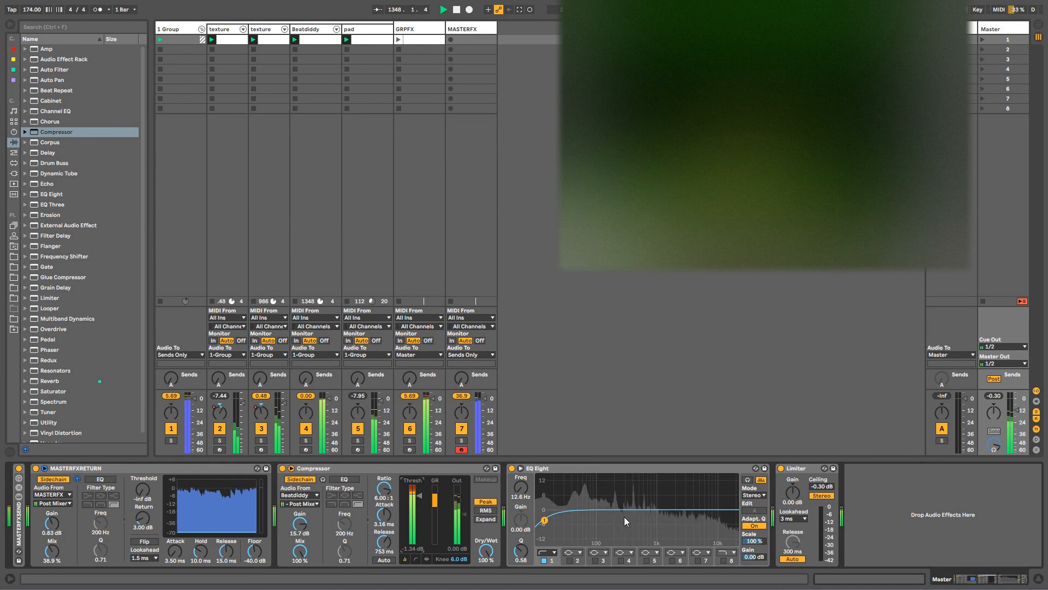
Step: Set EQ Eight band 8 on the Master to a high shelf at 958 Hz with 6.07 dB gain, and move the EQ before the Compressor
click(726, 553)
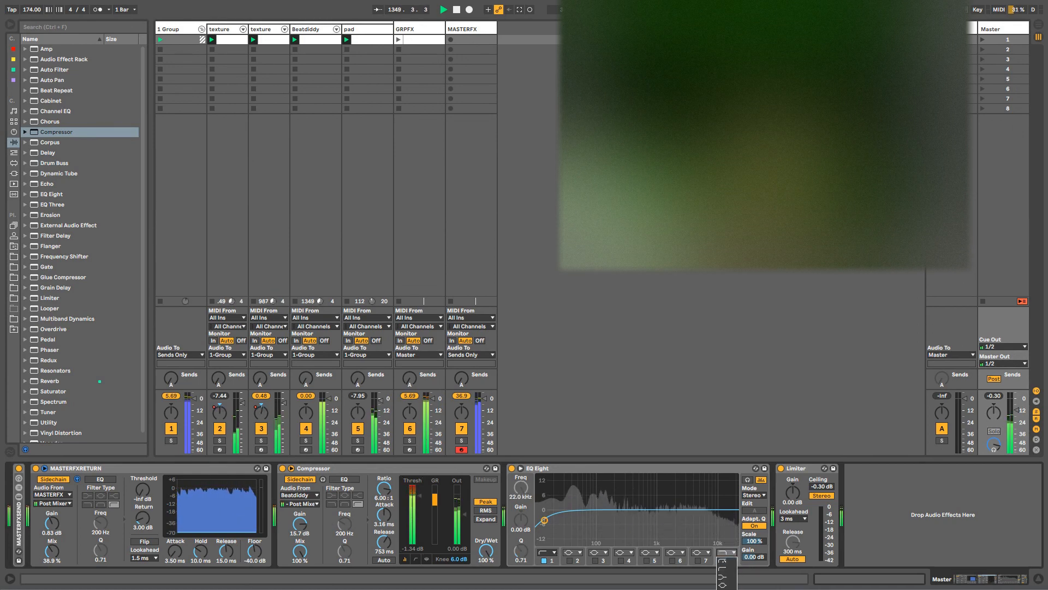
click(725, 586)
click(723, 561)
drag(734, 509, 656, 495)
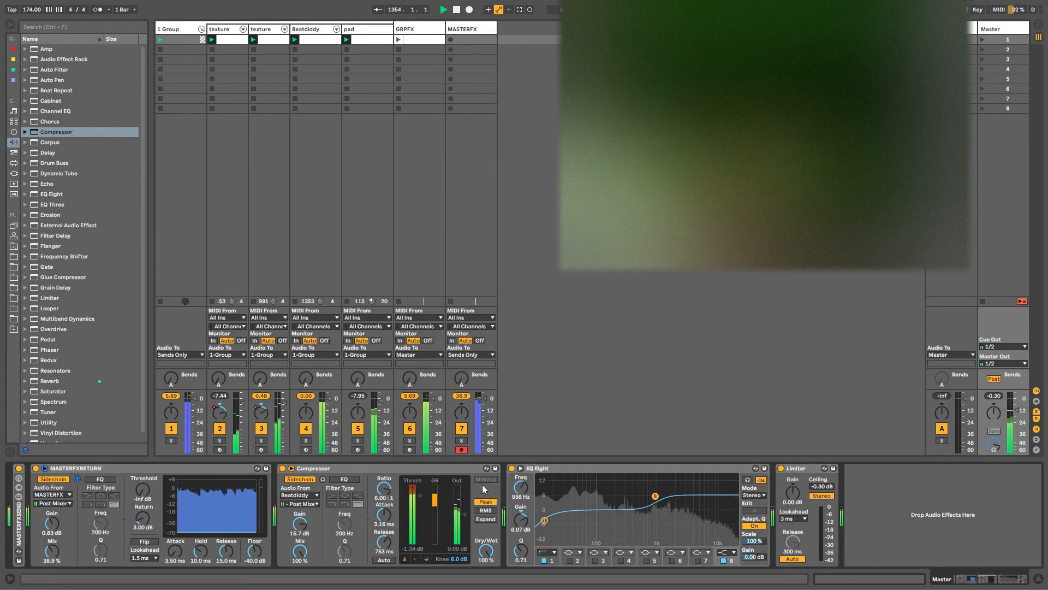
click(291, 468)
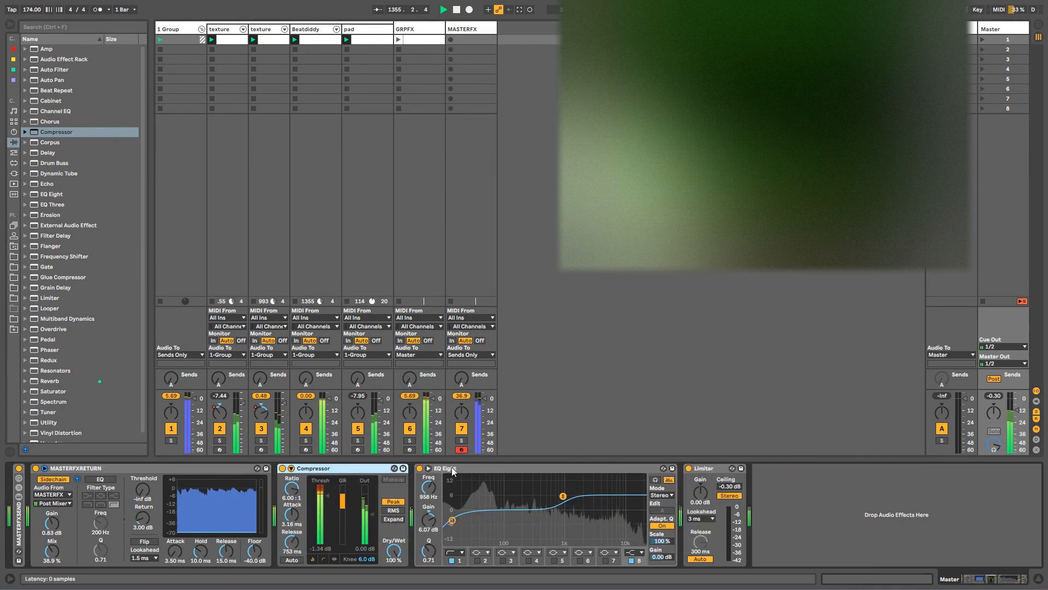
drag(448, 469, 328, 469)
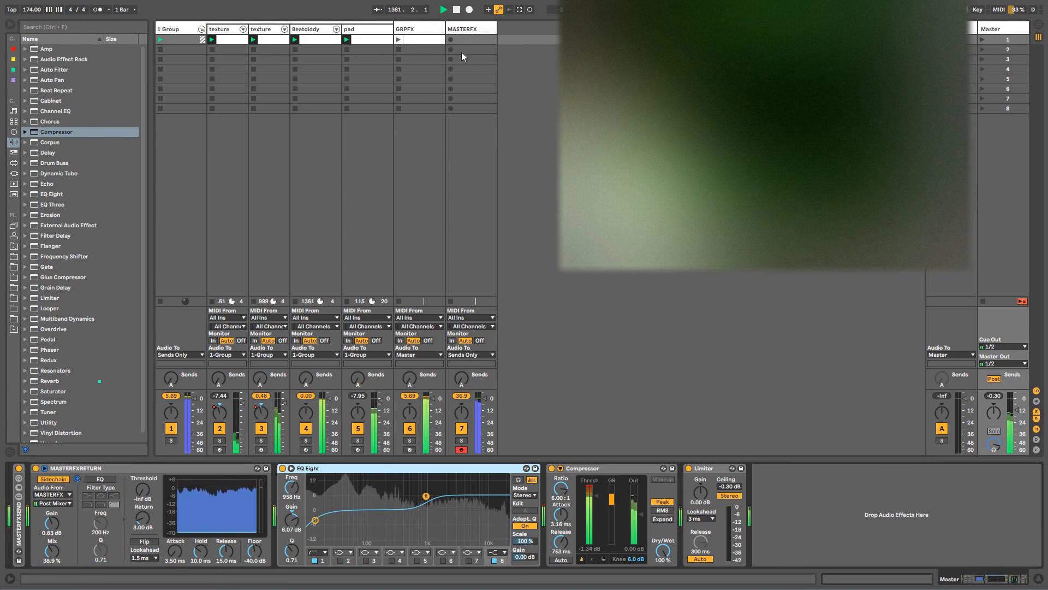
Step: Create an empty MIDI clip in the first slot of the MASTERFX track and launch it
click(464, 32)
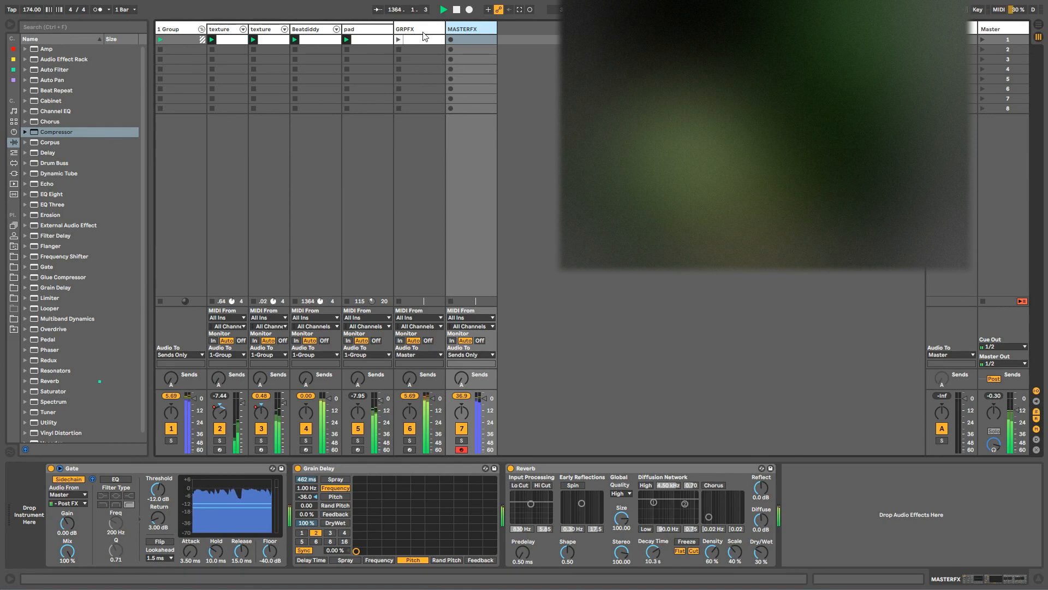
key(Left)
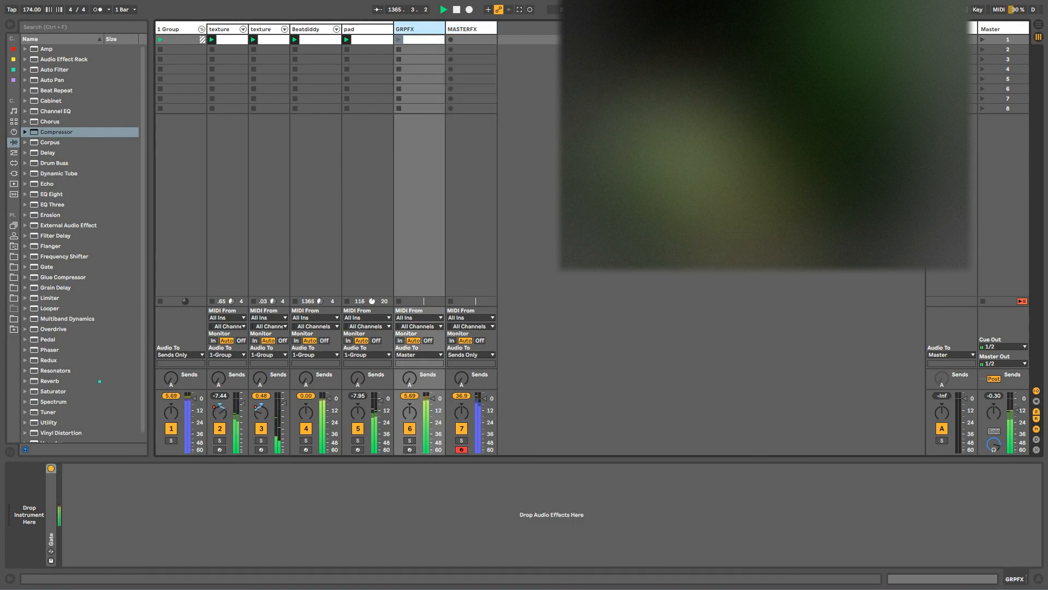
key(Right)
key(Right)
drag(467, 30, 464, 136)
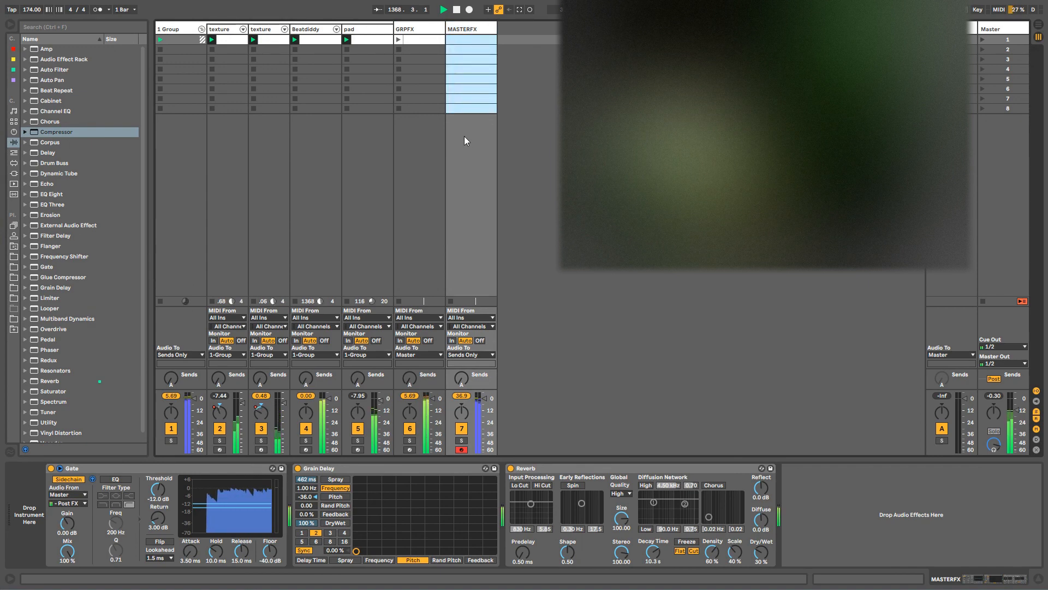
double_click(466, 39)
click(450, 40)
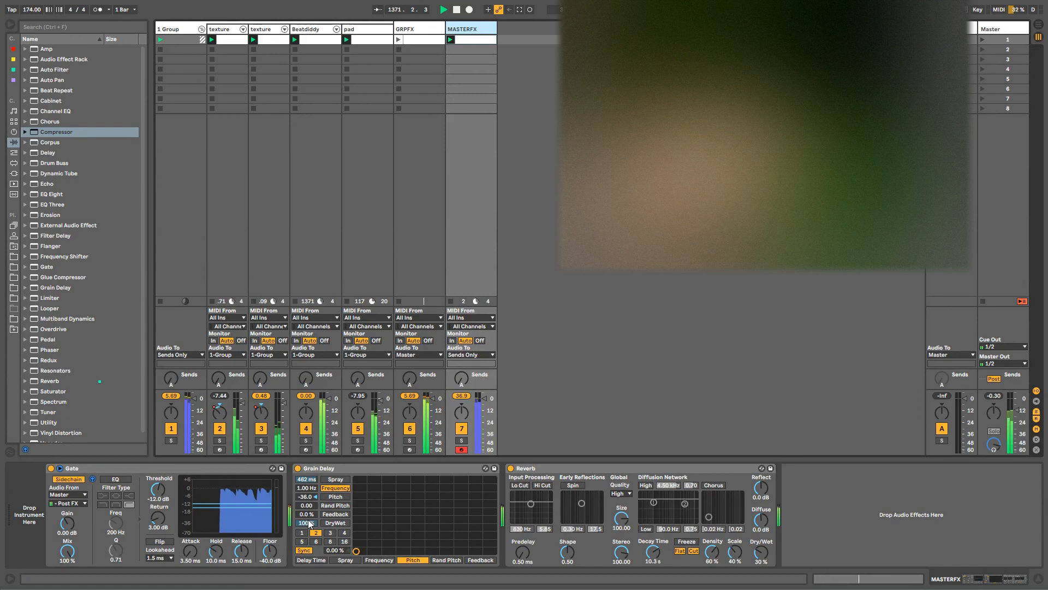
Step: Insert a Phaser between Grain Delay and Reverb on MASTERFX, with Frequency 7.43 kHz, Feedback 0.98, LFO Amount 71.4% and Rate 0.05 Hz
double_click(157, 468)
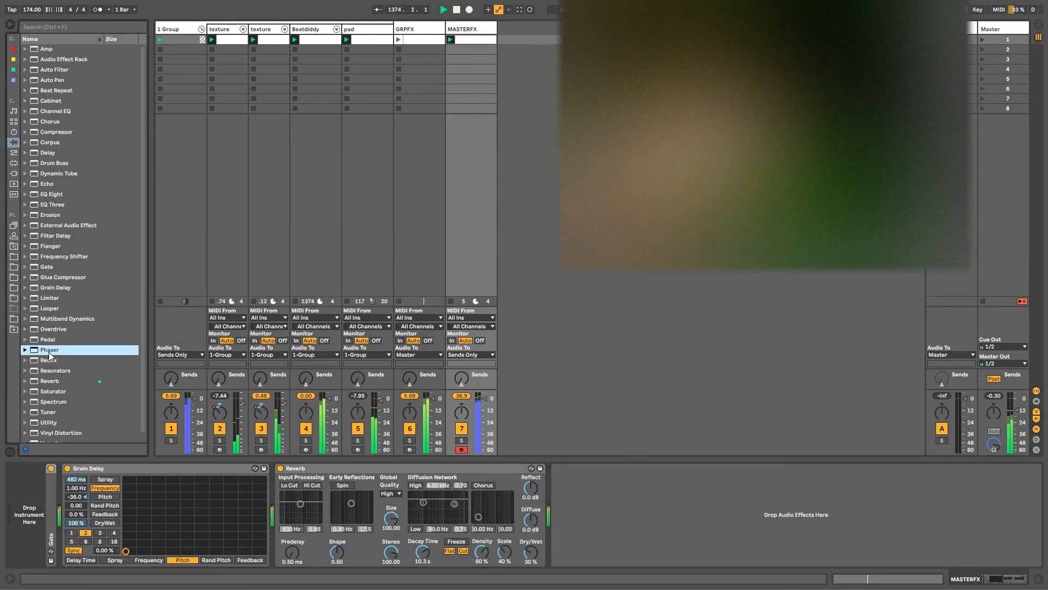
drag(48, 351, 383, 494)
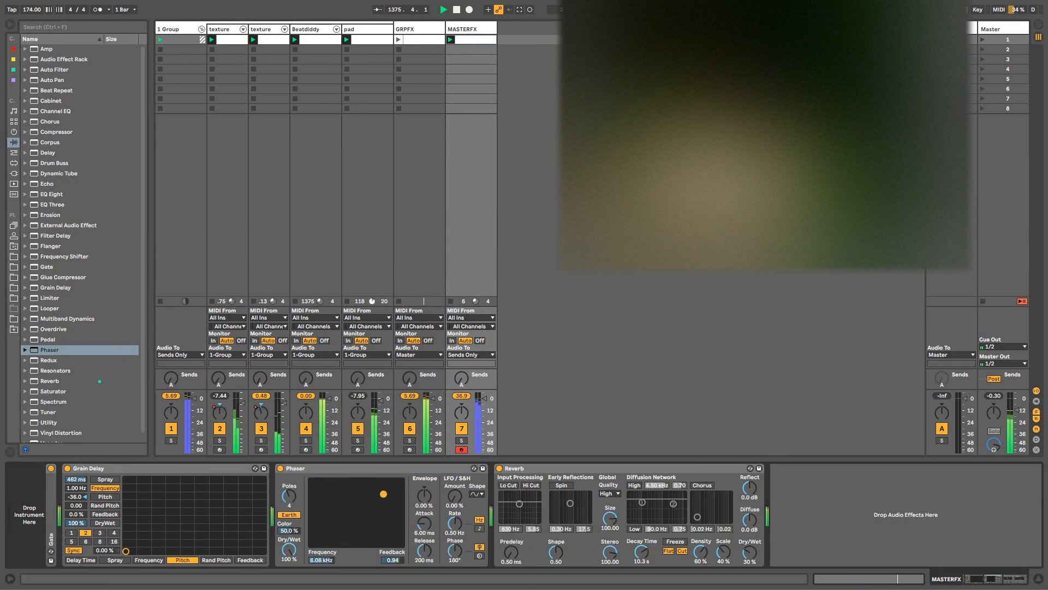
drag(449, 498, 449, 469)
drag(448, 518, 448, 542)
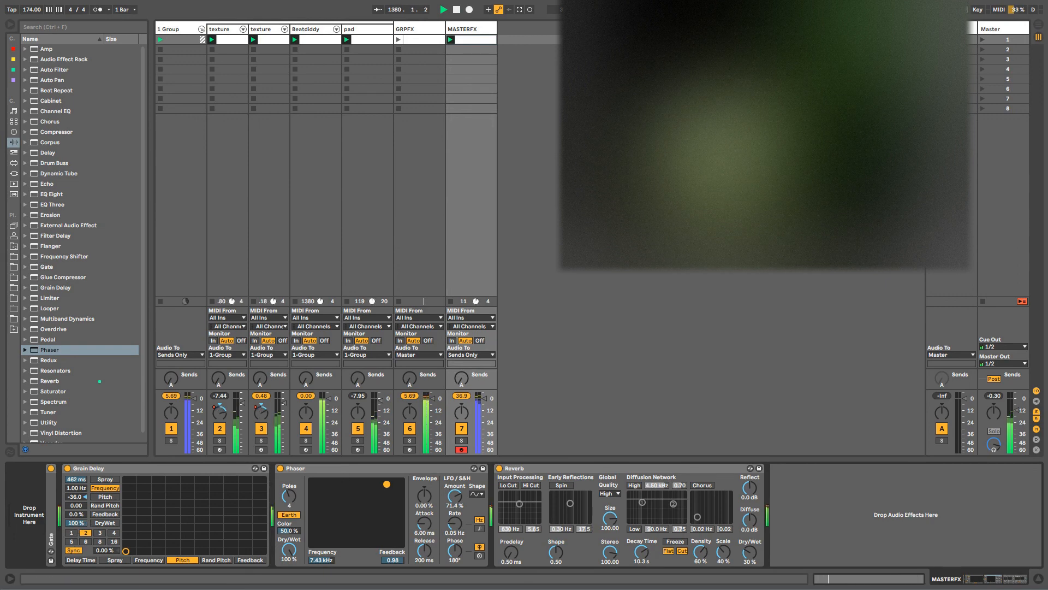
Step: Raise the Mix of the MASTERFXRETURN Gate on the Master to 100%
click(997, 30)
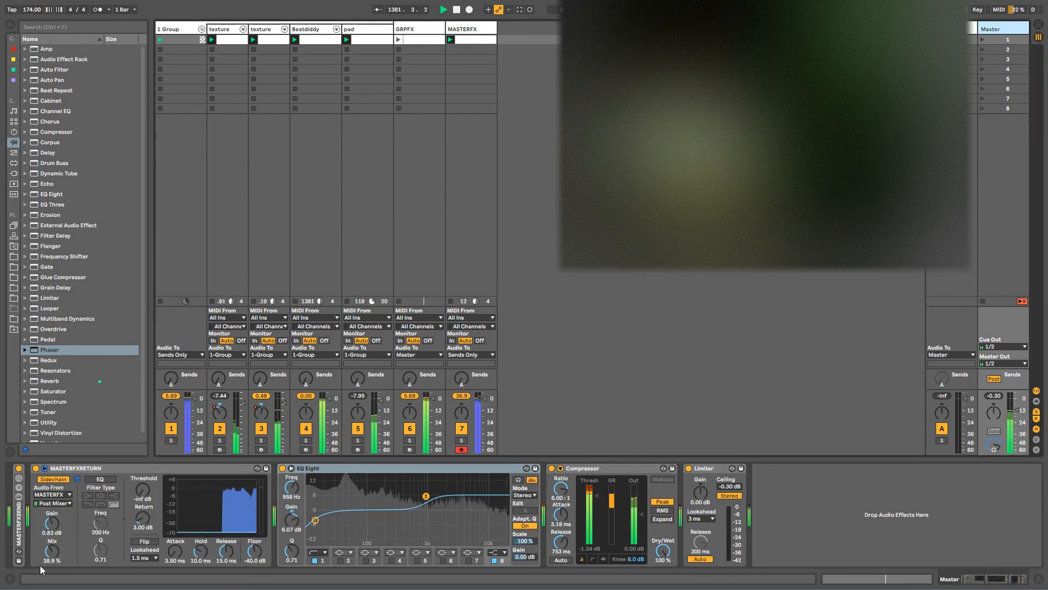
drag(52, 552, 52, 506)
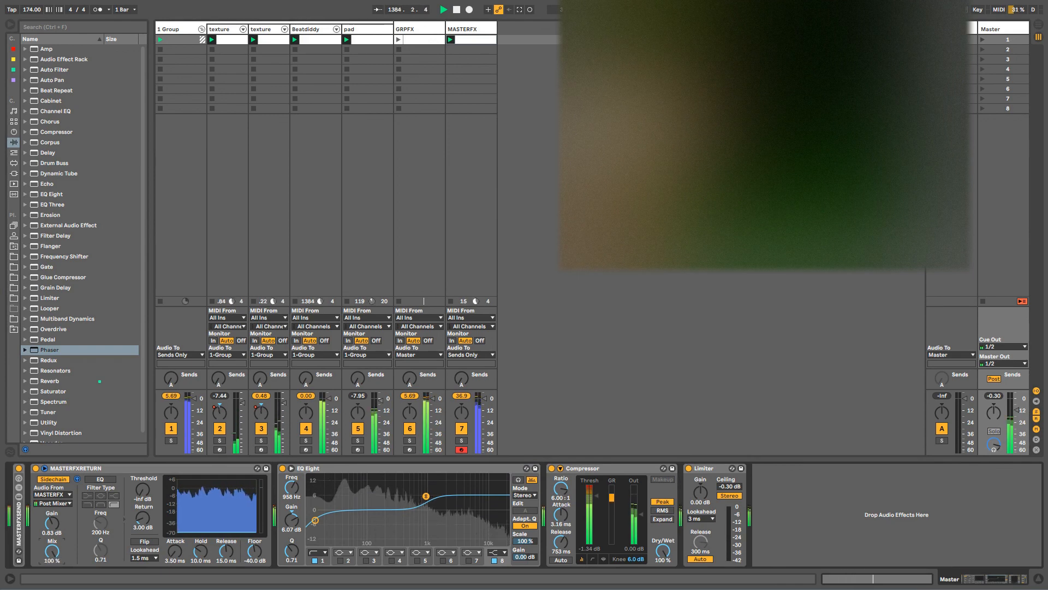
Step: Add an Audio Effect Rack after the MASTERFX Gate, set its D<W macro to 127, and move Grain Delay, Phaser and Reverb into its W chain
click(464, 43)
click(464, 29)
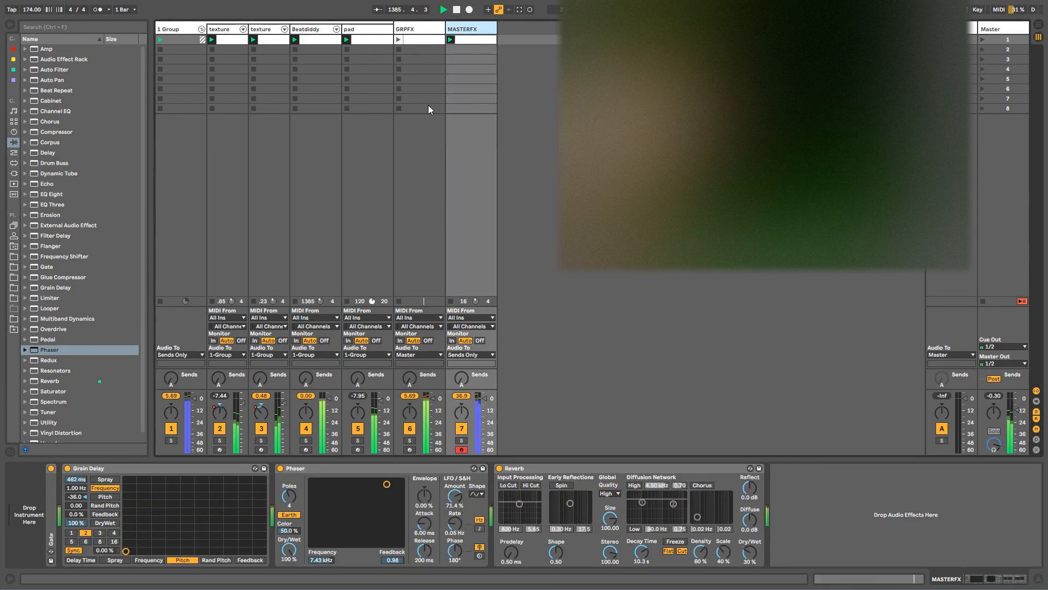
drag(60, 60, 98, 500)
click(468, 470)
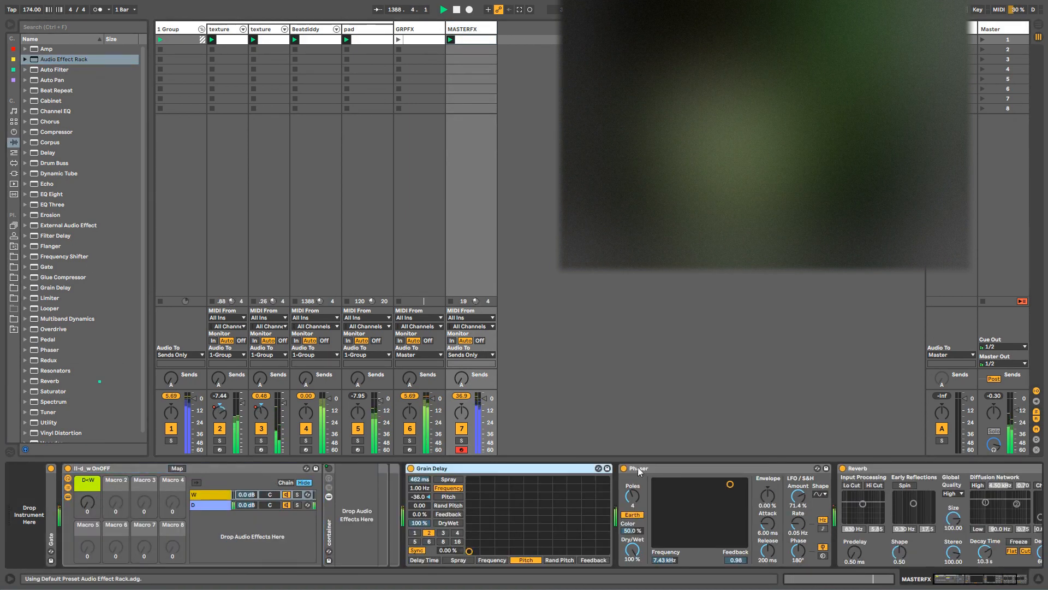
shift+click(874, 468)
drag(87, 509, 88, 447)
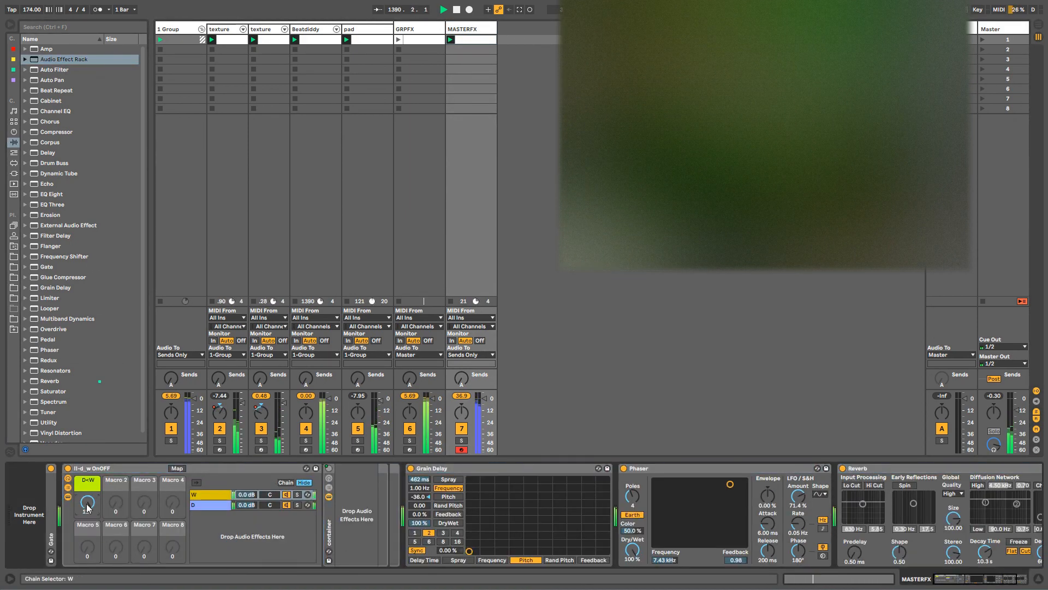
shift+click(869, 468)
drag(573, 471, 351, 495)
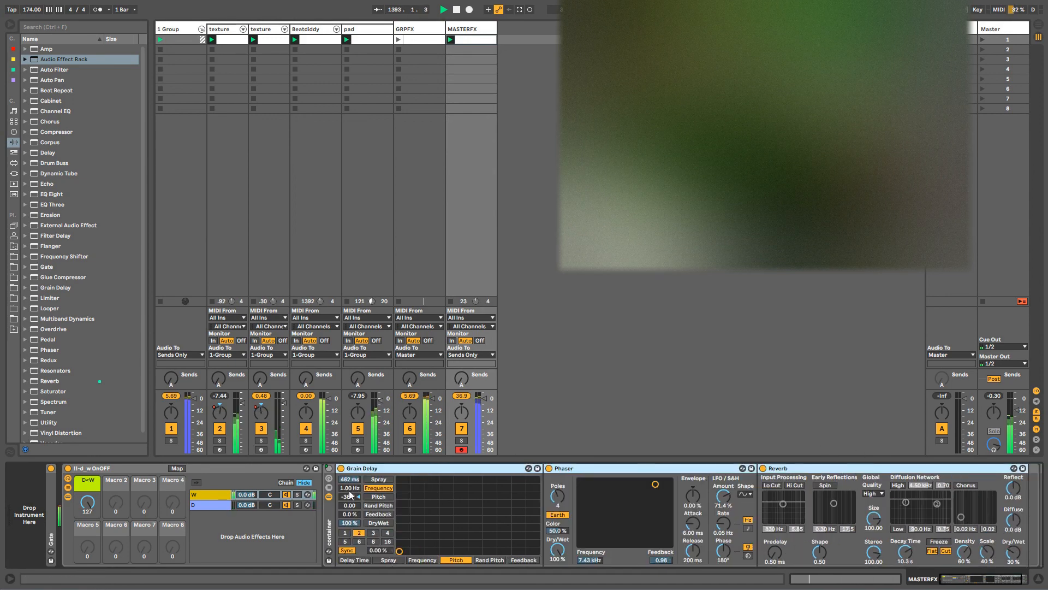
Step: Rename the effect rack MASTERFX and set its D<W macro to 99
drag(88, 508, 88, 543)
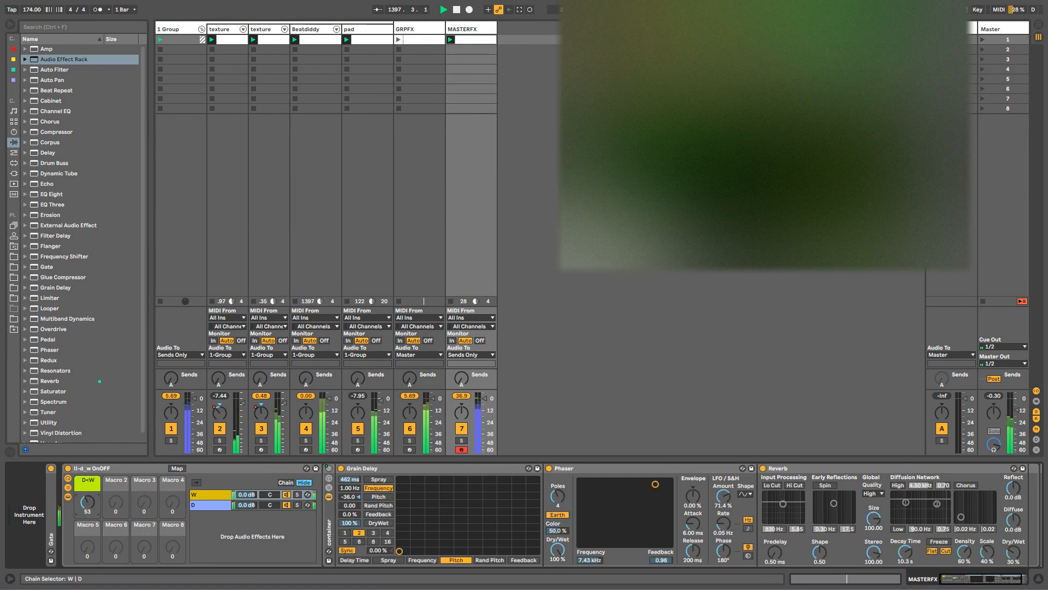
click(90, 469)
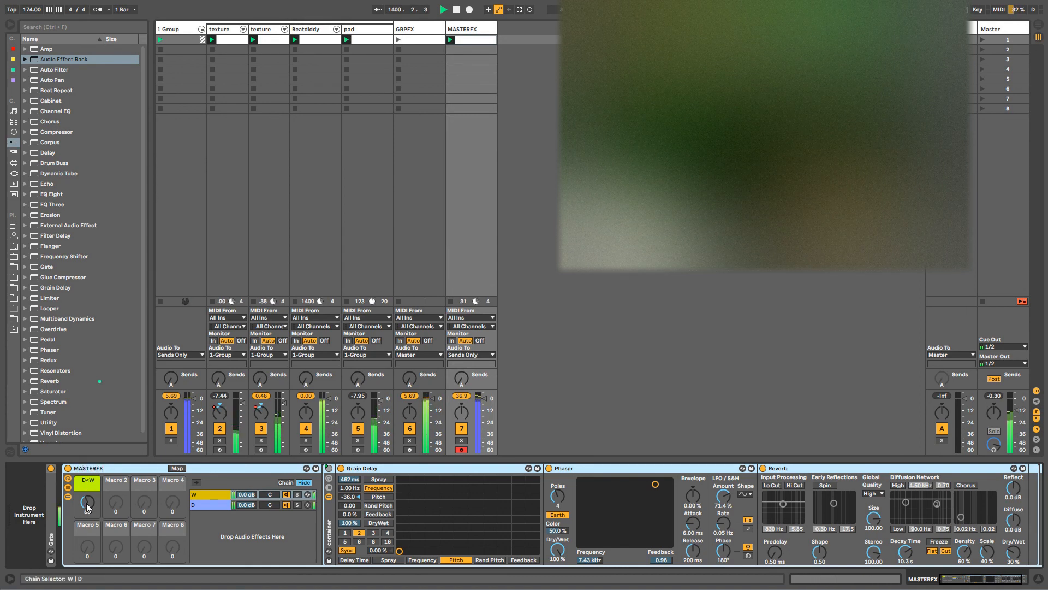
drag(87, 507, 88, 500)
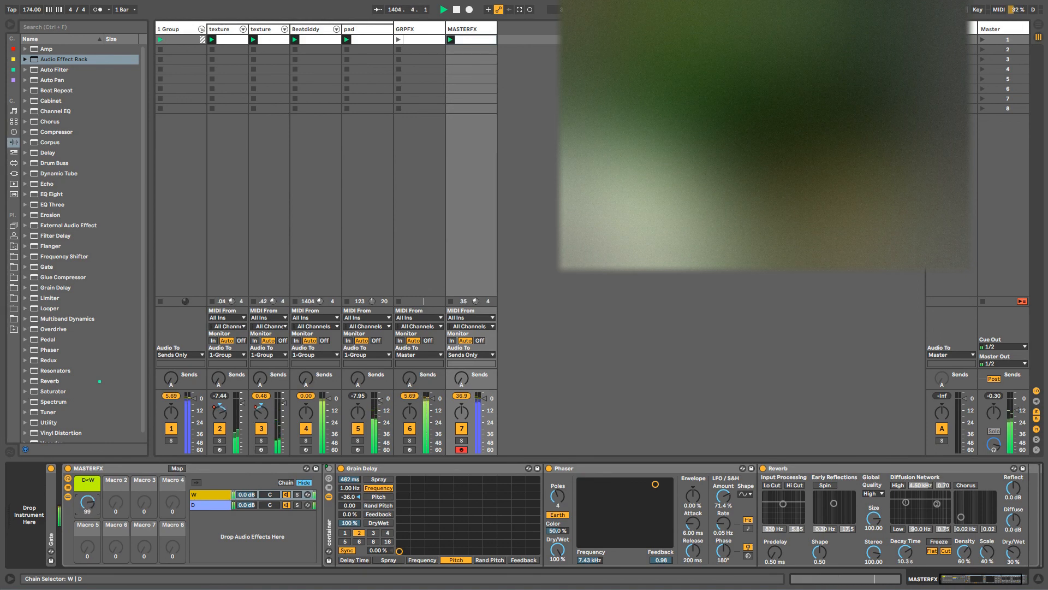
Step: Duplicate the first MASTERFX clip twice to fill slots 2 and 3
click(469, 39)
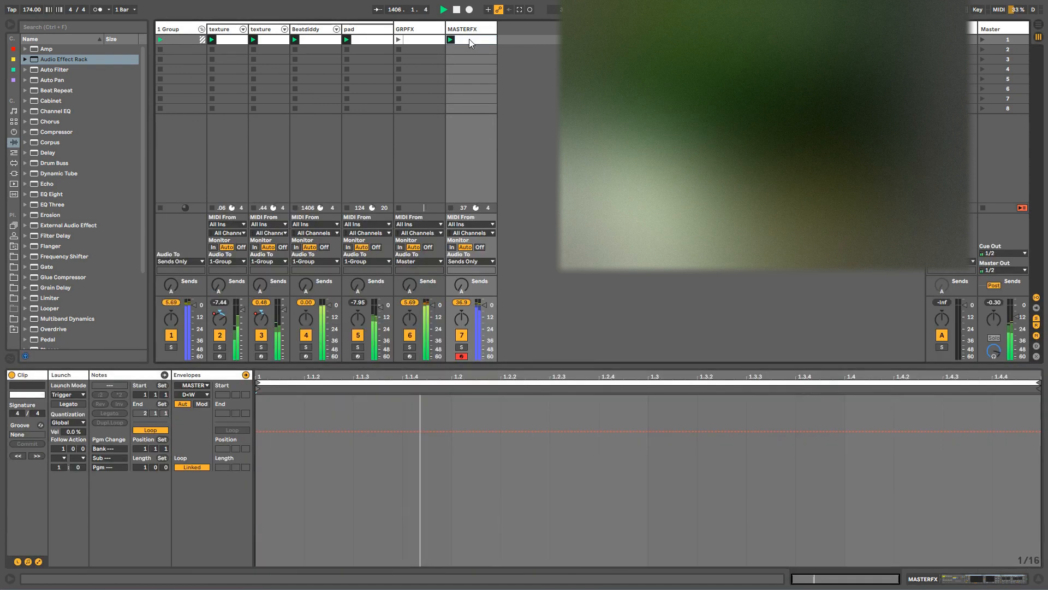
key(ctrl+d)
key(ctrl+d)
Step: Set Follow Action A to Other for all three MASTERFX clips, and duplicate them into slots 4 to 6
click(469, 41)
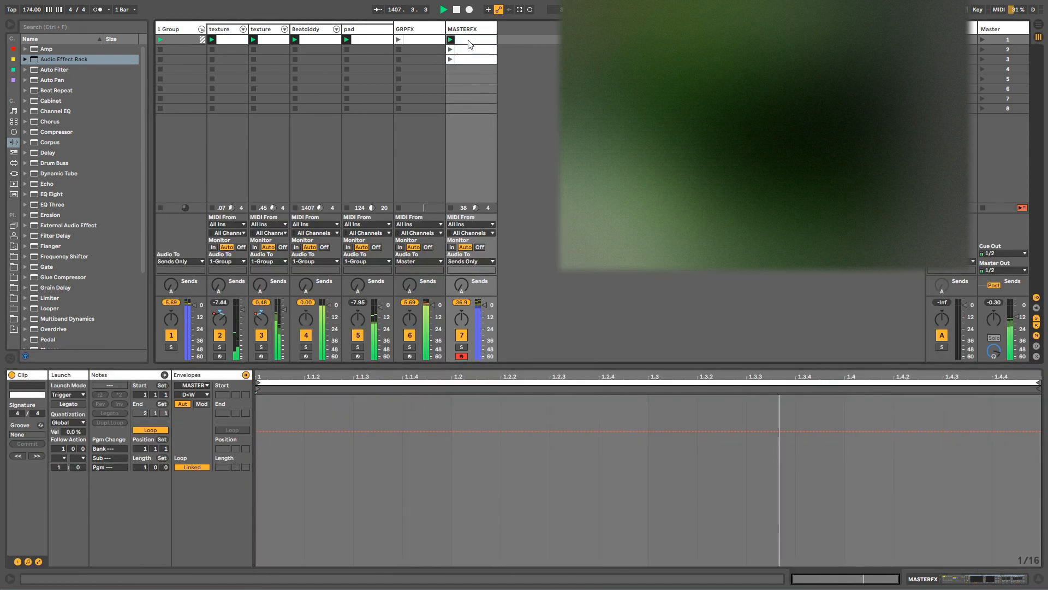
shift+click(469, 57)
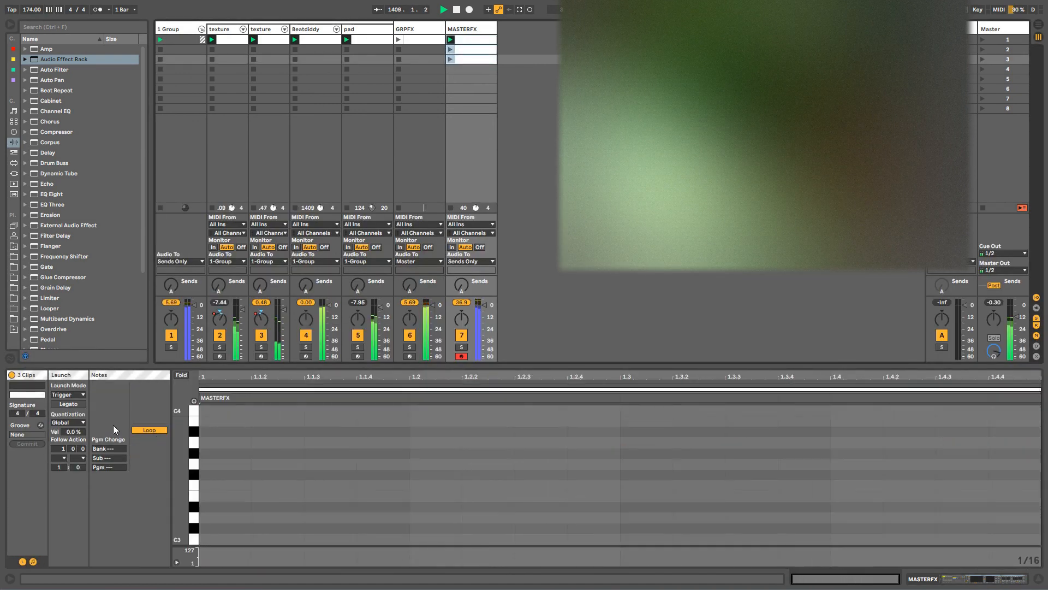
click(60, 458)
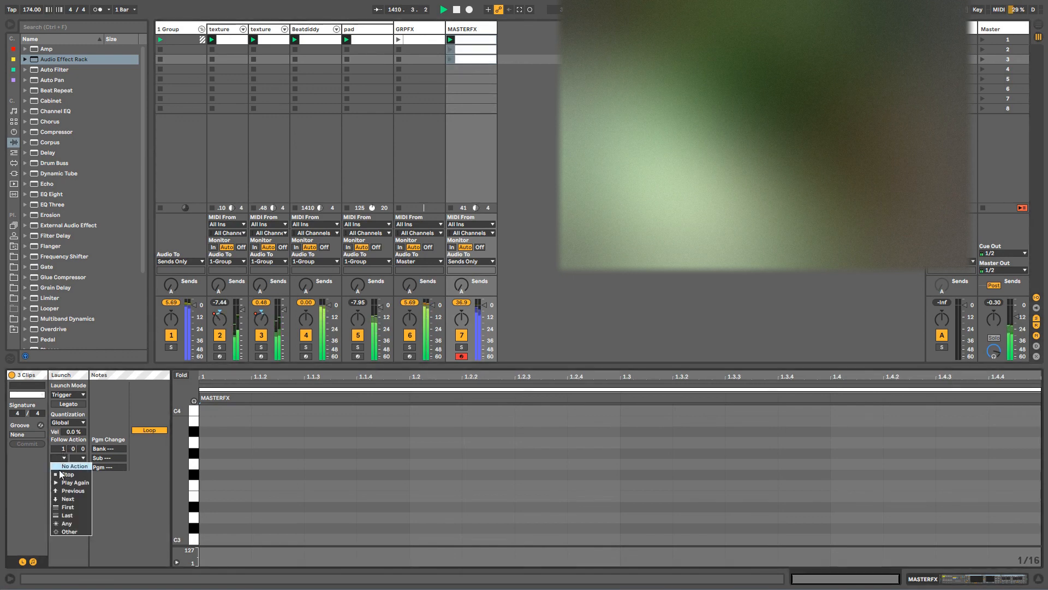
click(63, 534)
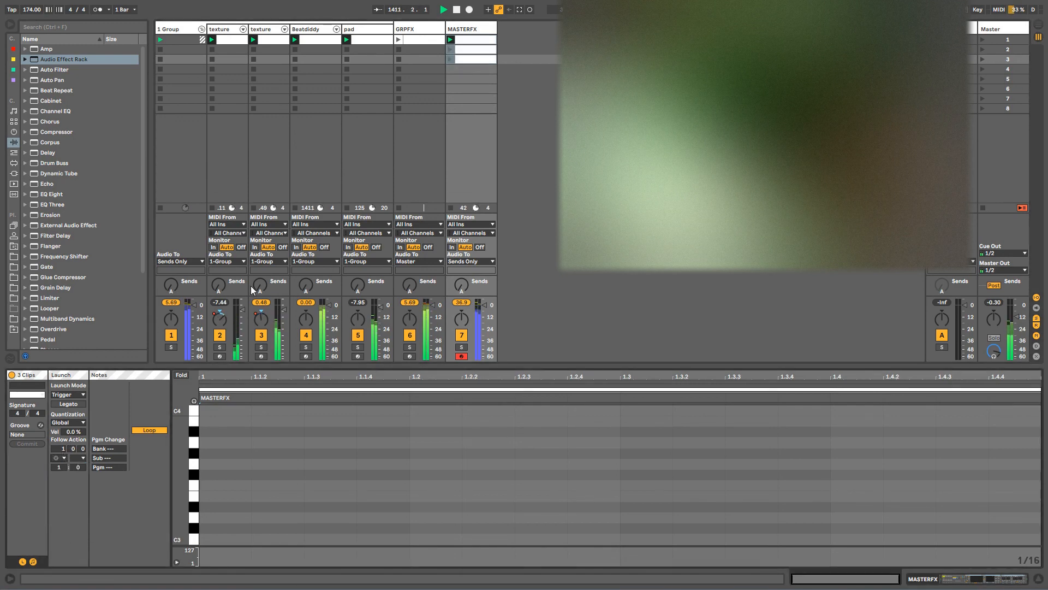
key(ctrl+d)
Step: Set the Follow Action time to 1.1.2 for the MASTERFX clip in slot 2 and 0.3.0 for the clip in slot 3
click(476, 48)
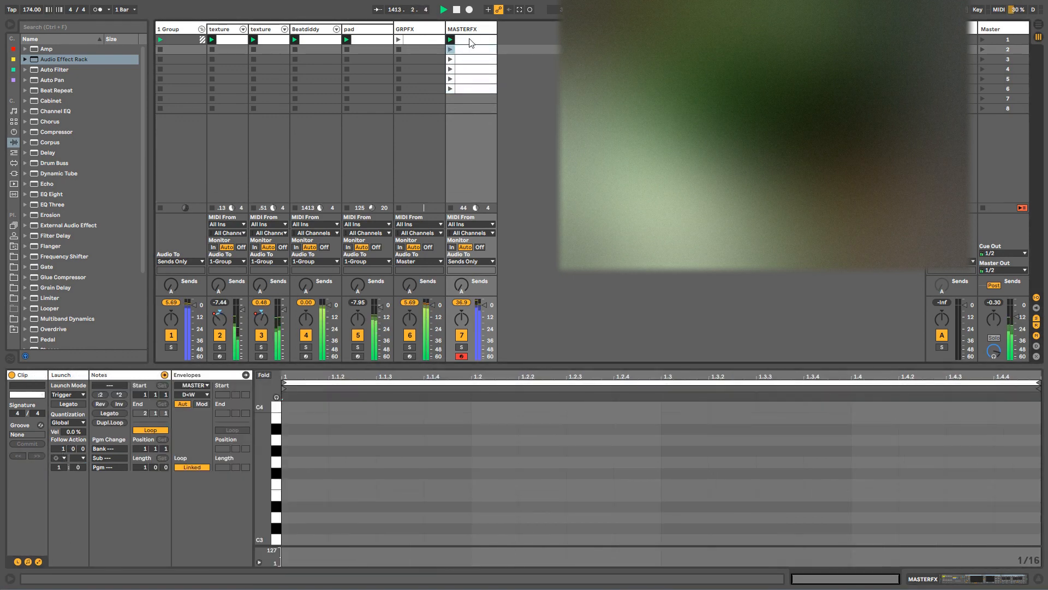
drag(82, 447, 82, 421)
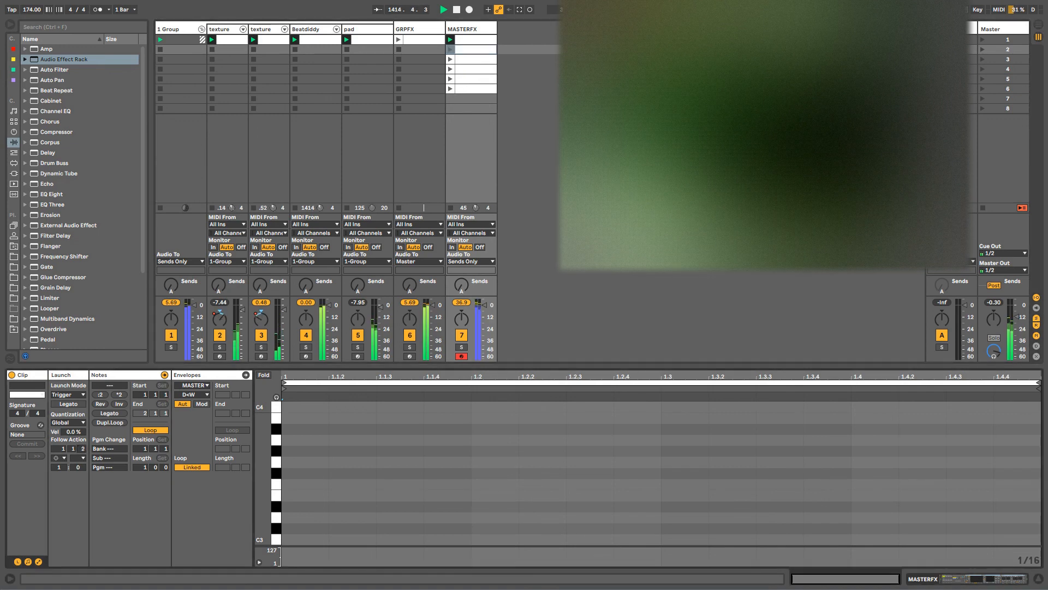
click(469, 61)
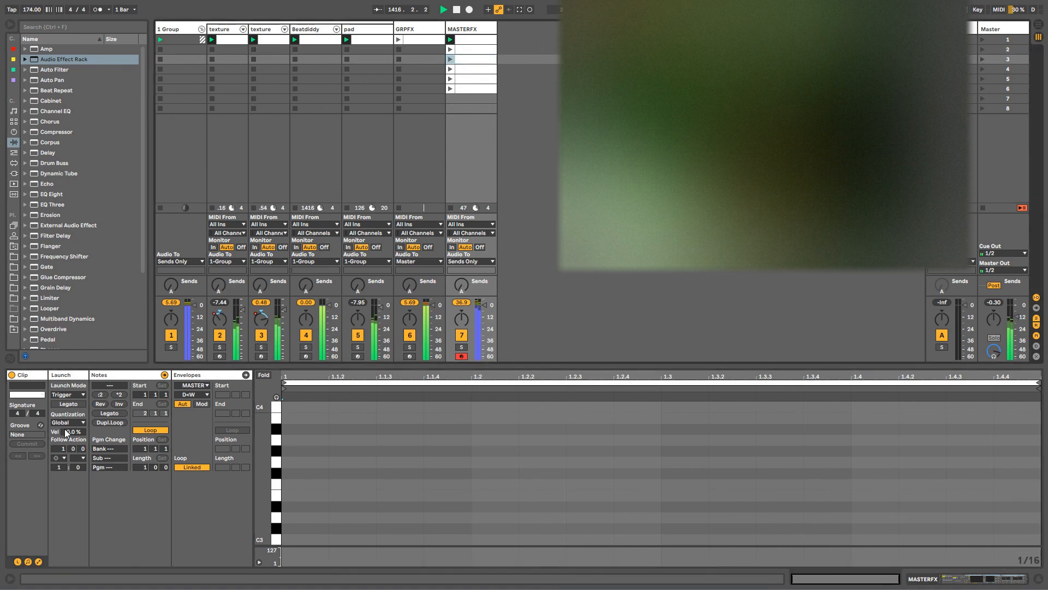
drag(80, 449, 81, 460)
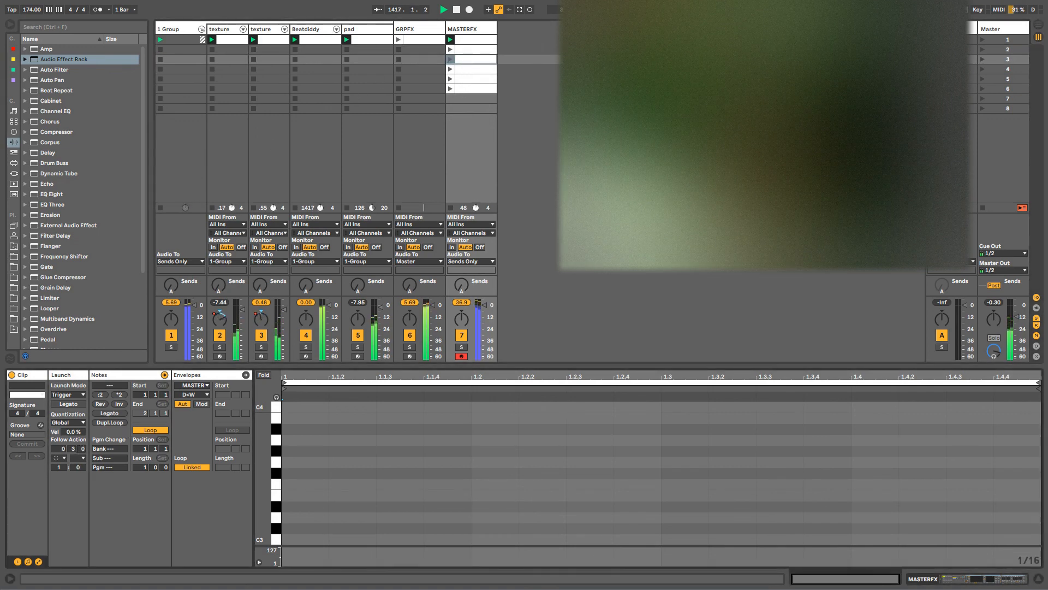
Step: Vary the Follow Action times of MASTERFX clips 4 to 6, using 0.3.1 for clip 4 and 0.2.1 for clip 6
click(476, 69)
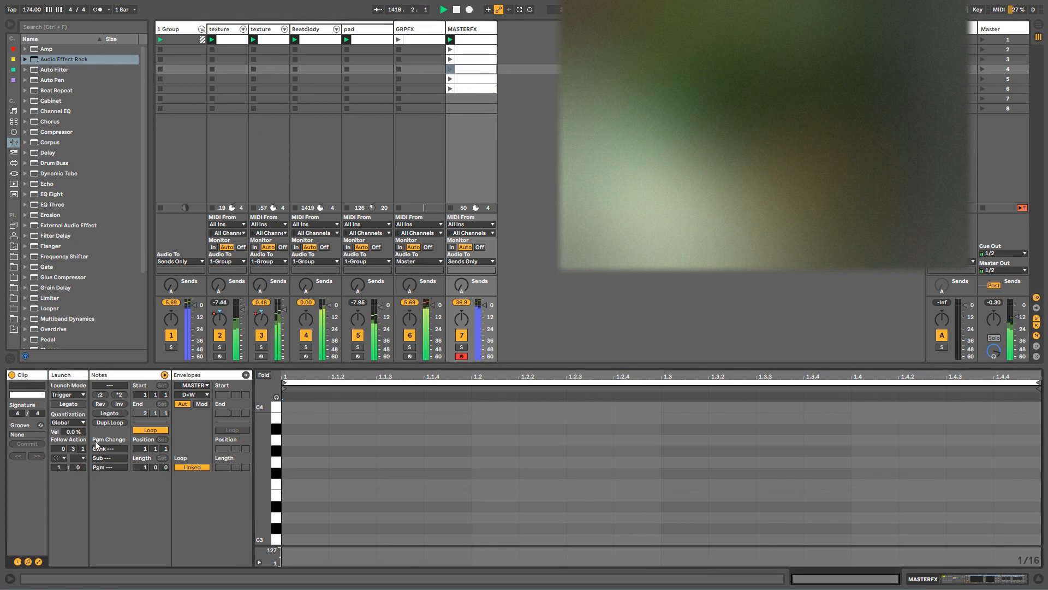
click(474, 79)
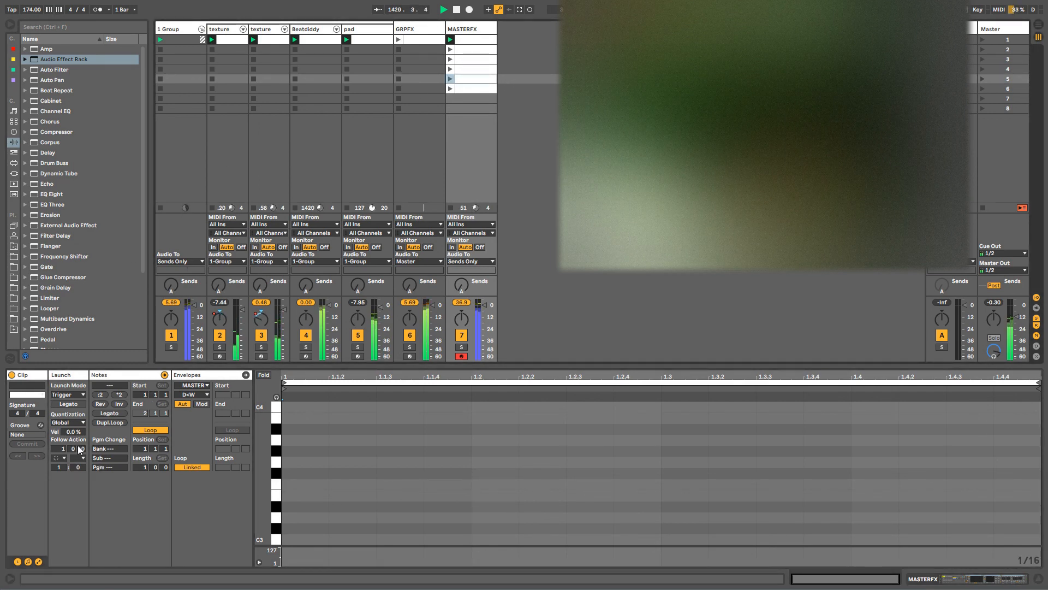
drag(80, 449, 80, 442)
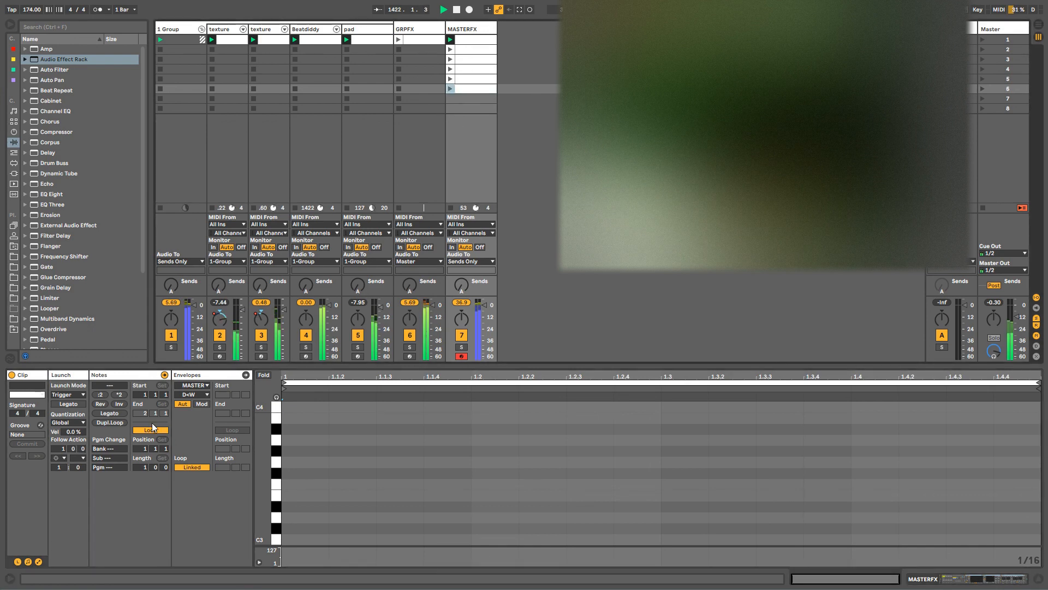
click(468, 90)
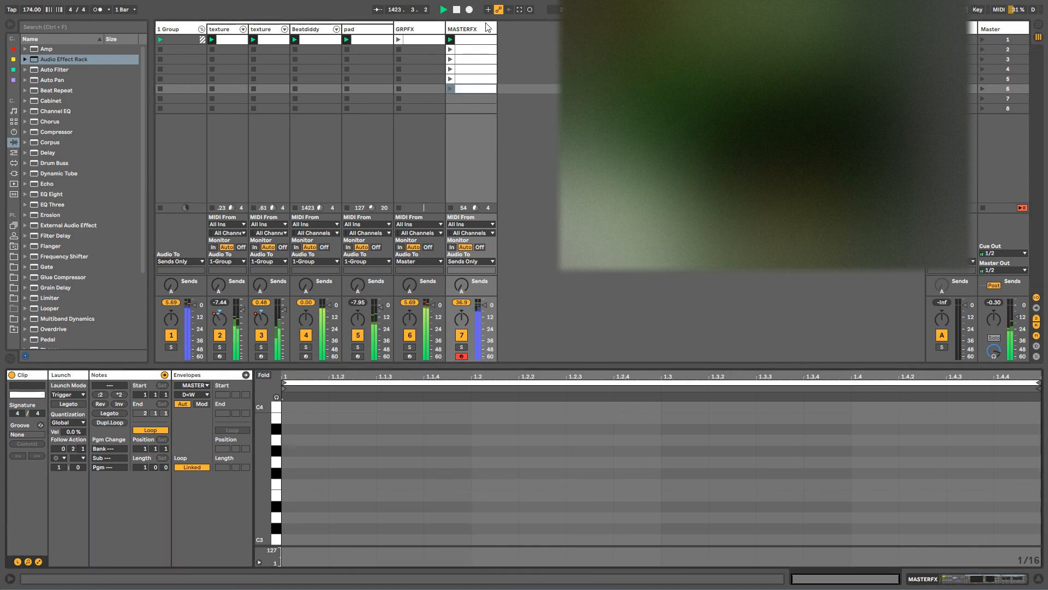
Step: Lower the Dry/Wet of the Compressor on the Master to 44%
double_click(451, 26)
click(989, 29)
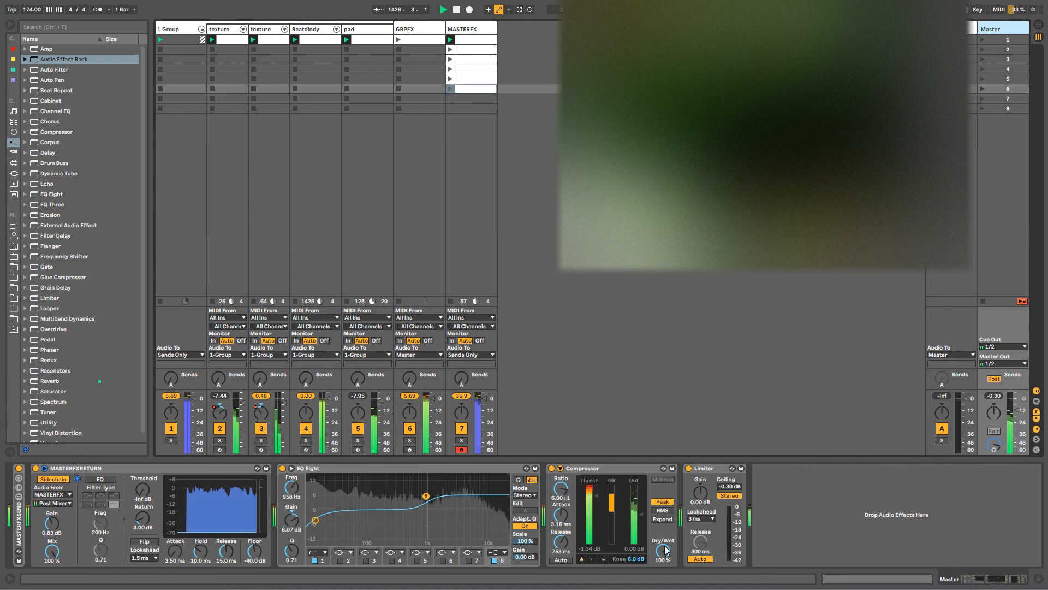
drag(665, 550, 665, 579)
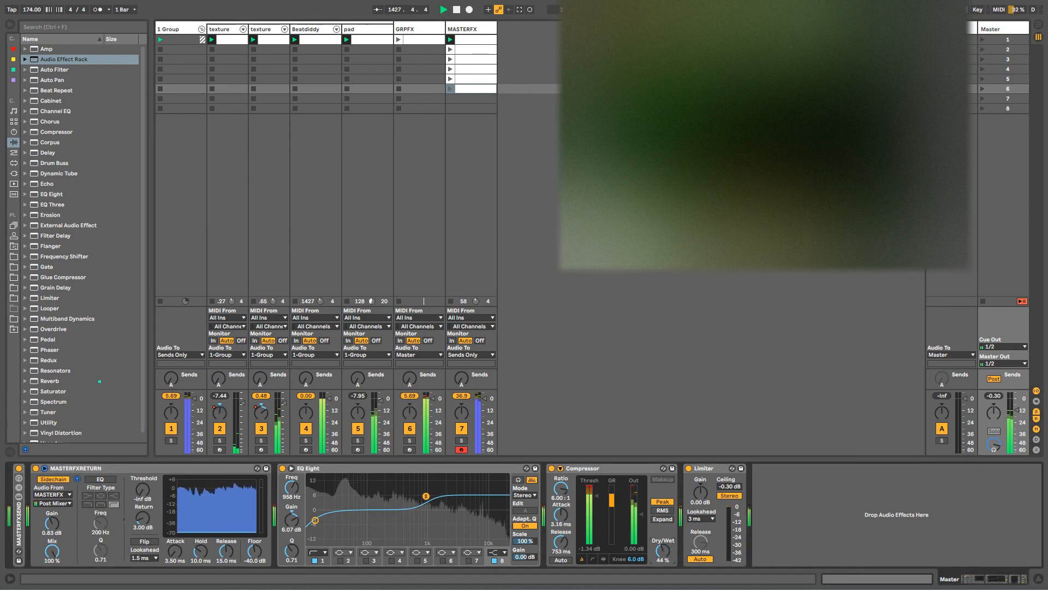
Step: Move the Reverb ahead of the Grain Delay in the MASTERFX rack's W chain and raise the D<W macro to 53
click(465, 39)
click(466, 31)
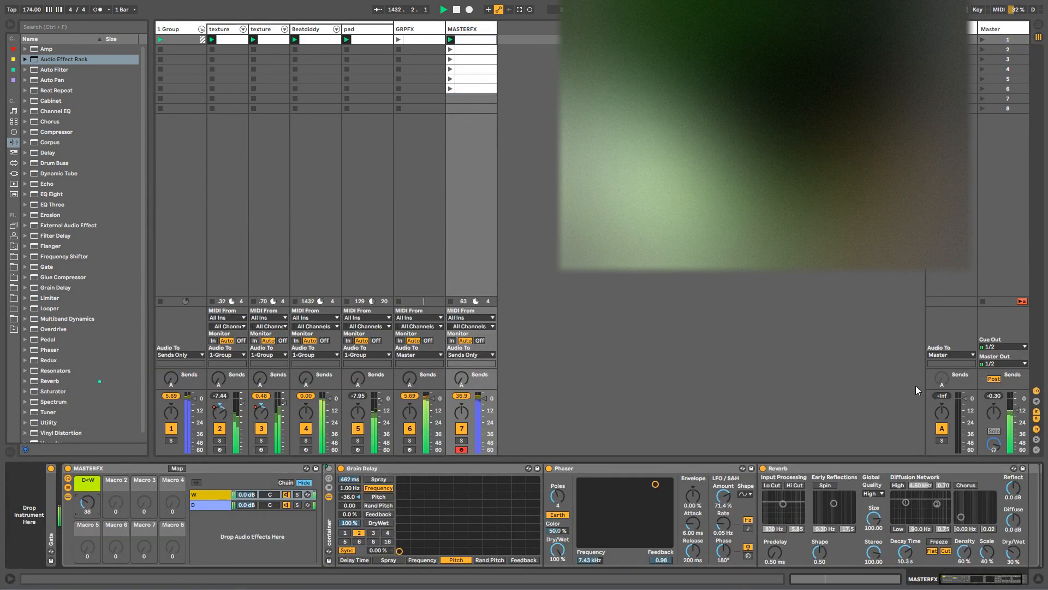
click(853, 467)
drag(372, 508, 362, 507)
drag(91, 503, 91, 496)
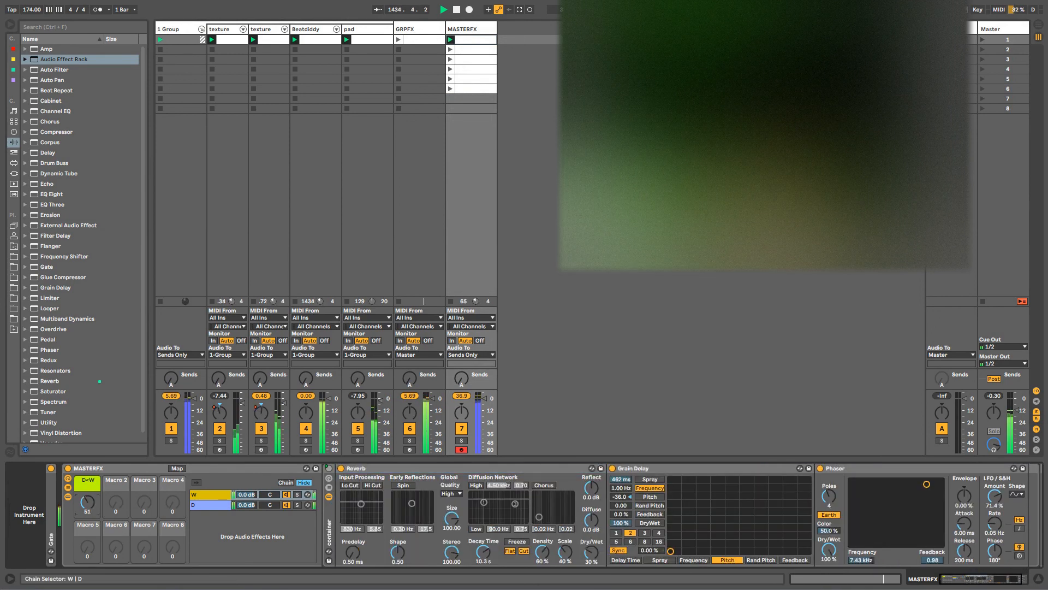
Step: Enable Legato for all six MASTERFX clips
click(470, 88)
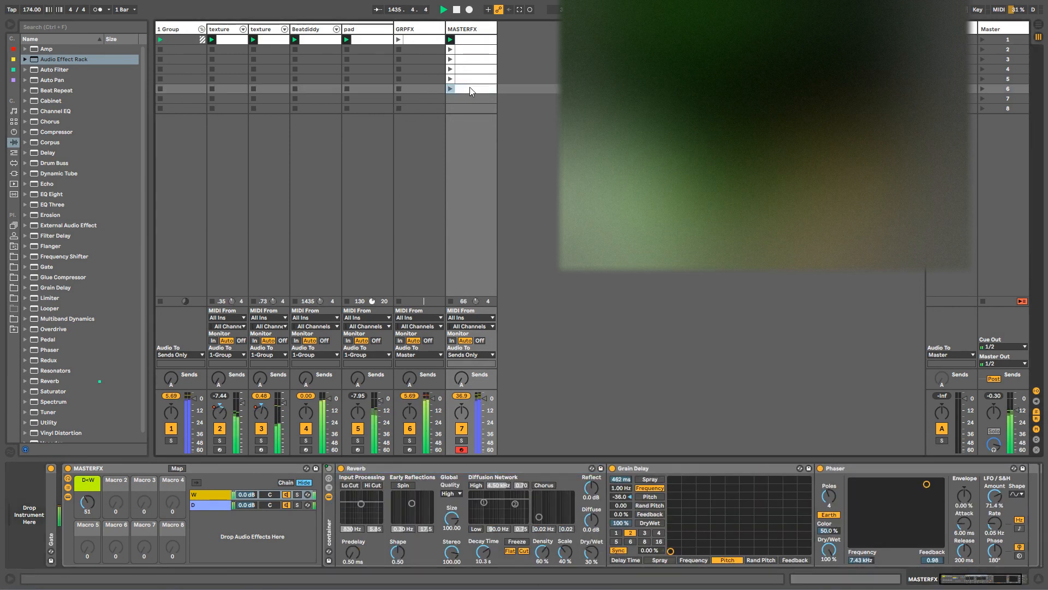
shift+click(466, 42)
double_click(465, 40)
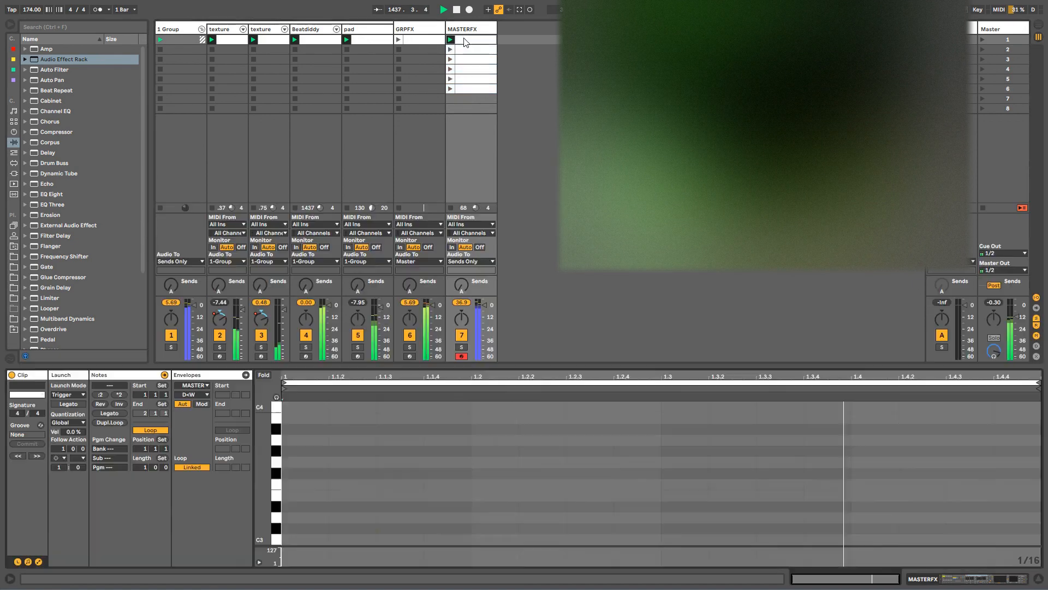
shift+click(470, 89)
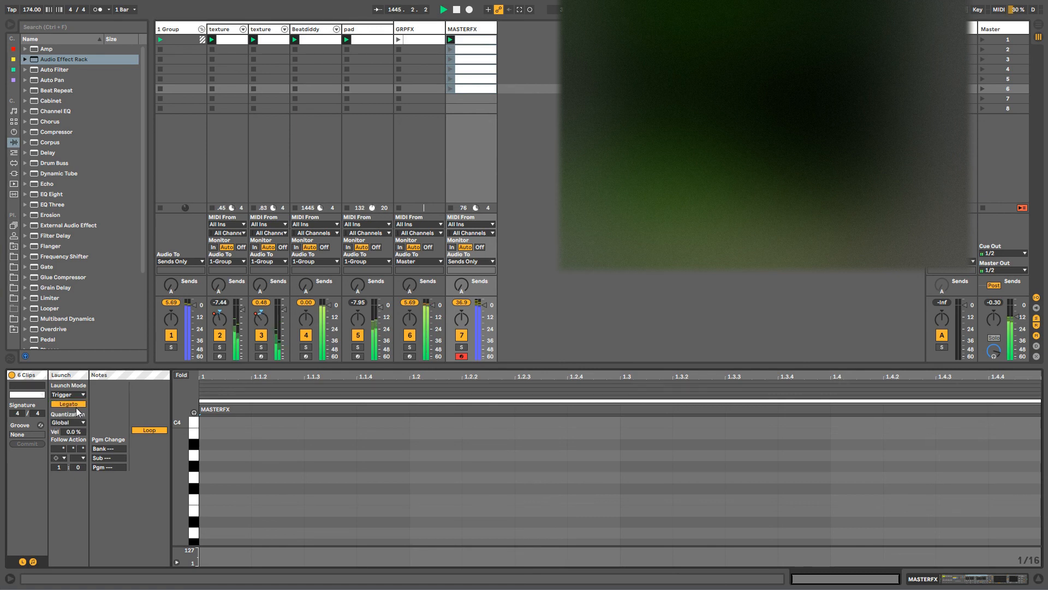
Step: Review the launch and Follow Action settings shared by the six MASTERFX clips, alongside the track's device chain
click(475, 40)
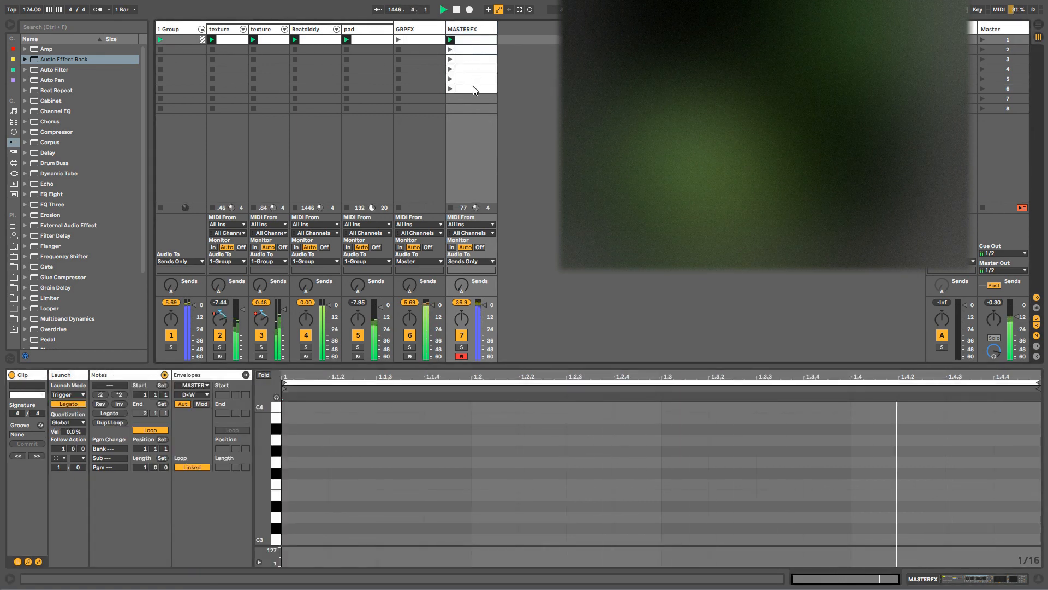
shift+click(473, 87)
click(474, 41)
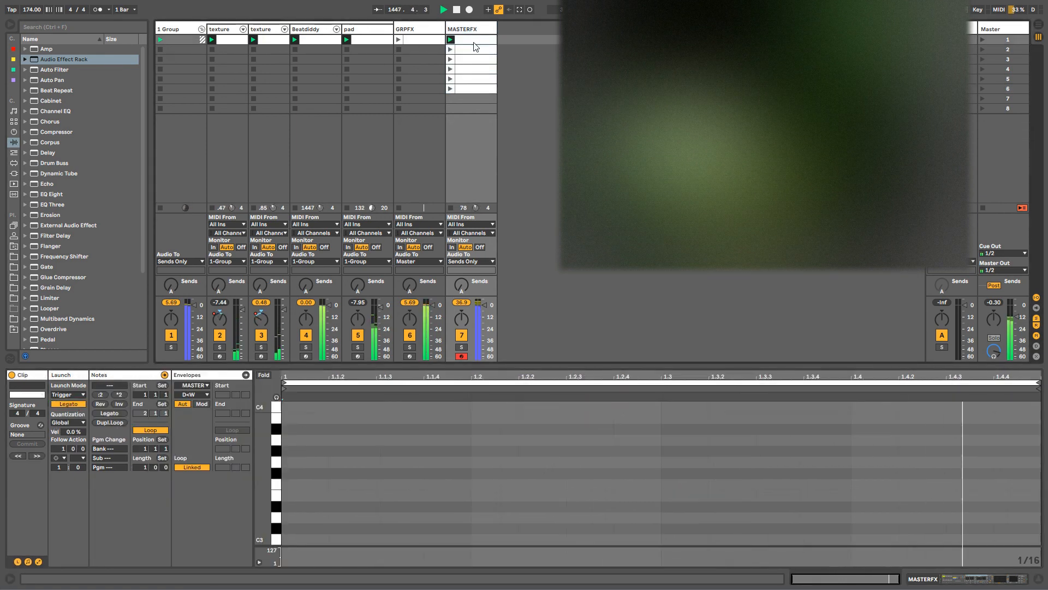
shift+click(474, 90)
key(shift+Tab)
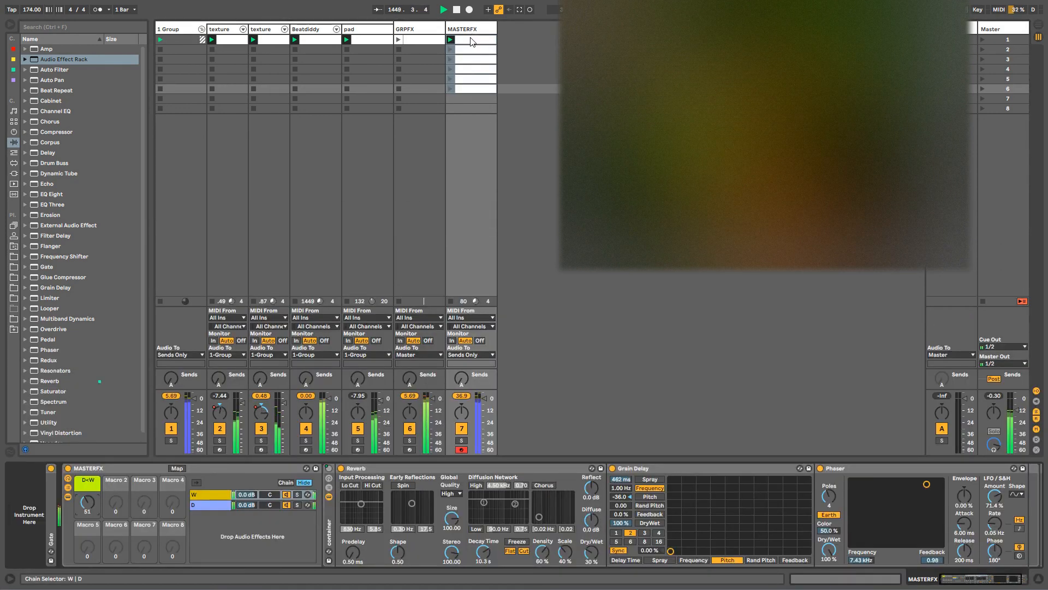
click(471, 87)
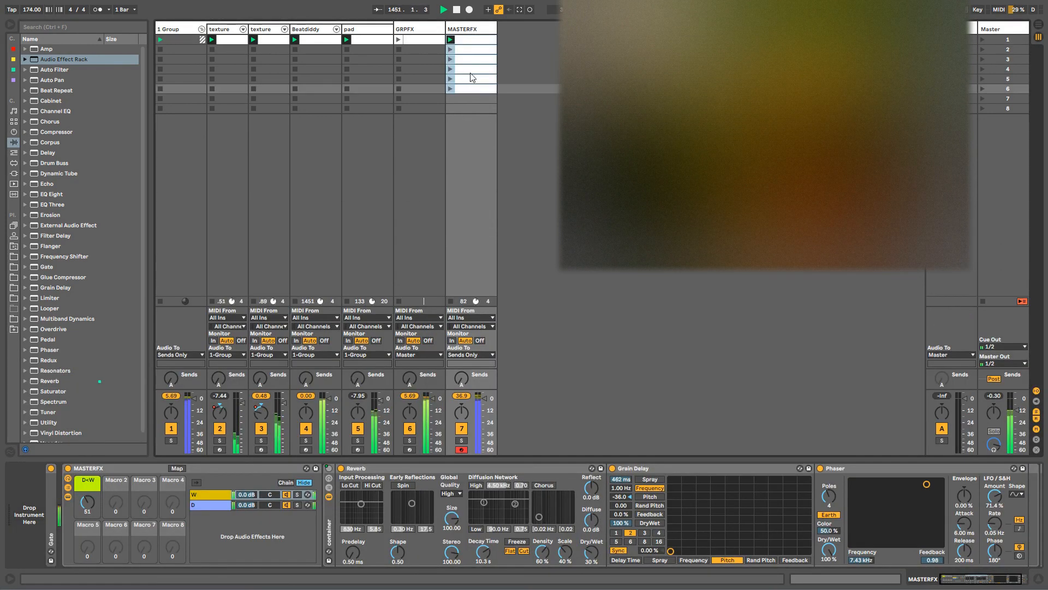
click(473, 30)
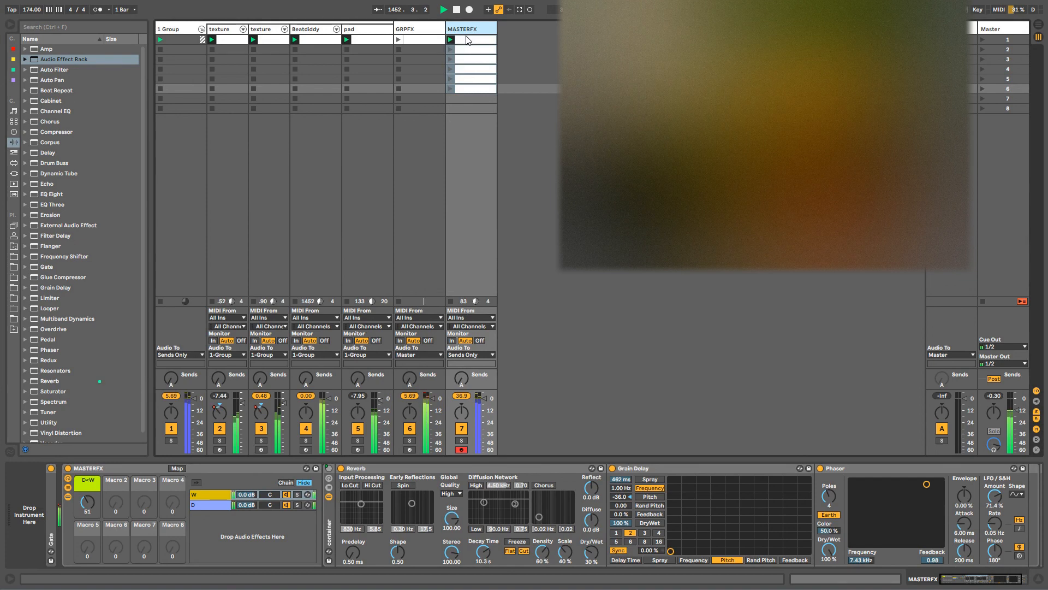
click(467, 39)
shift+click(467, 90)
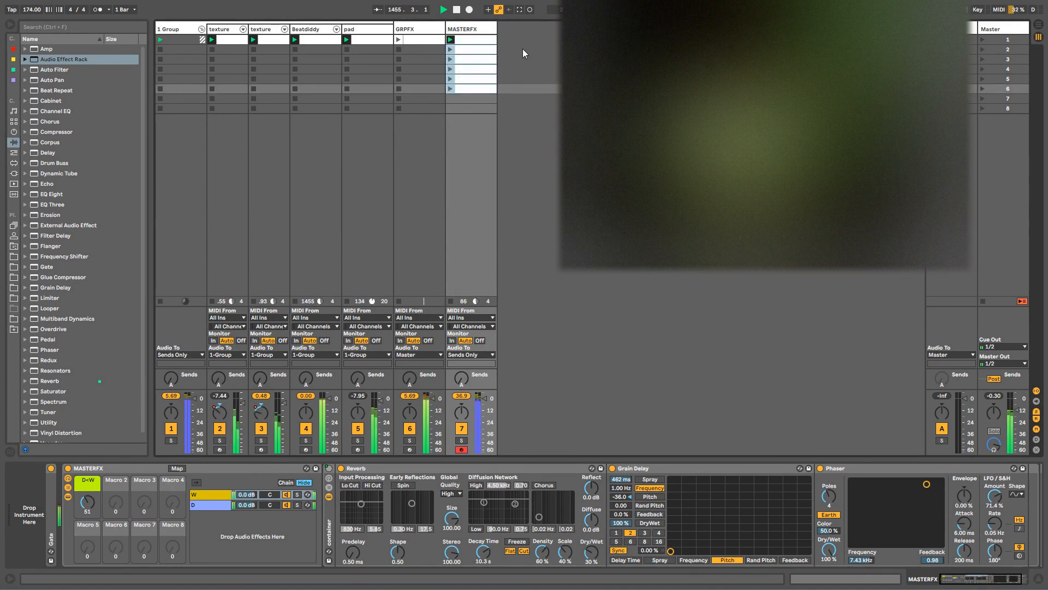
double_click(489, 39)
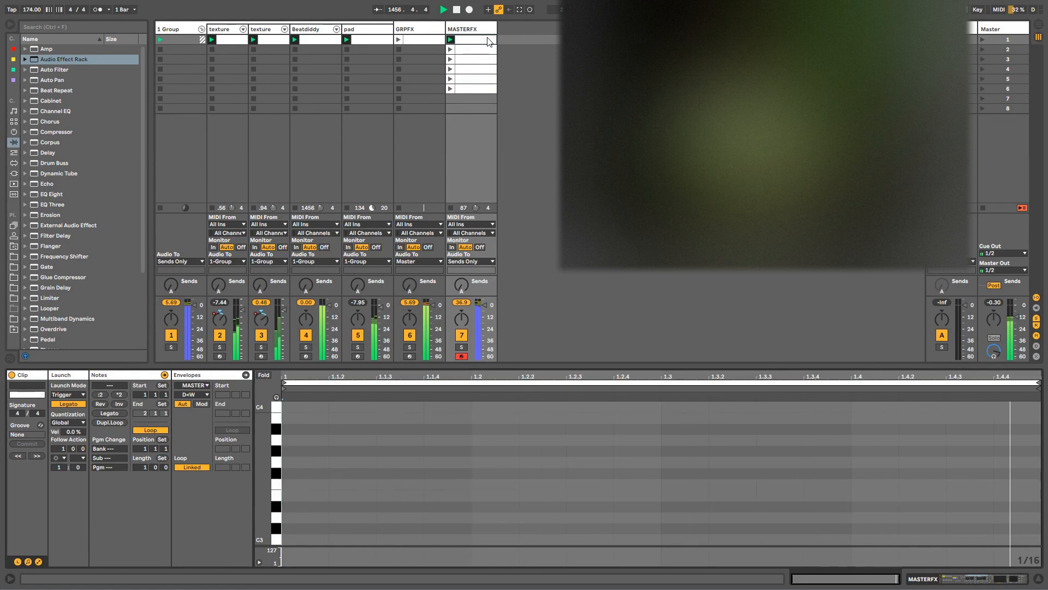
shift+click(474, 89)
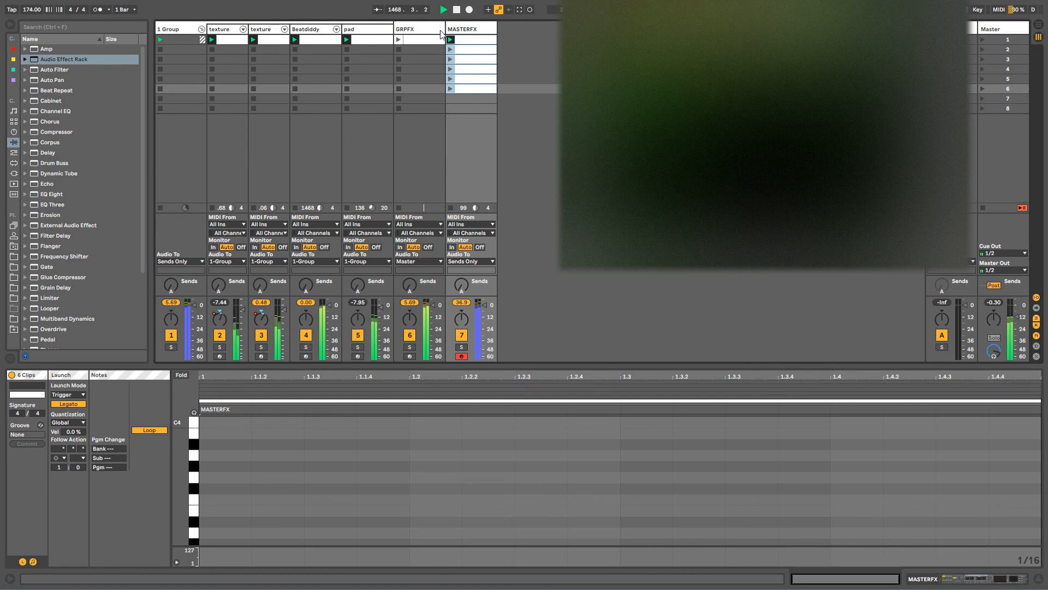
Step: Record D<W macro reductions from the MASTERFX rack into the track's running clips
click(463, 39)
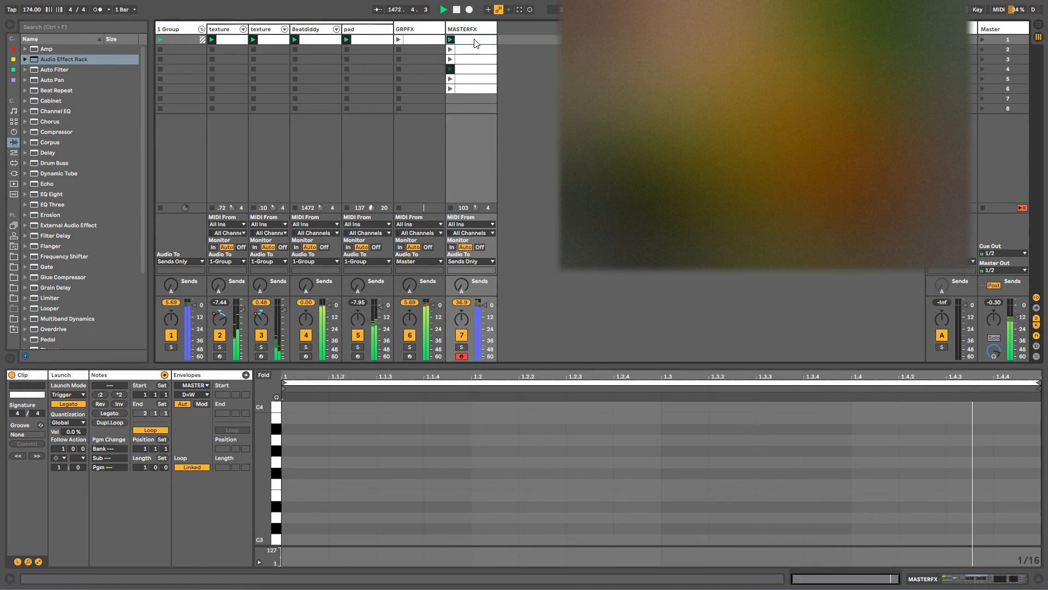
click(473, 30)
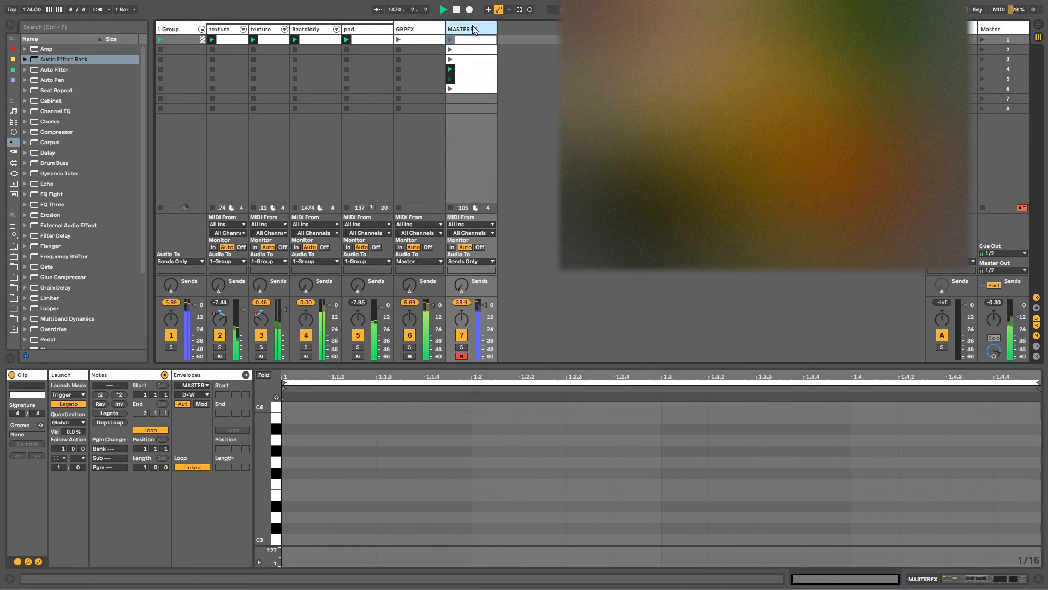
double_click(473, 30)
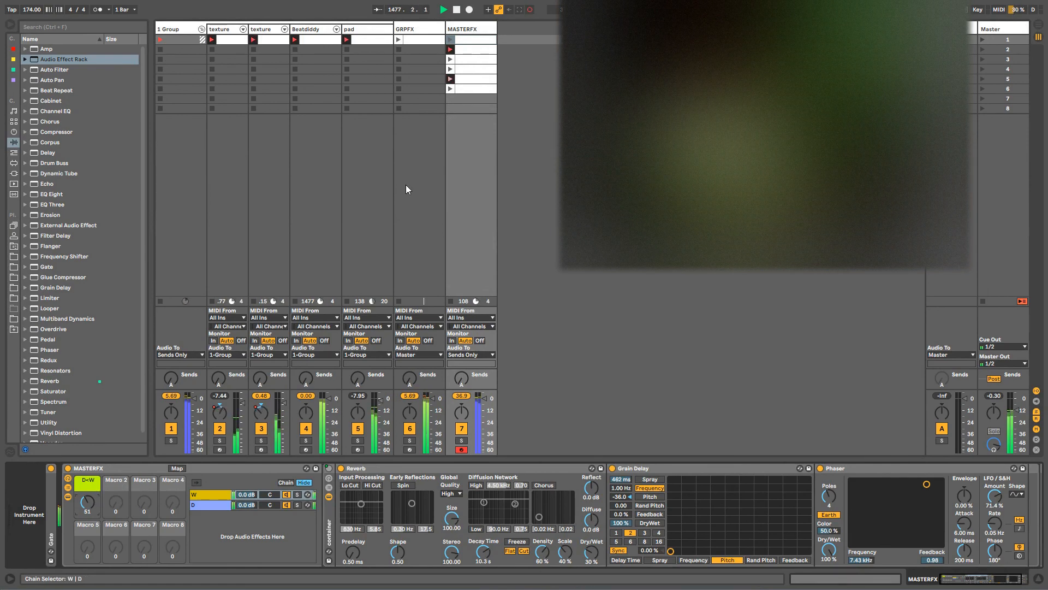
drag(87, 514, 87, 527)
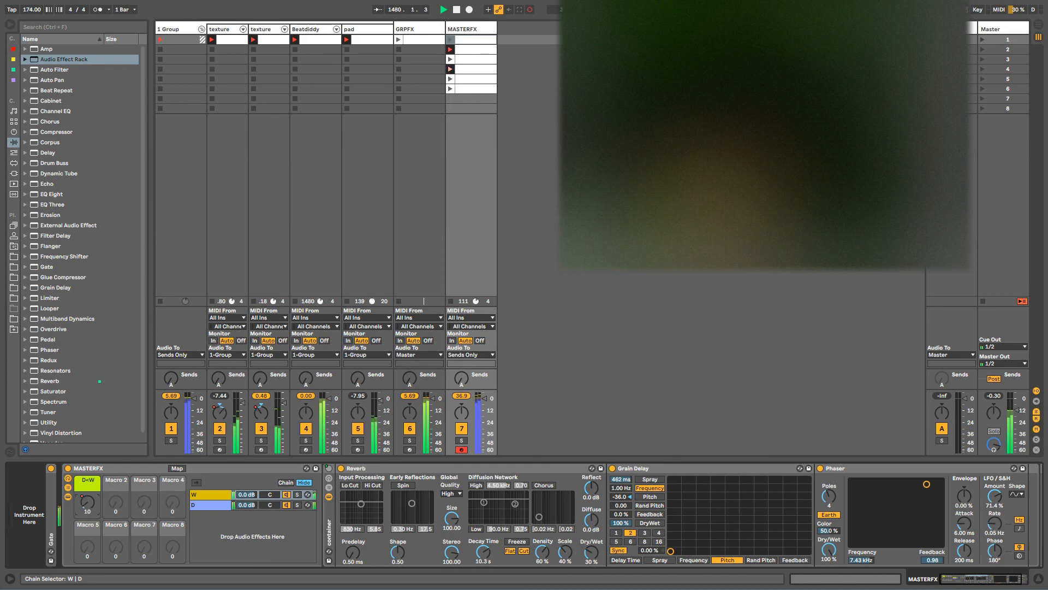
mouse_move(87, 503)
mouse_down()
mouse_move(88, 478)
mouse_move(88, 522)
mouse_up()
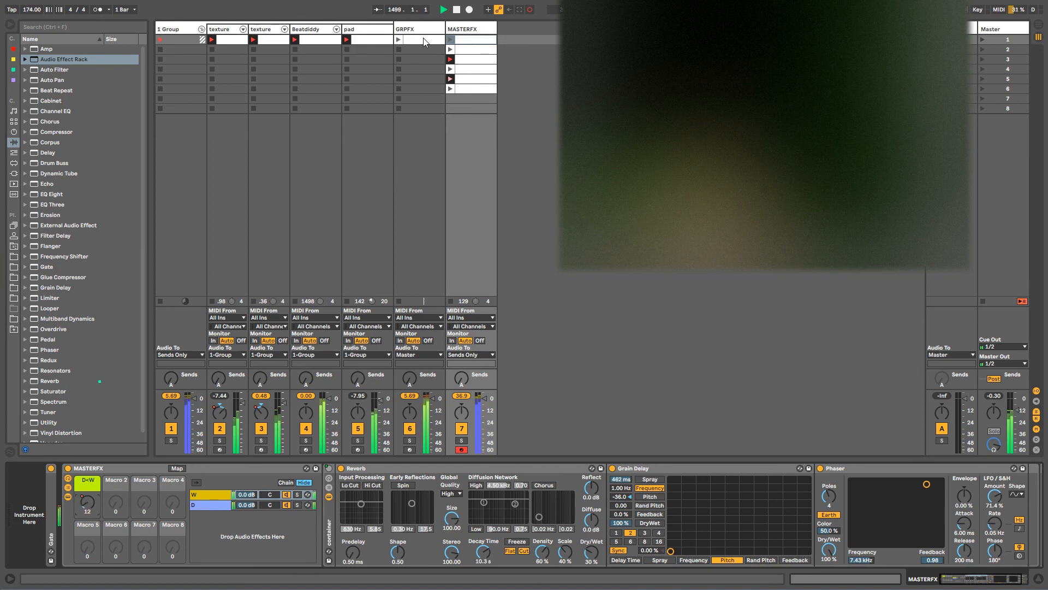
Step: Record varying Reverb Dry/Wet amounts as automation in the running MASTERFX clips
click(435, 44)
click(469, 37)
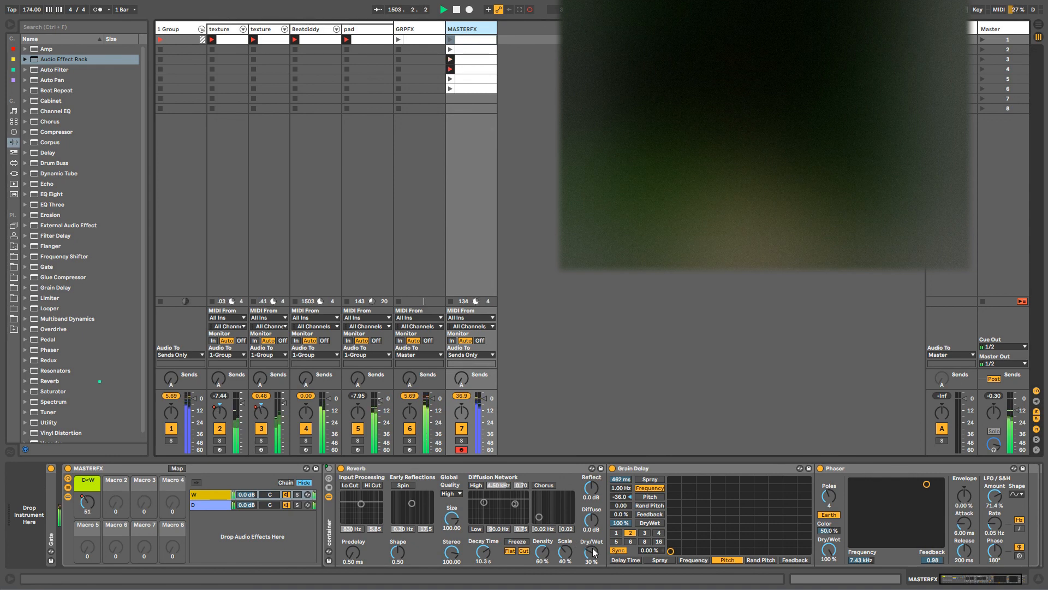
drag(592, 553, 593, 513)
drag(592, 552, 592, 528)
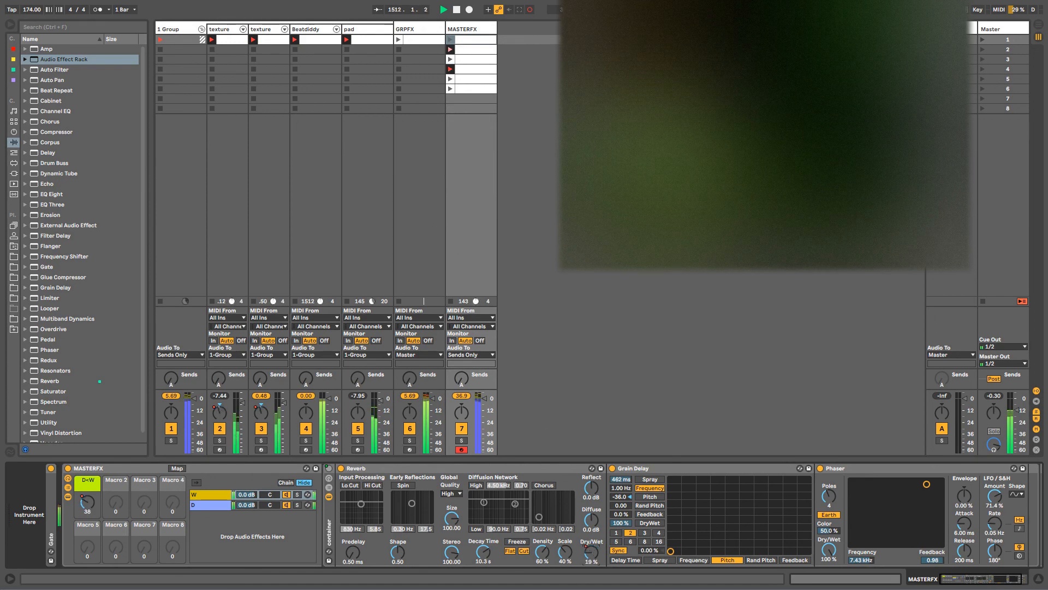
Step: Retune the pad track's sidechained Compressor to a 7.00:1 ratio, -5.37 dB threshold, 19.8 ms release and 10.7 dB sidechain gain
click(359, 31)
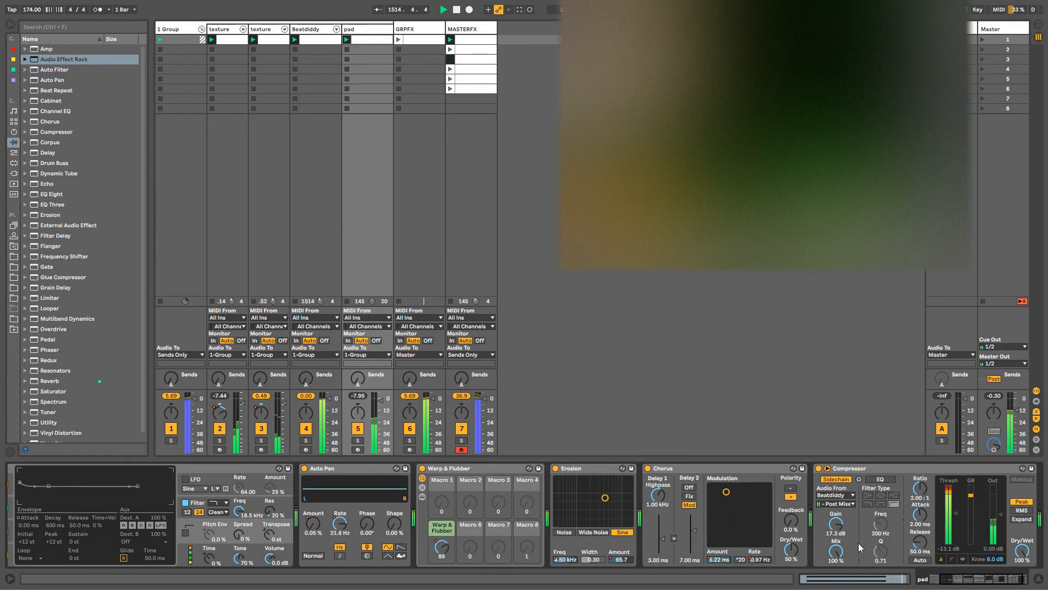
drag(994, 581, 1003, 580)
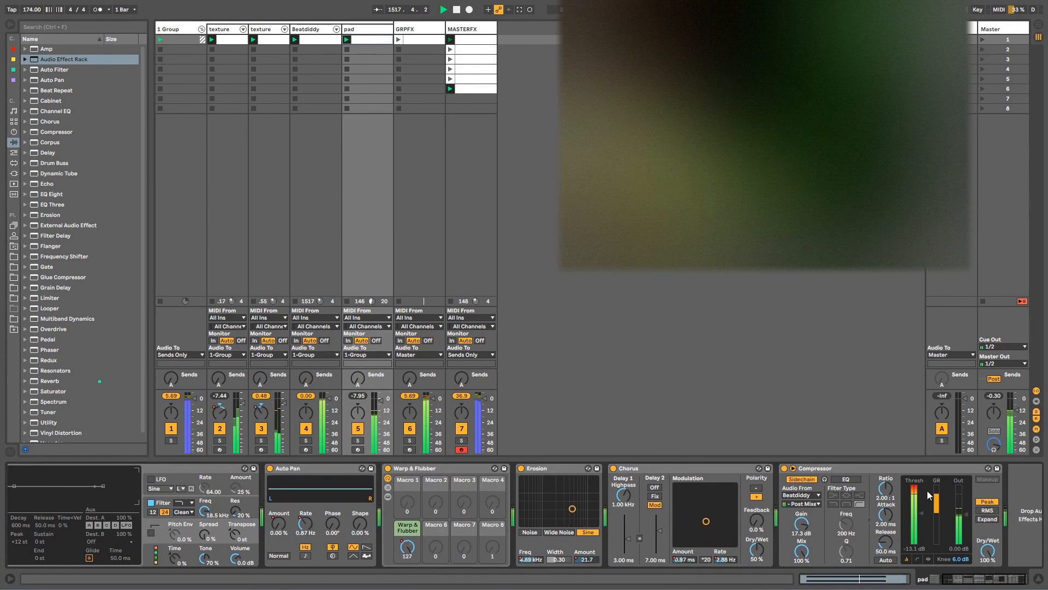
drag(987, 550, 988, 578)
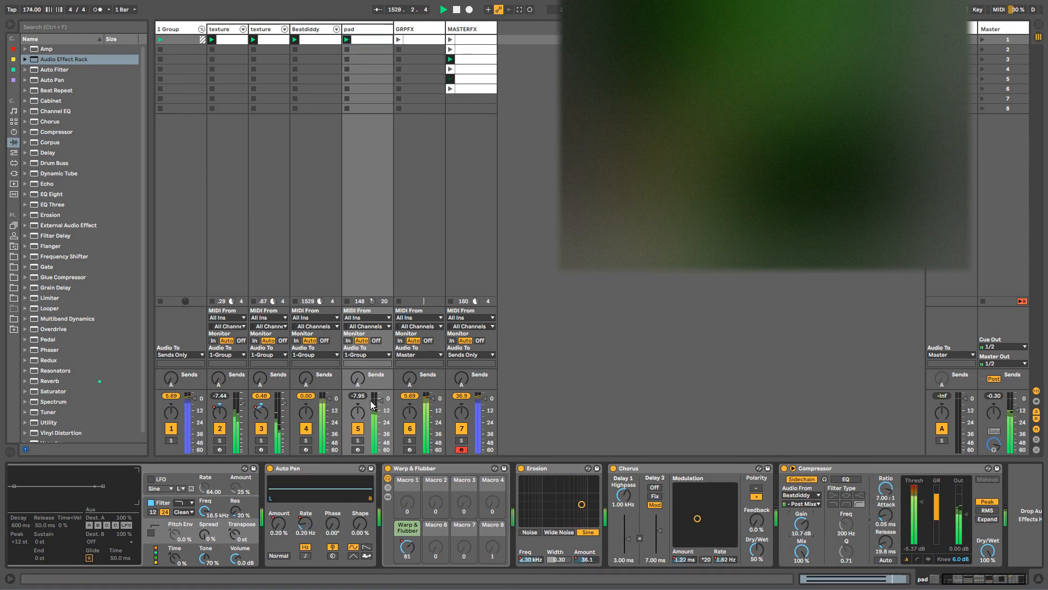
Step: Set the MASTERFX Grain Delay's Pitch to -24.0 and its DryWet to 11%
click(461, 28)
drag(619, 497, 619, 432)
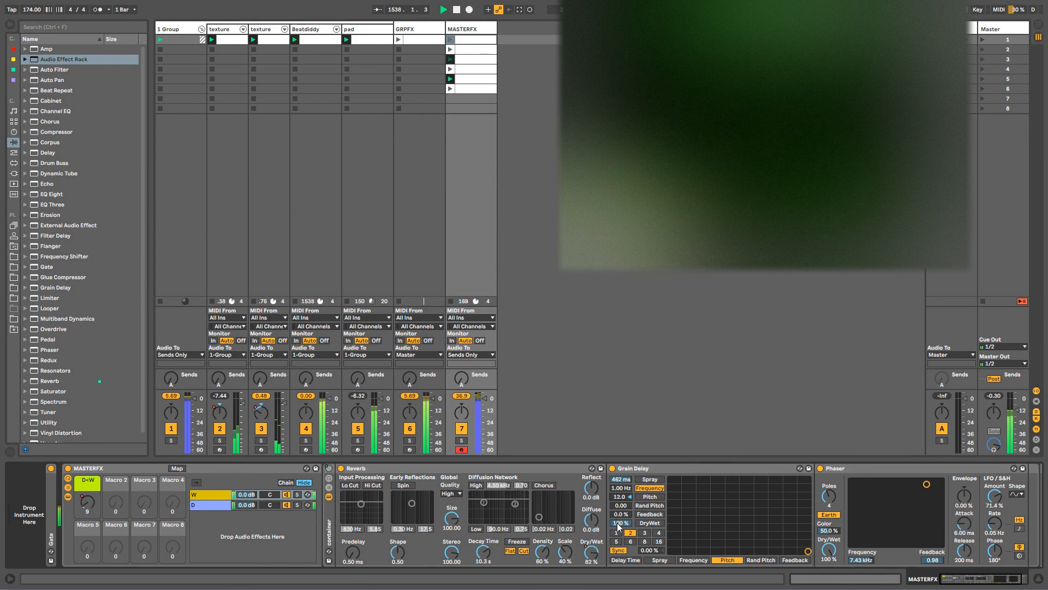
drag(619, 526, 619, 569)
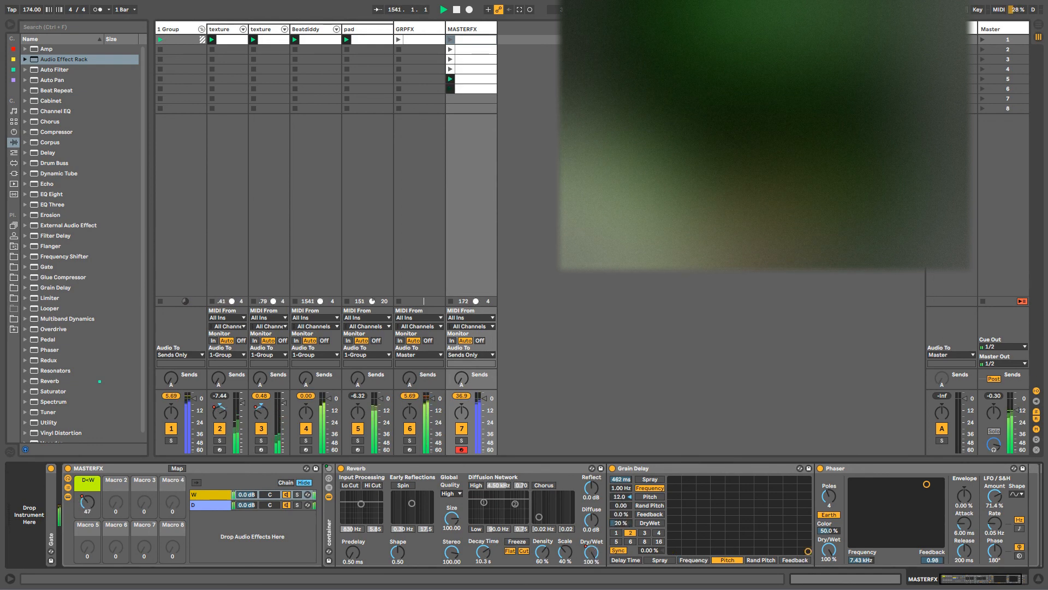
mouse_move(618, 524)
mouse_down()
mouse_move(618, 481)
mouse_move(620, 519)
mouse_up()
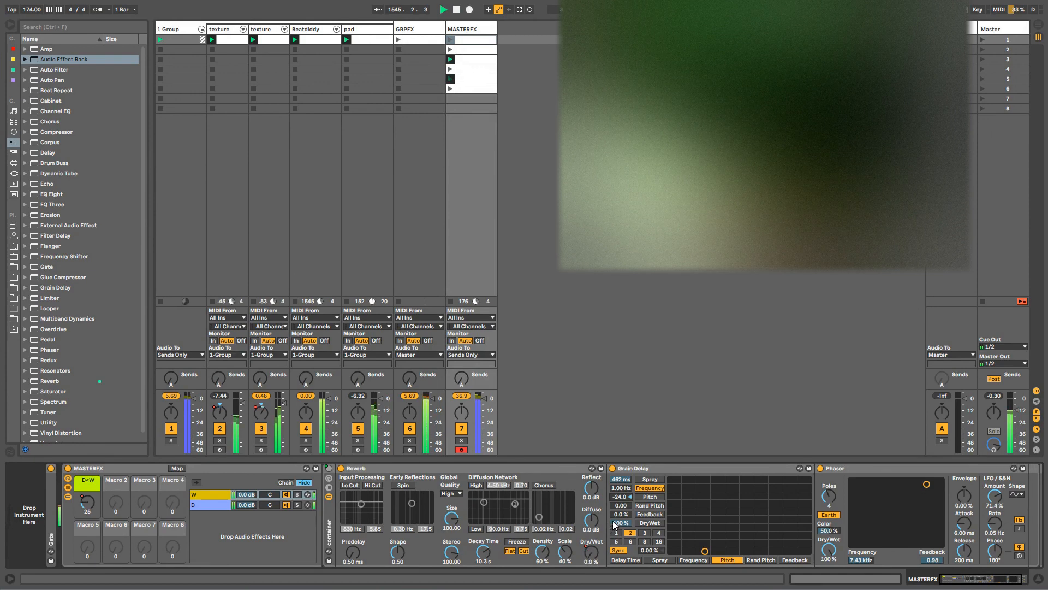
drag(614, 523, 614, 577)
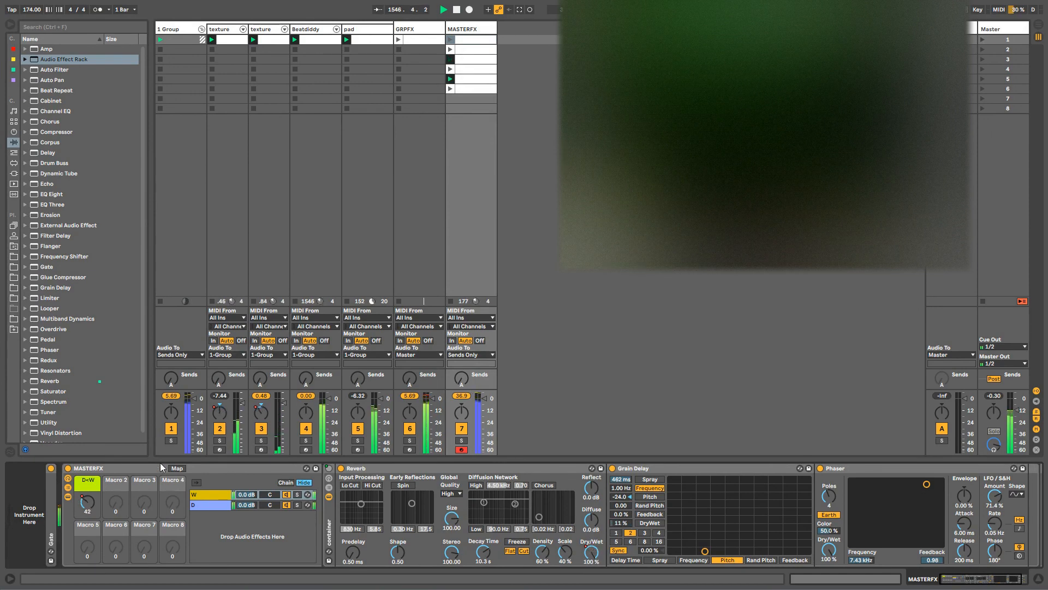
Step: Collapse the MASTERFX Reverb and set the Phaser to 3 poles, 2.35 kHz frequency and 0.91 feedback
double_click(516, 466)
double_click(588, 470)
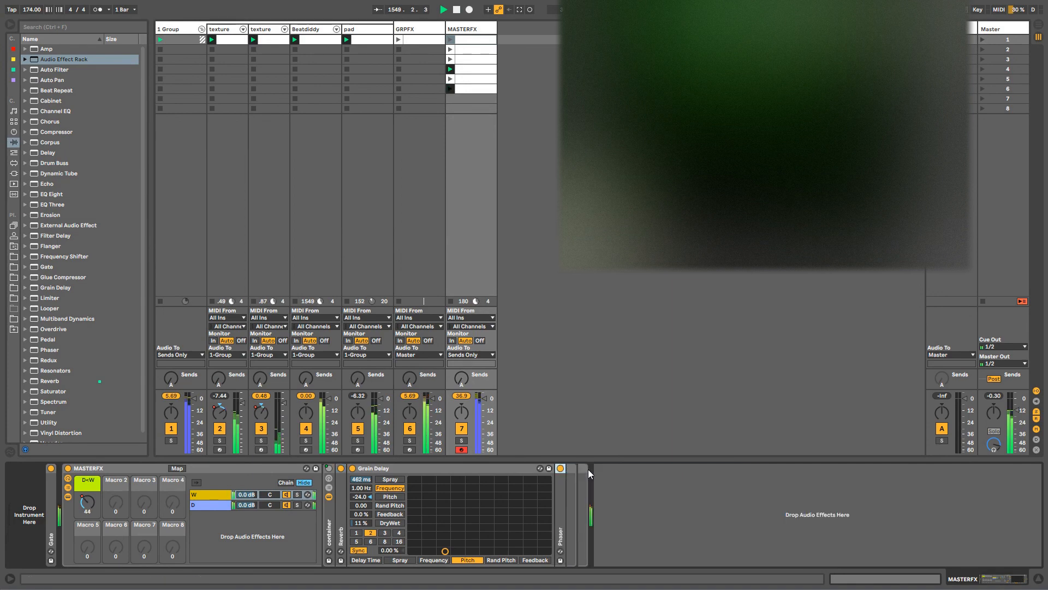
double_click(557, 485)
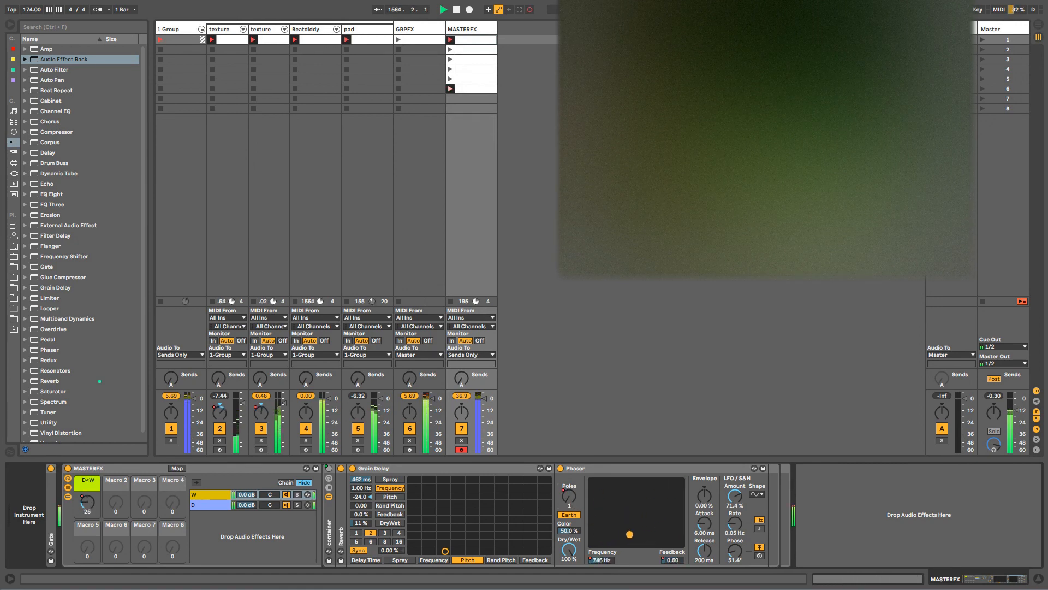
click(648, 501)
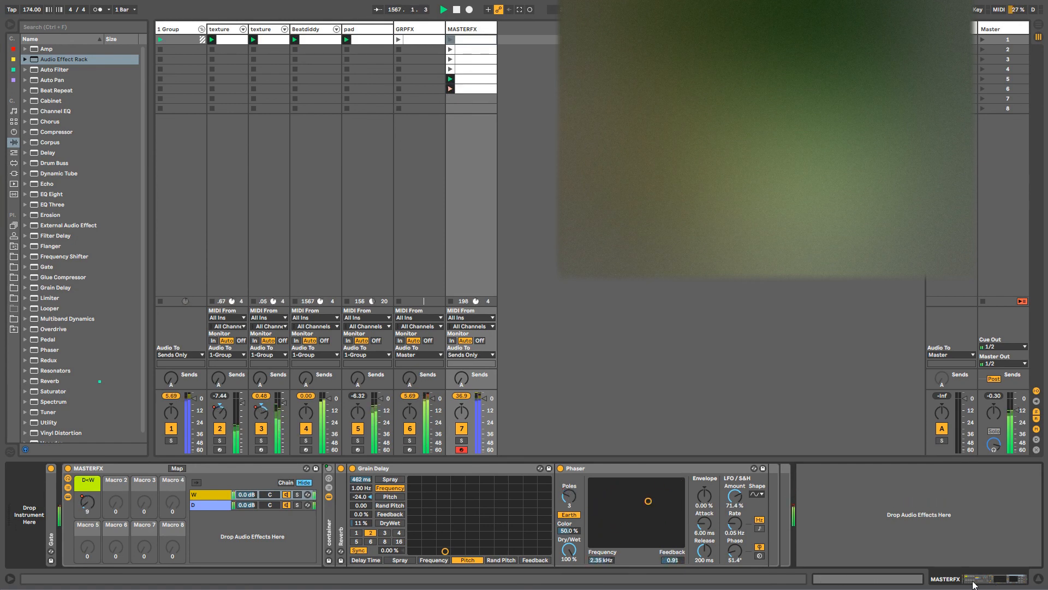
Step: Check the device chains of the texture and GRPFX tracks, and collapse the Gate on GRPFX
click(472, 30)
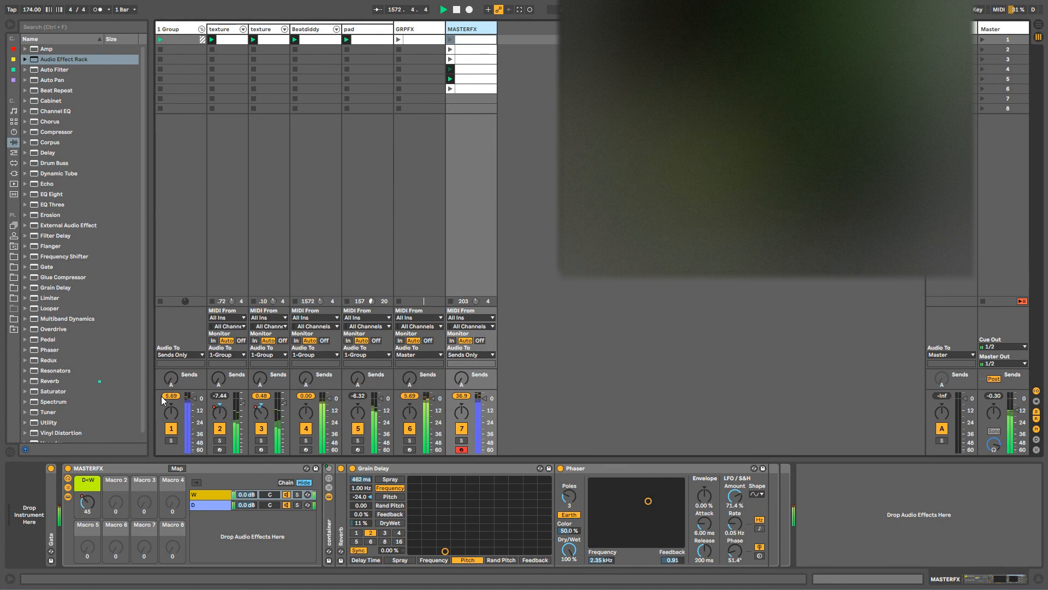
click(224, 39)
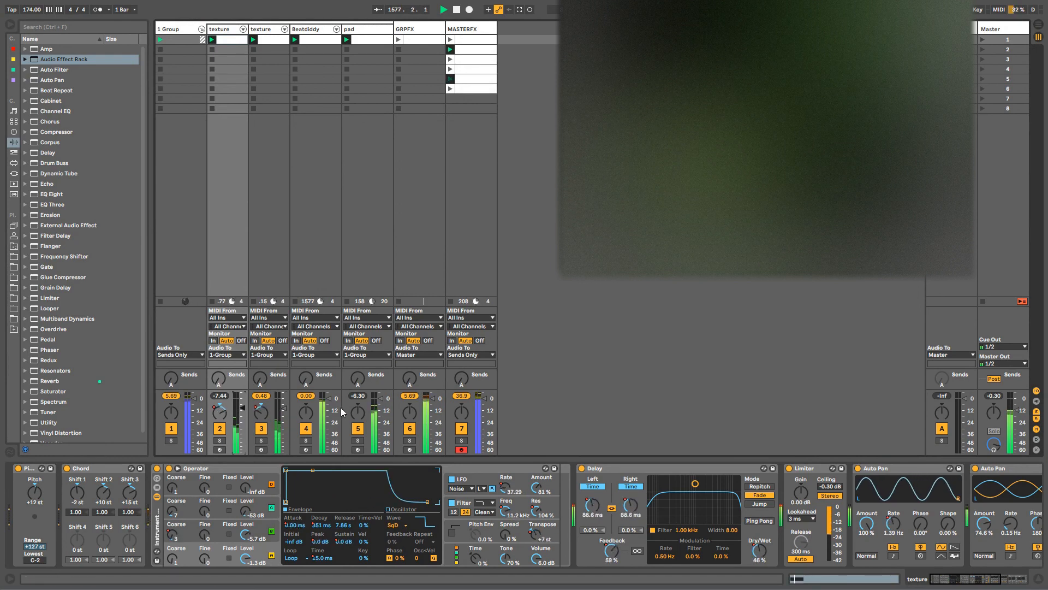
click(418, 31)
drag(47, 266, 71, 539)
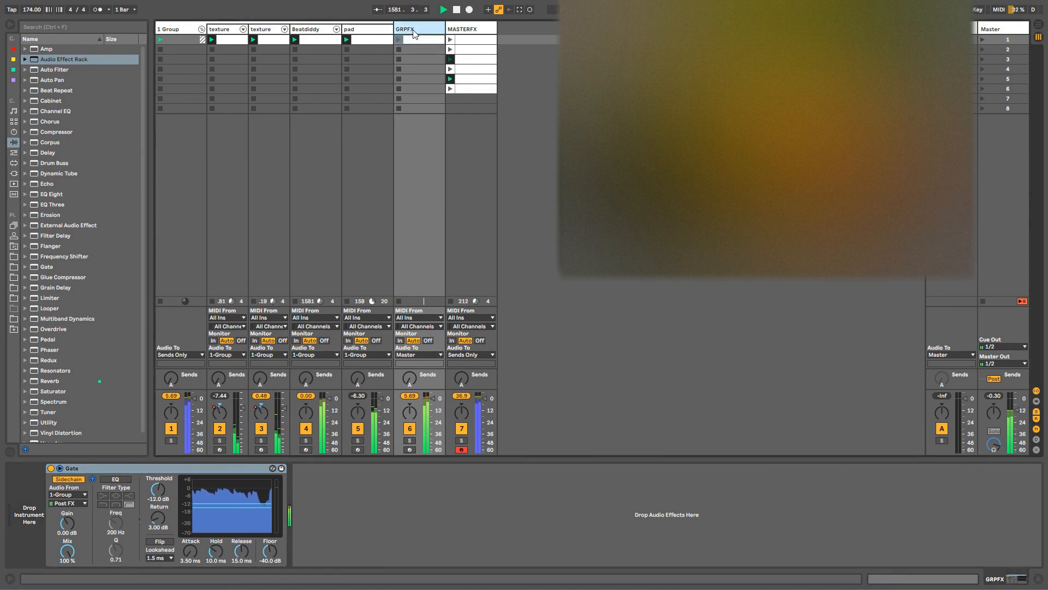
click(176, 28)
click(426, 25)
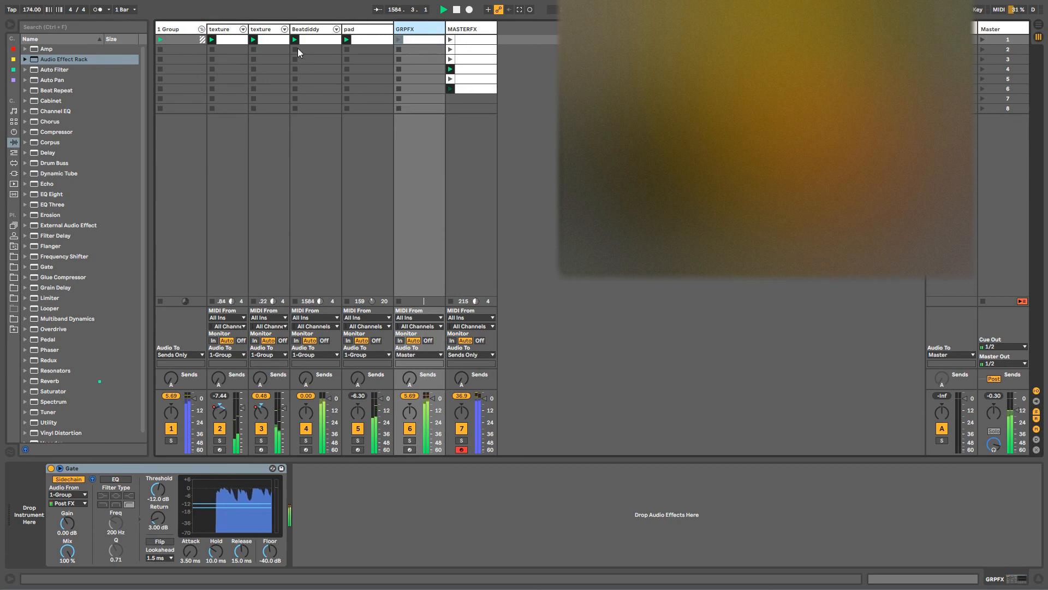
click(81, 471)
key(Delete)
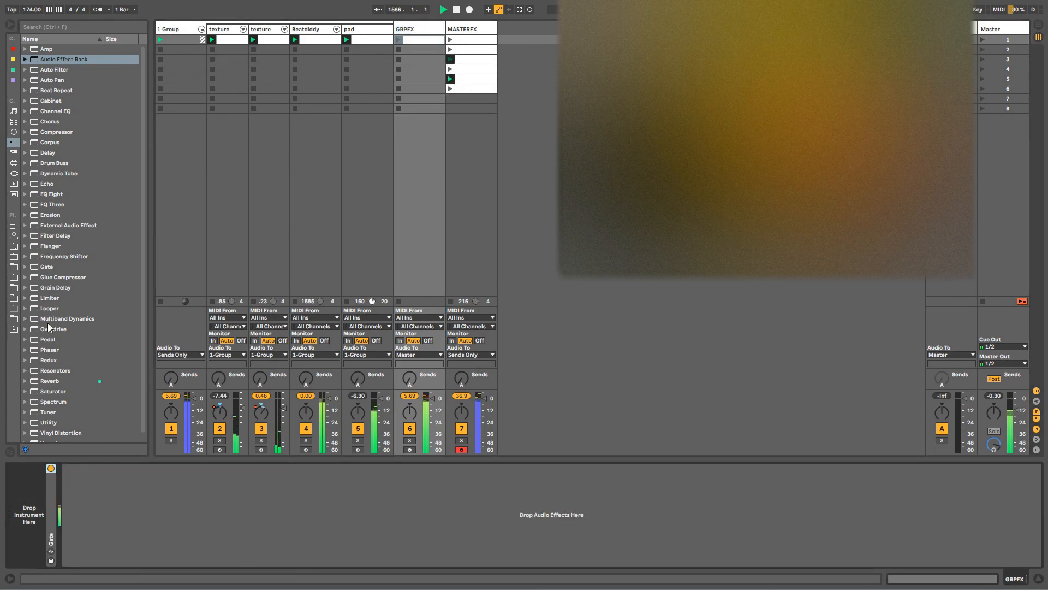
key(ctrl+z)
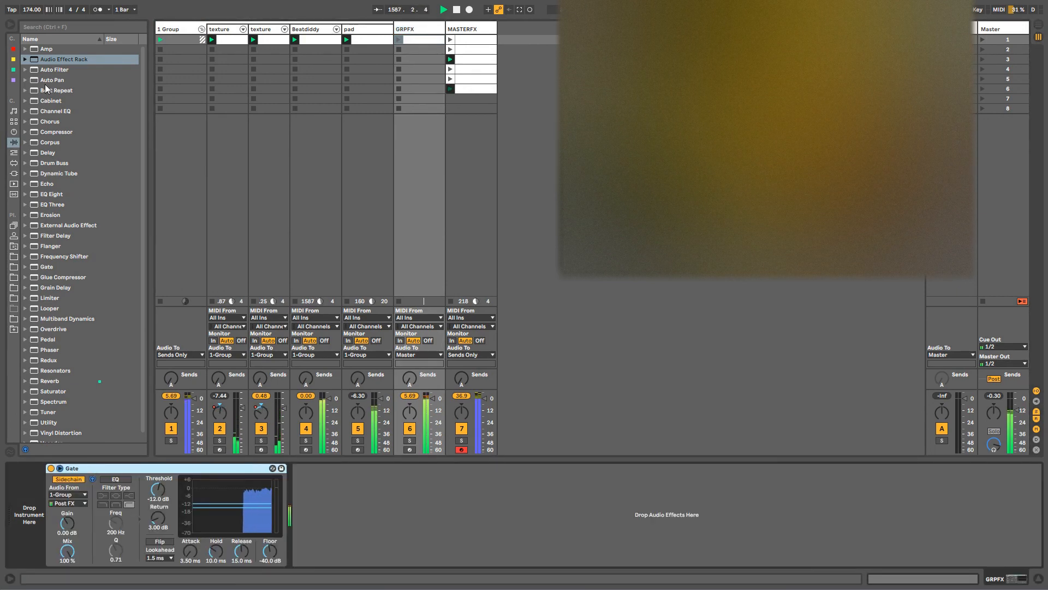
drag(55, 131, 283, 478)
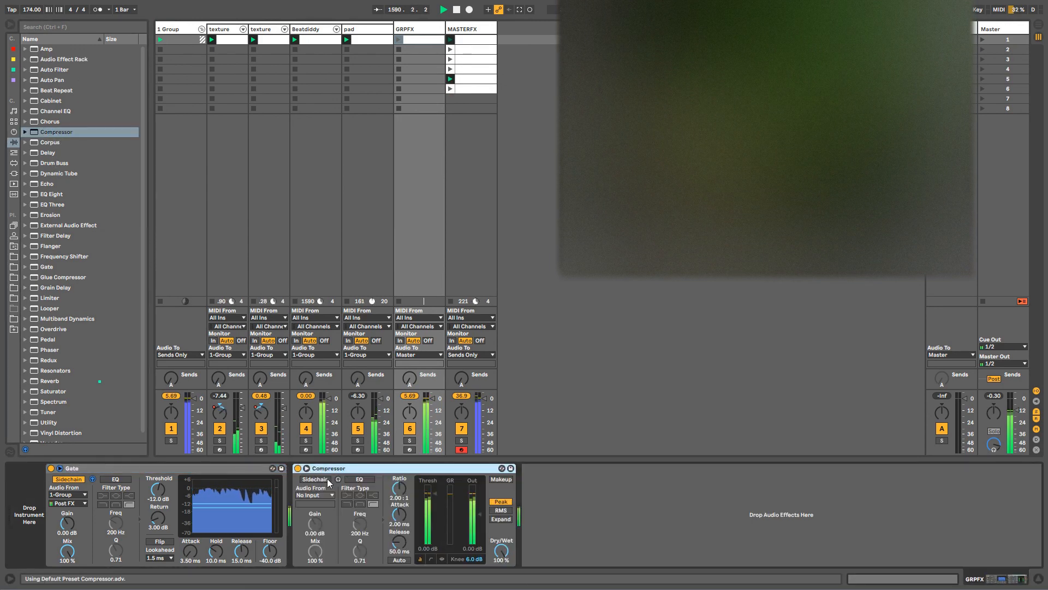
click(318, 480)
click(318, 480)
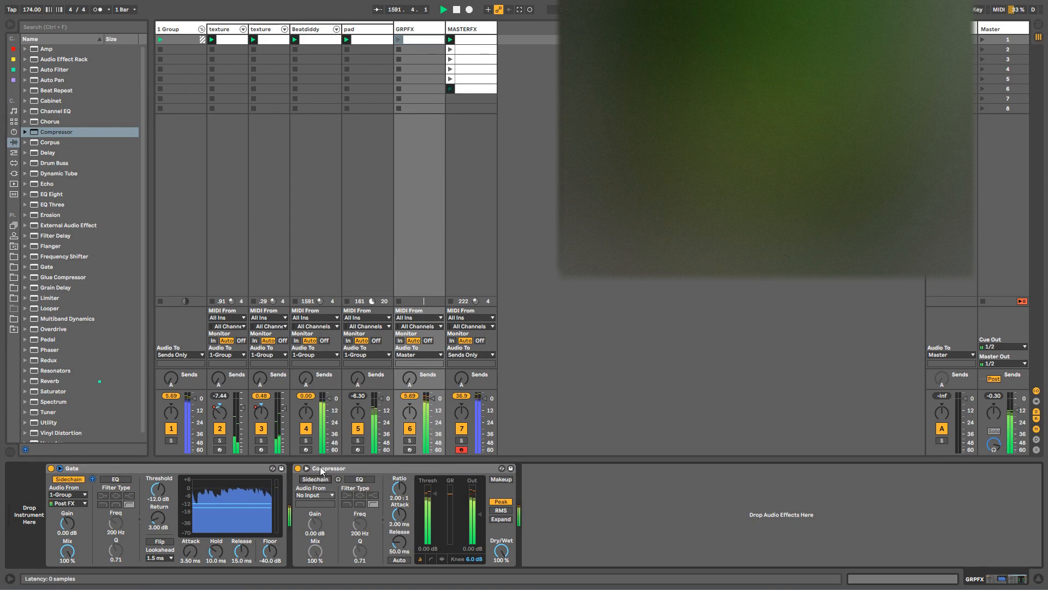
click(328, 467)
key(Delete)
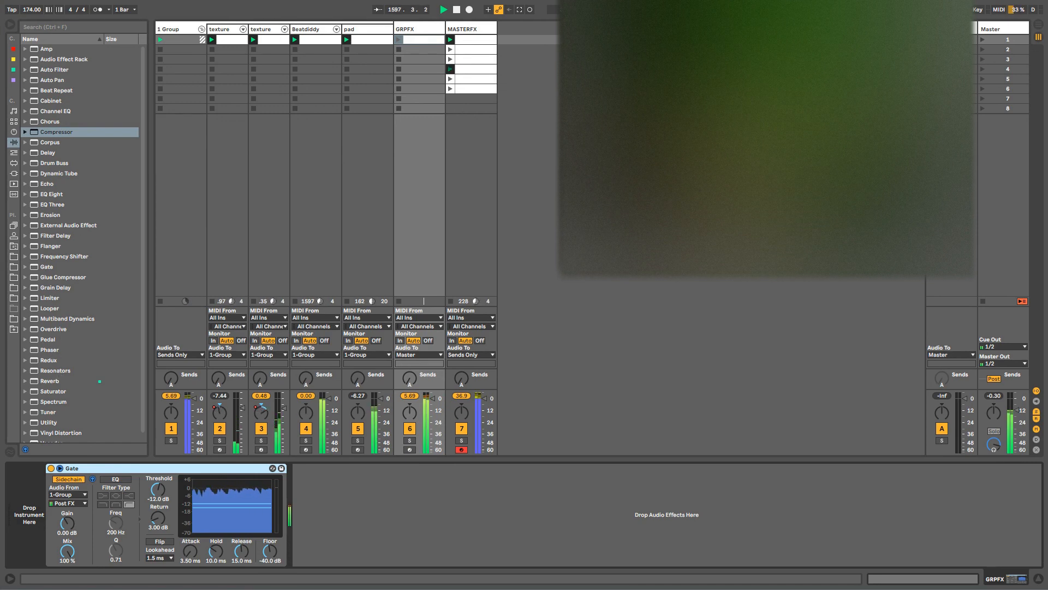
Step: Add a Resonators device to the empty A return track
click(951, 29)
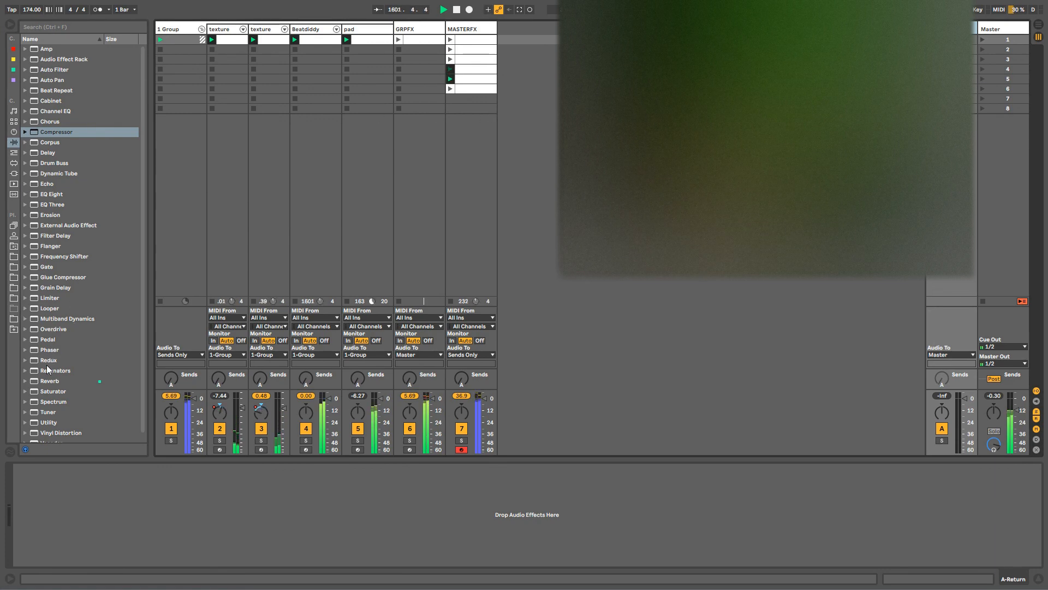
drag(51, 373, 70, 510)
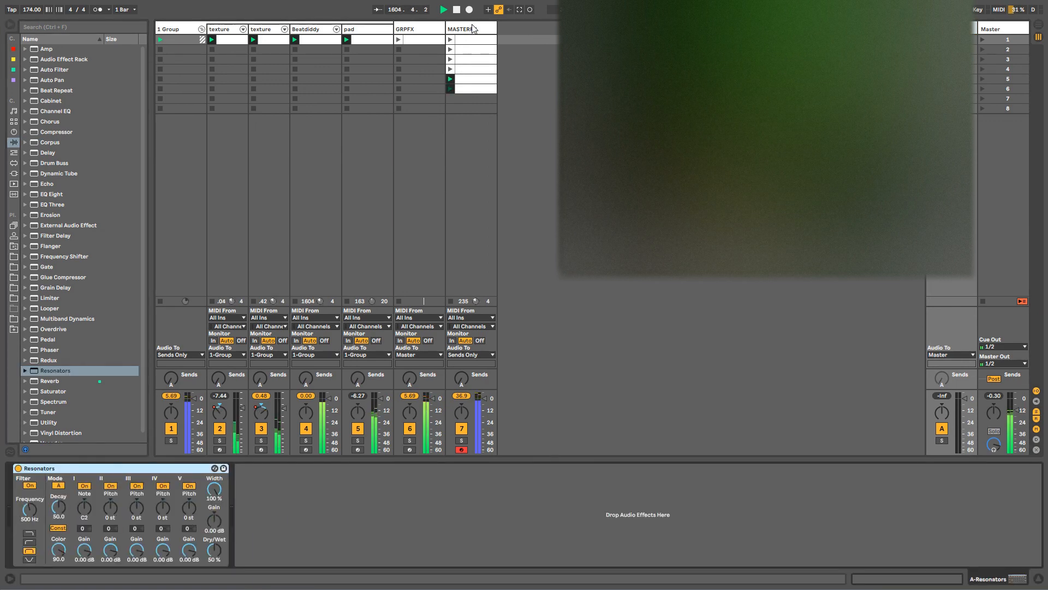
Step: Insert a new MIDI track after MASTERFX and rename it RETURNAFX
click(473, 29)
key(ctrl+shift+t)
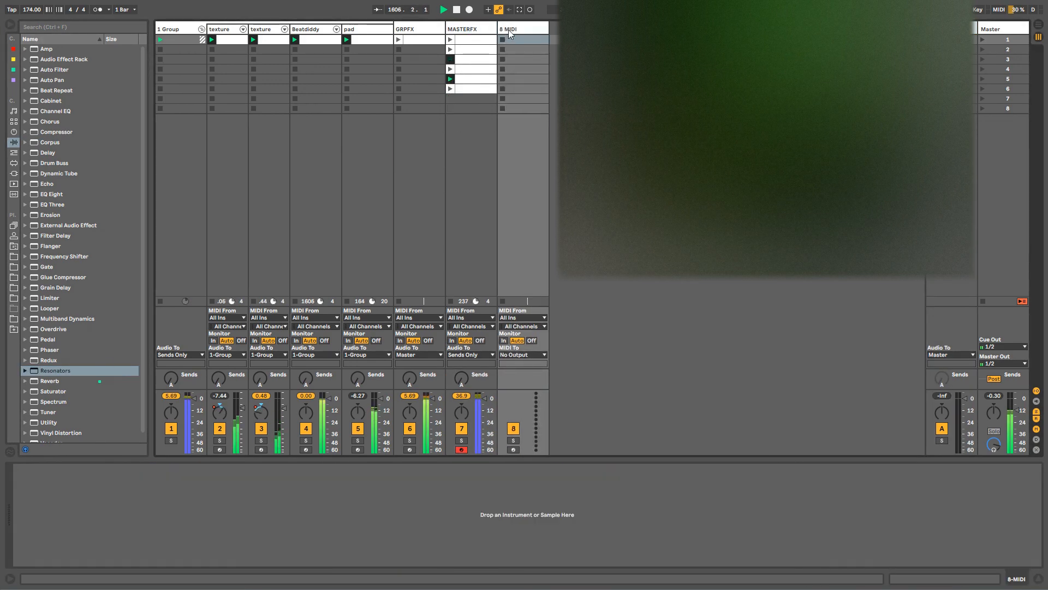
key(ctrl+r)
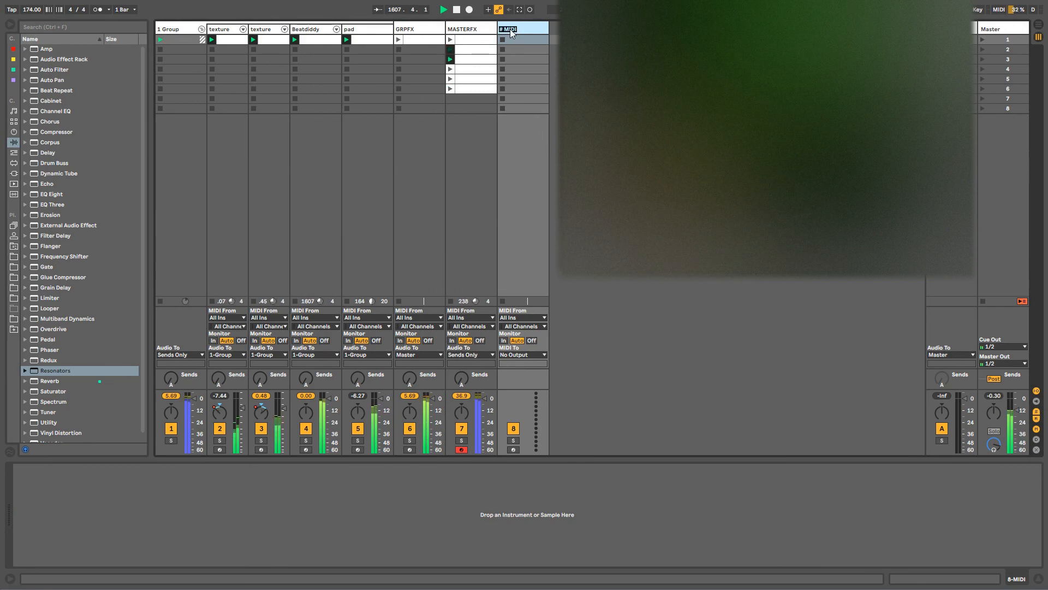
text(RETURNAFX)
key(Return)
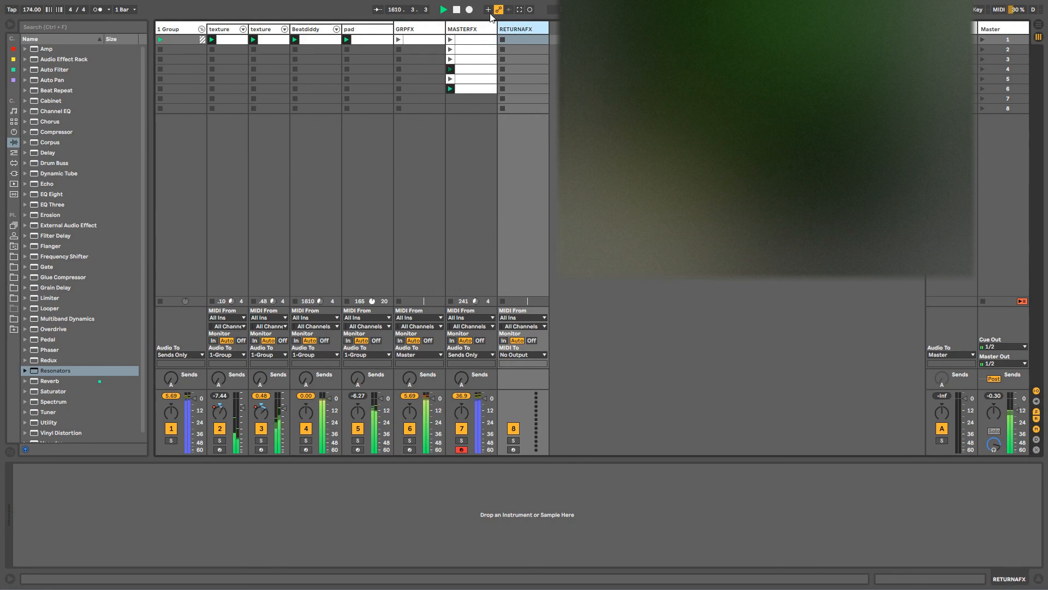
Step: Copy the GRPFX Gate onto RETURNAFX and set its sidechain source to A-Resonators, Post FX
double_click(408, 30)
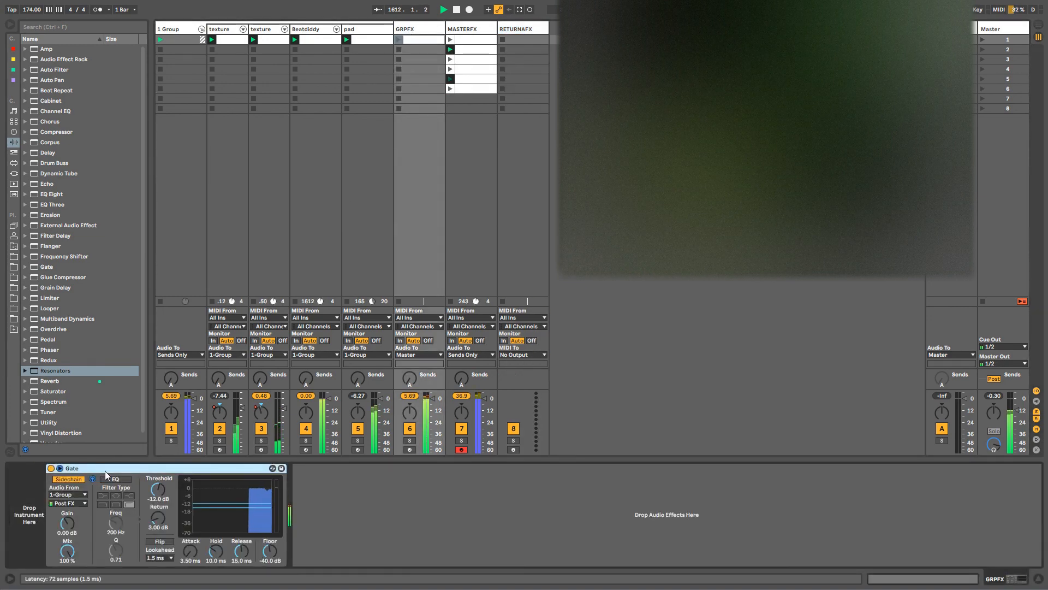
click(526, 28)
key(ctrl+v)
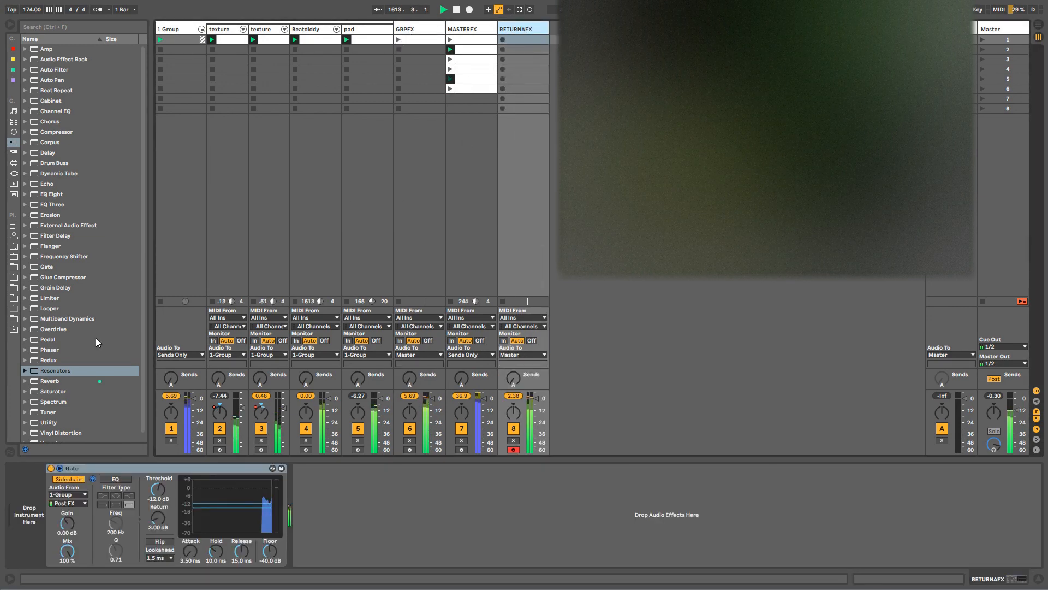
click(73, 494)
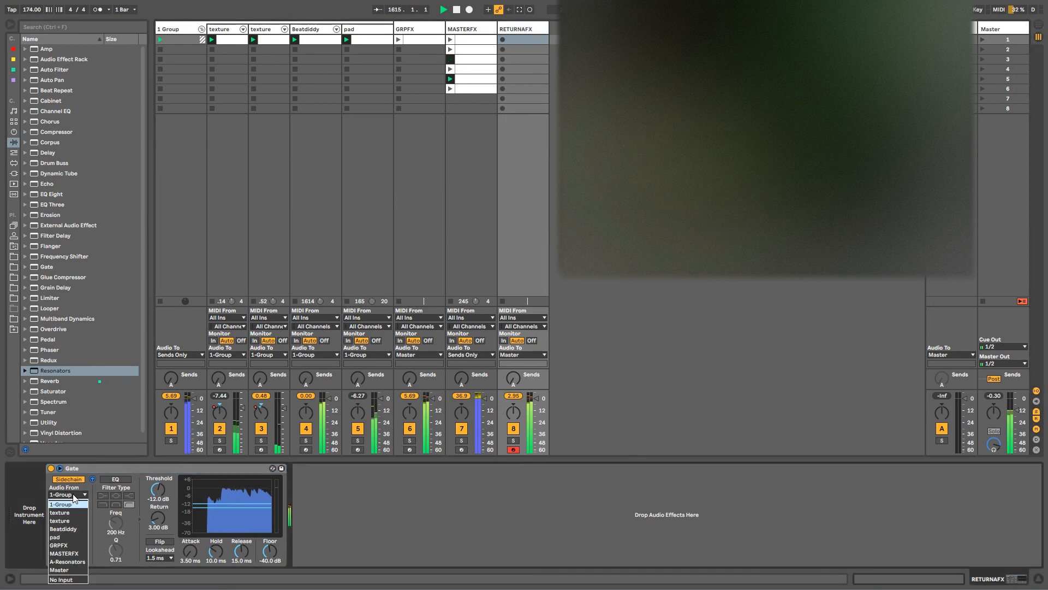
click(76, 561)
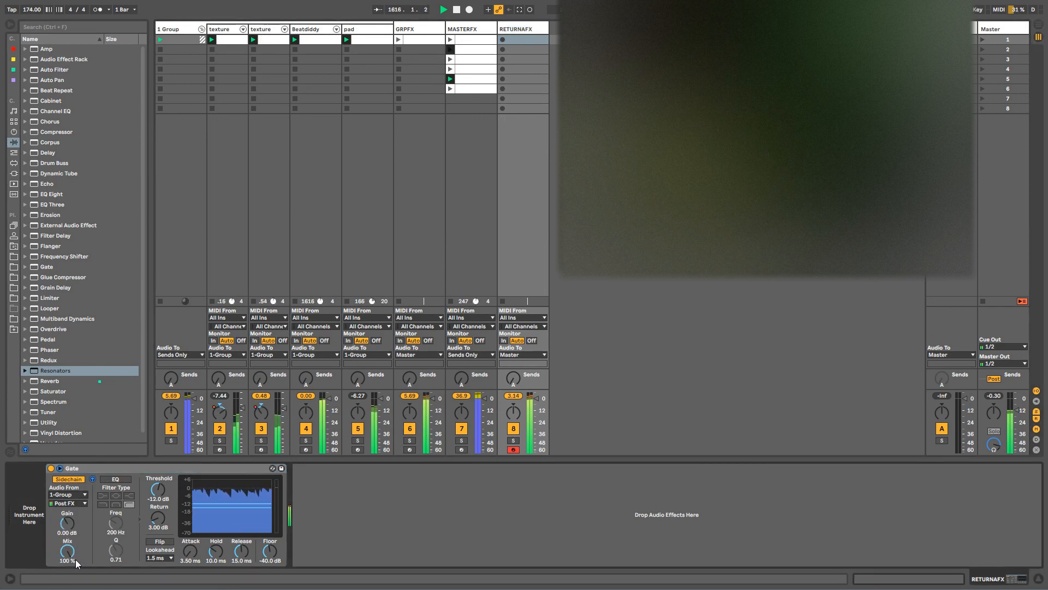
click(68, 503)
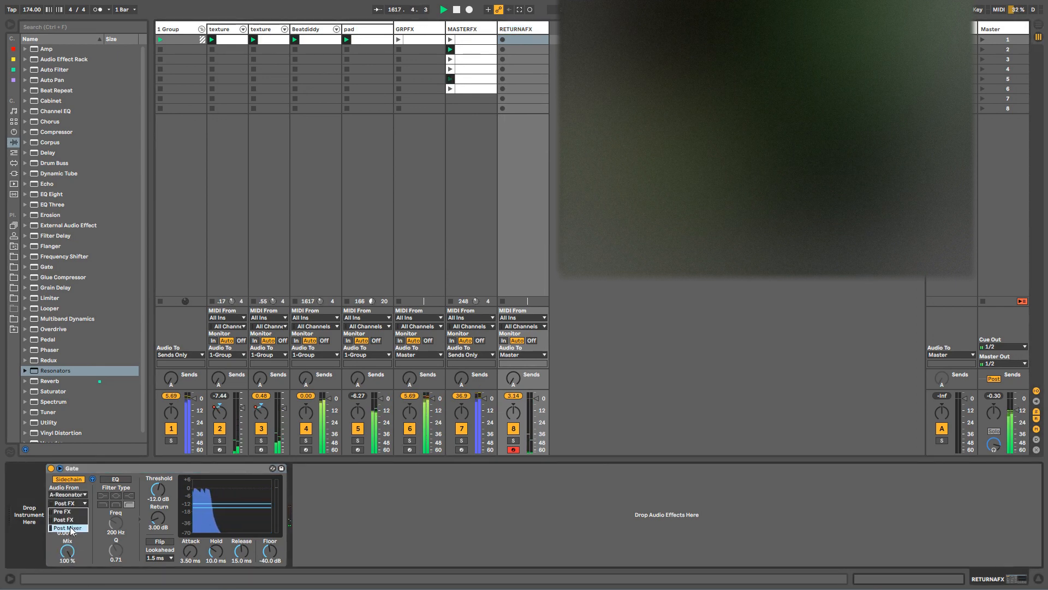
click(73, 521)
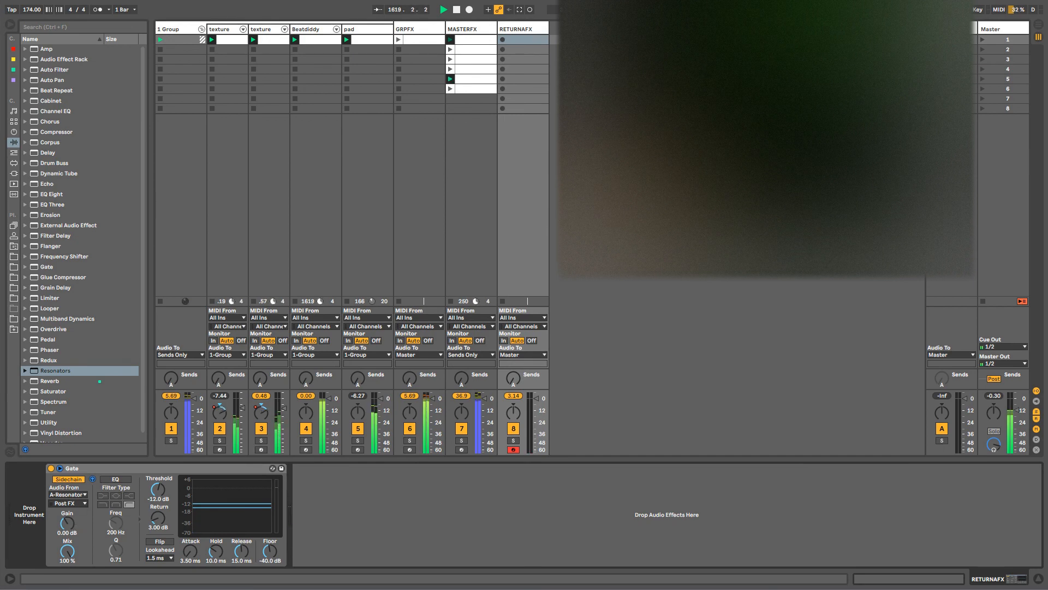
Step: Route the A return's audio output to Sends Only and raise the 1 Group track's send to it
click(939, 328)
click(948, 355)
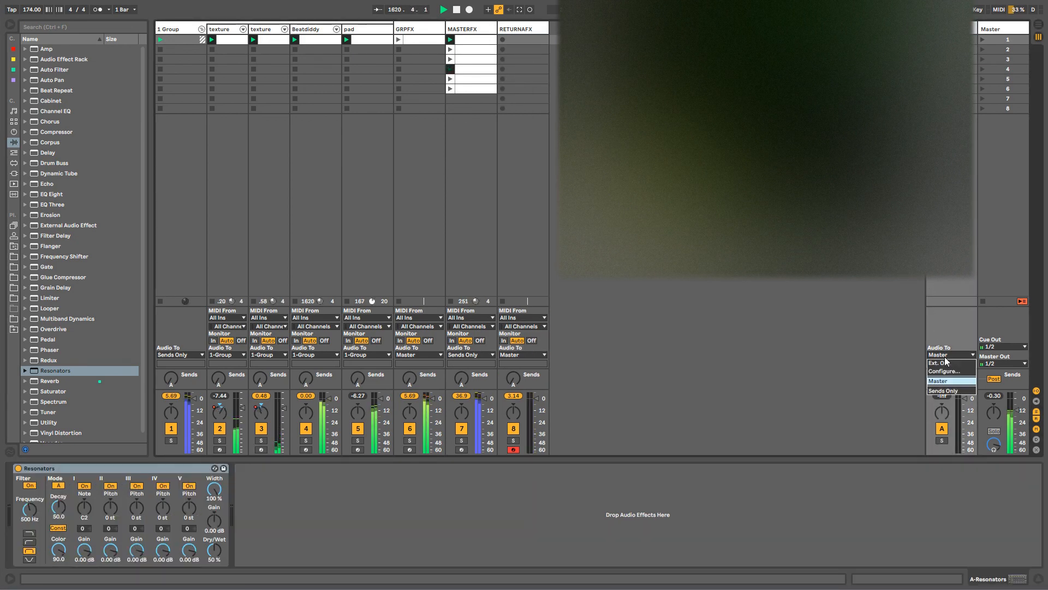
click(945, 390)
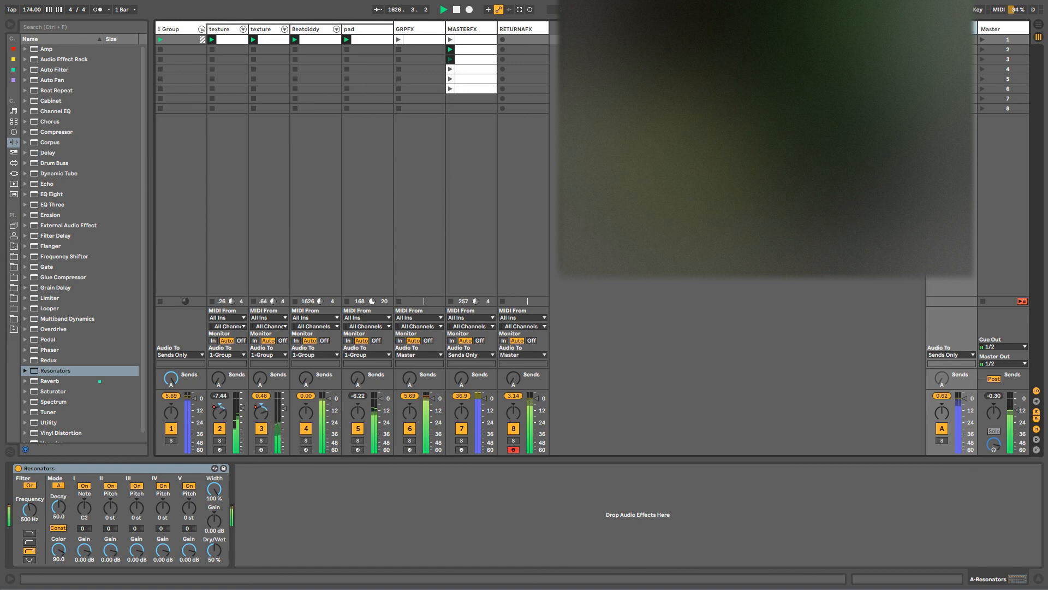
Step: Tune the return's Resonators to 67.5 decay, note E1, pitch II -7 st, pitch III +5 st, pitch V +6 st and 30% Dry/Wet
drag(58, 507, 59, 497)
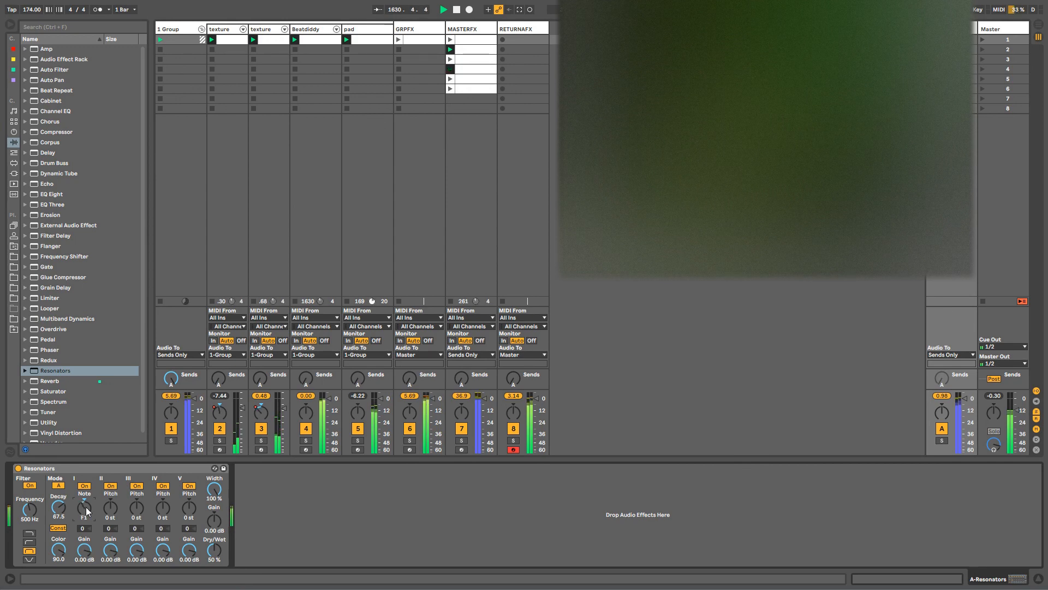
drag(109, 507, 136, 501)
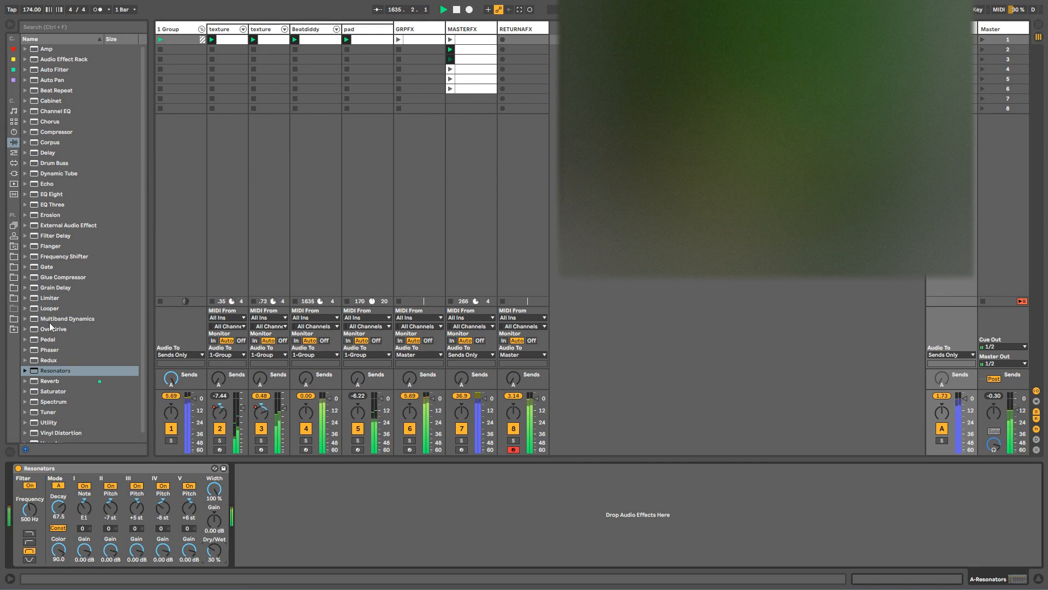
Step: Add a Delay after Resonators with 1.64 ms left time and 79% Dry/Wet, and set Resonators to 100% Dry/Wet
click(48, 152)
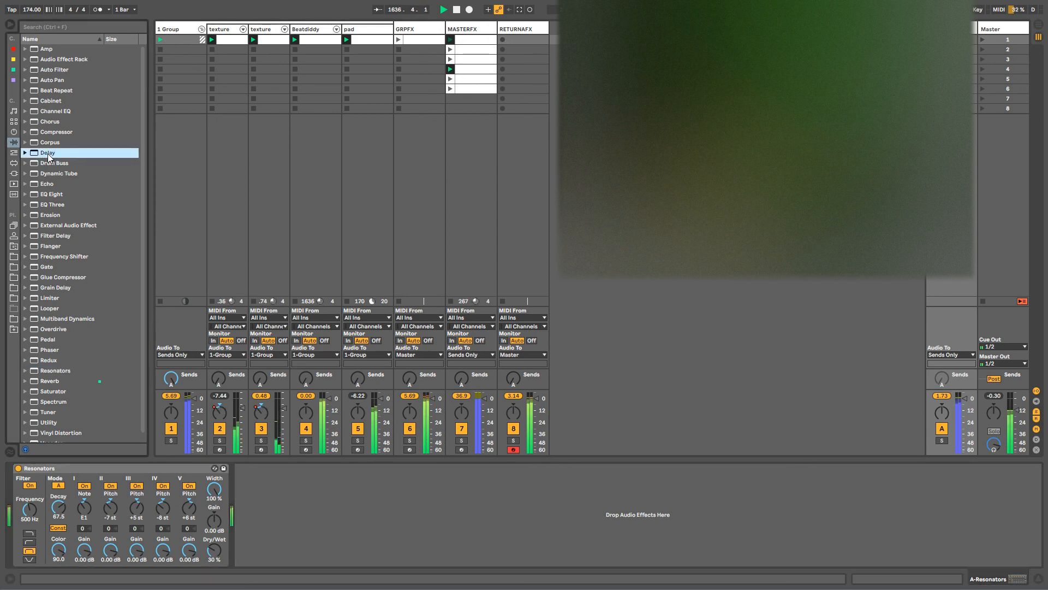
drag(50, 152, 164, 463)
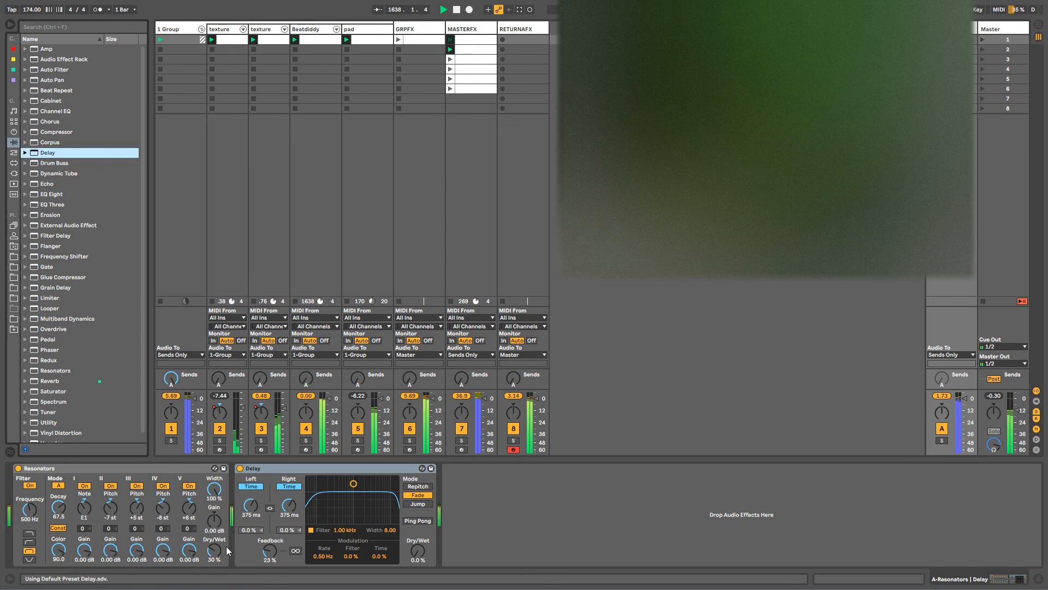
drag(420, 553, 420, 494)
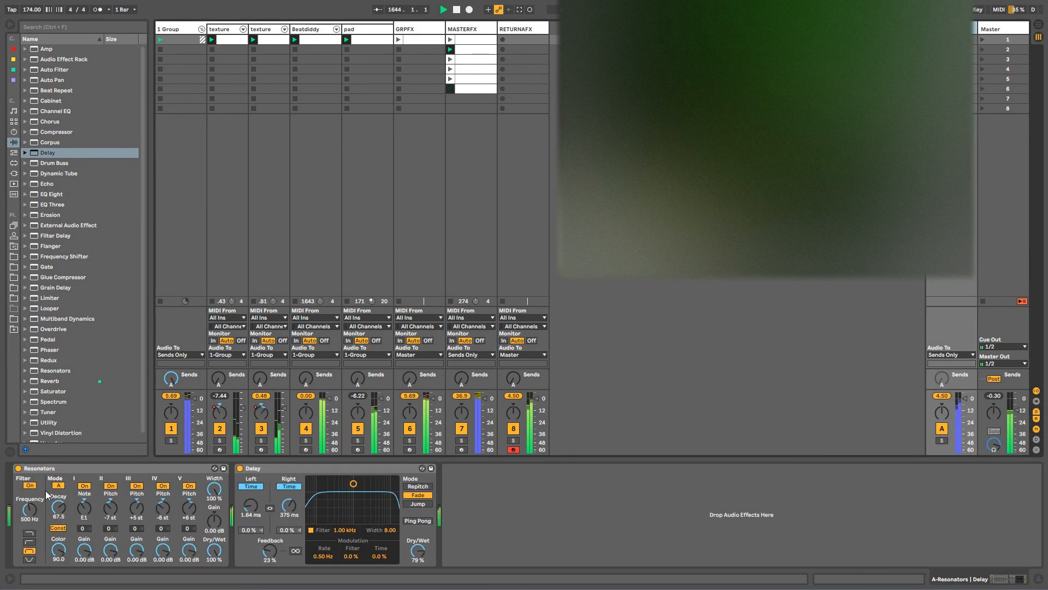
Step: Move Resonators and Delay together from the A return to RETURNAFX, placing them after the Gate
click(45, 490)
shift+click(245, 468)
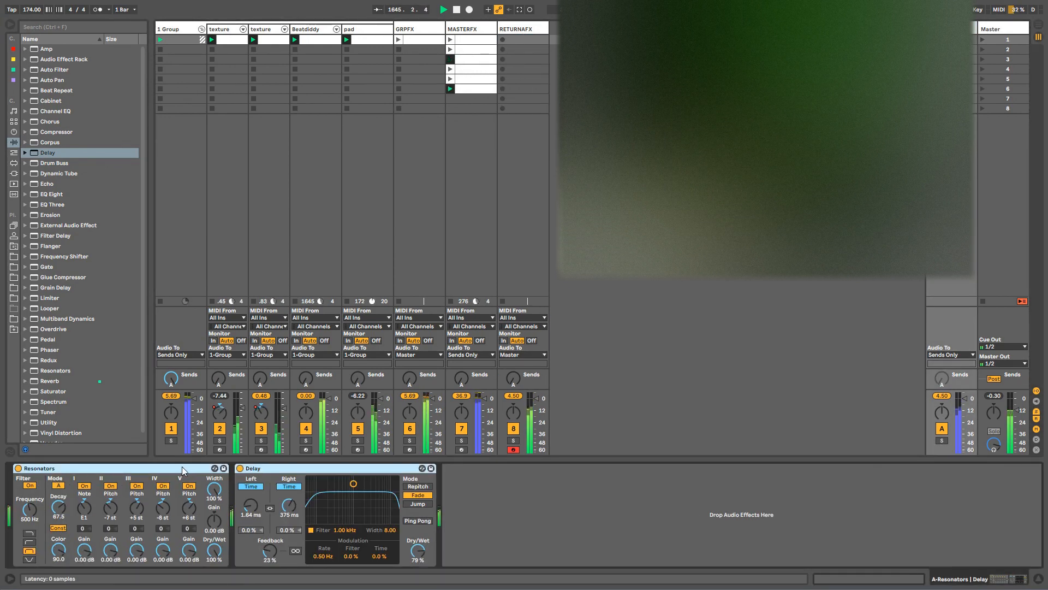
drag(510, 198, 532, 29)
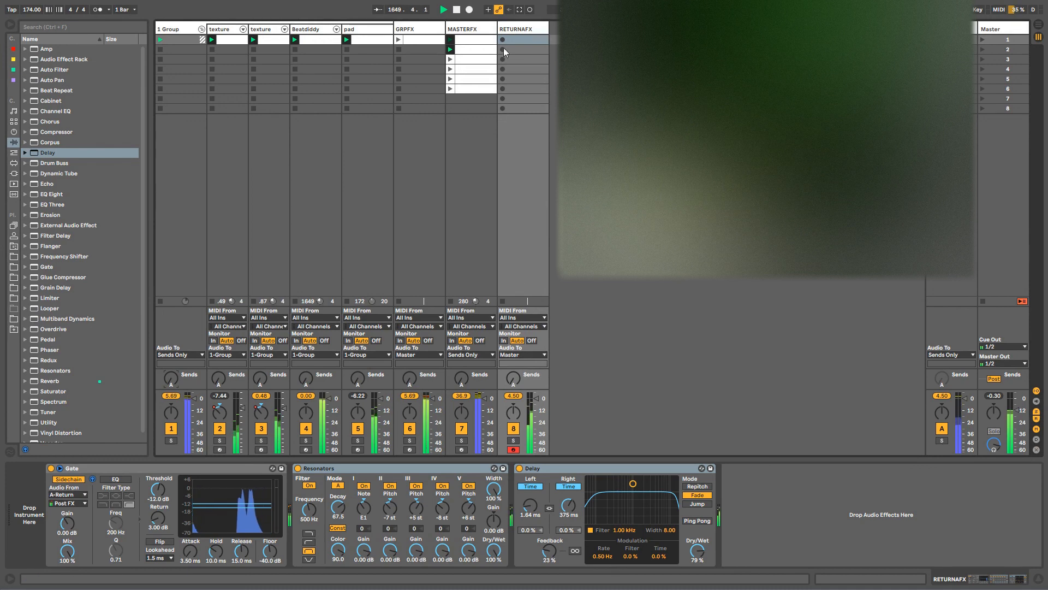
Step: Copy the six MASTERFX clips onto the RETURNAFX track and start them playing
drag(476, 43, 475, 86)
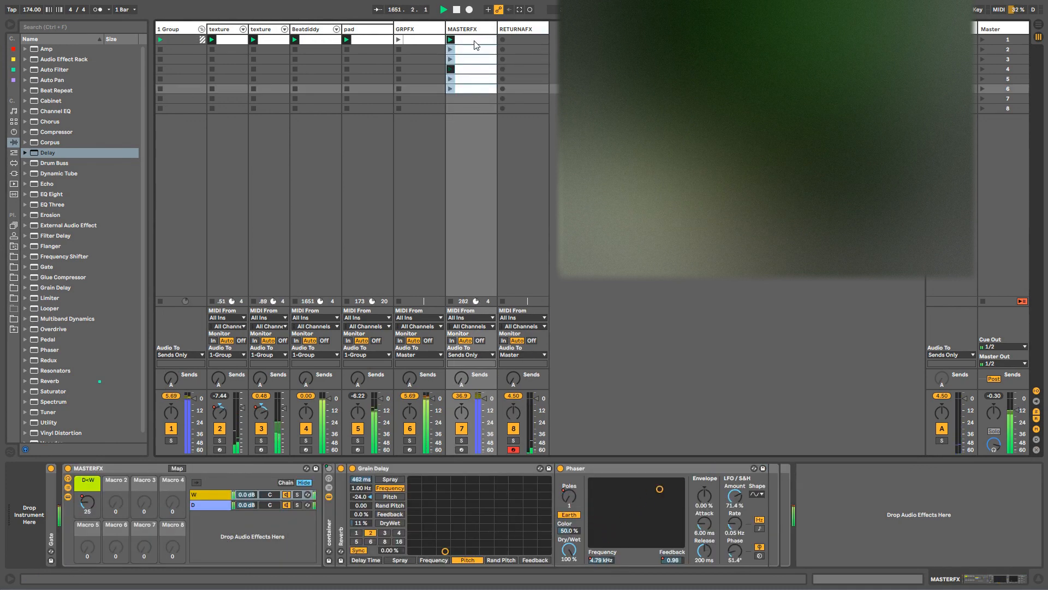
drag(475, 42, 529, 46)
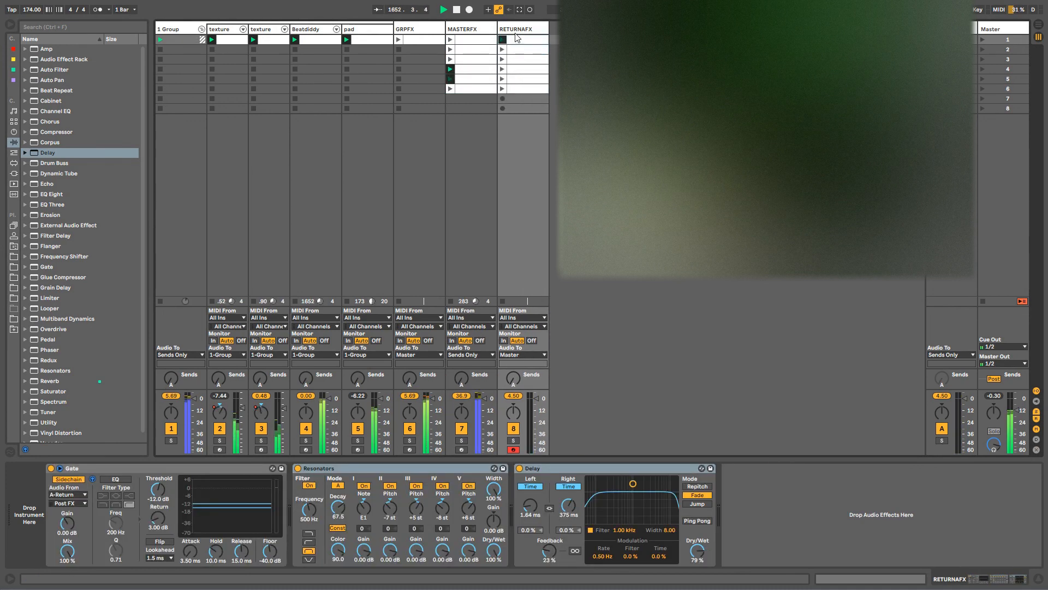
click(513, 30)
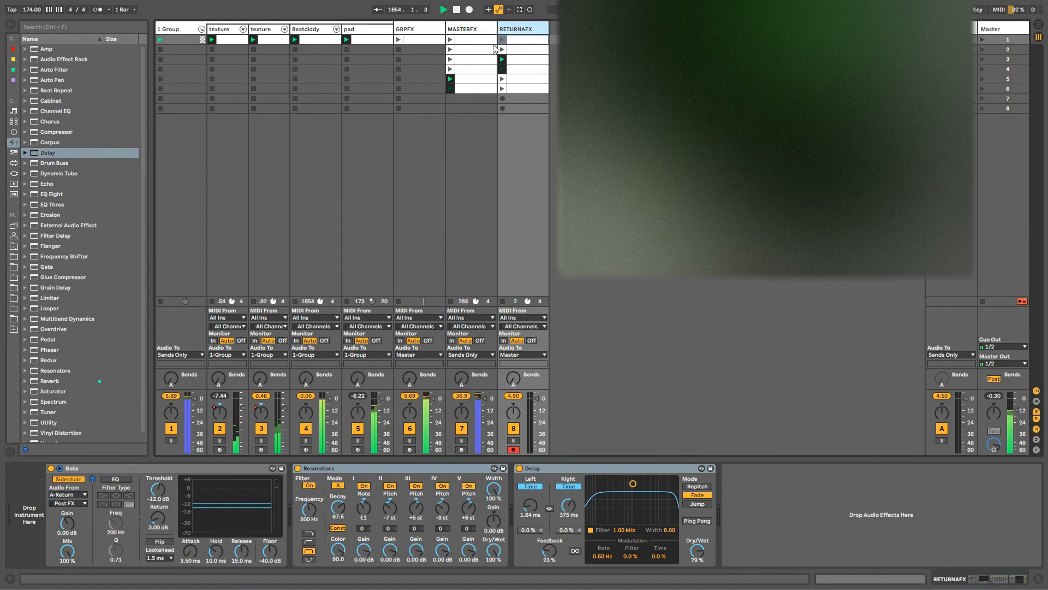
click(519, 89)
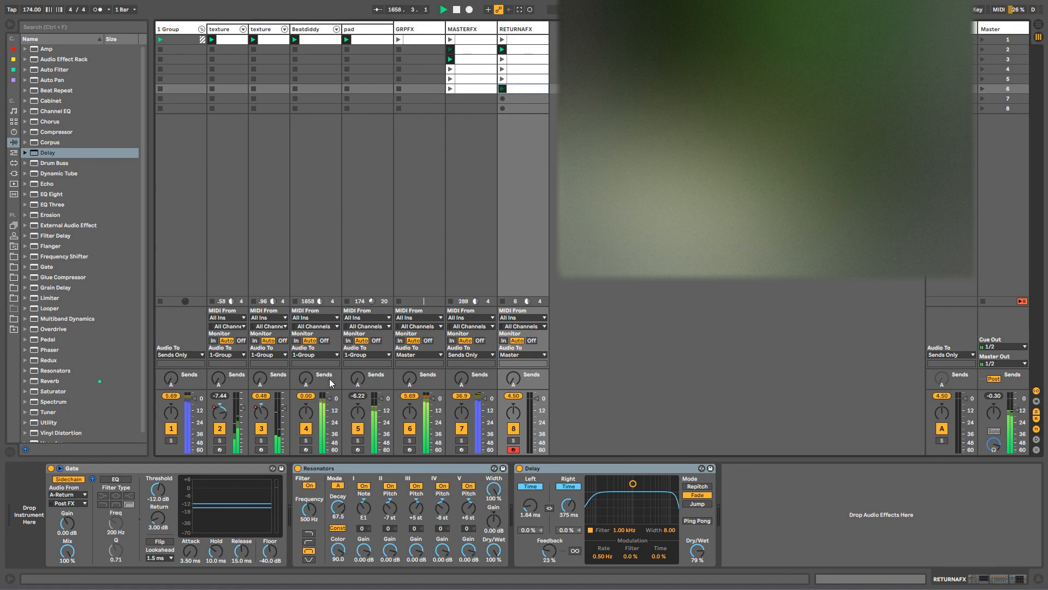
Step: Copy the six RETURNAFX clips onto GRPFX and launch the second GRPFX clip
click(525, 39)
shift+click(521, 88)
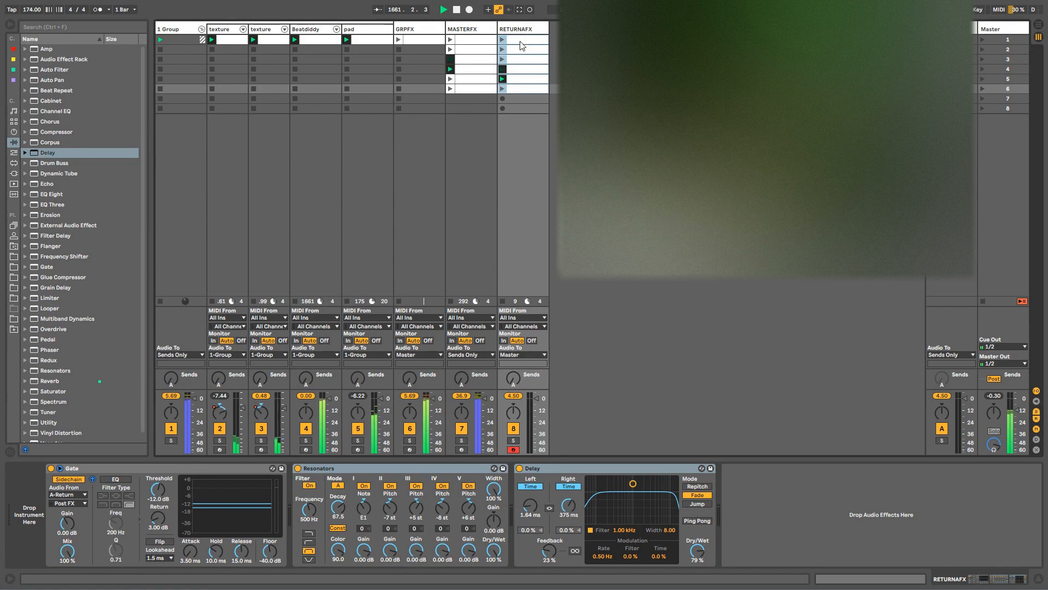
drag(520, 42, 422, 40)
click(533, 40)
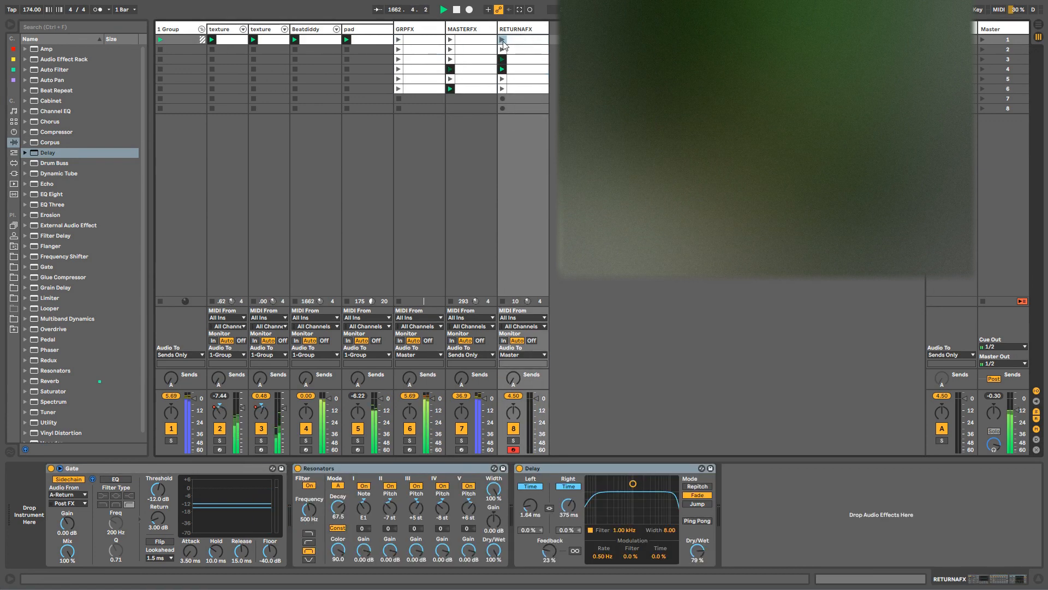
click(399, 50)
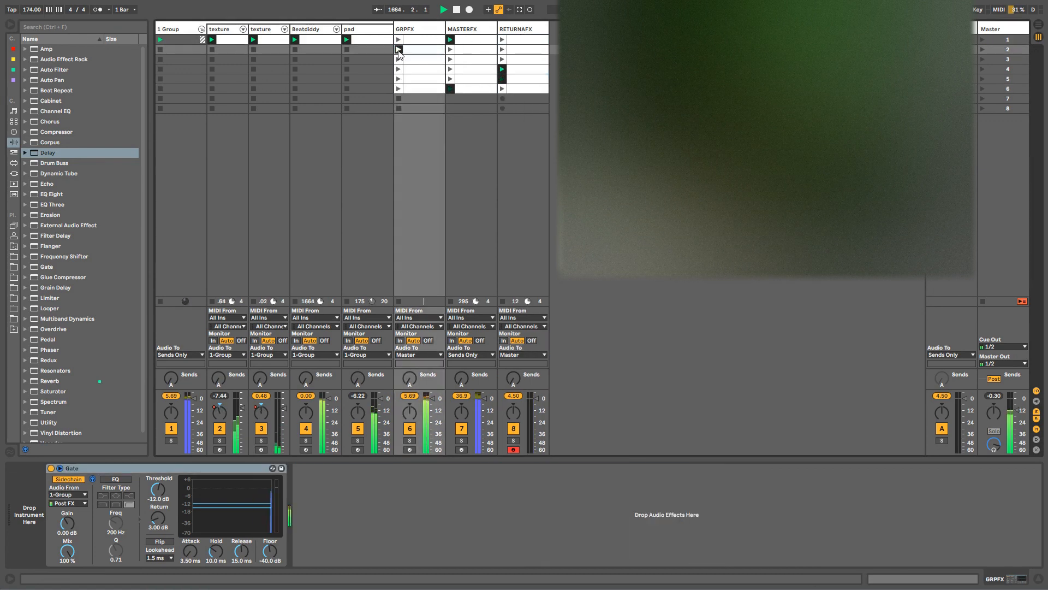
Step: Collapse the GRPFX Gate and add a Corpus device after it
click(412, 30)
double_click(85, 467)
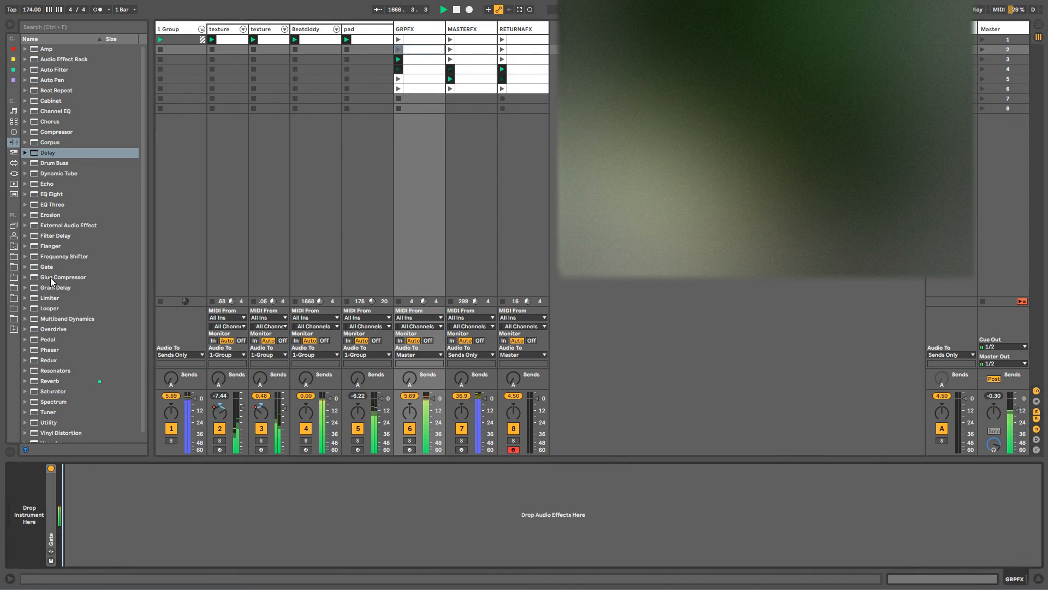
click(48, 143)
drag(125, 464, 124, 493)
Step: Shape the GRPFX Corpus with the Pipe resonator, Decay about 401 ms, Radius 0.0 % and Dry/Wet about 19 %
drag(310, 557, 310, 585)
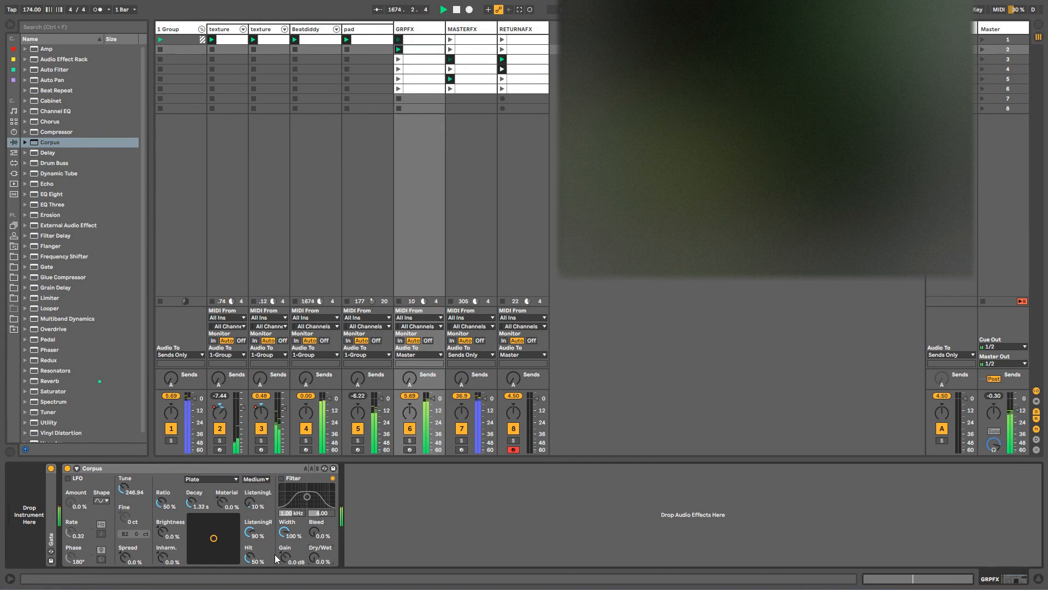
drag(216, 549, 215, 541)
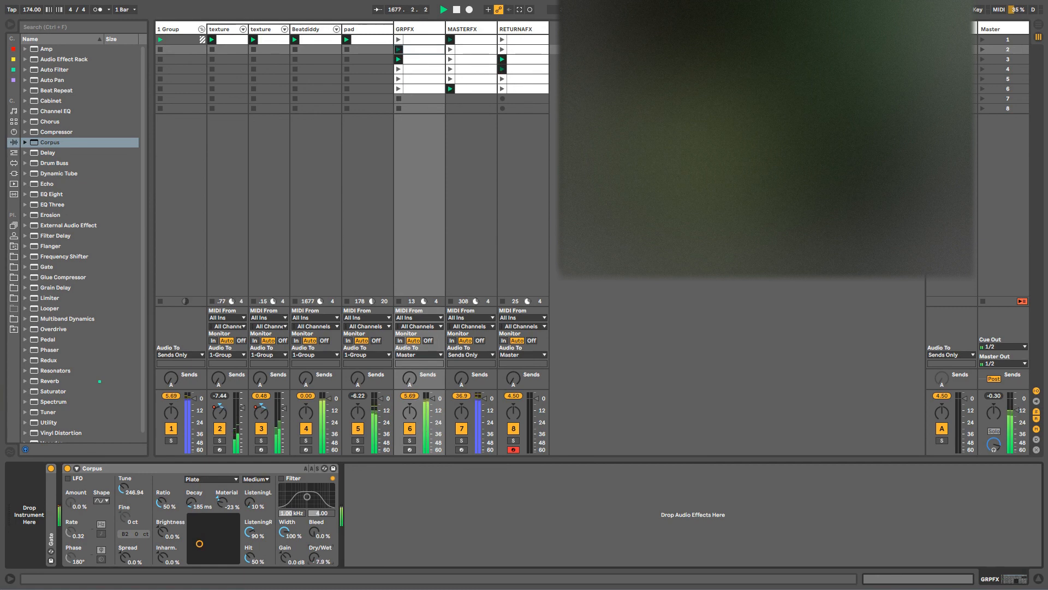
click(204, 479)
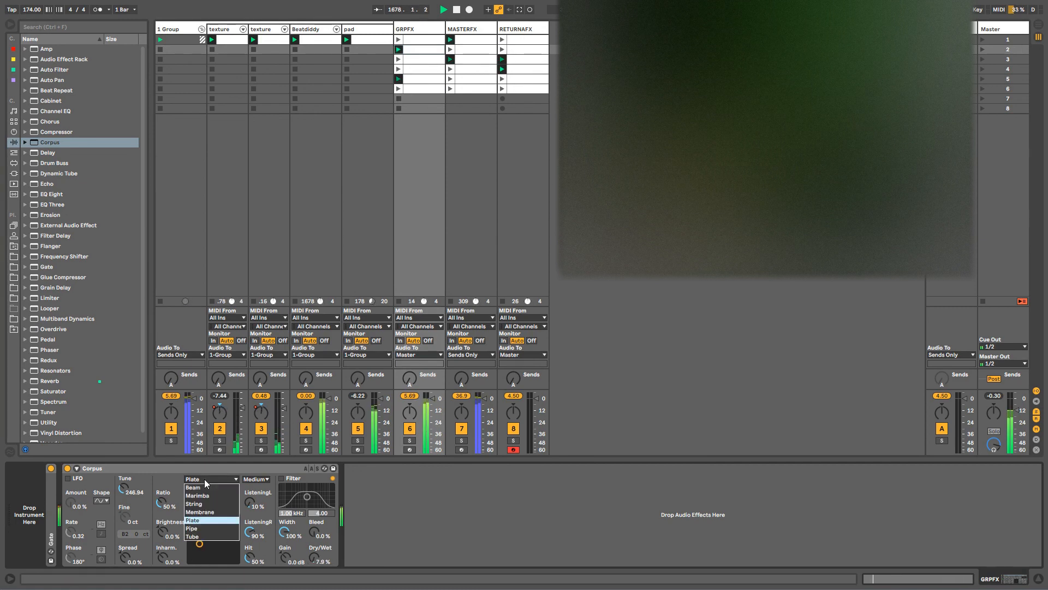
click(202, 528)
drag(318, 563, 318, 553)
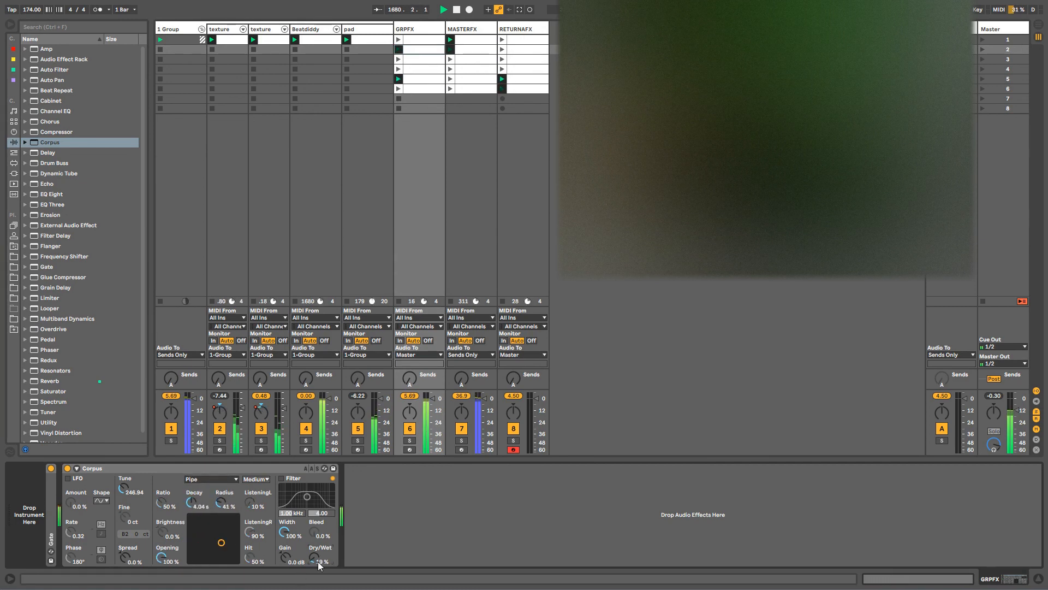
mouse_move(212, 551)
mouse_down()
mouse_move(207, 527)
mouse_move(190, 536)
mouse_move(221, 540)
mouse_move(190, 531)
mouse_move(209, 533)
mouse_move(205, 560)
mouse_up()
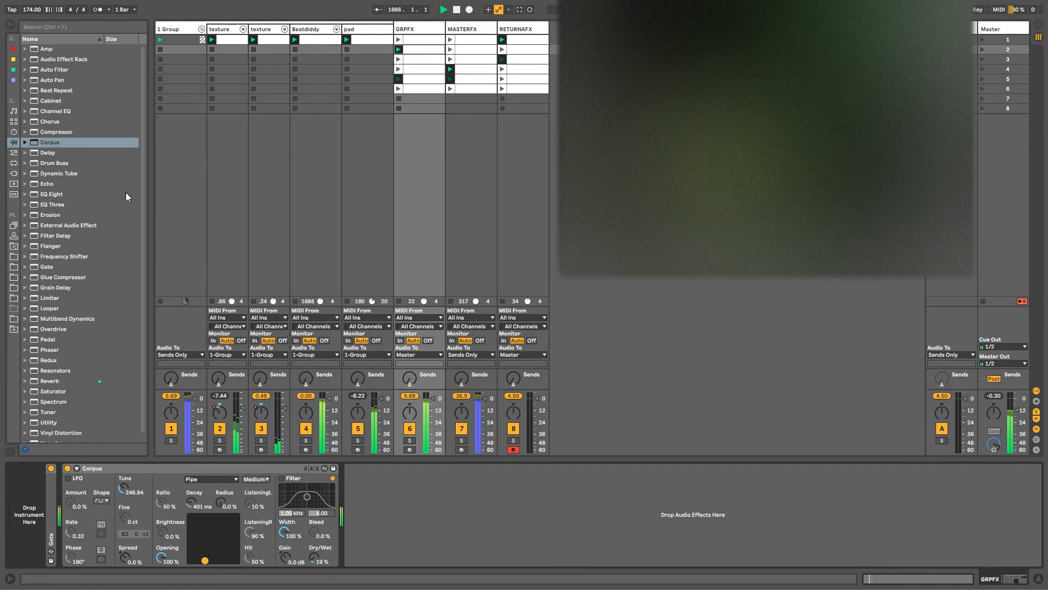
Step: Record automation of Corpus Tune, Decay, Radius and Dry/Wet into the playing GRPFX clips
key(ctrl+shift+F9)
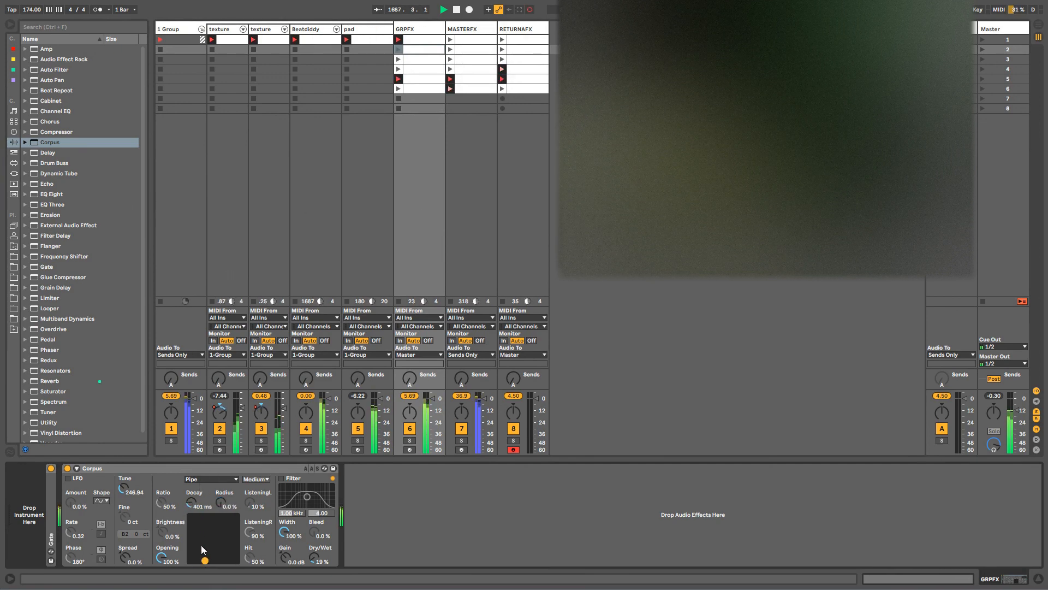
mouse_move(204, 561)
mouse_down()
mouse_move(197, 541)
mouse_move(227, 560)
mouse_move(188, 559)
mouse_up()
key(ctrl+shift+F9)
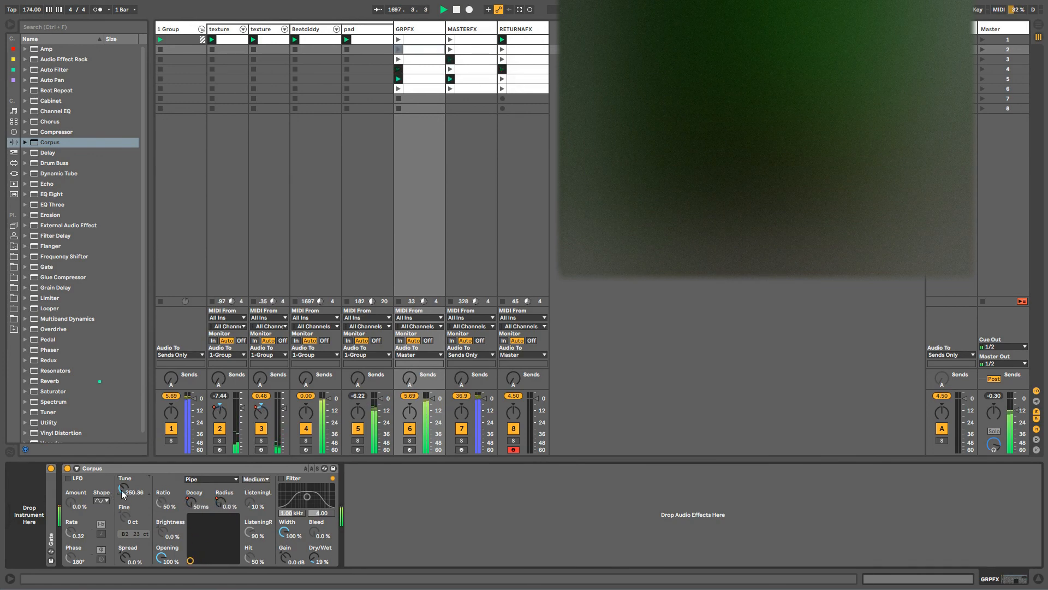
key(shift+F9)
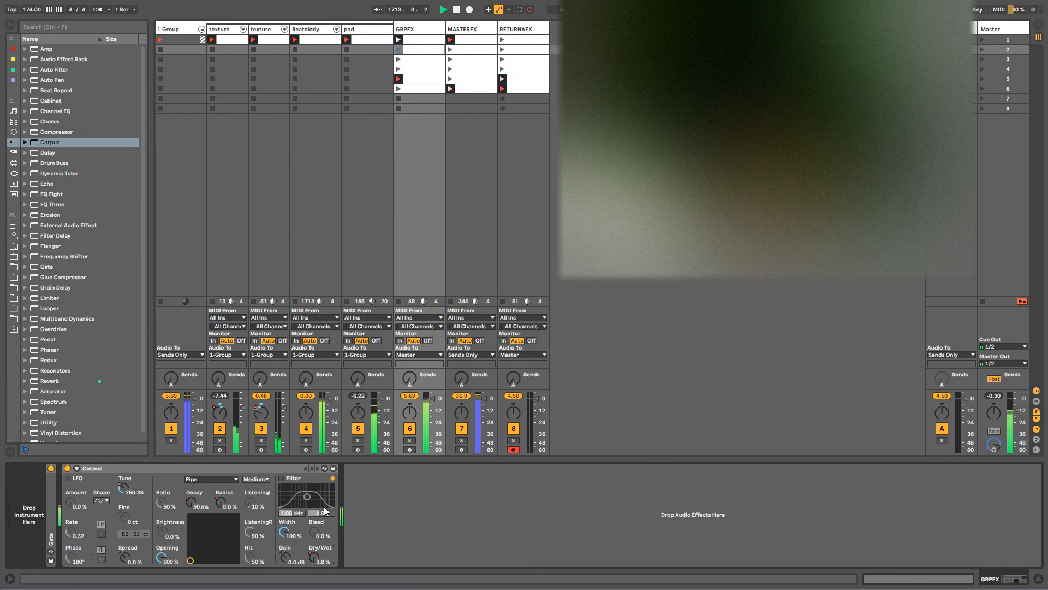
Step: Insert Resonators between Erosion and Chorus on the pad track and set its first note to E1
click(352, 381)
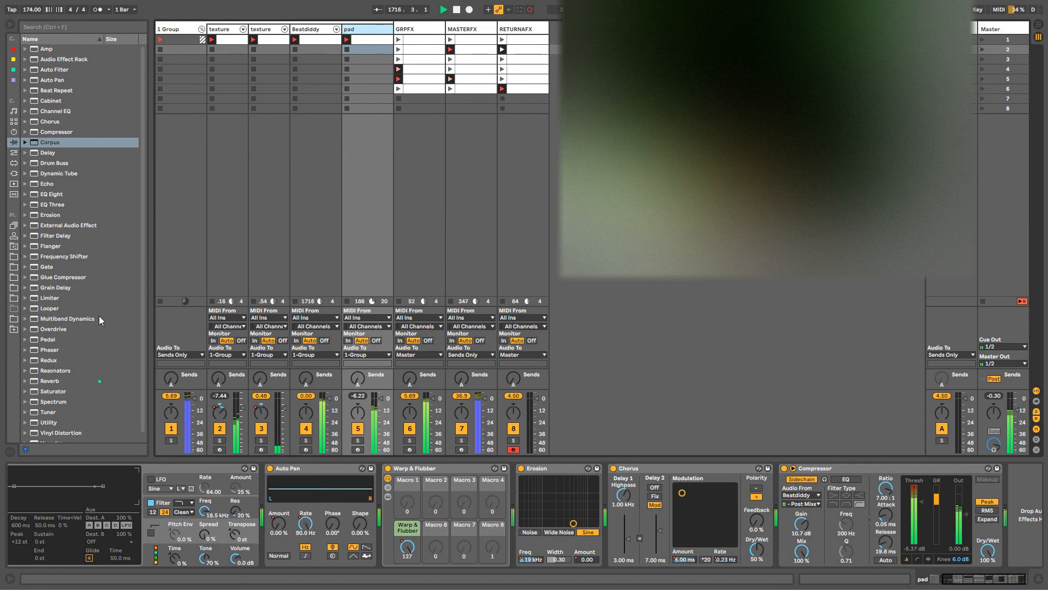
double_click(48, 369)
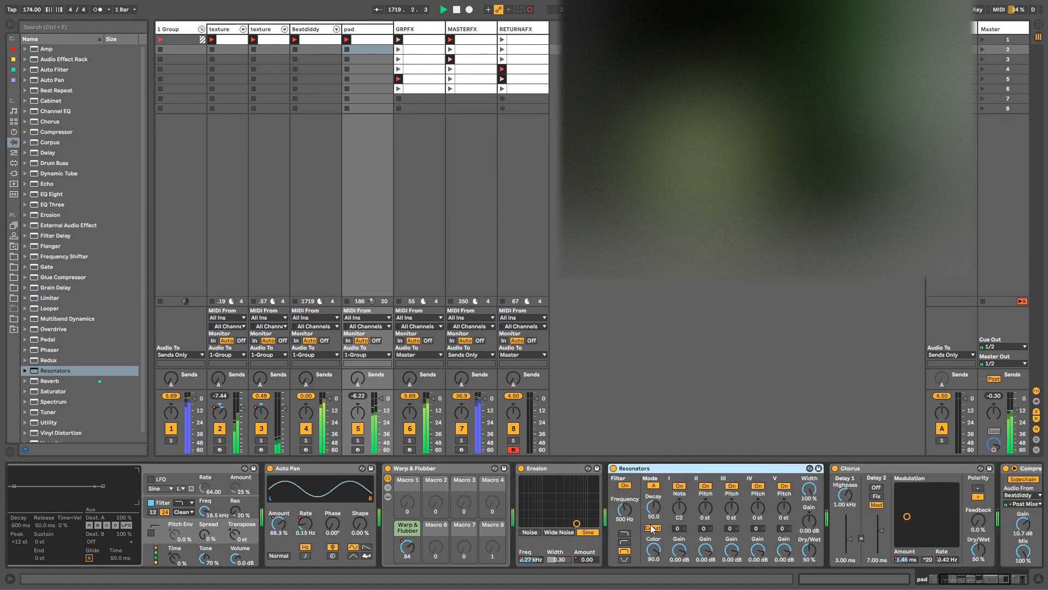
drag(654, 508, 784, 514)
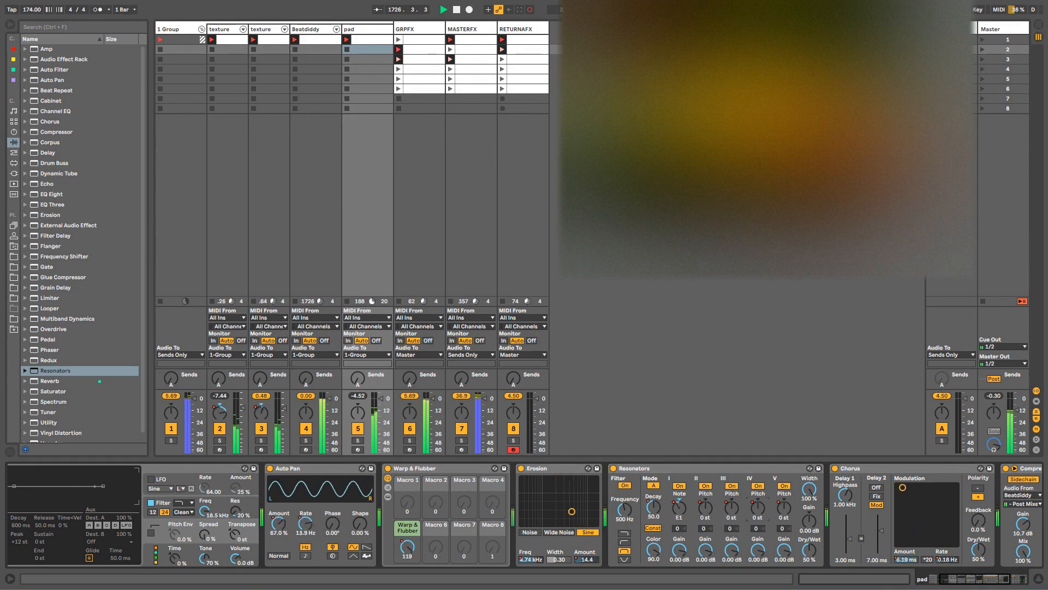
Step: Record automation of the Resonators' pitches II to V on the pad track and adjust its Dry/Wet
drag(766, 508, 792, 500)
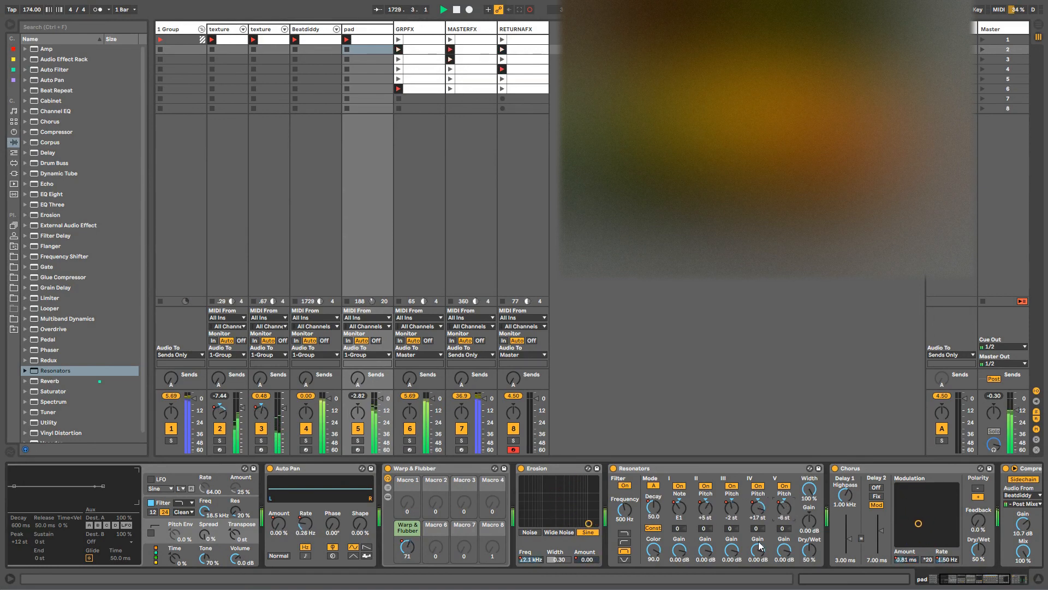
drag(742, 502, 742, 495)
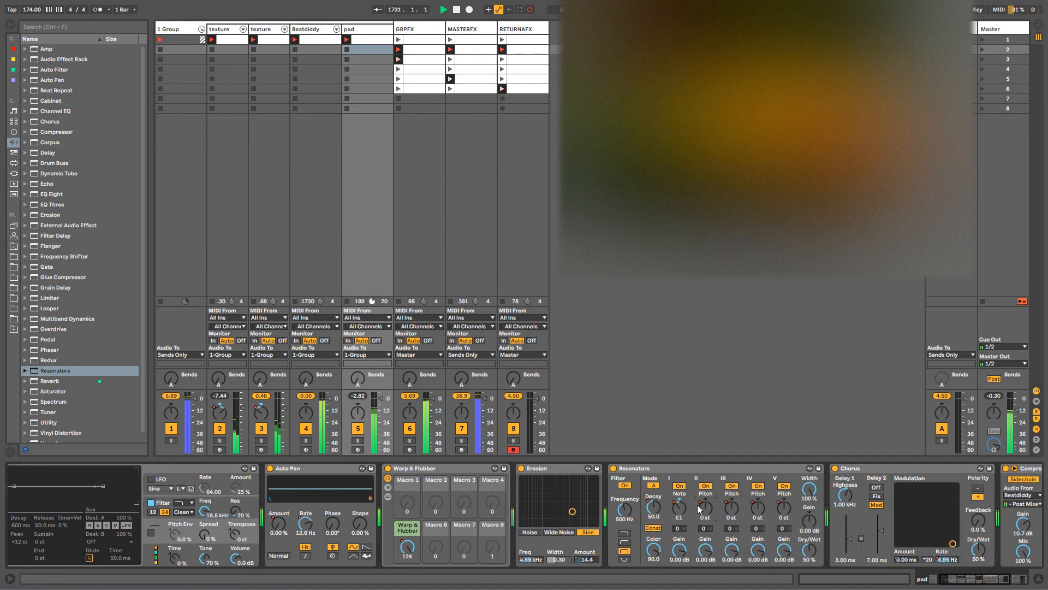
drag(653, 508, 653, 495)
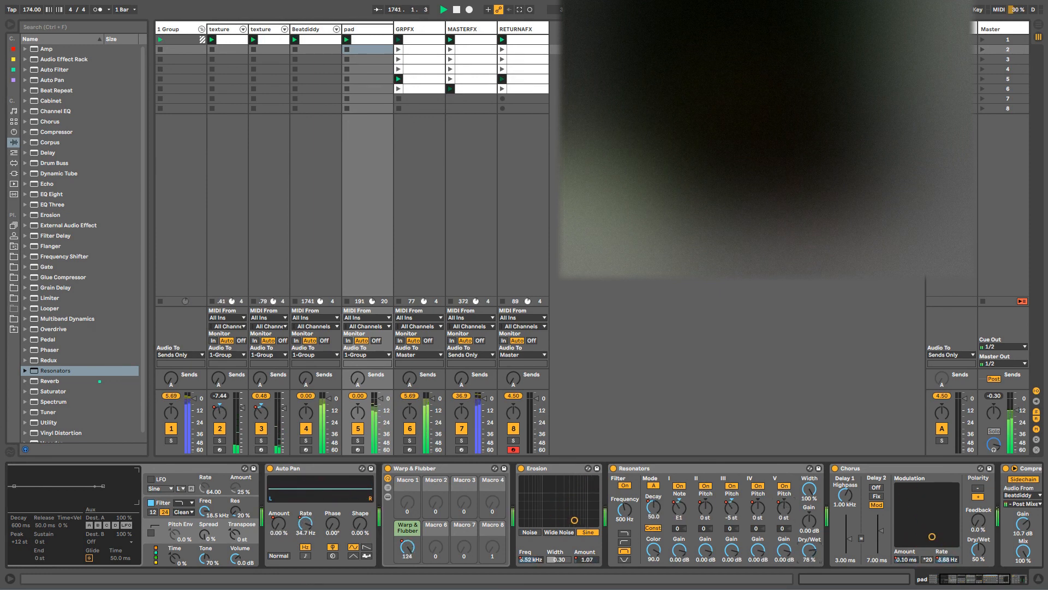
key(ctrl+shift+F9)
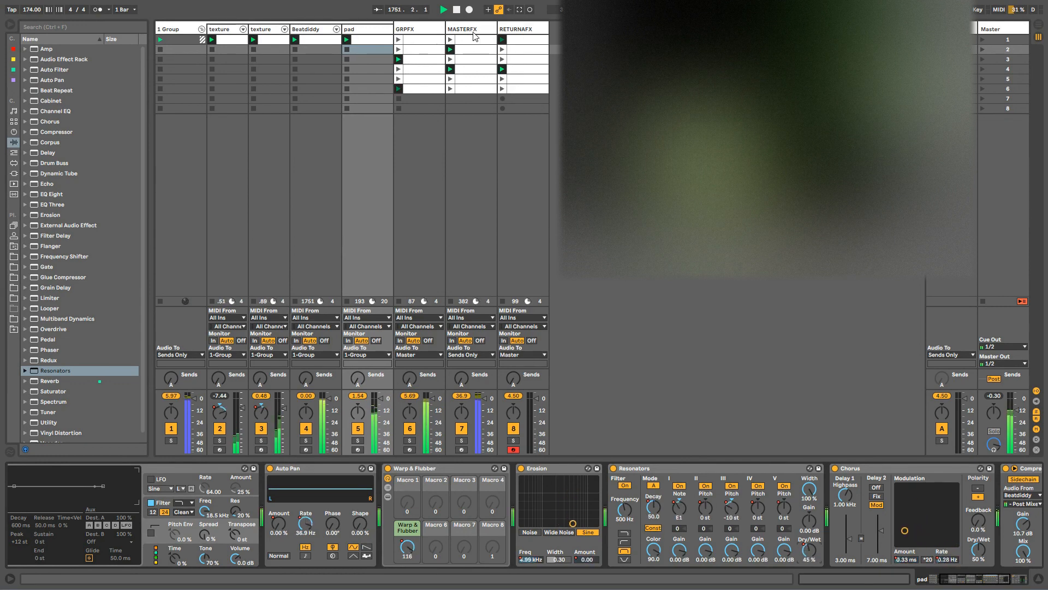
Step: Set the RETURNAFX Resonators' Decay to 94.4, record automation of its note and pitches, and collapse the Gate
click(512, 31)
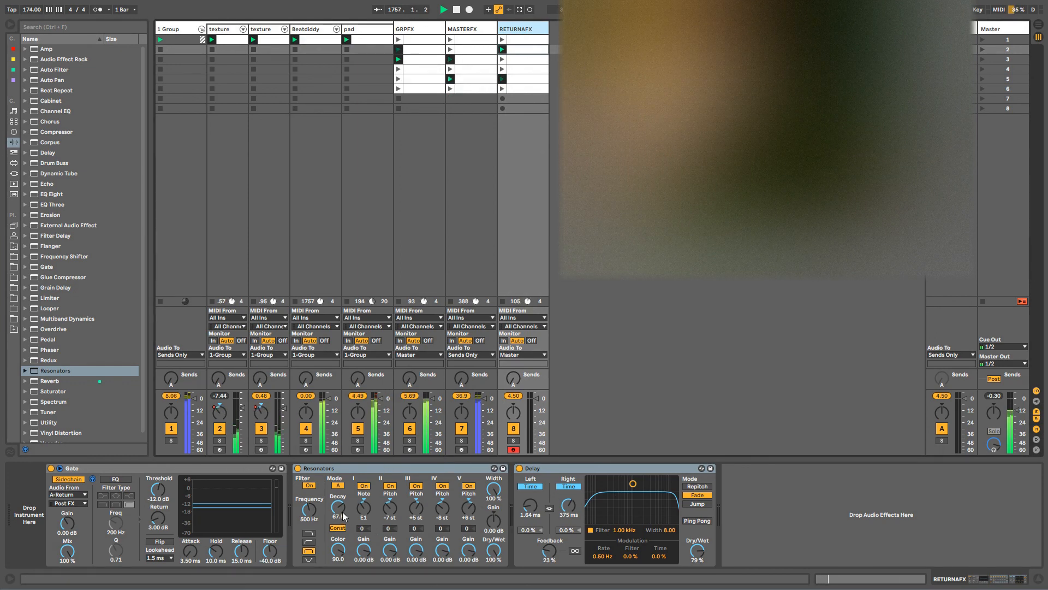
drag(343, 515, 343, 502)
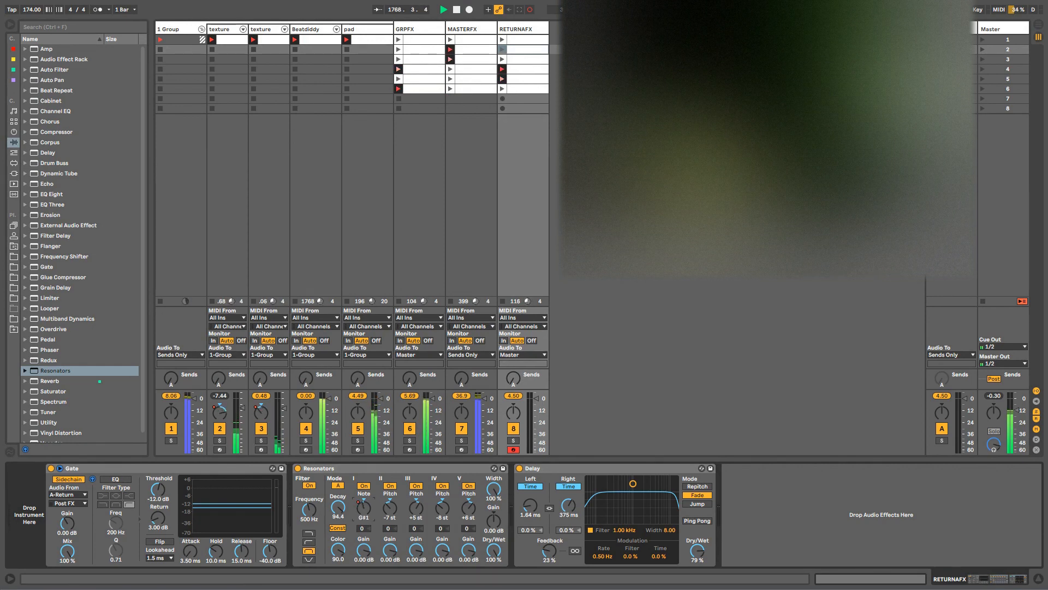
drag(394, 507, 394, 488)
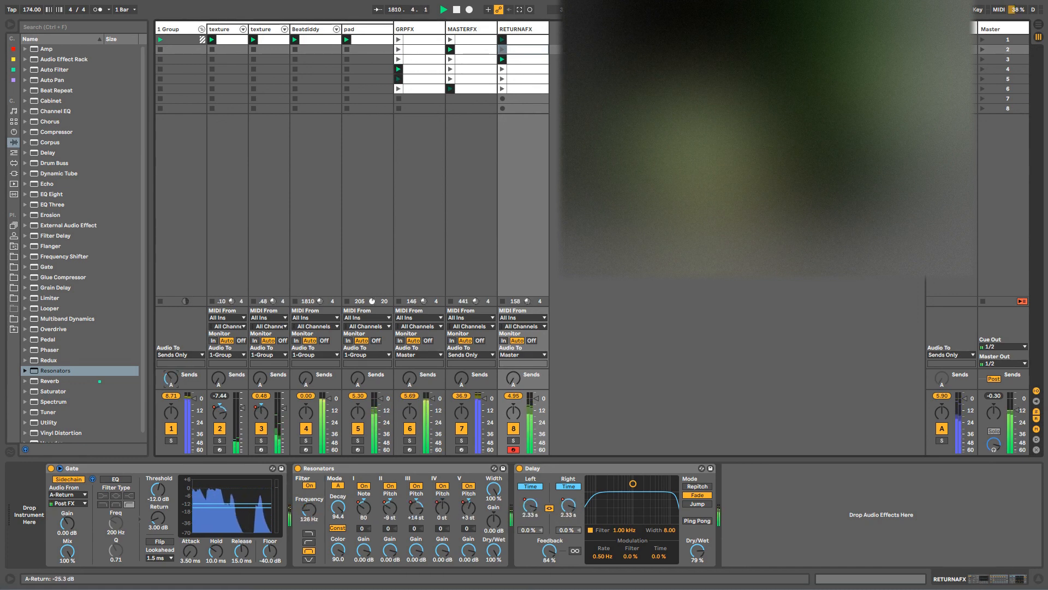
double_click(153, 467)
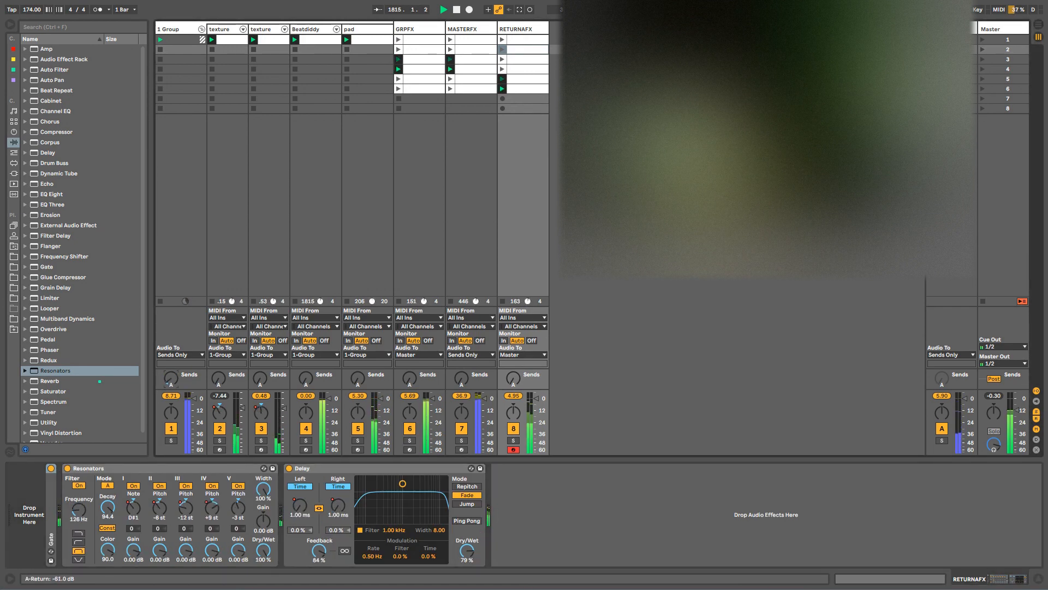
Step: Adjust the high-shelf band of the Master track's EQ Eight to 3.55 dB gain at 1.03 kHz
click(1000, 31)
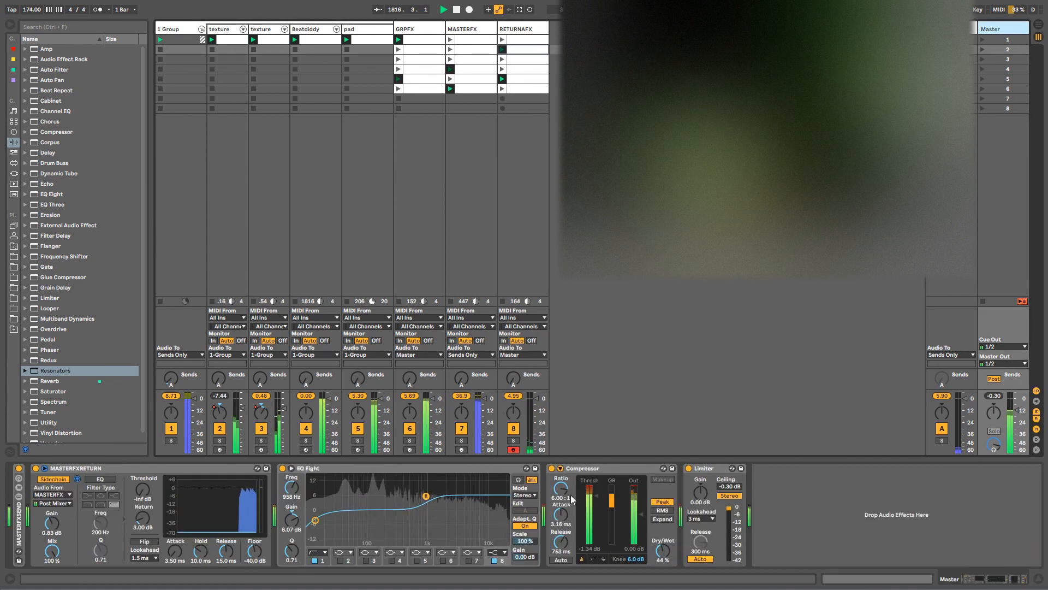
drag(289, 487, 291, 527)
drag(293, 486, 293, 493)
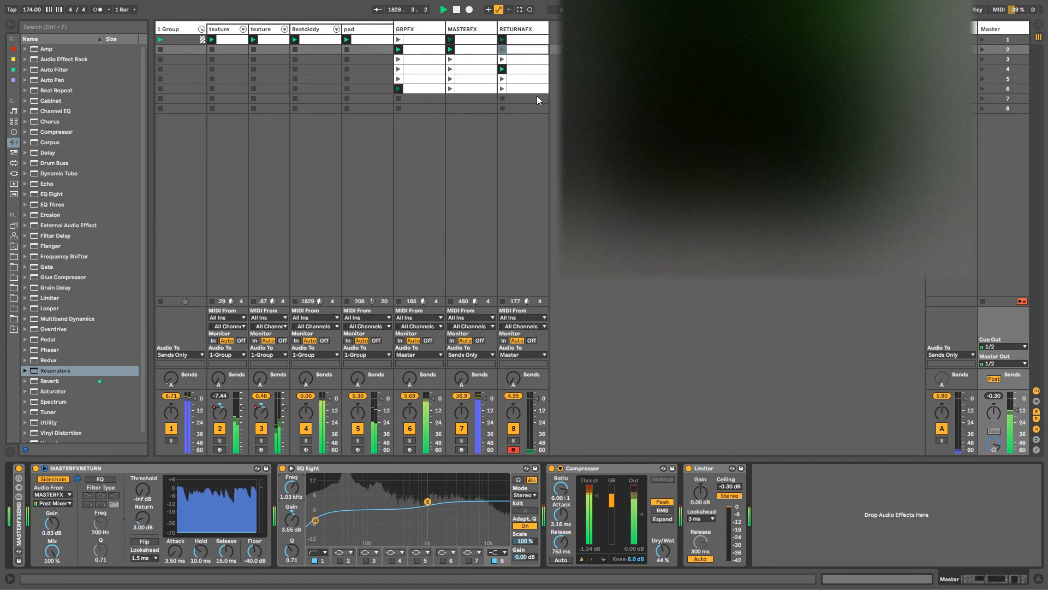
Step: Remove the stop buttons from the empty clip slots on the RETURNAFX track
drag(533, 107, 526, 50)
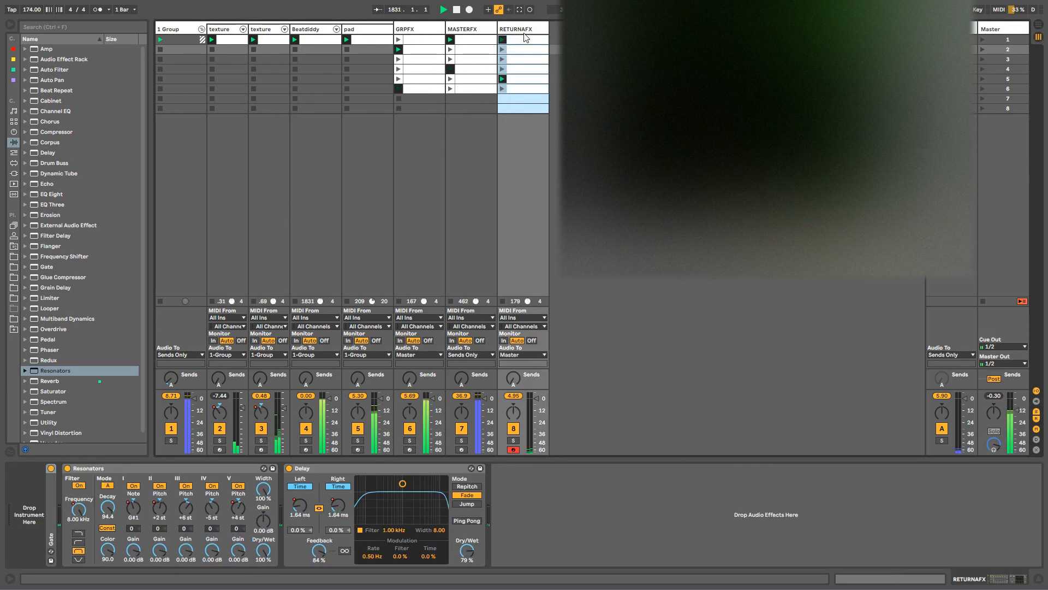
click(423, 111)
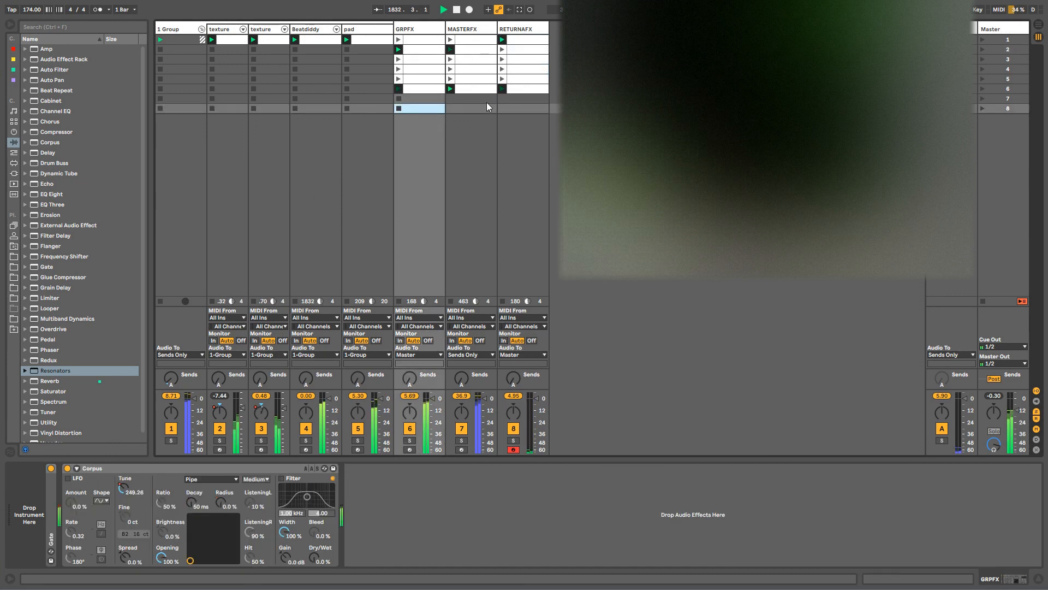
click(484, 100)
click(515, 99)
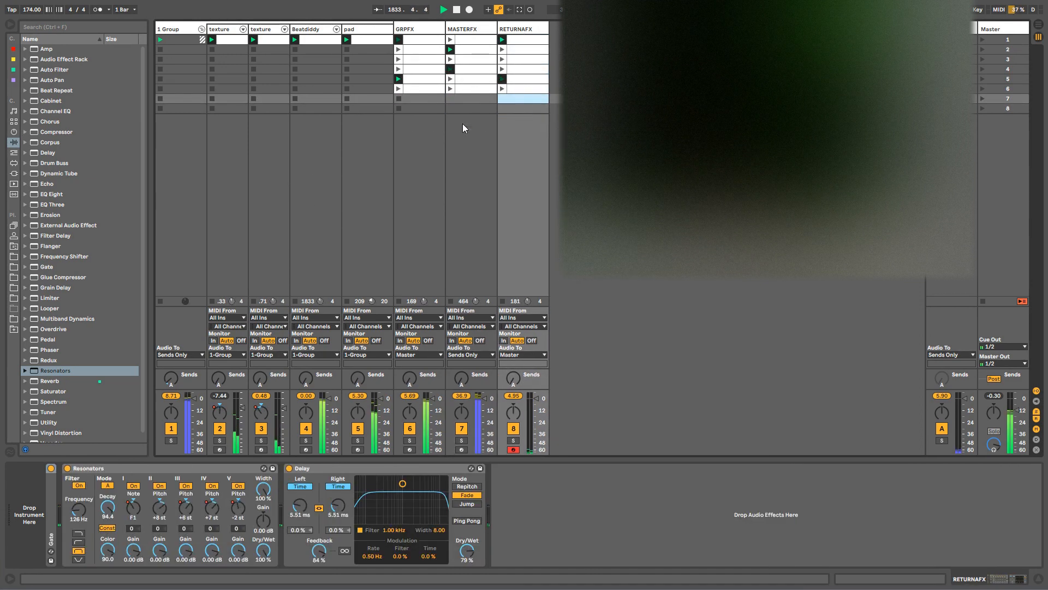
Step: Rename the group track CRAY and fold it
click(179, 32)
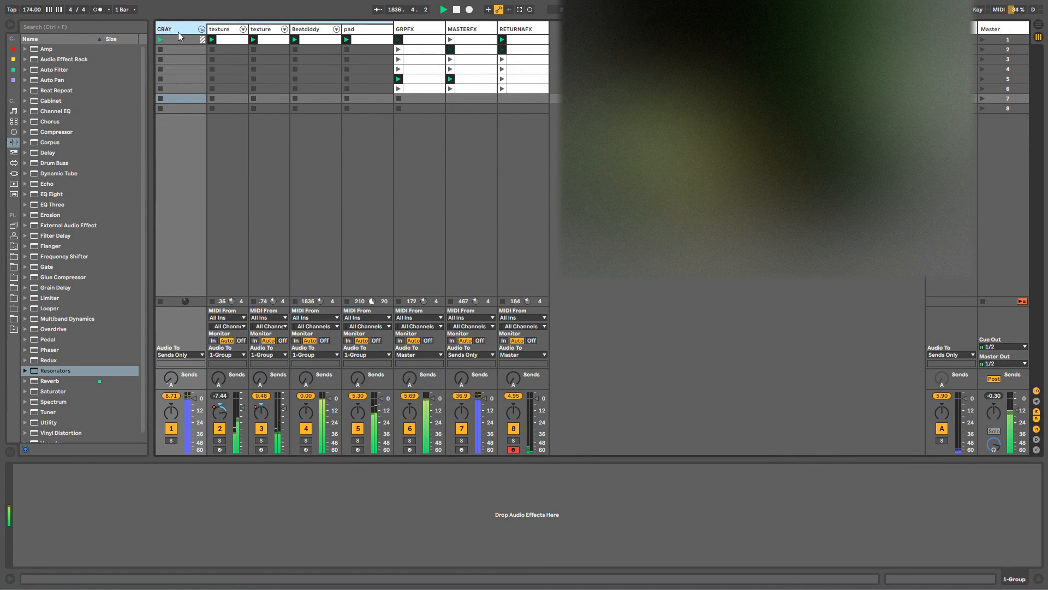
key(Return)
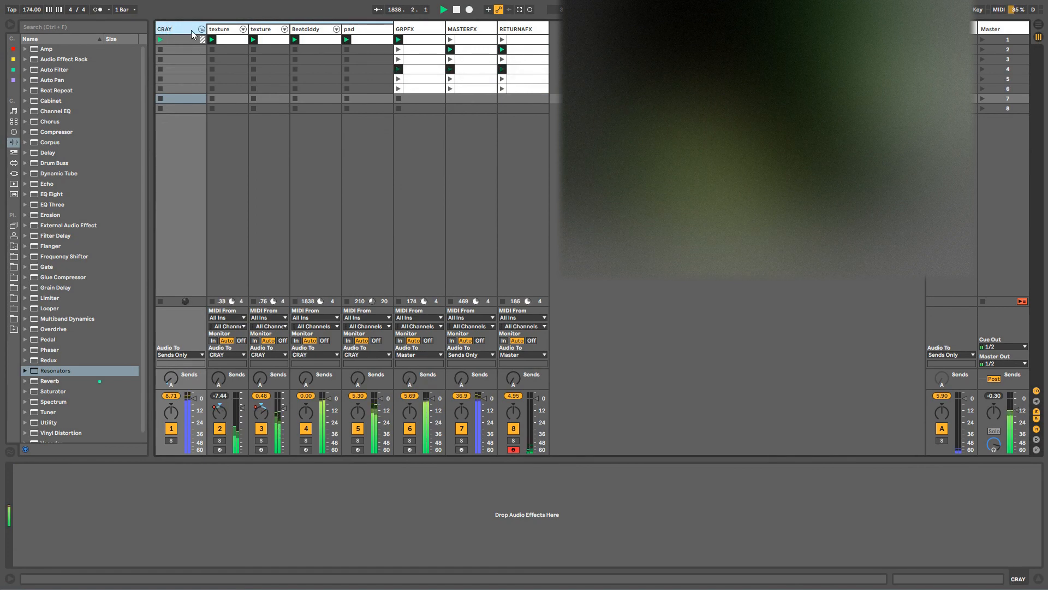
click(202, 30)
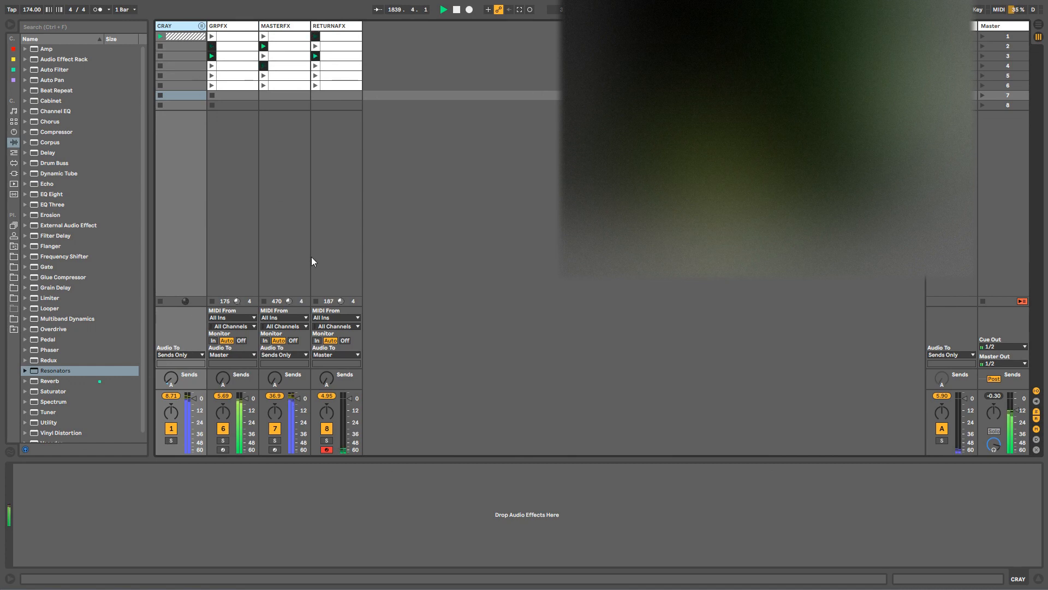
Step: Disarm the RETURNAFX track and widen the browser slightly
click(328, 450)
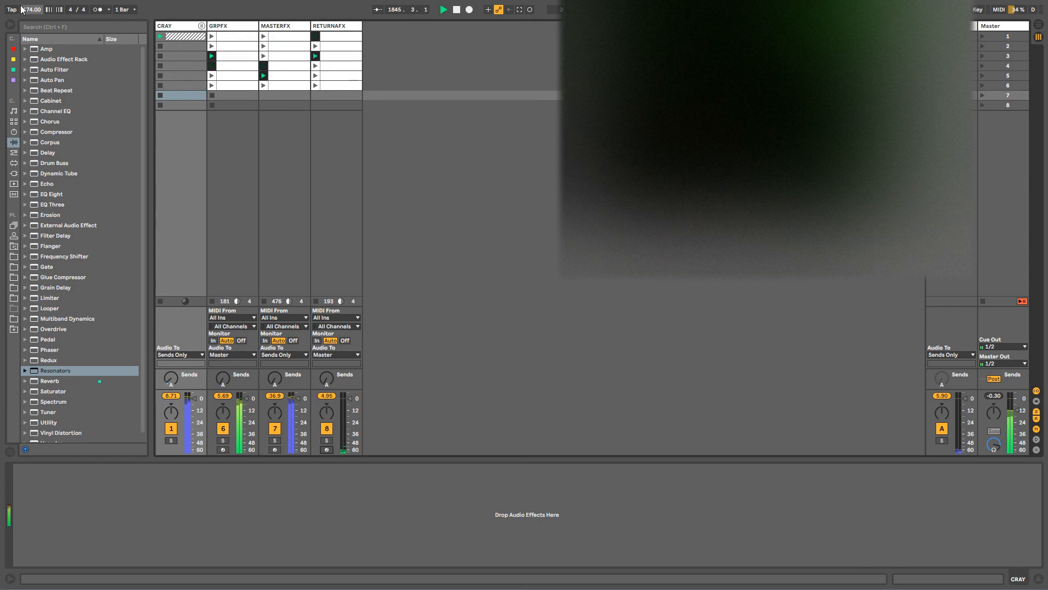
key(alt+f)
click(26, 84)
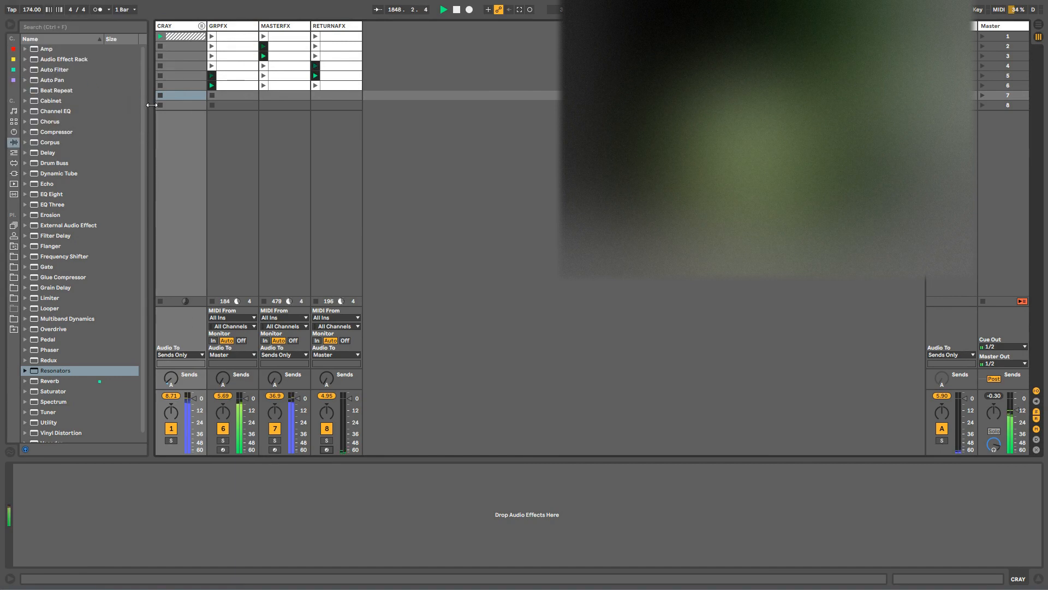
mouse_move(151, 104)
mouse_down()
mouse_move(136, 105)
mouse_move(155, 105)
mouse_up()
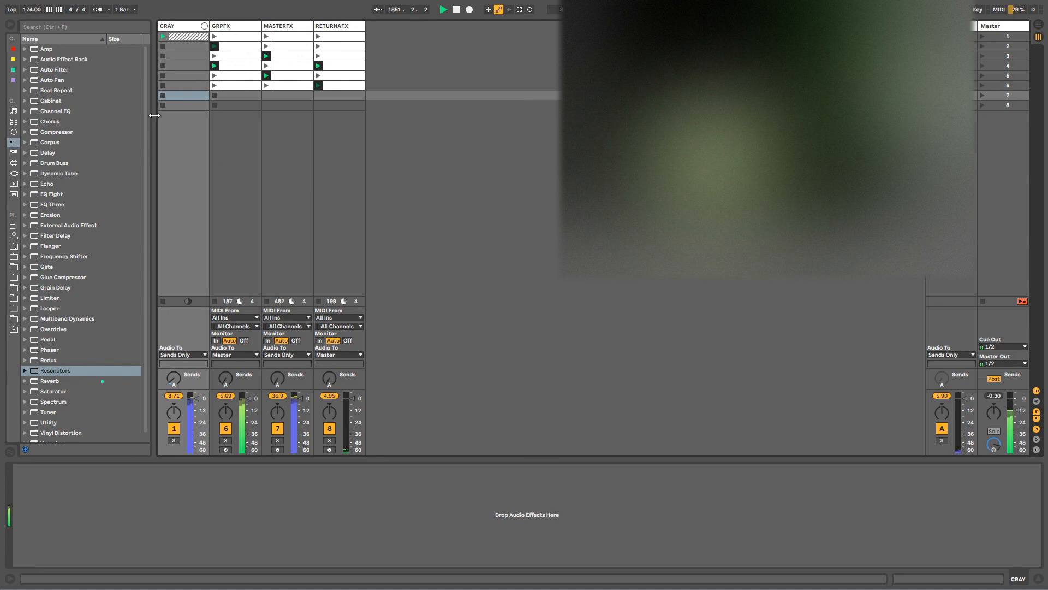
Step: Remove the stop buttons from the empty clip slots on the CRAY and GRPFX tracks
drag(182, 106, 230, 30)
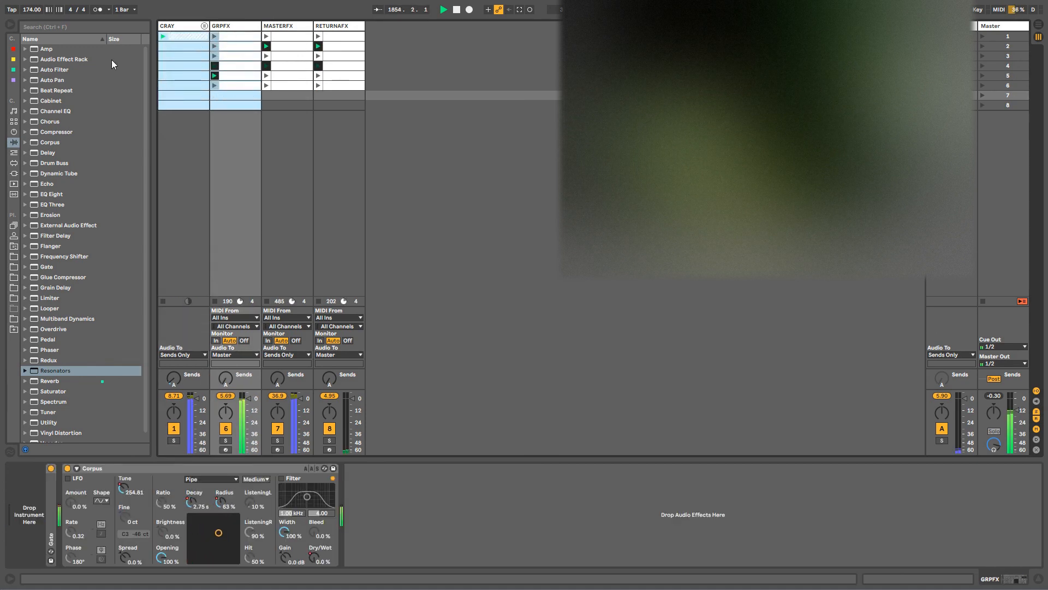
click(176, 50)
click(335, 96)
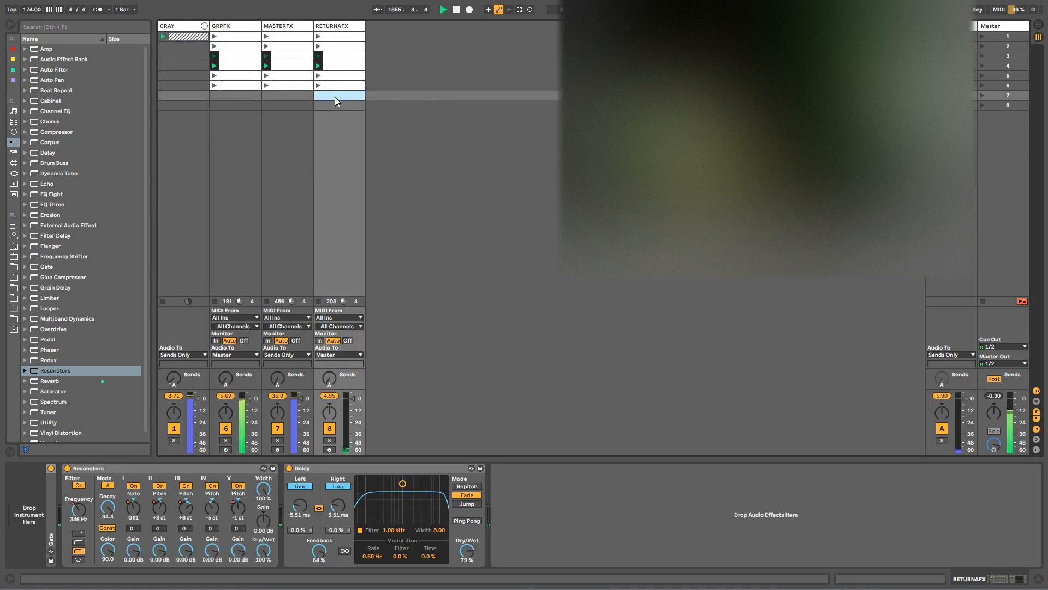
Step: Select the Master track's EQ Eight and hide the mixer's In/Out section
click(993, 27)
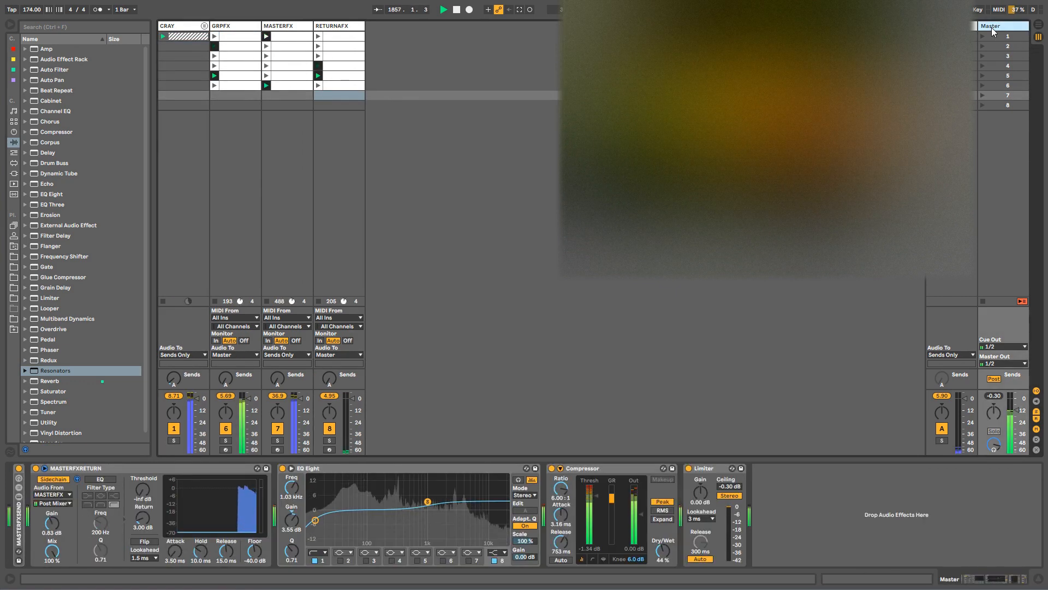
click(356, 473)
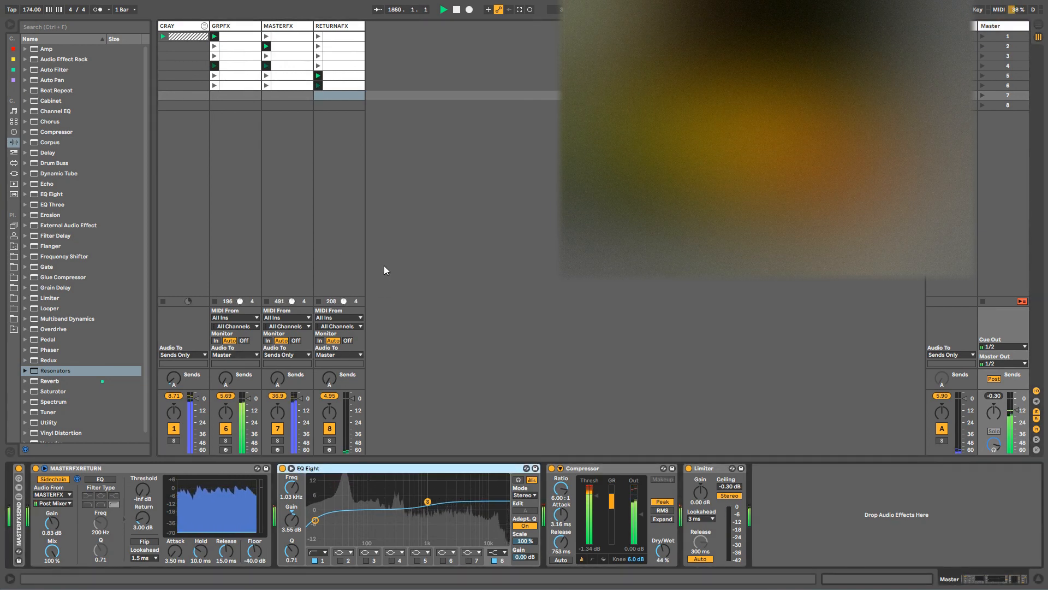
key(ctrl+alt+i)
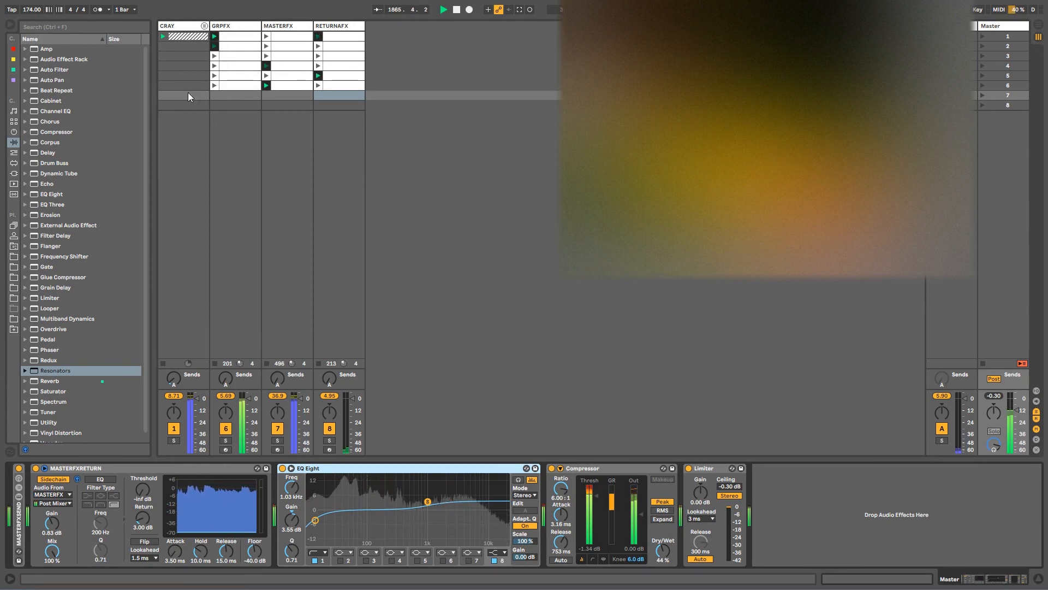
click(339, 96)
double_click(330, 103)
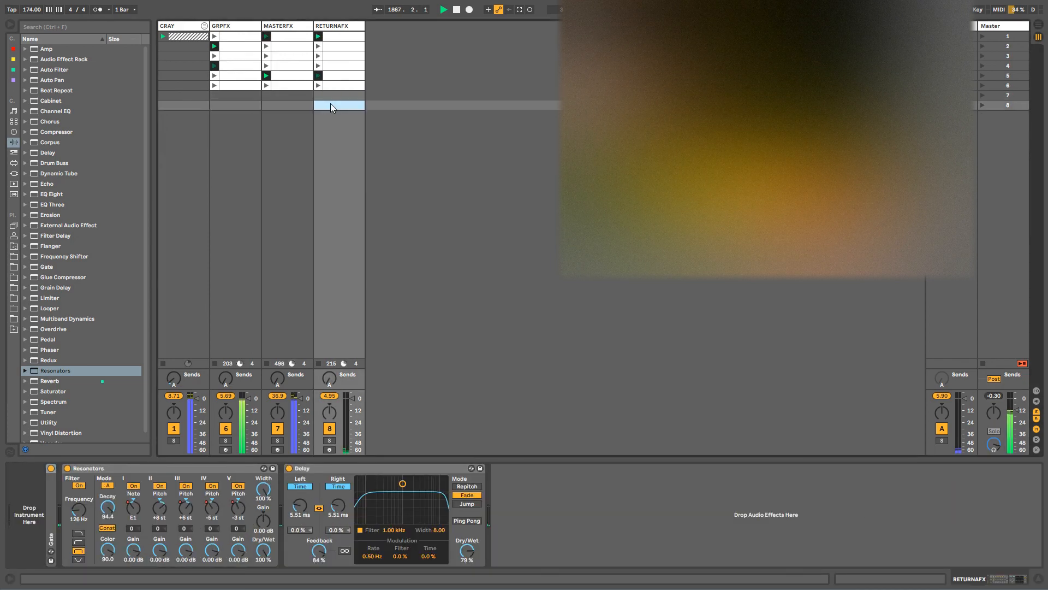
click(192, 107)
click(346, 107)
key(Delete)
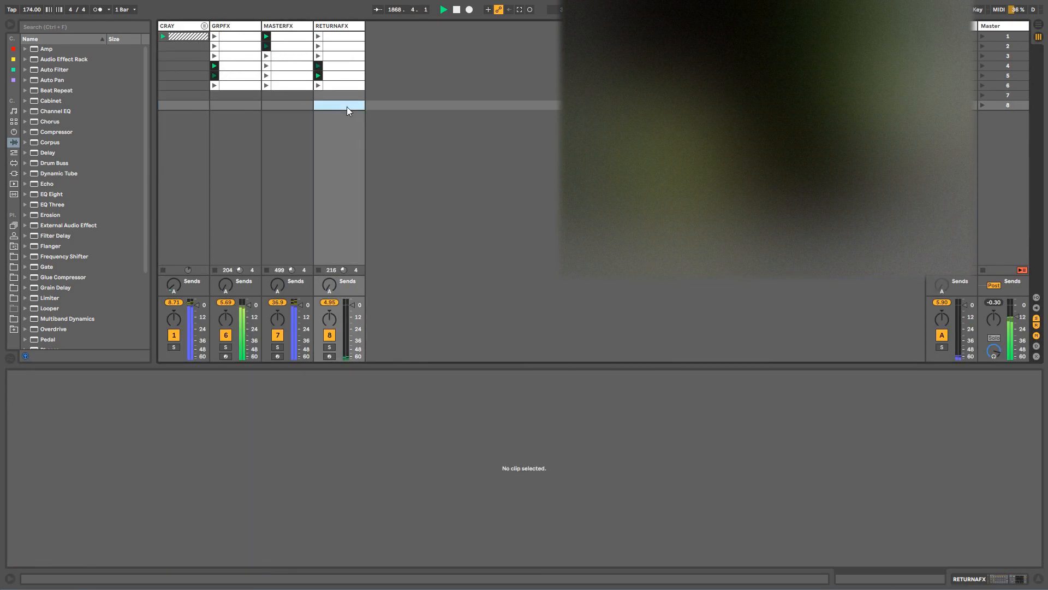
click(193, 48)
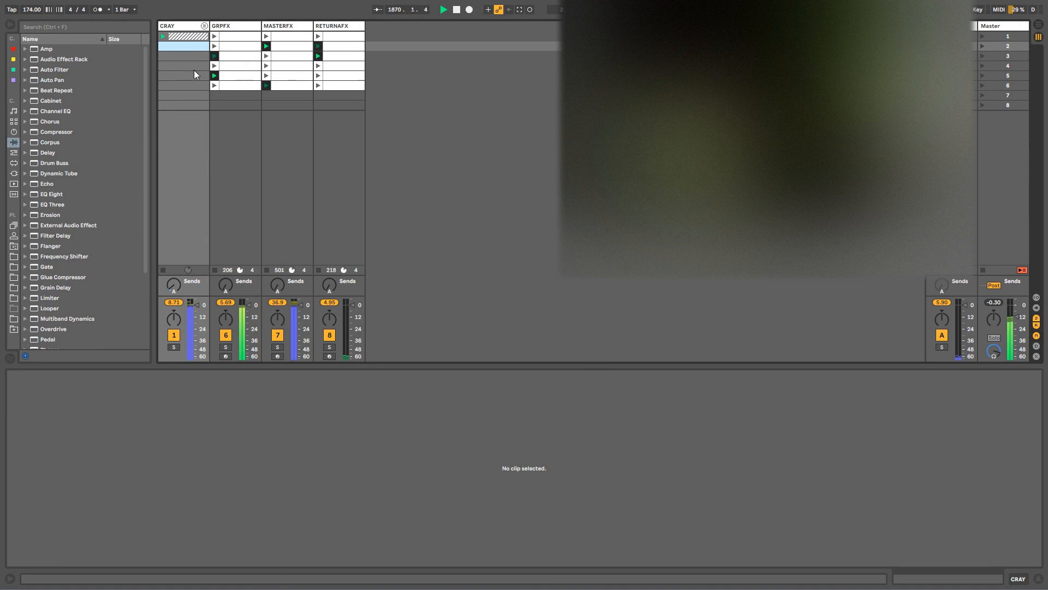
click(193, 69)
click(183, 107)
click(180, 46)
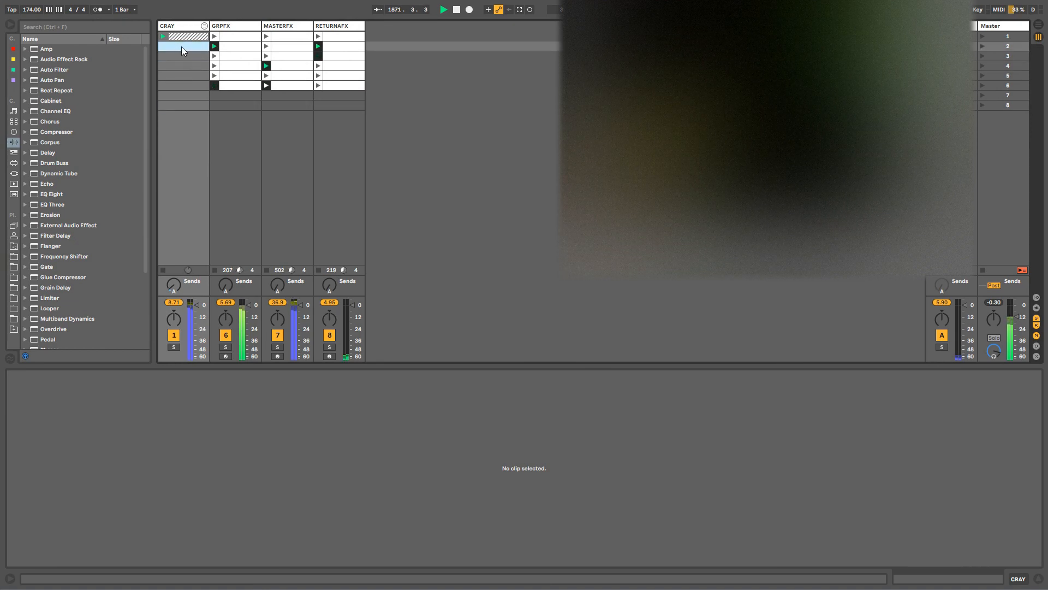
click(9, 3)
click(27, 87)
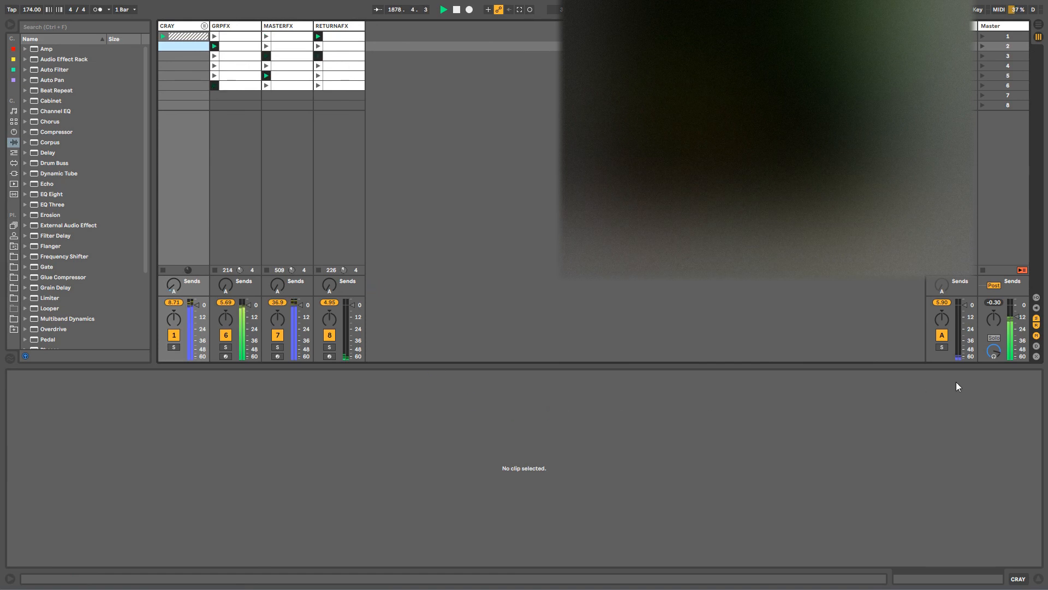
Step: Reduce the height of the clip detail view and enlarge the floating video window over the empty session area
drag(980, 365, 991, 466)
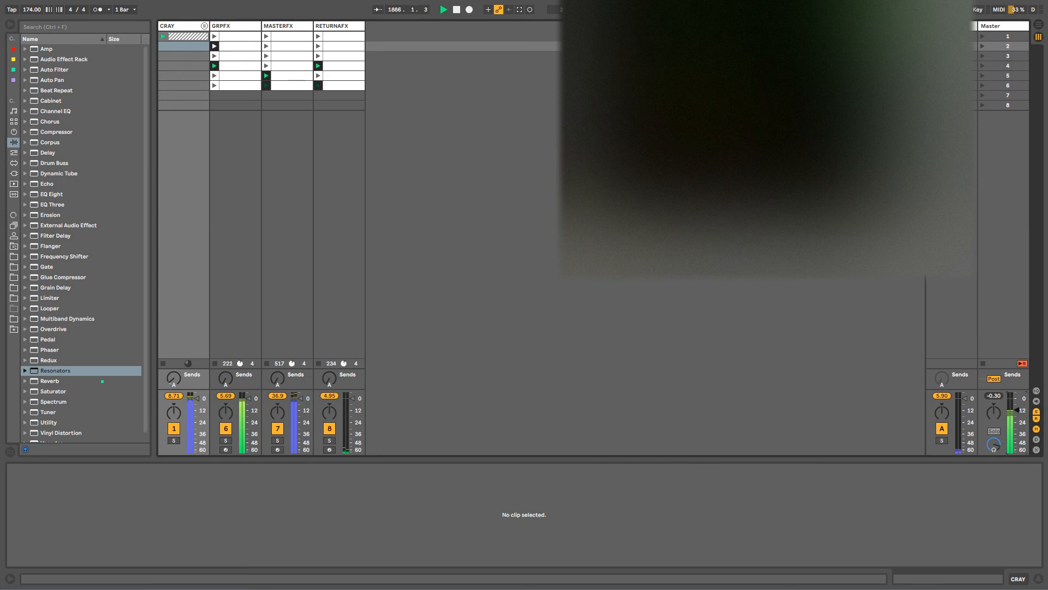
drag(560, 277, 356, 415)
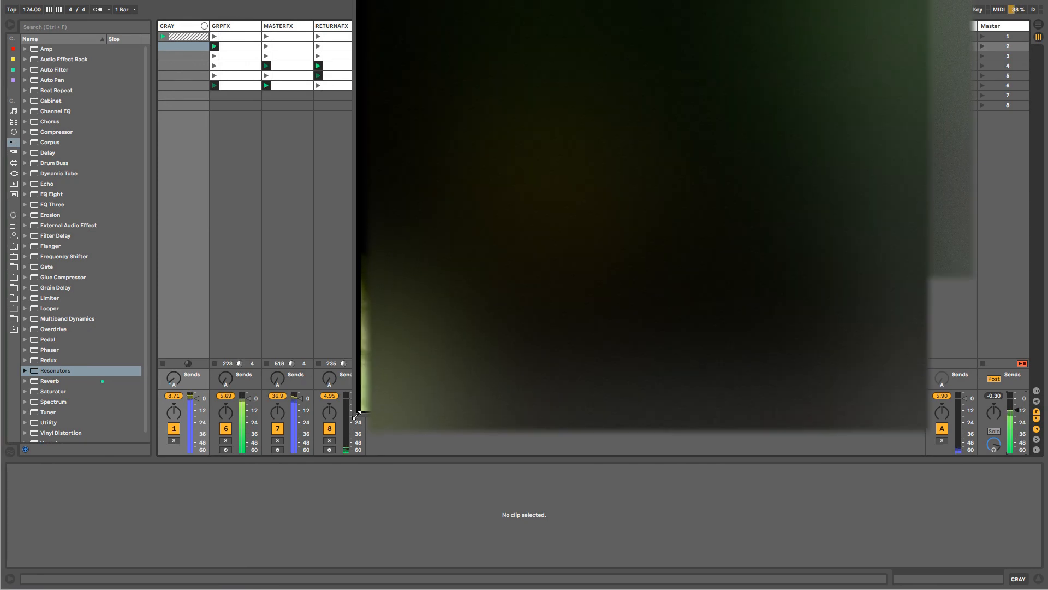